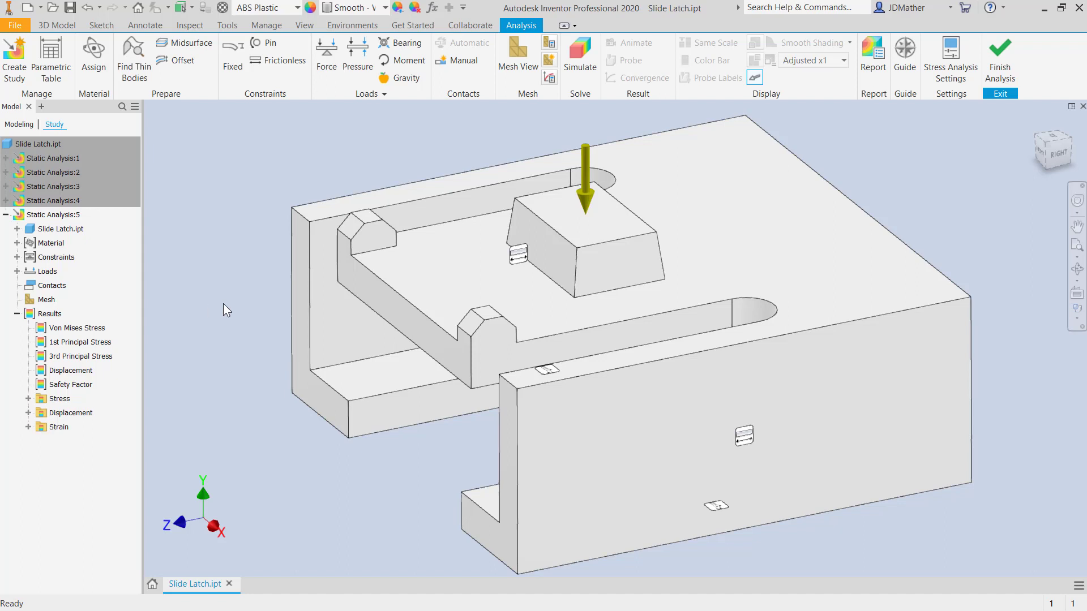
Show the Displacement result of Static Analysis:5 and play its animation on the slide latch
double_click(72, 372)
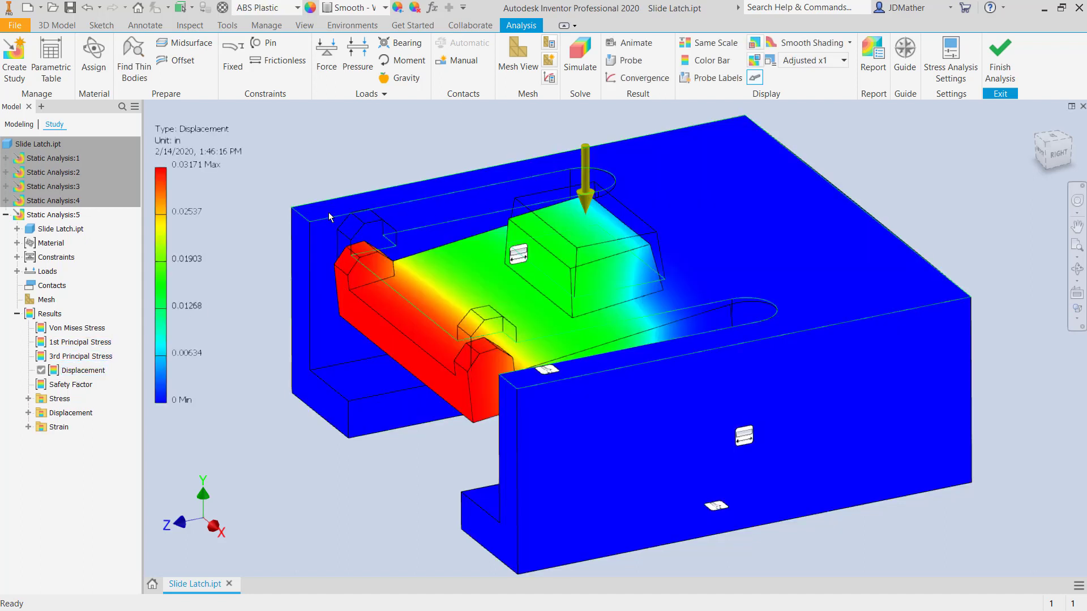
left_click(637, 43)
left_click(702, 263)
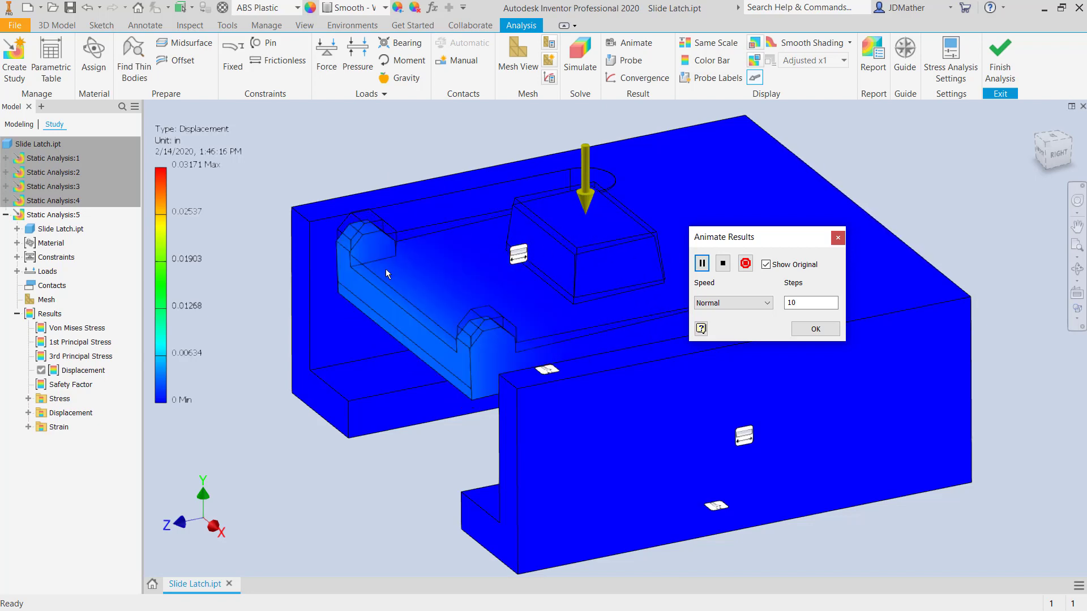
left_click(815, 328)
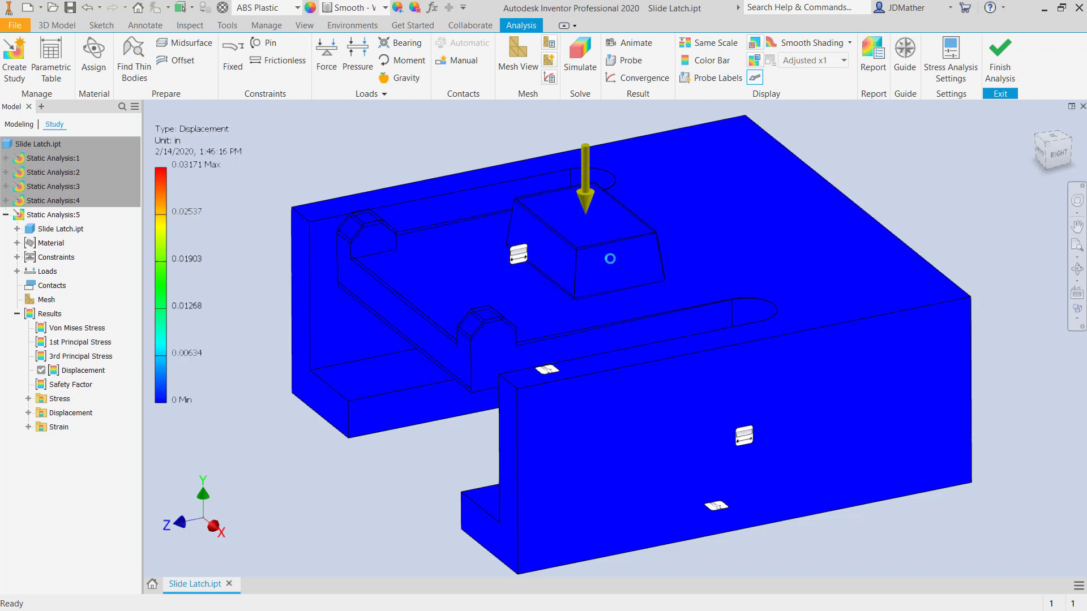
Turn off the Displacement result and set the model's visual style to Shaded with edges
left_click(42, 370)
left_click(1077, 310)
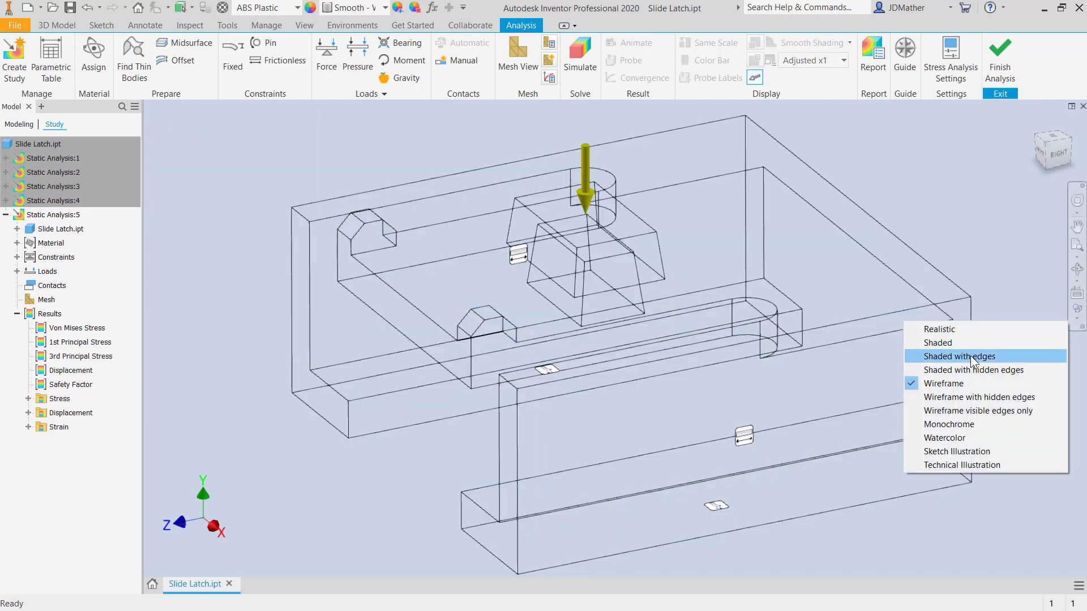
left_click(970, 356)
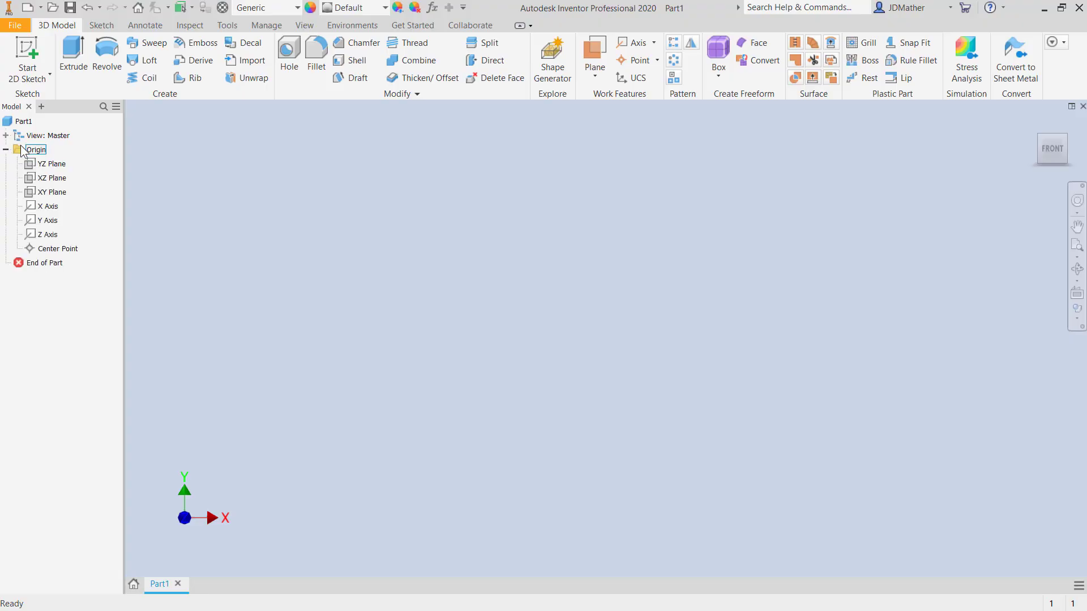
Make the origin's Center Point visible in the new part and start a sketch on the XY Plane
left_click(56, 248)
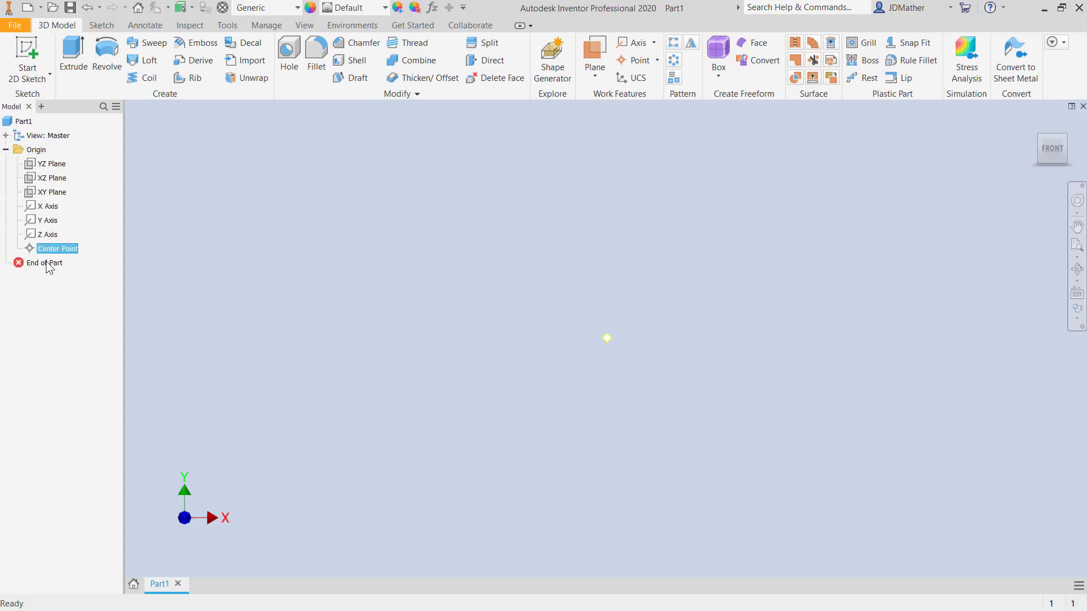
right_click(57, 249)
left_click(126, 315)
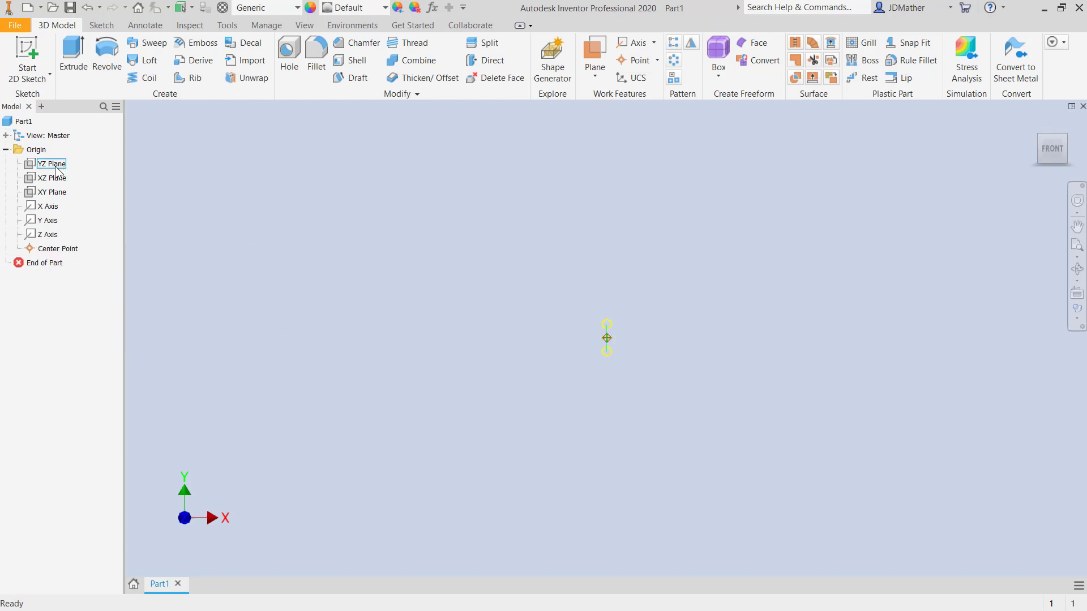
left_click(44, 192)
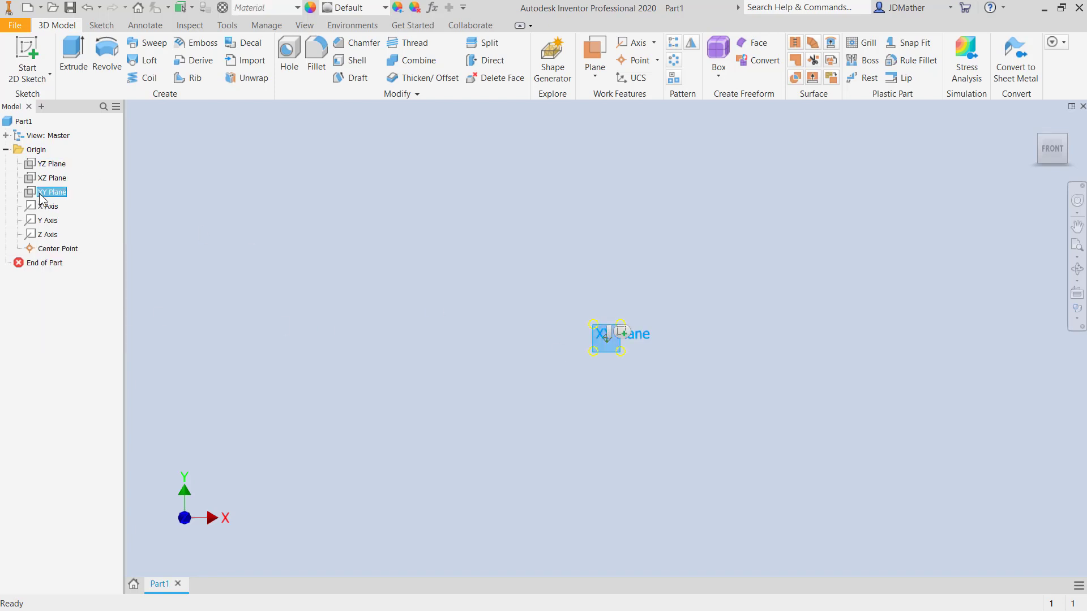
right_click(38, 193)
left_click(73, 228)
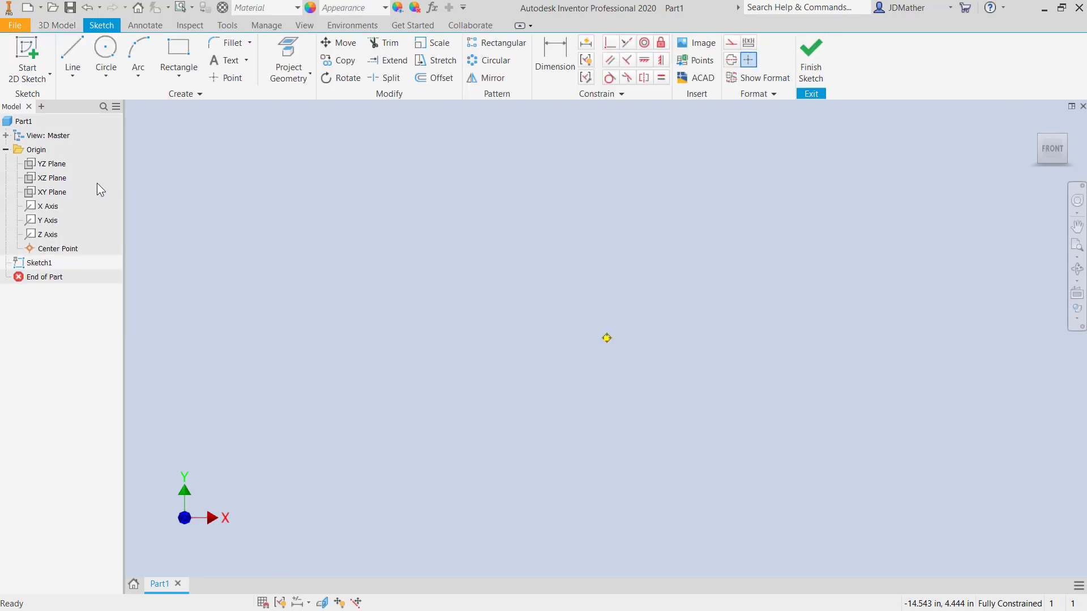
Sketch a rectangle about 4.96 in wide and constrain its upper edge's midpoint coincident with the origin point
left_click(179, 54)
left_click(540, 365)
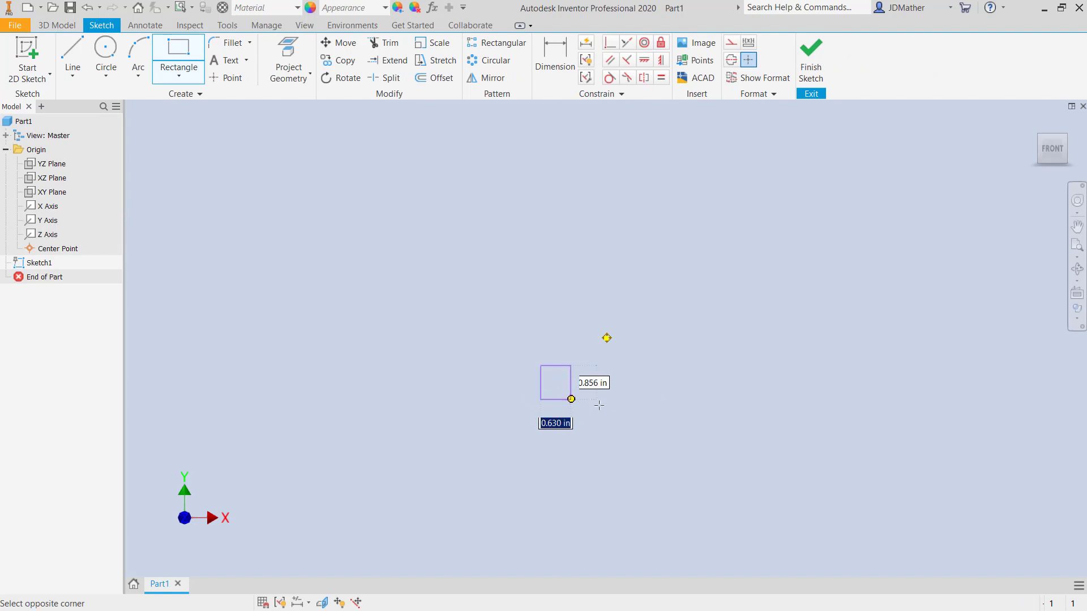
left_click(714, 429)
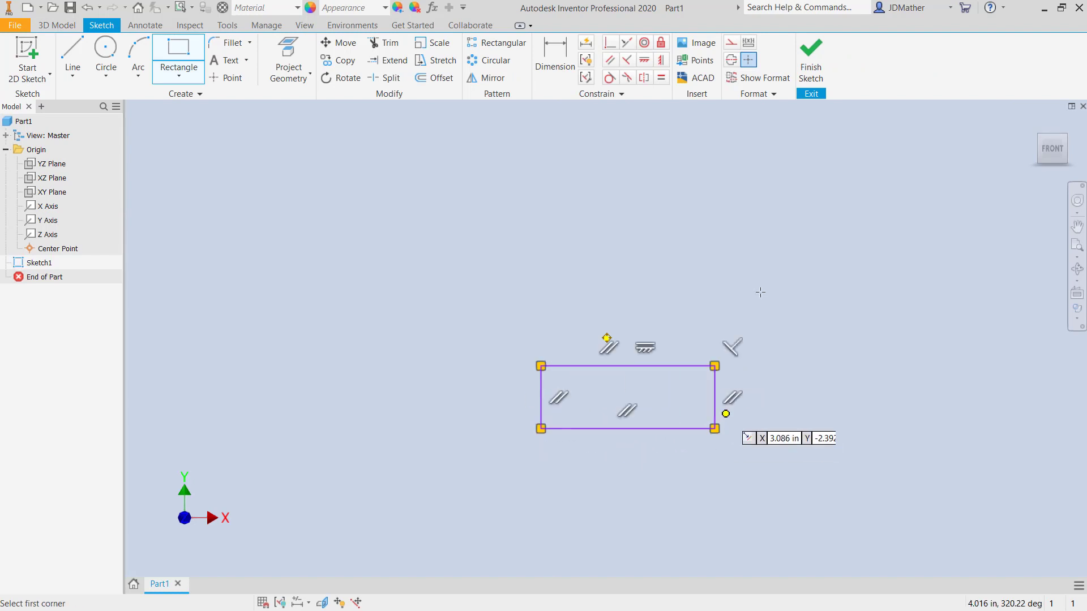
left_click(610, 42)
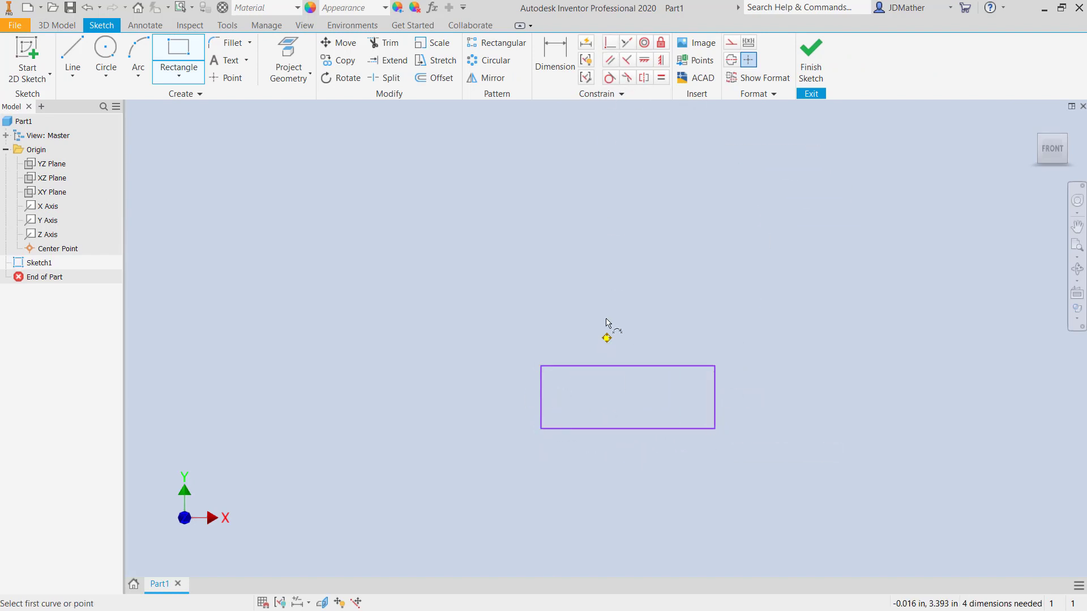
left_click(627, 366)
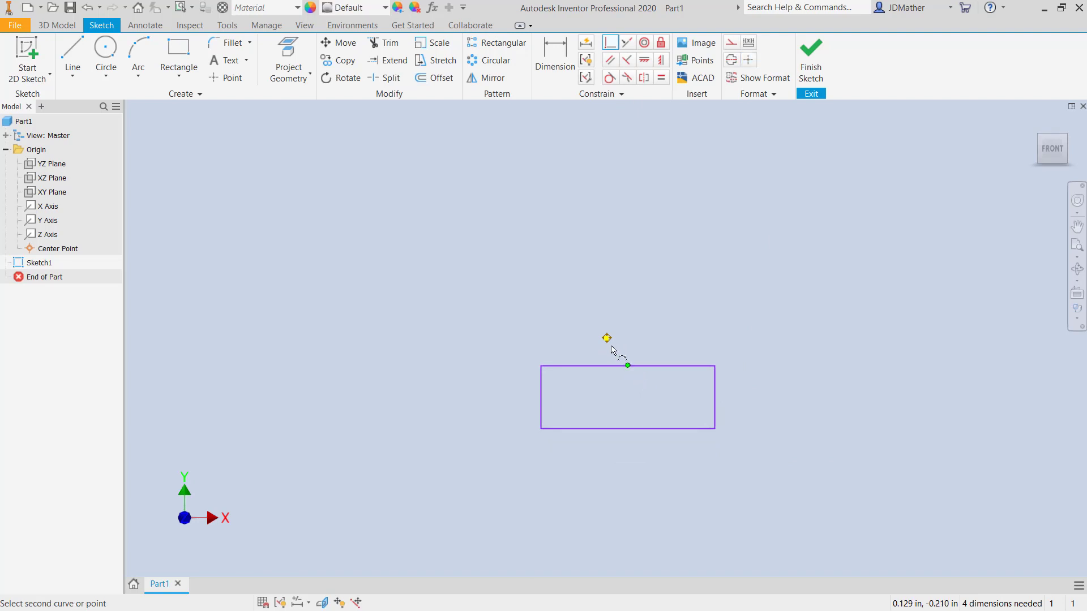
left_click(606, 338)
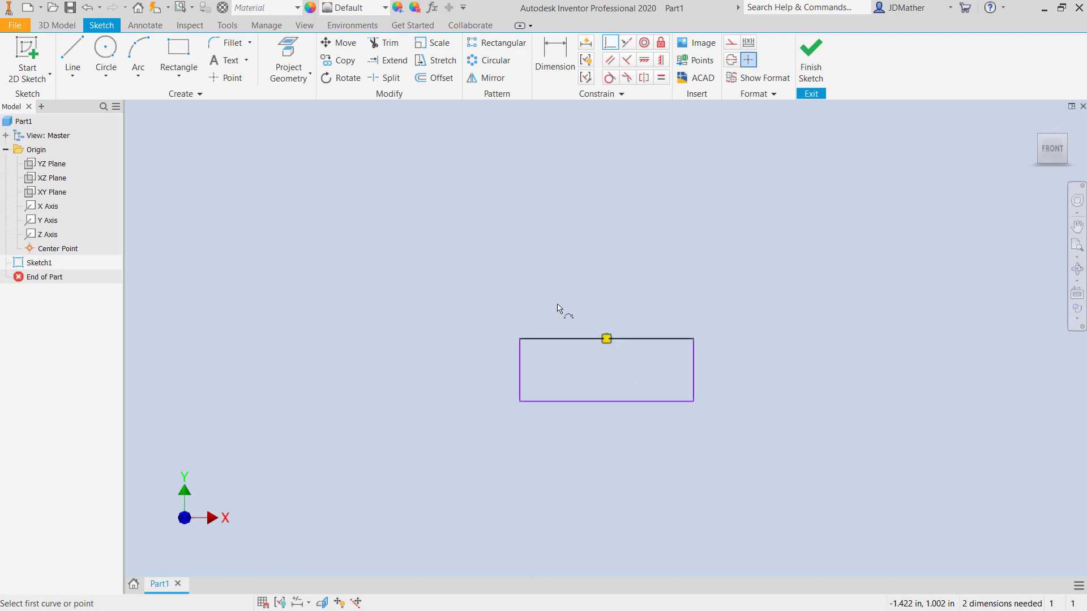
Dimension the rectangle 0.5 in wide and 0.2 in high
left_click(547, 73)
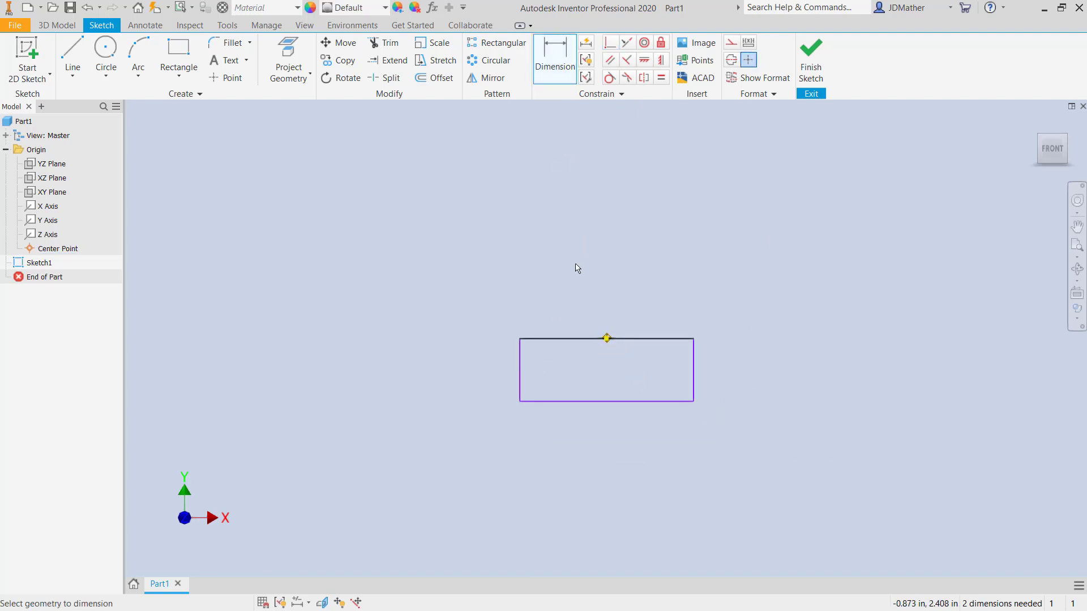
left_click(577, 340)
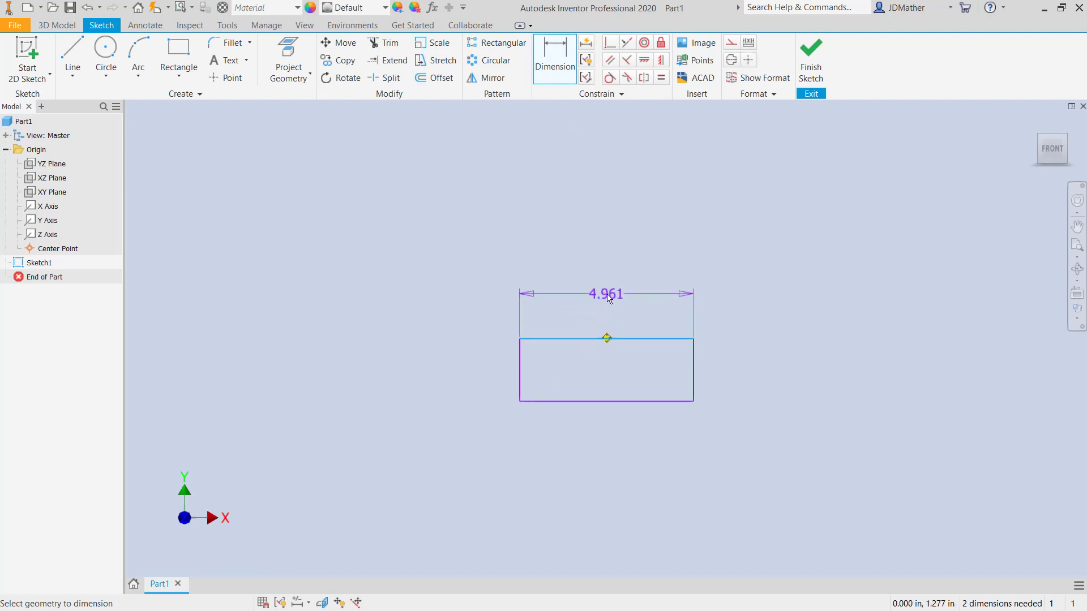
left_click(607, 302)
type(".5")
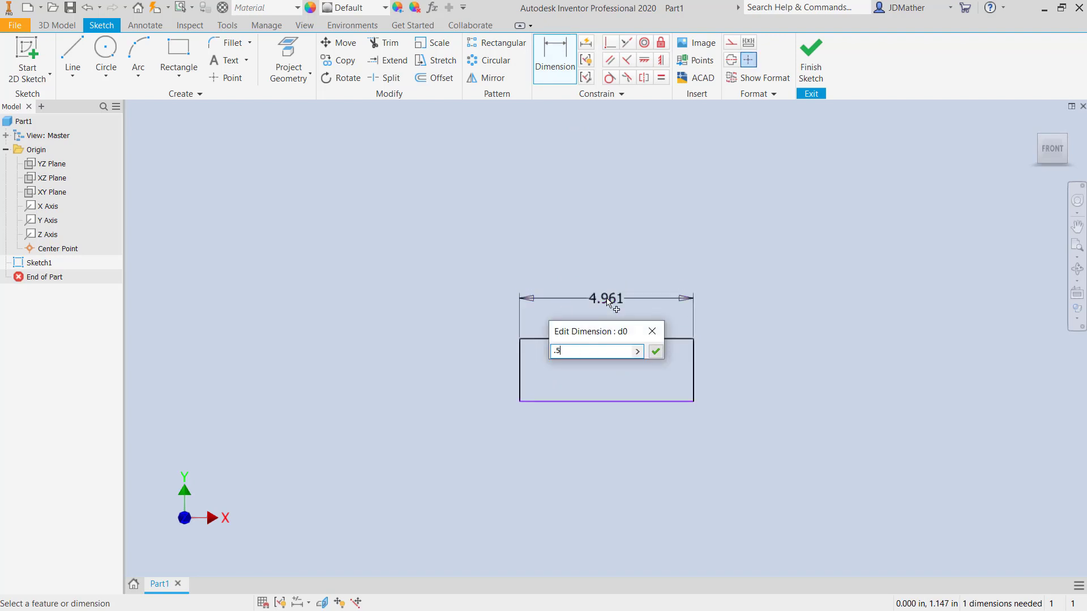
key("Return")
scroll(570, 357, "up", 4)
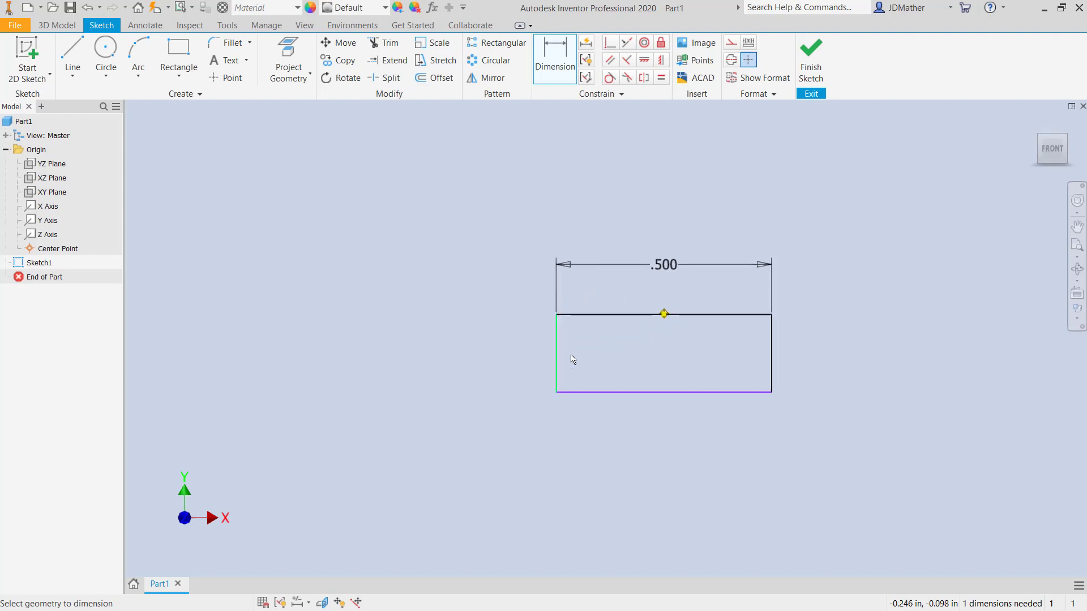
left_click(772, 347)
left_click(808, 362)
type(".2")
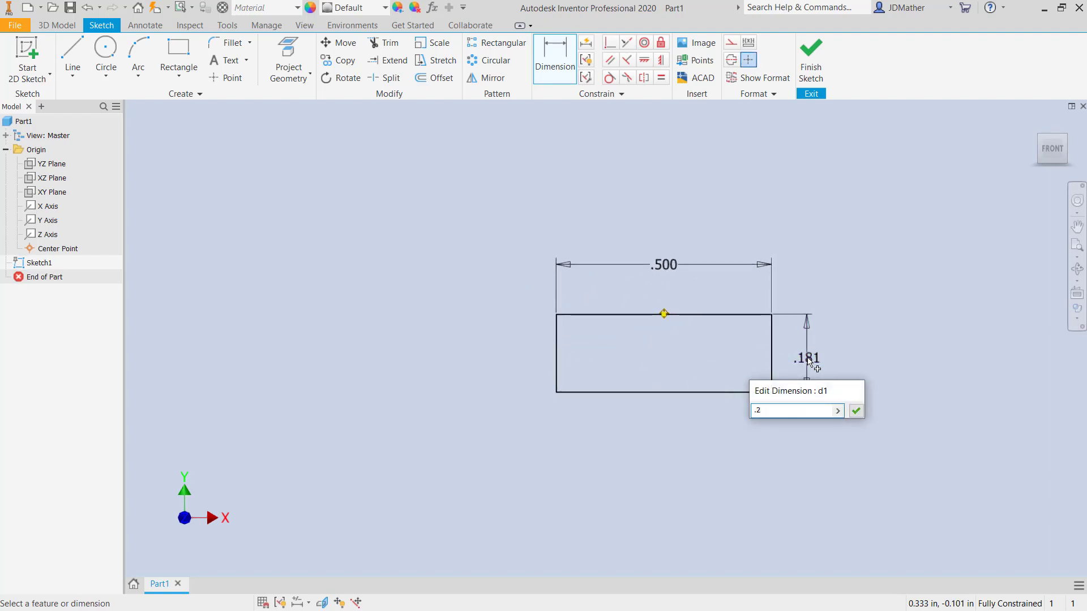
key("Return")
Offset the rectangle inward by 0.04 in
scroll(916, 325, "up", 2)
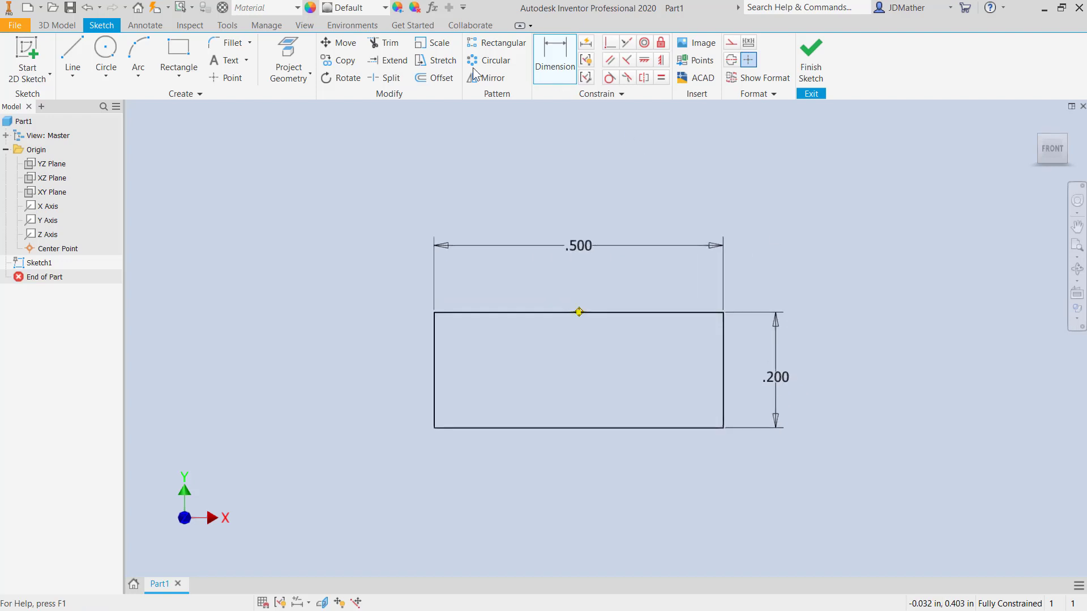
left_click(434, 78)
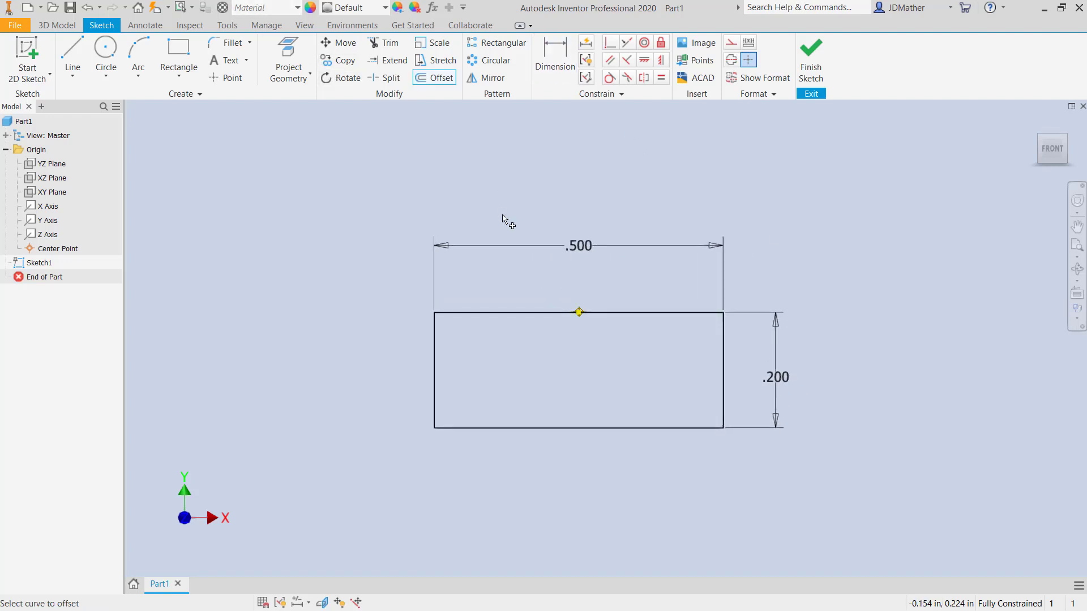
left_click(521, 313)
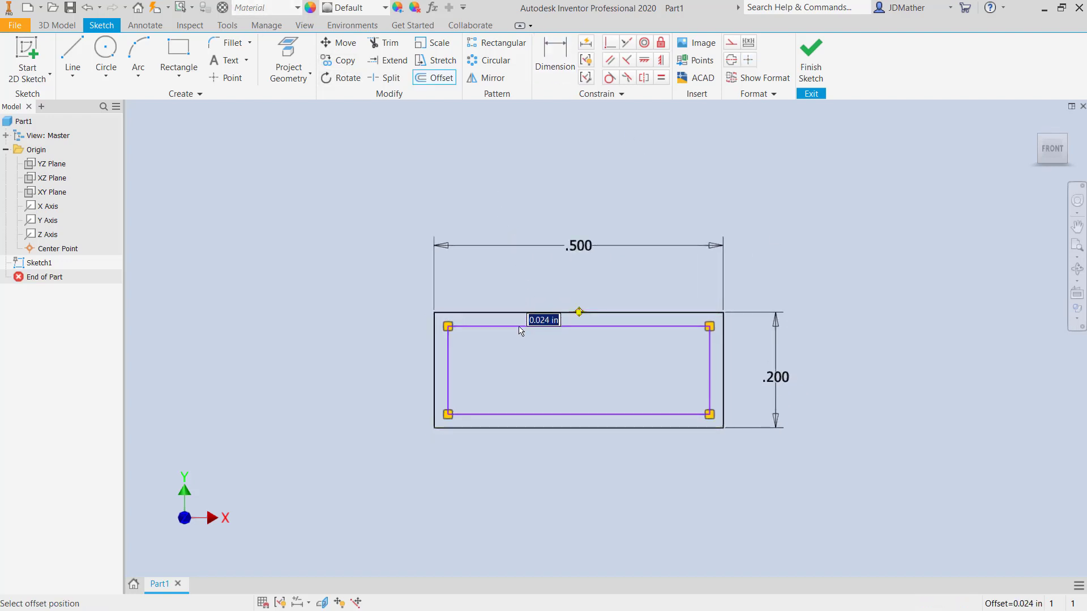
type(".04")
key("Return")
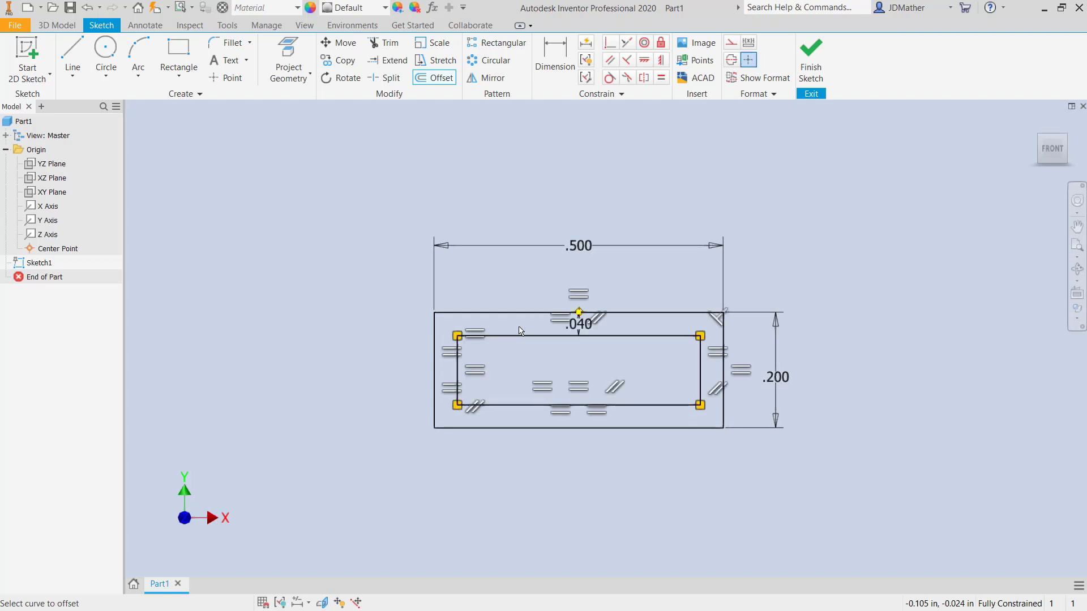
key("Escape")
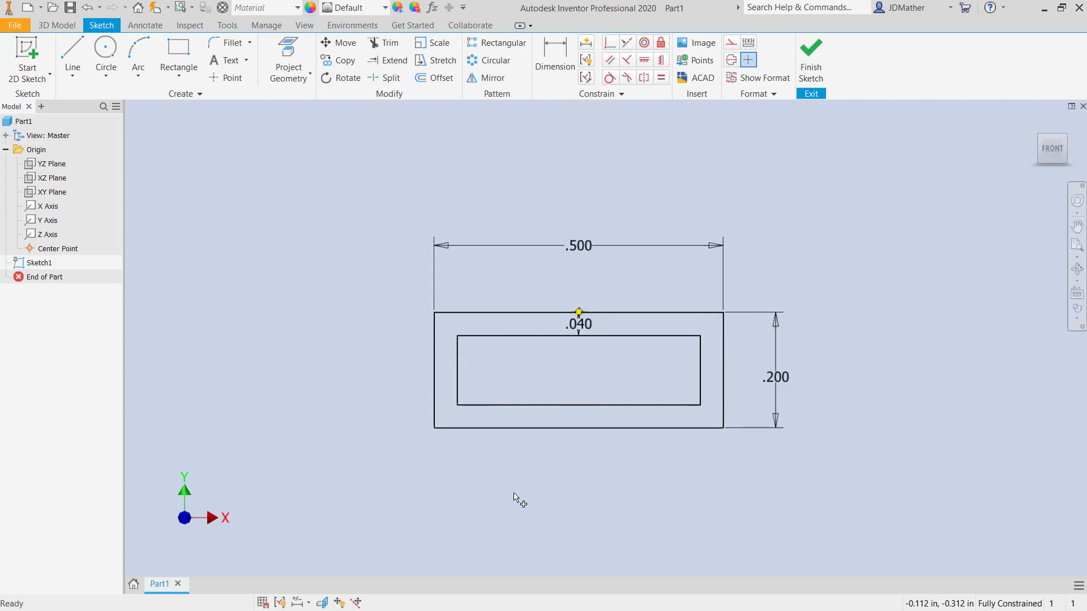
Sketch a small rectangle just below the outer rectangle, near its middle
scroll(590, 490, "up", 2)
left_click(178, 50)
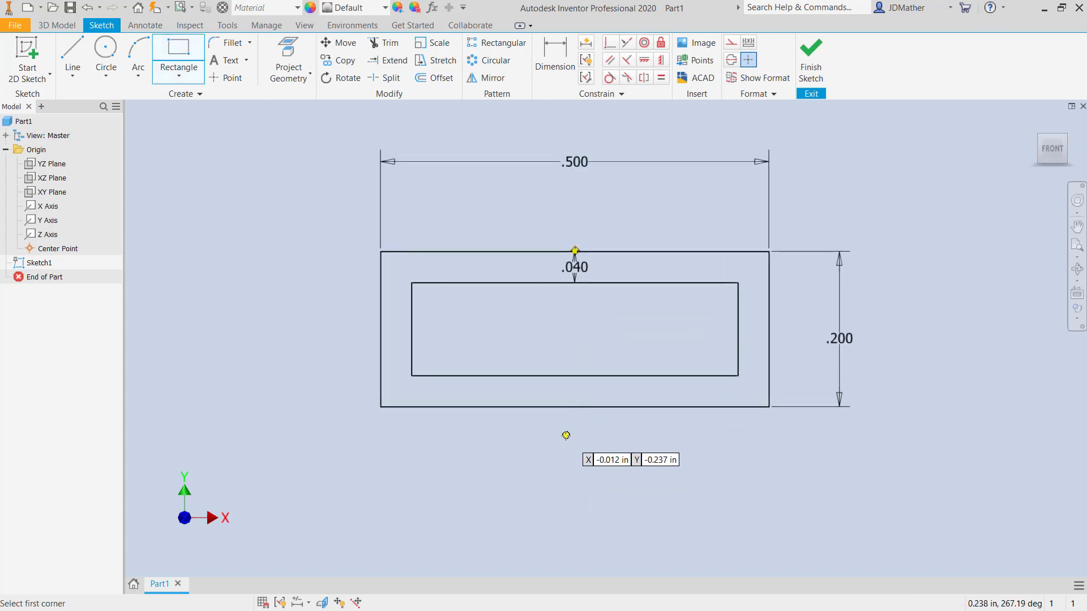
left_click(524, 424)
left_click(645, 468)
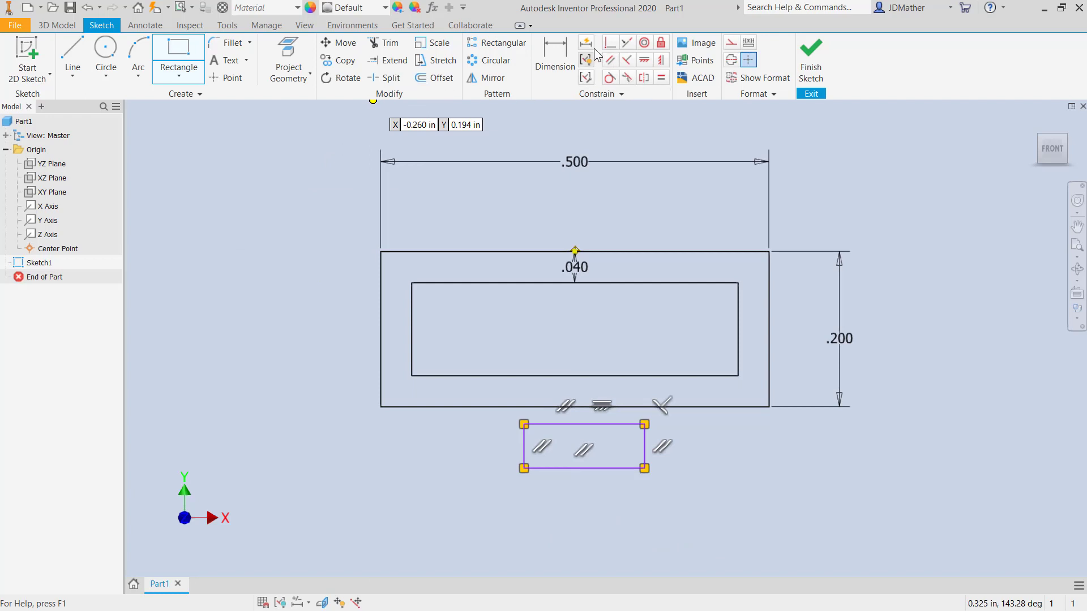
Constrain the small rectangle's lower and upper edge midpoints coincident with the lower edge midpoints of the outer and inner rectangles
left_click(610, 42)
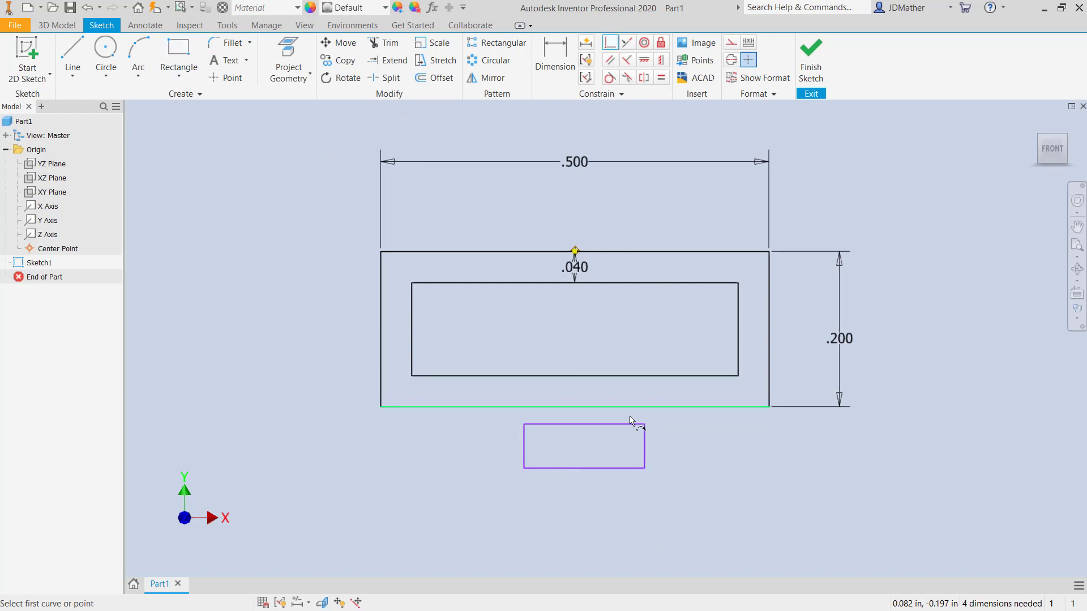
left_click(587, 470)
left_click(578, 408)
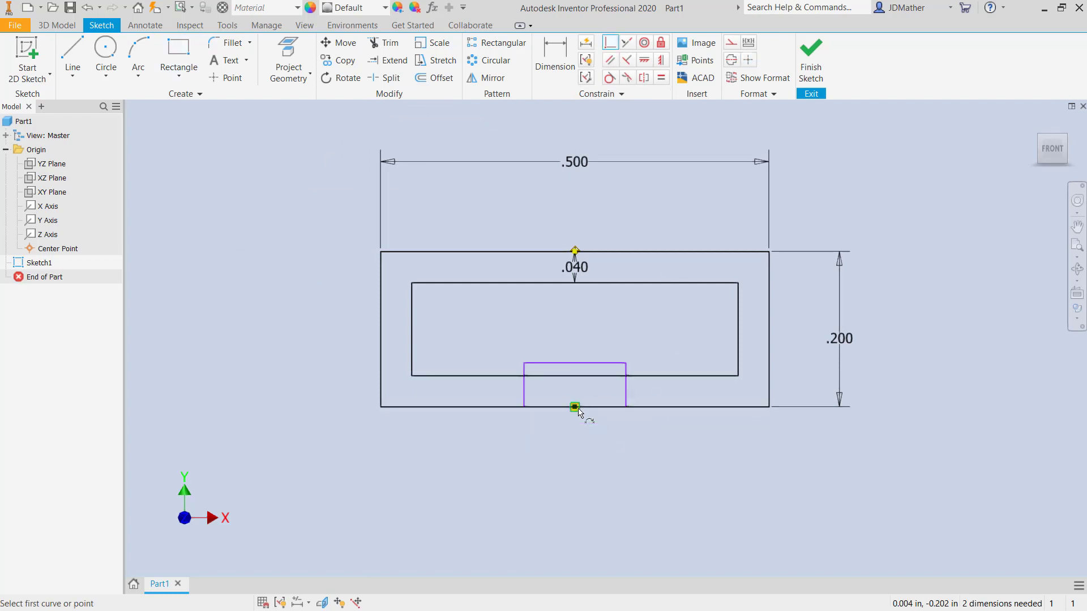
left_click(577, 408)
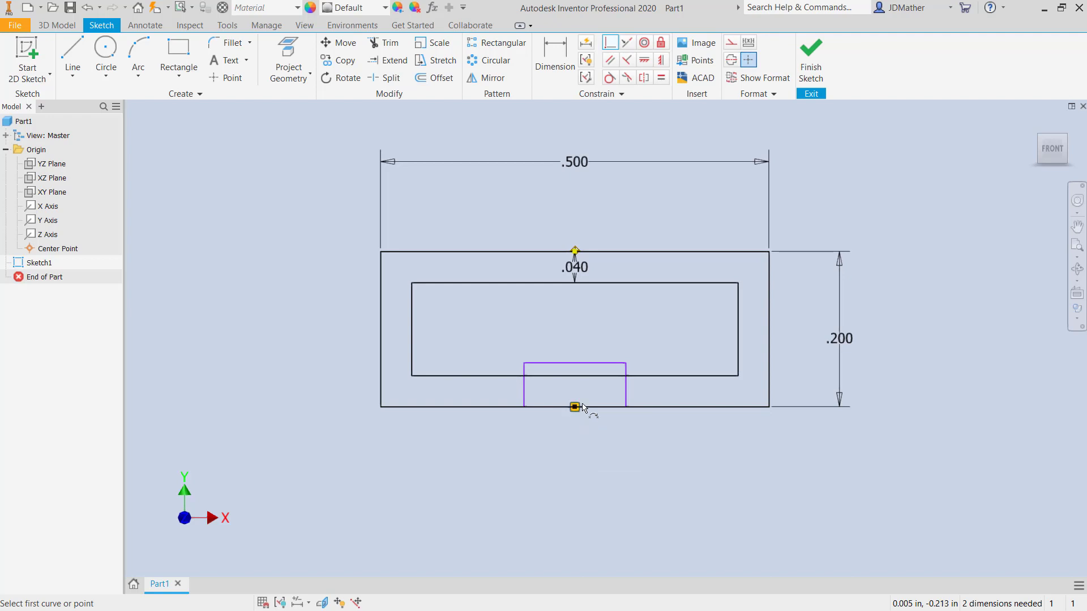
left_click(577, 376)
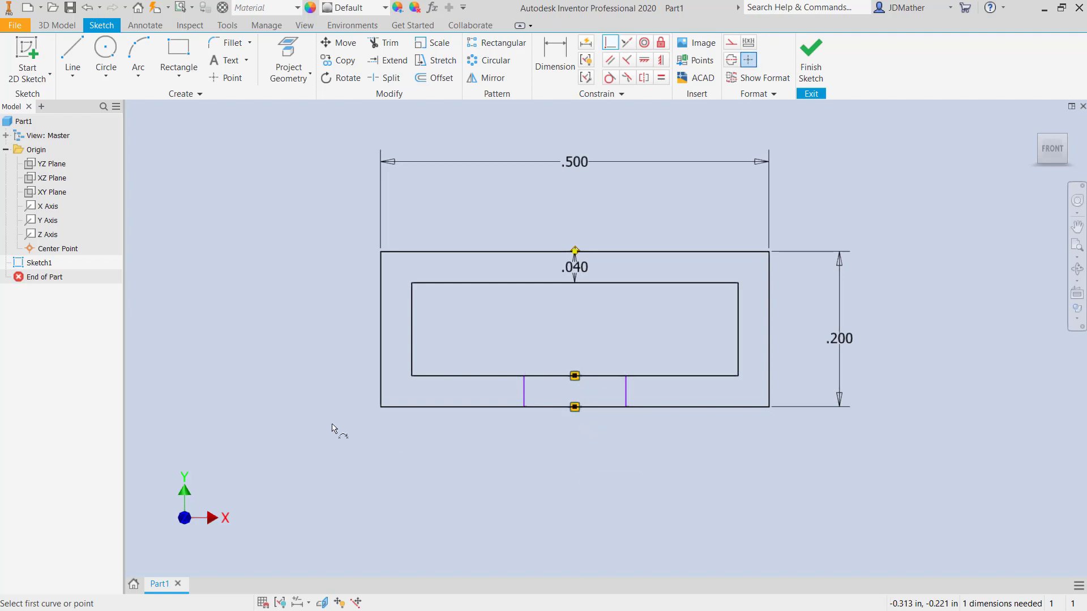
Dimension the distance between the small rectangle's two vertical sides as 0.25 in
left_click(554, 48)
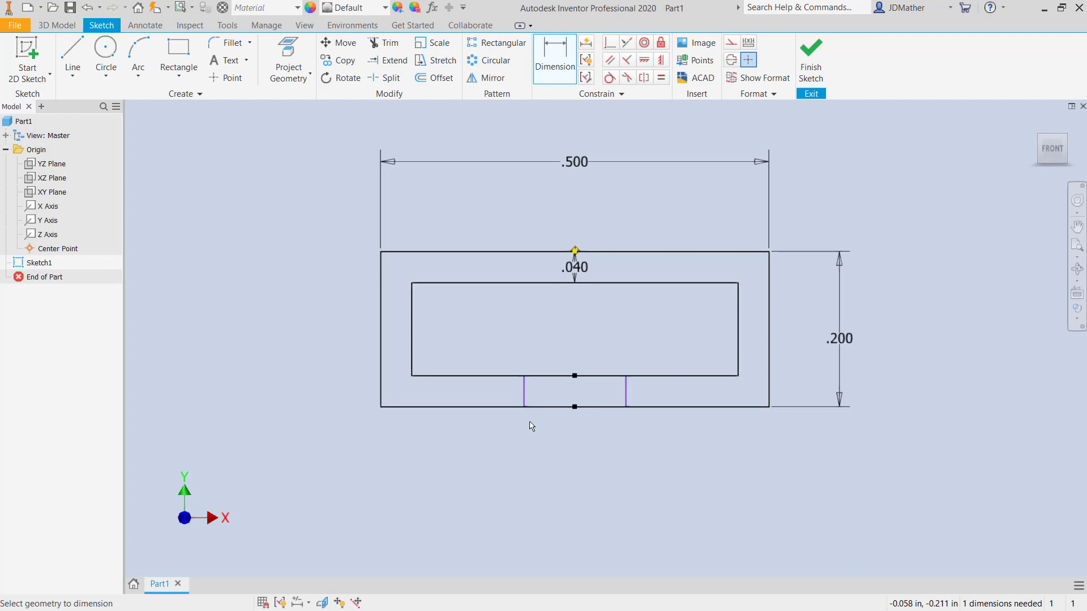
left_click(524, 392)
left_click(625, 396)
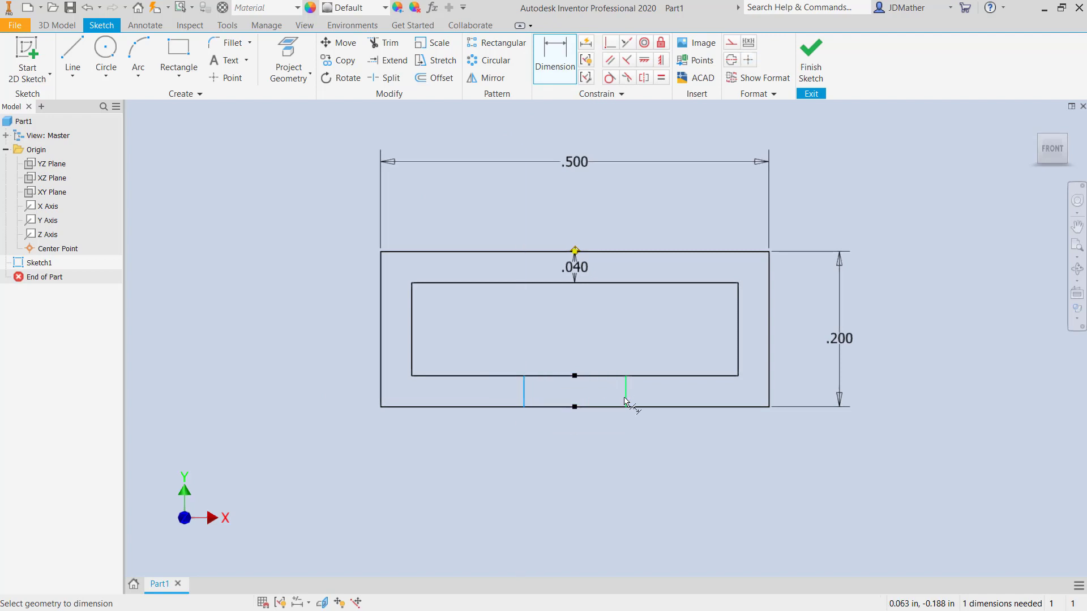
left_click(573, 444)
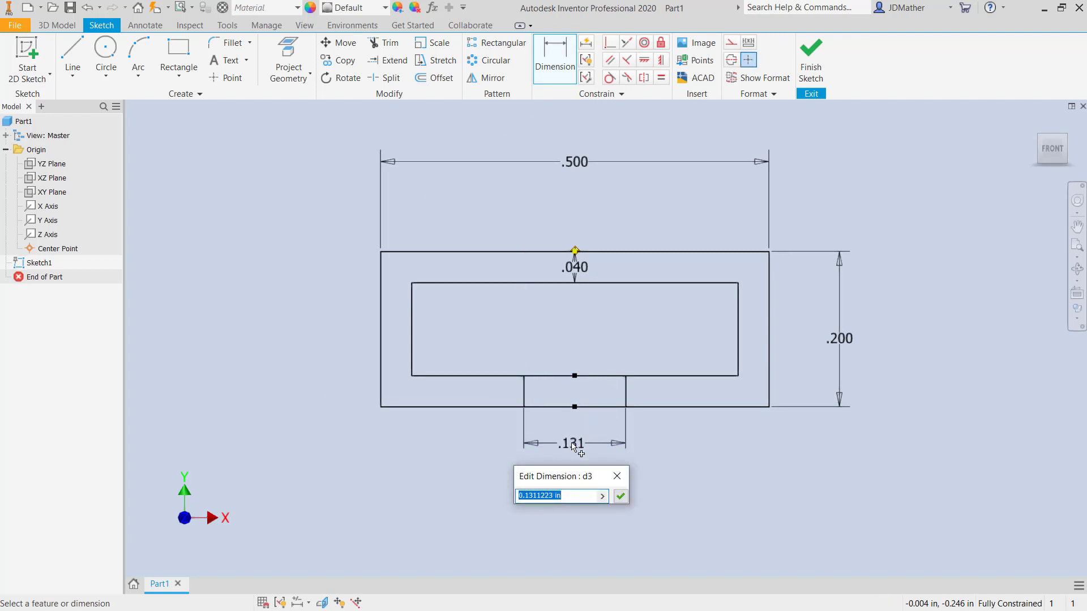
type(".25")
key("Return")
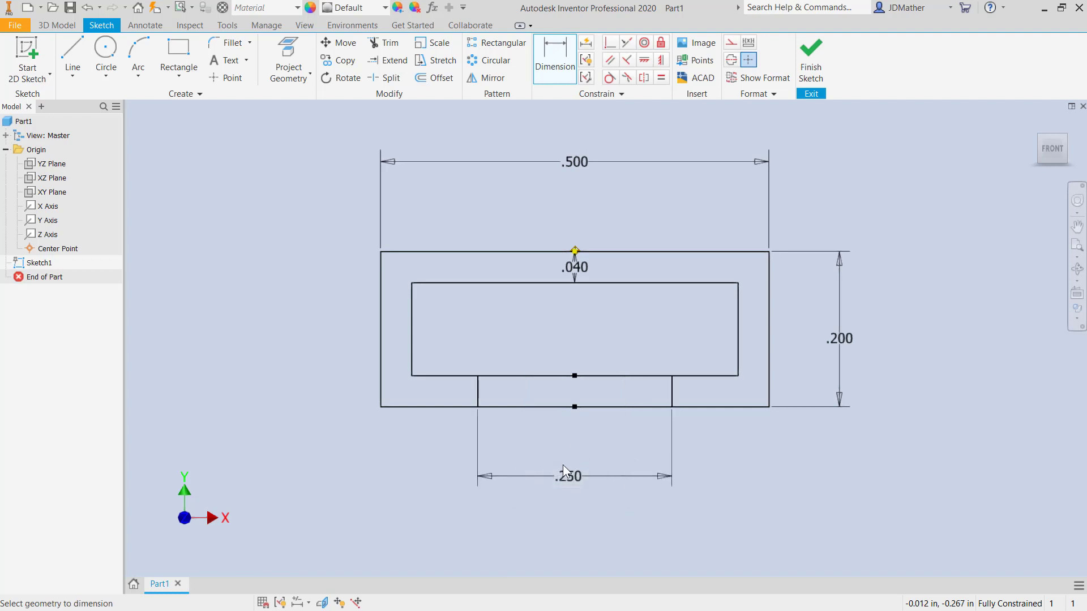
mouse_move(387, 285)
middle_mouse_down("shift")
mouse_move(545, 152)
mouse_move(665, 170)
middle_mouse_up("shift")
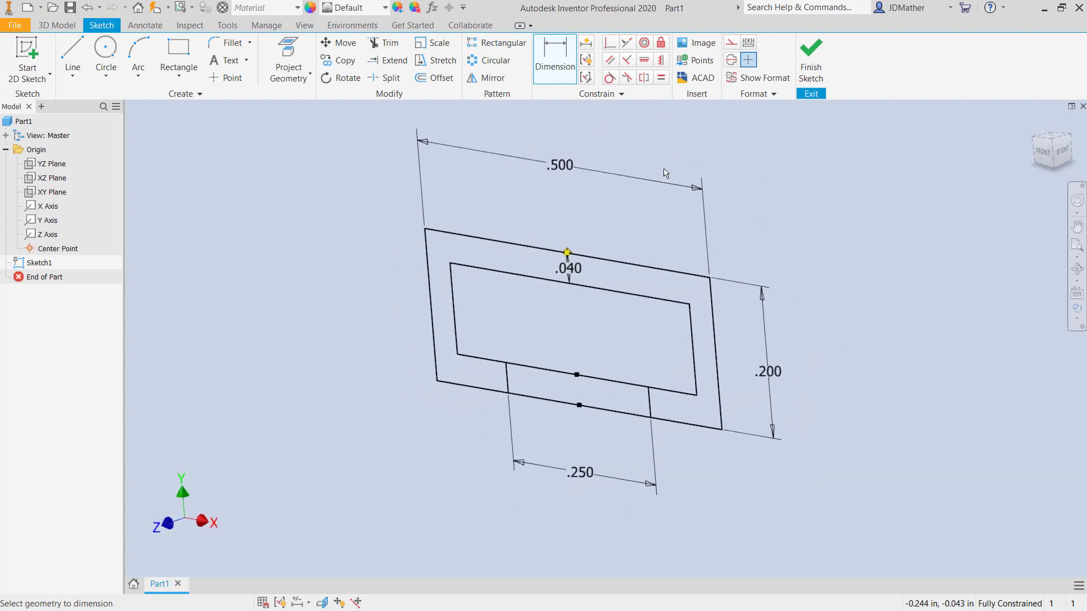
Keep the outer rectangle's 0.5 in width, finish the sketch, and save the part as Slide Latch in the Lab 12 - Parametric Analysis folder
left_click(587, 199)
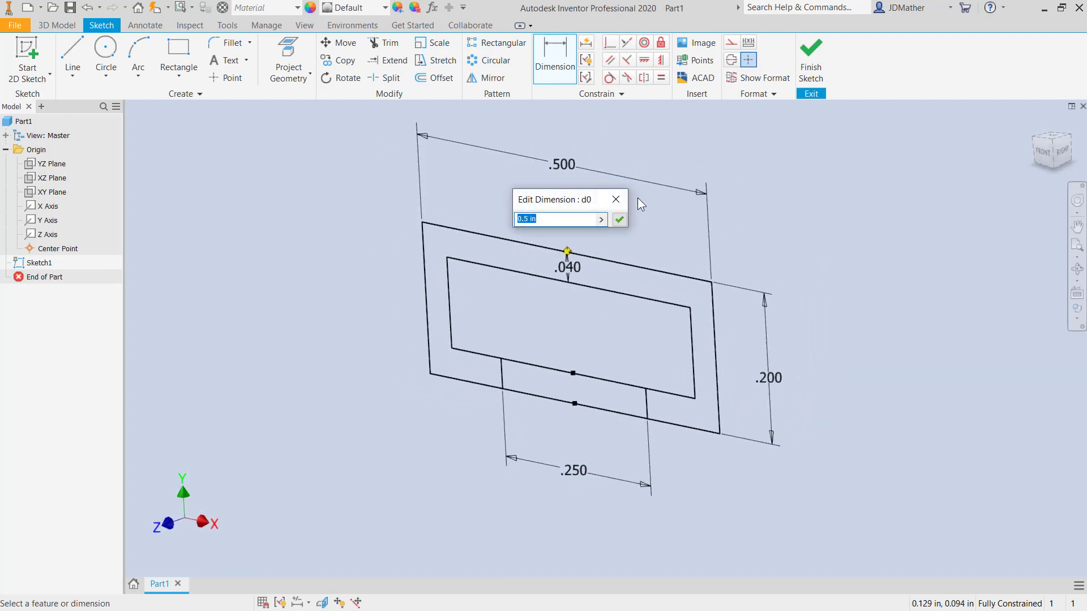
left_click(620, 219)
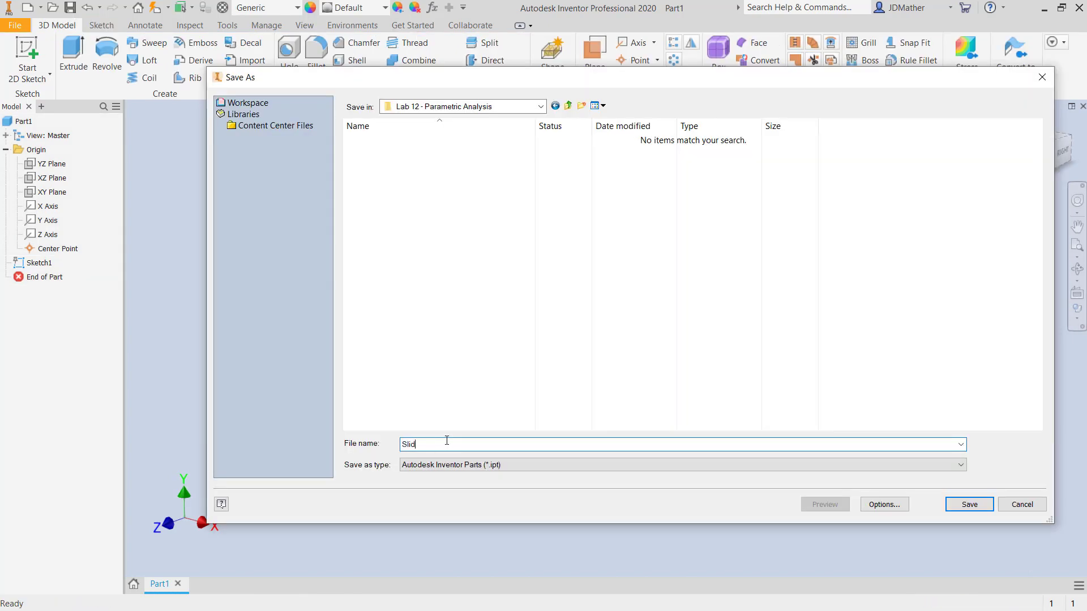
type("e Latch")
left_click(969, 504)
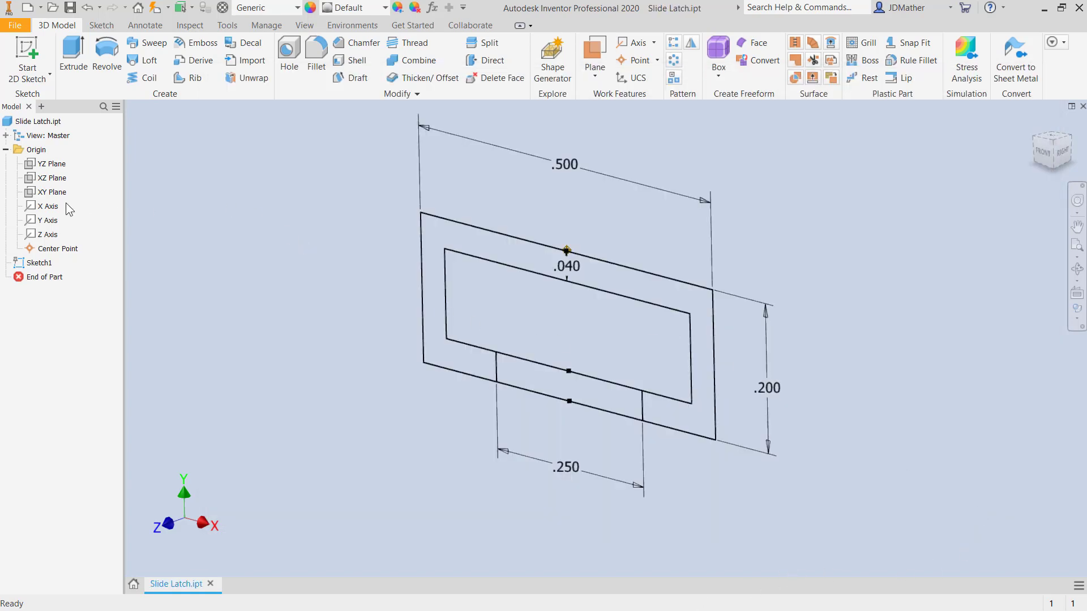
Hide the profile sketch's dimensions and start a new sketch on the XZ plane
right_click(45, 263)
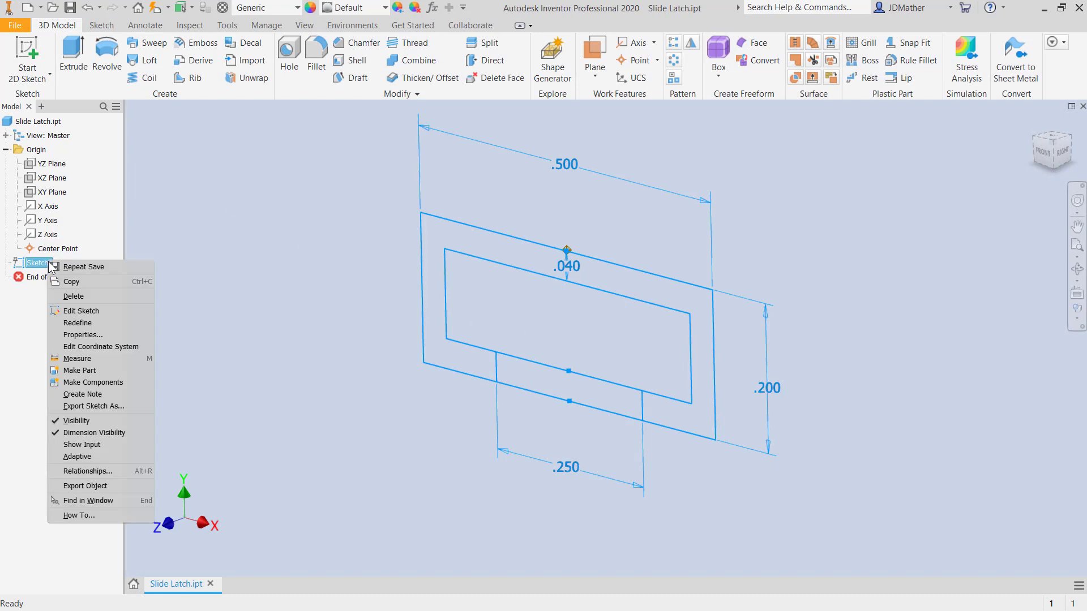
left_click(85, 432)
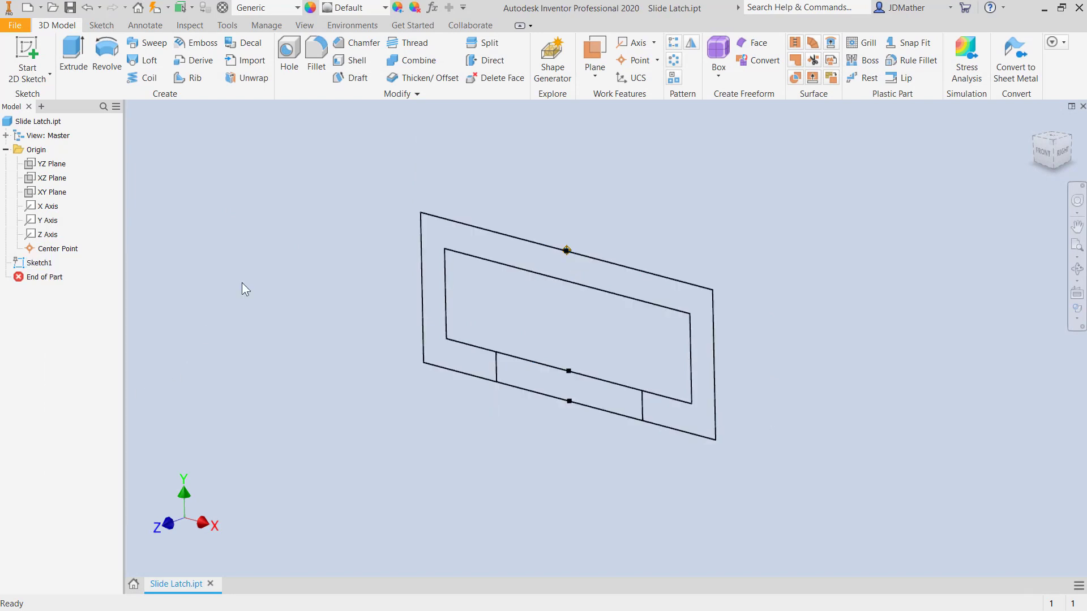
right_click(47, 179)
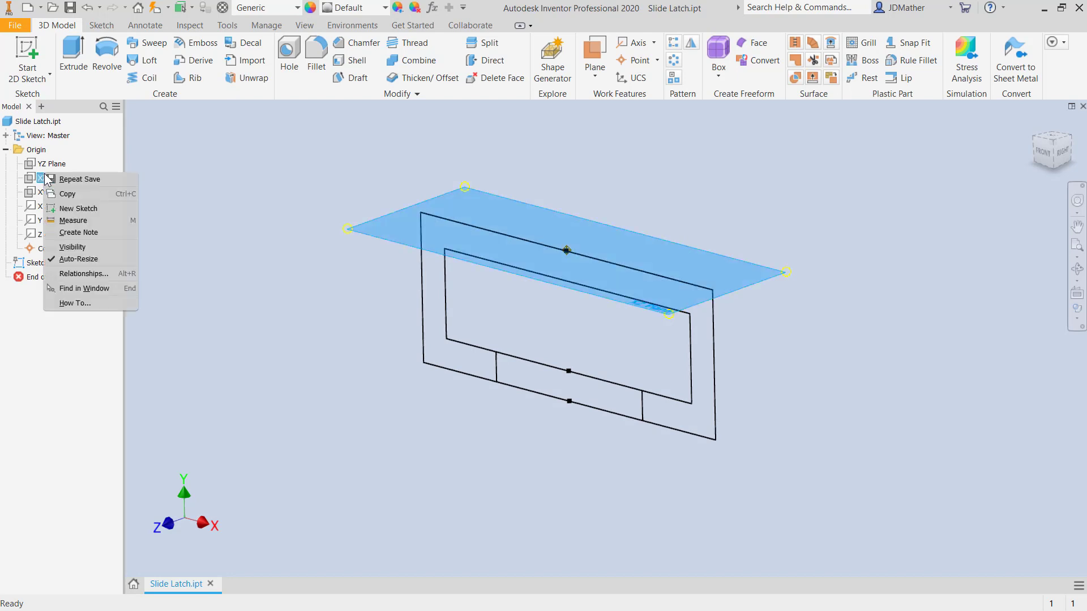
left_click(60, 209)
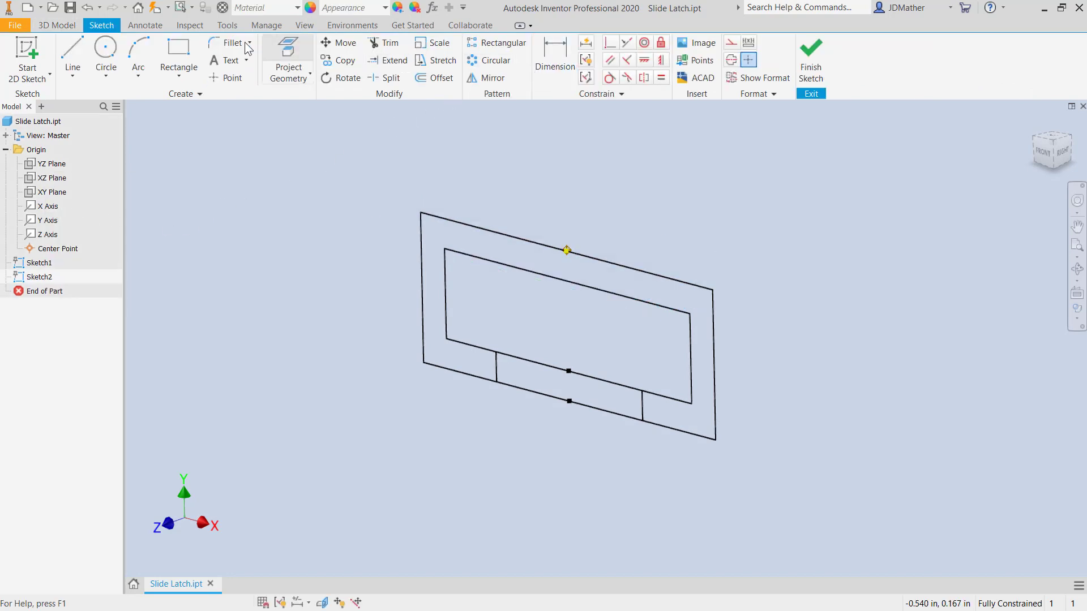
Project the outer rectangle's upper edge into the new sketch
left_click(289, 46)
left_click(495, 238)
key("Escape")
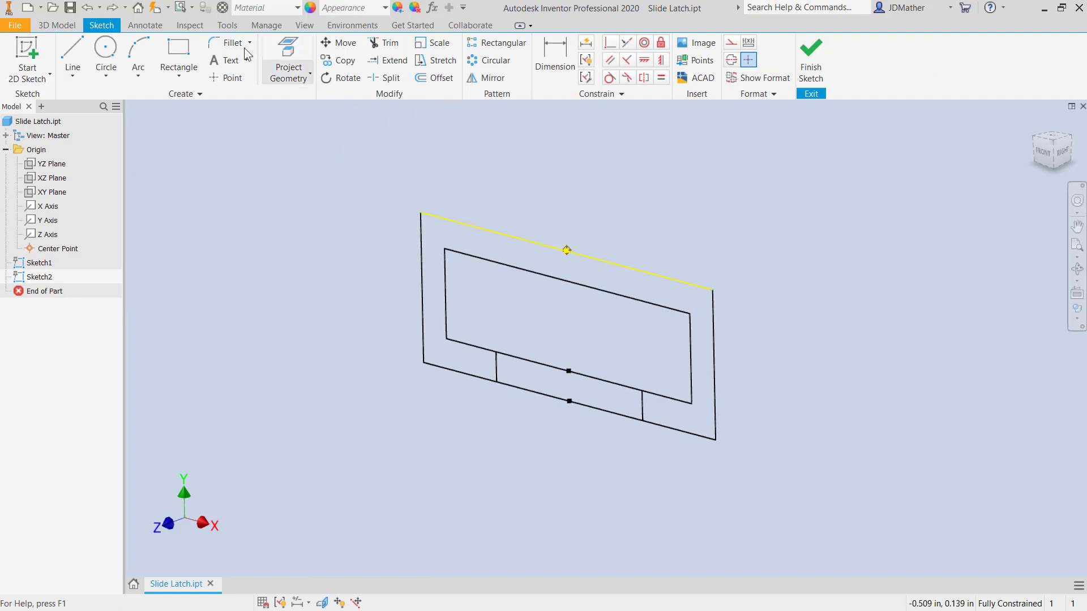
left_click(289, 59)
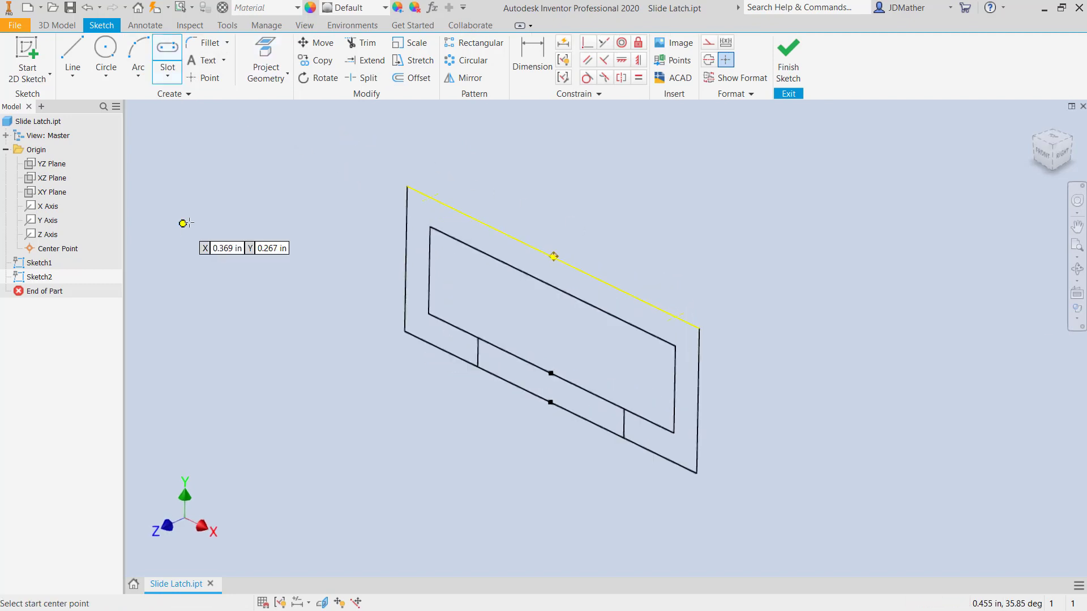
Sketch a center-to-center slot, about 0.204 in between centers, starting near one end of the projected edge and perpendicular to it
left_click(431, 192)
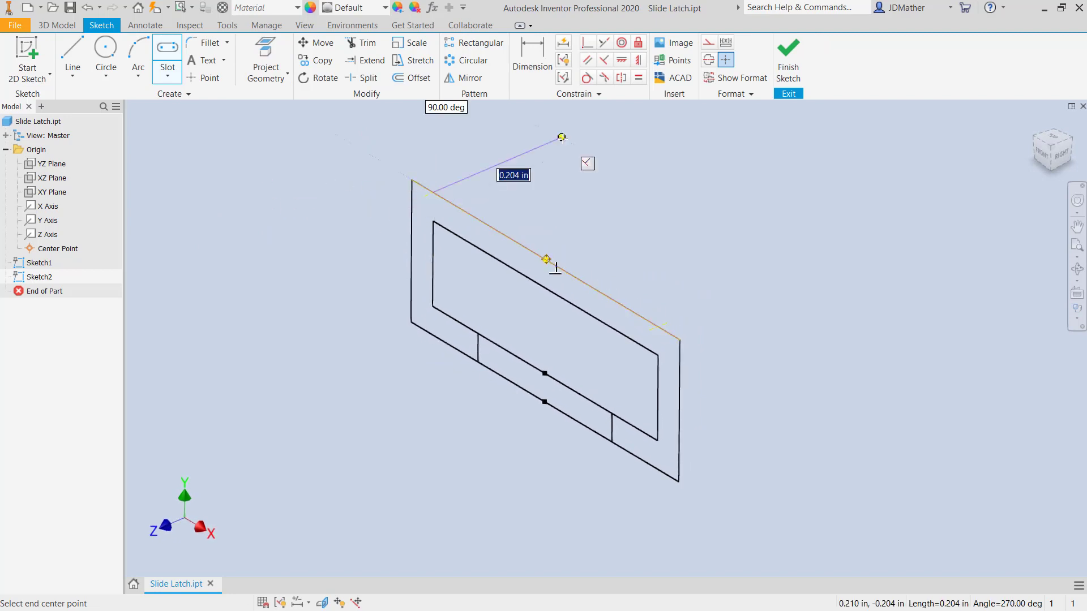
left_click(562, 138)
left_click(563, 129)
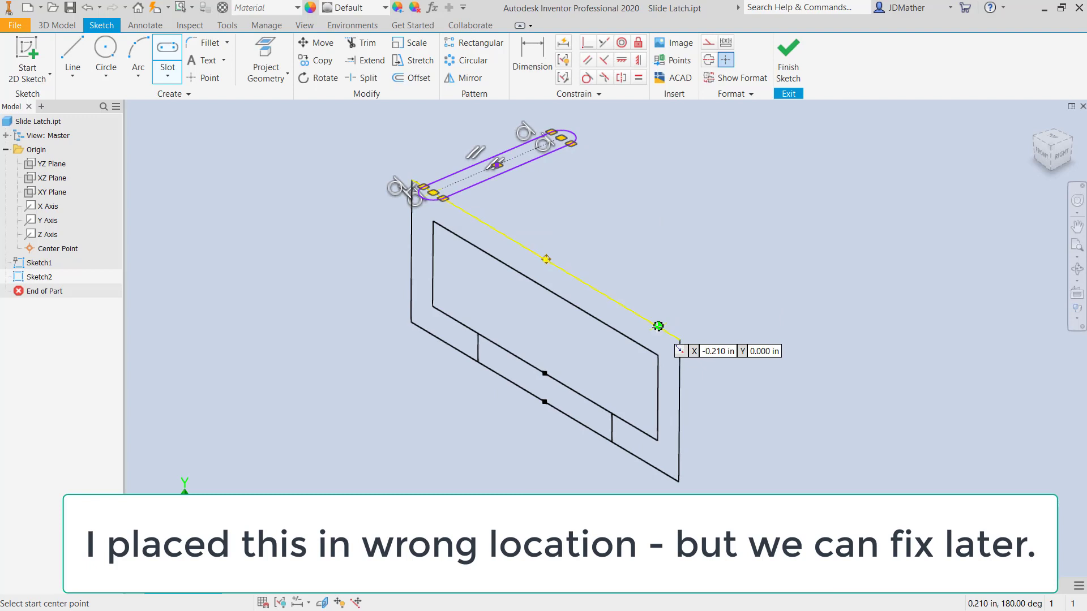
Sketch a second center-to-center slot, about 0.061 in wide, perpendicular to the projected edge from near its other end
left_click(659, 327)
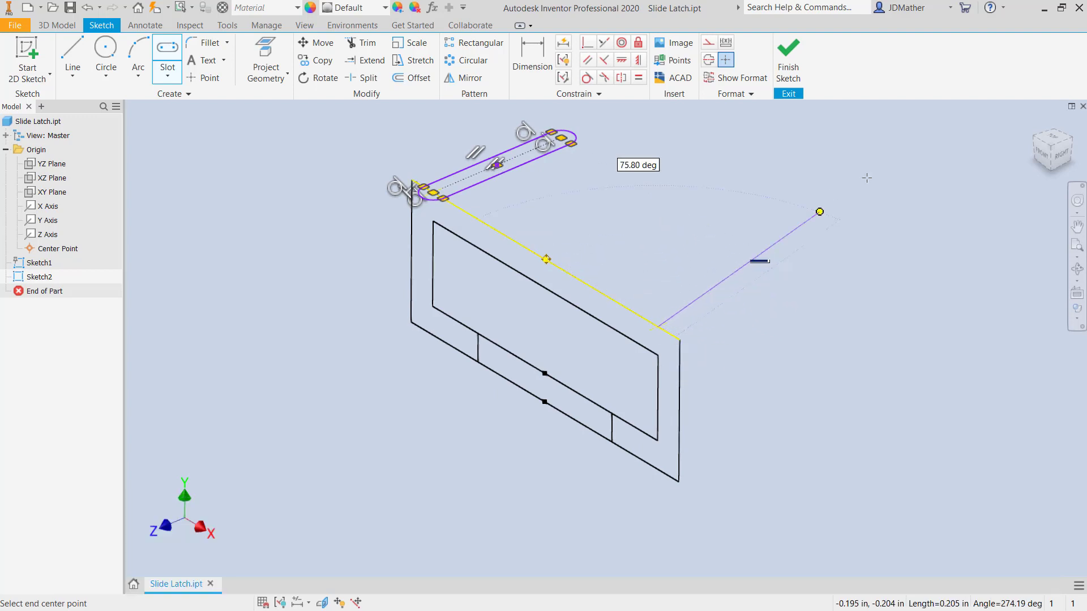
left_click(1054, 138)
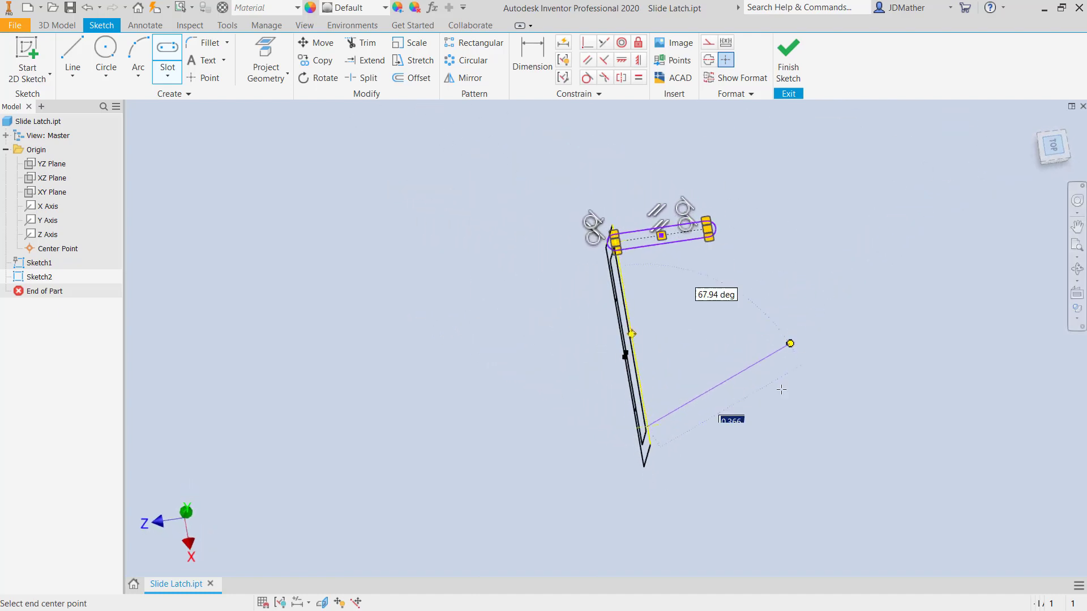
left_click(776, 430)
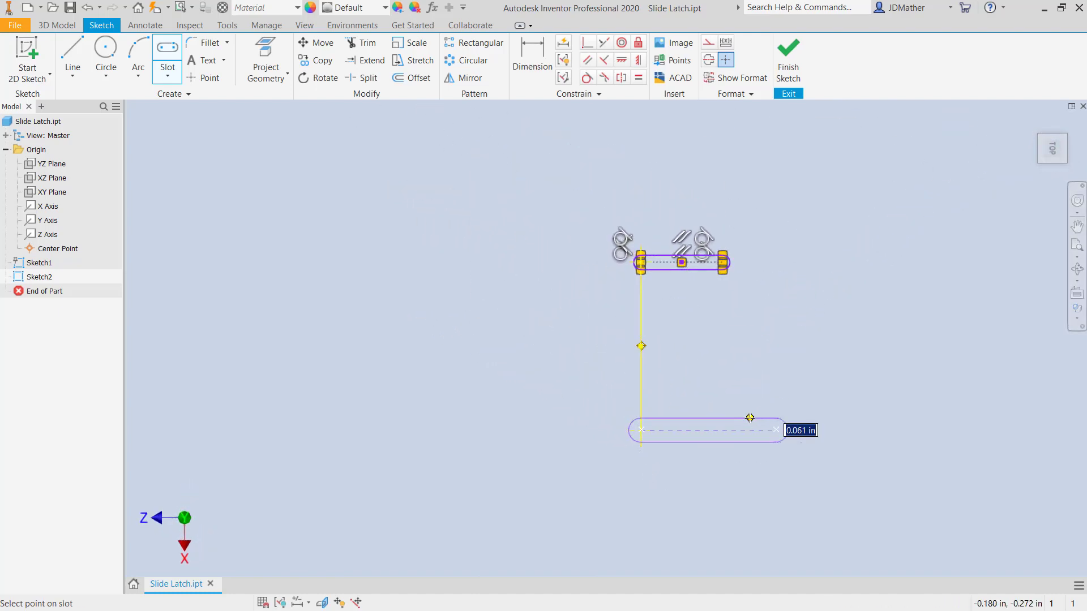
left_click(749, 418)
right_click(750, 416)
left_click(793, 415)
key("F6")
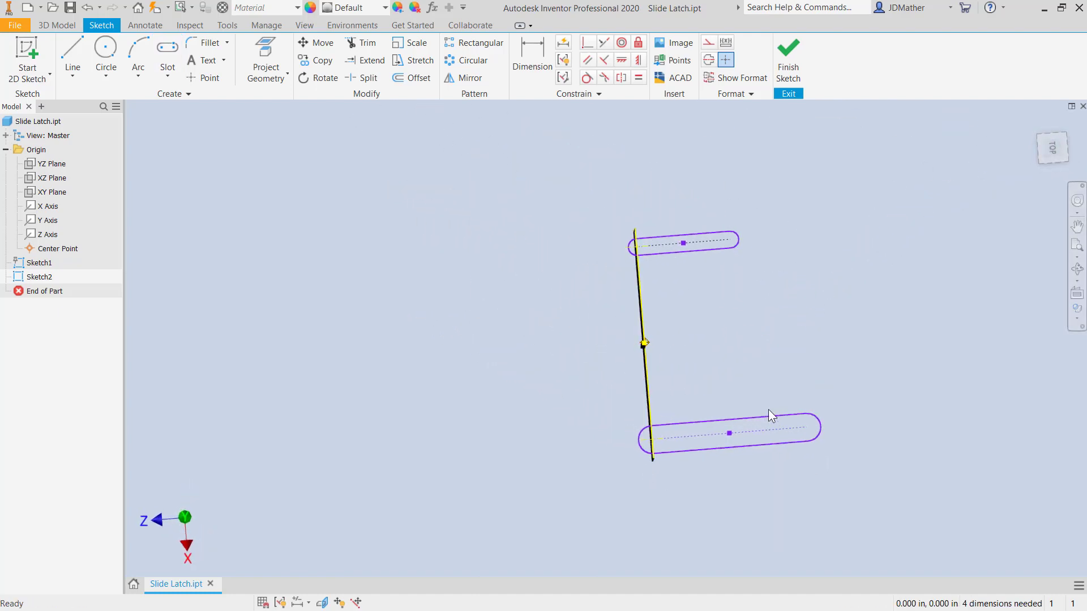
Constrain the two slots' centerlines equal in length and their end arcs equal in radius
left_click(639, 79)
left_click(516, 244)
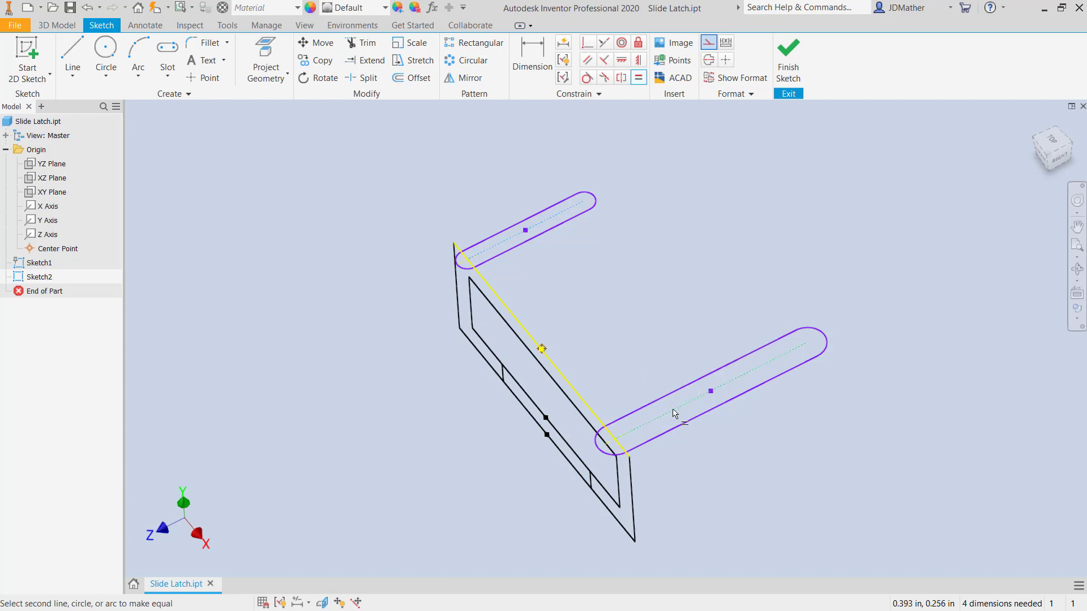
left_click(673, 413)
left_click(575, 218)
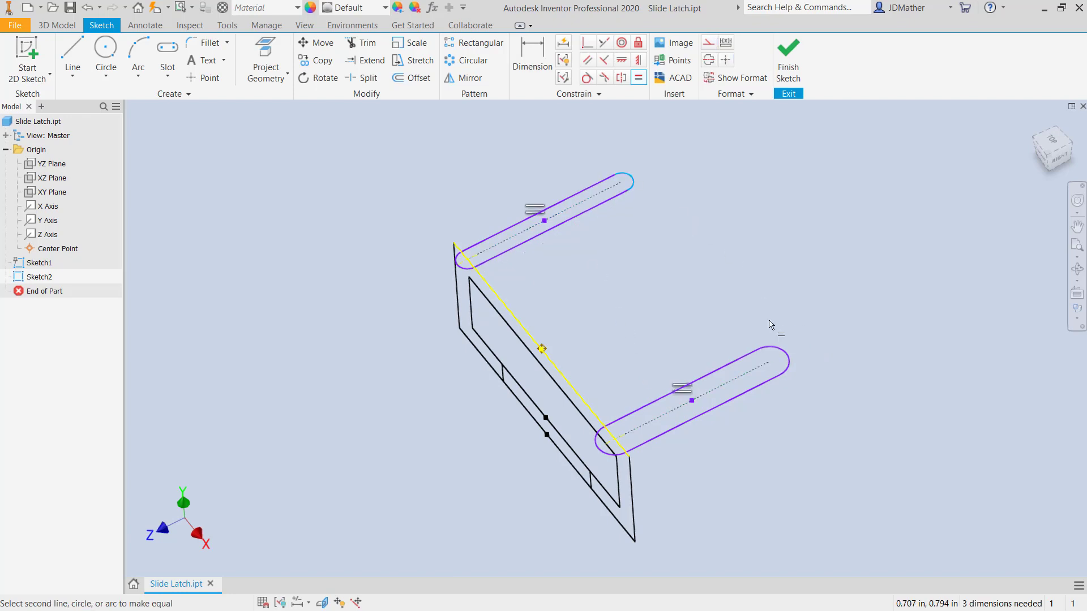
left_click(778, 352)
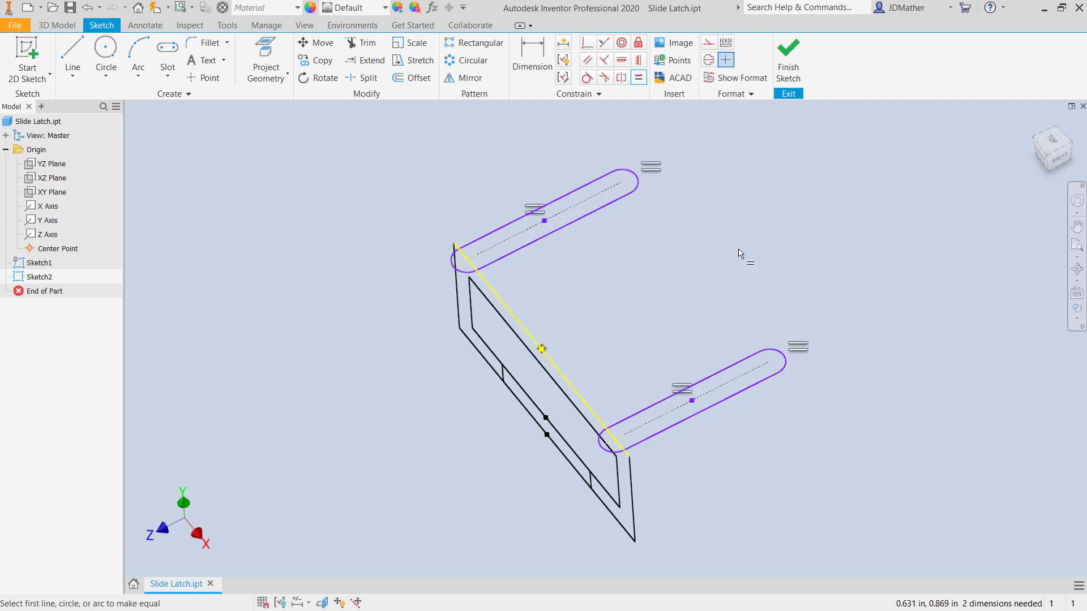
middle_click_drag(741, 254, 717, 246, "shift")
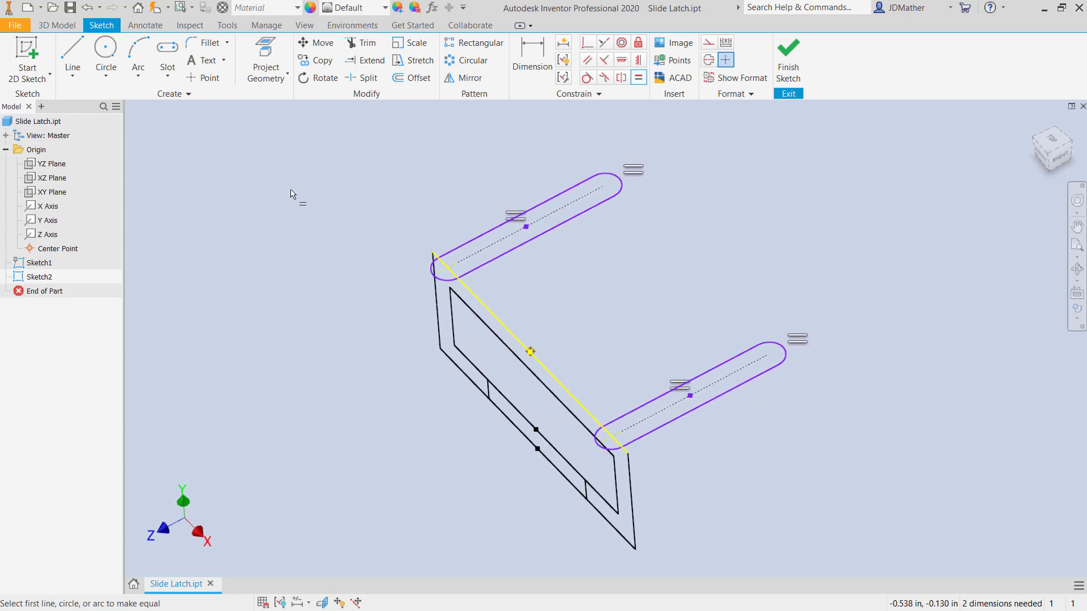
key("Escape")
Dimension the width between the first slot's parallel sides as Slot_Width=.03
left_click(524, 63)
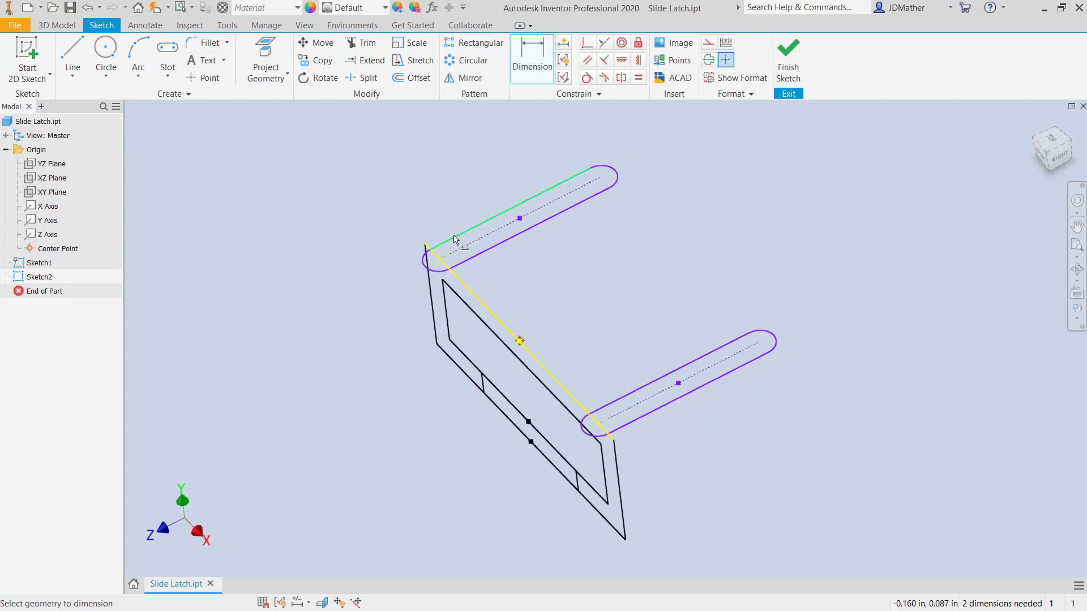
left_click(453, 240)
left_click(478, 256)
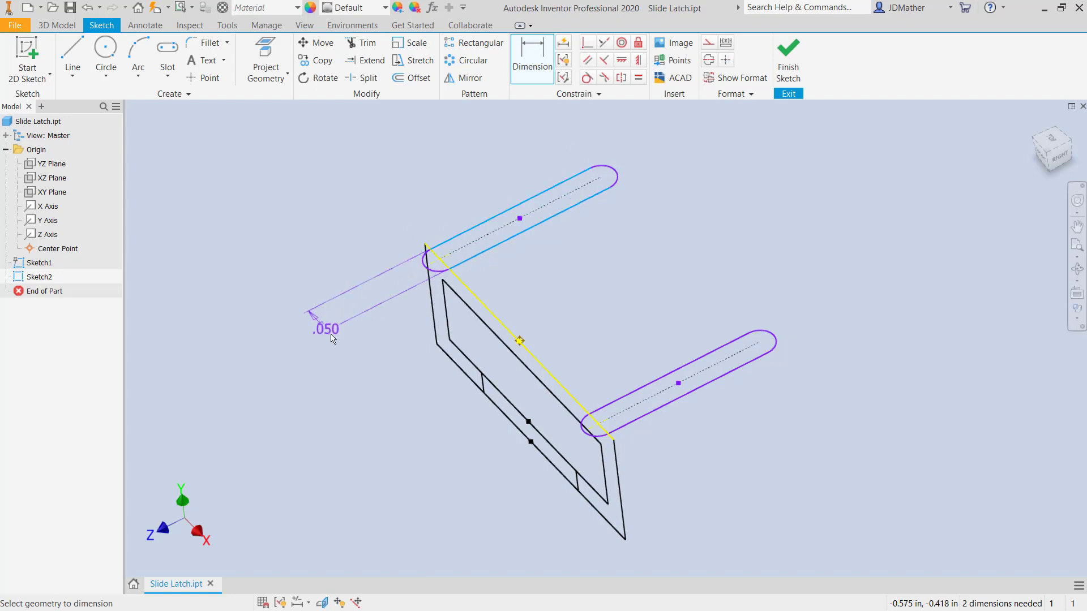
left_click(367, 360)
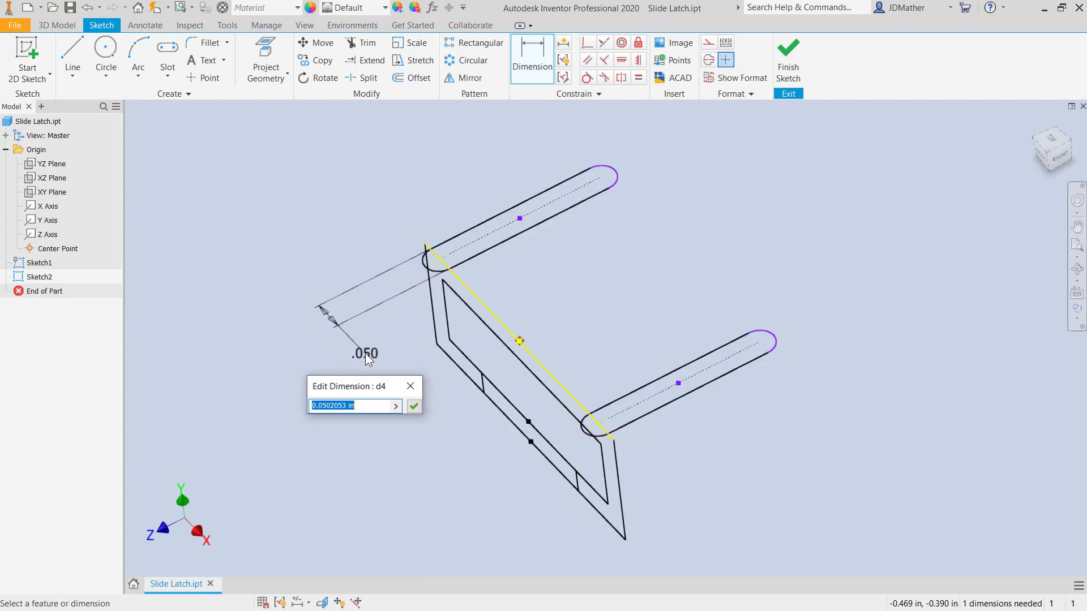
type("Slot_Width=.03")
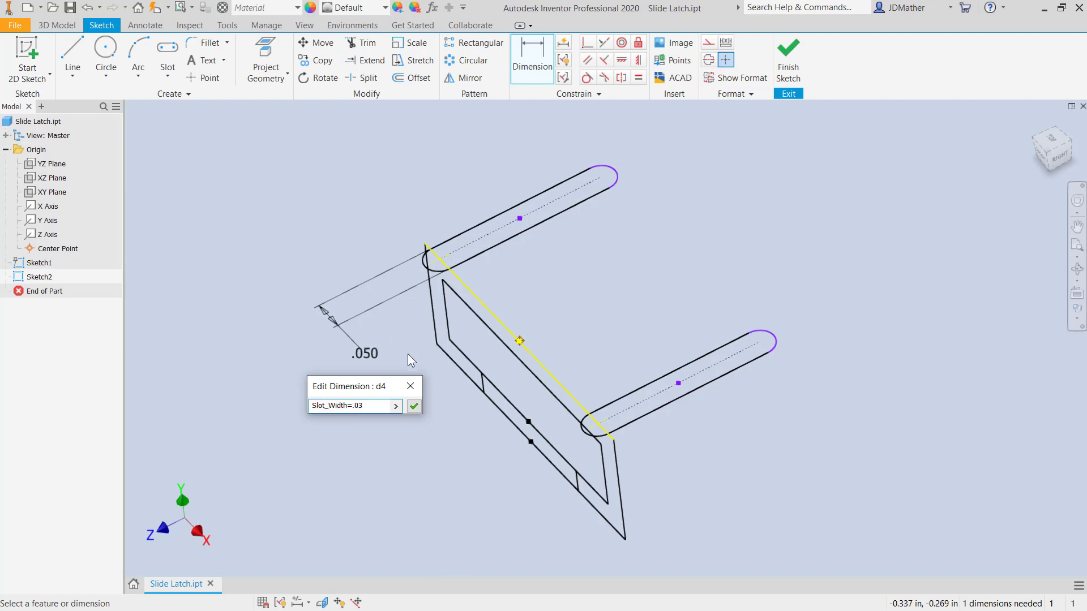
left_click(415, 407)
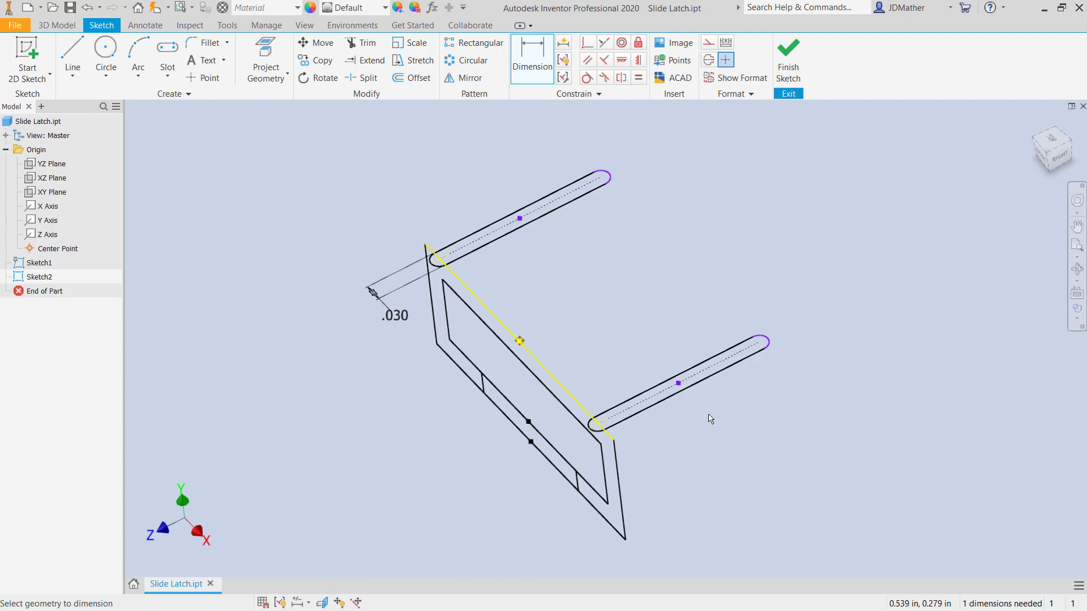
Dimension the second slot's straight length as Slot_Length=.25
left_click(659, 400)
left_click(726, 440)
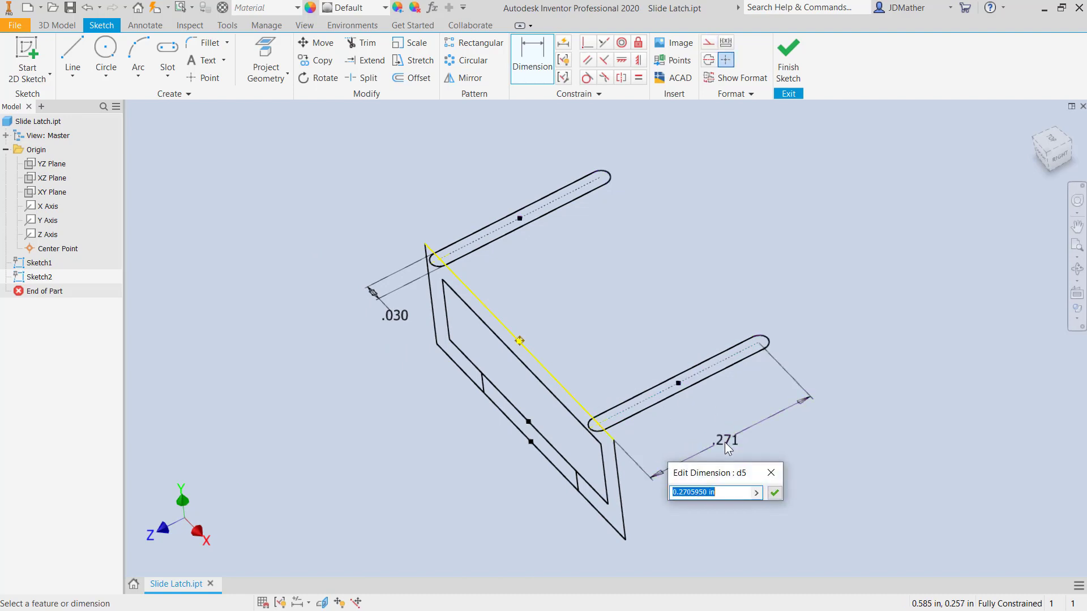
type("Slot_")
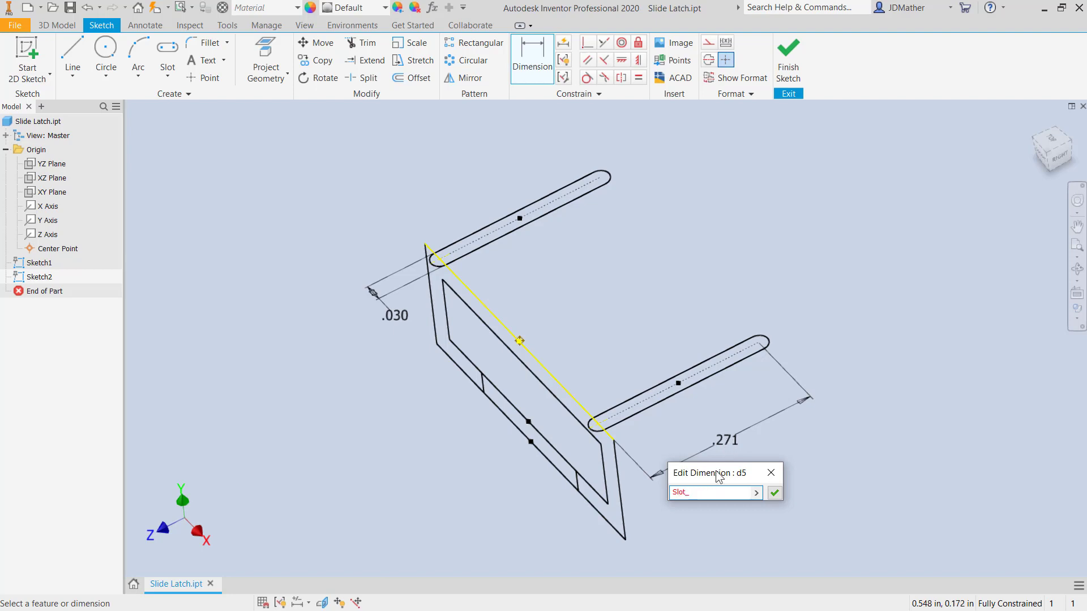
type("th")
type("=.25")
left_click(775, 493)
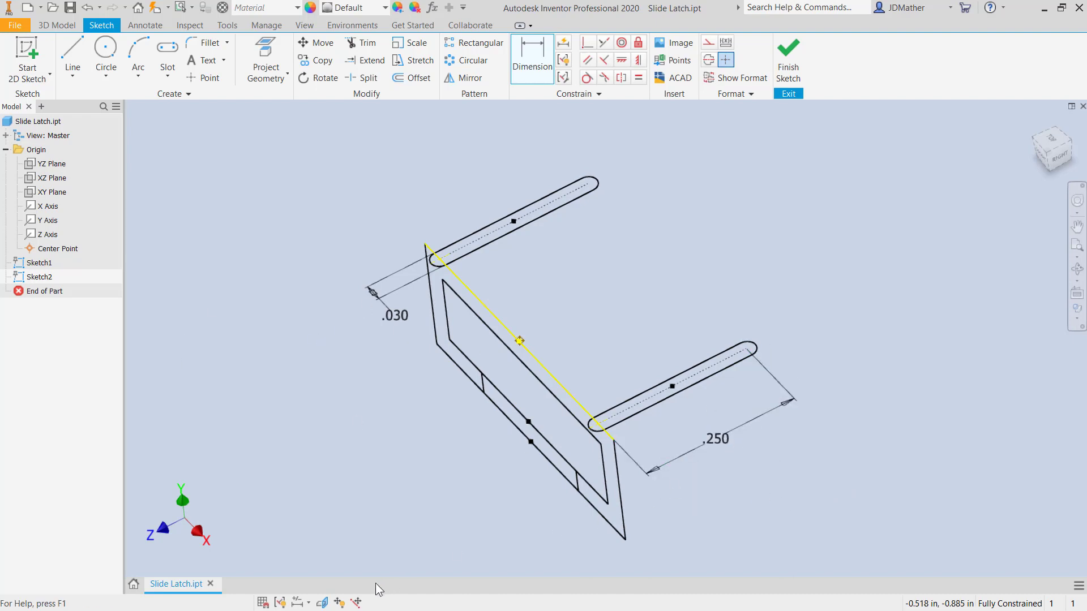
Display the sketch dimensions as expressions and reposition the Slot_Width and Slot_Length dimensions farther from the geometry
left_click(308, 603)
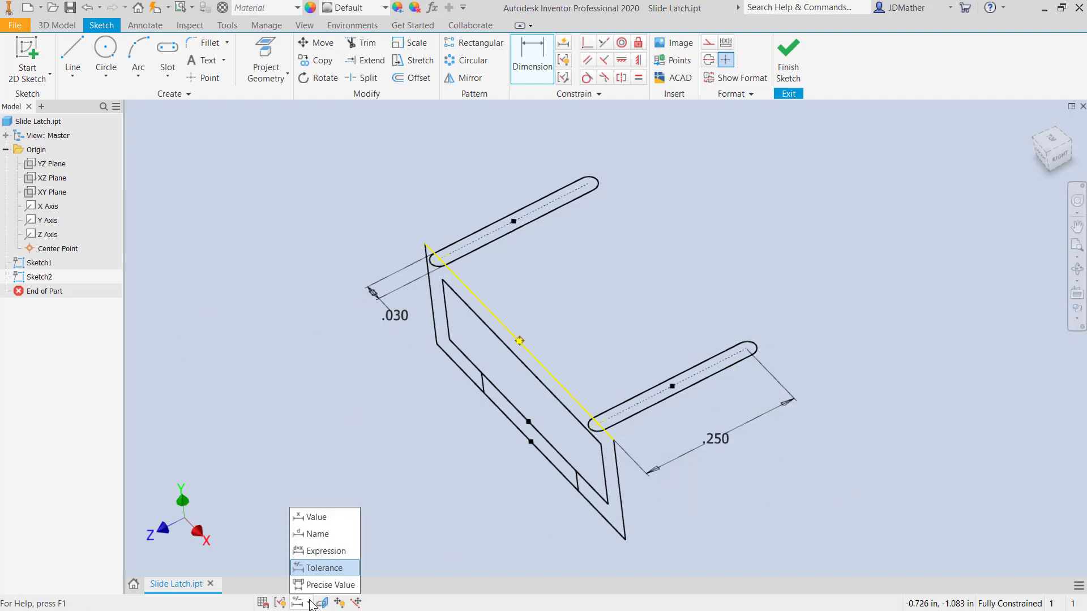
left_click(320, 554)
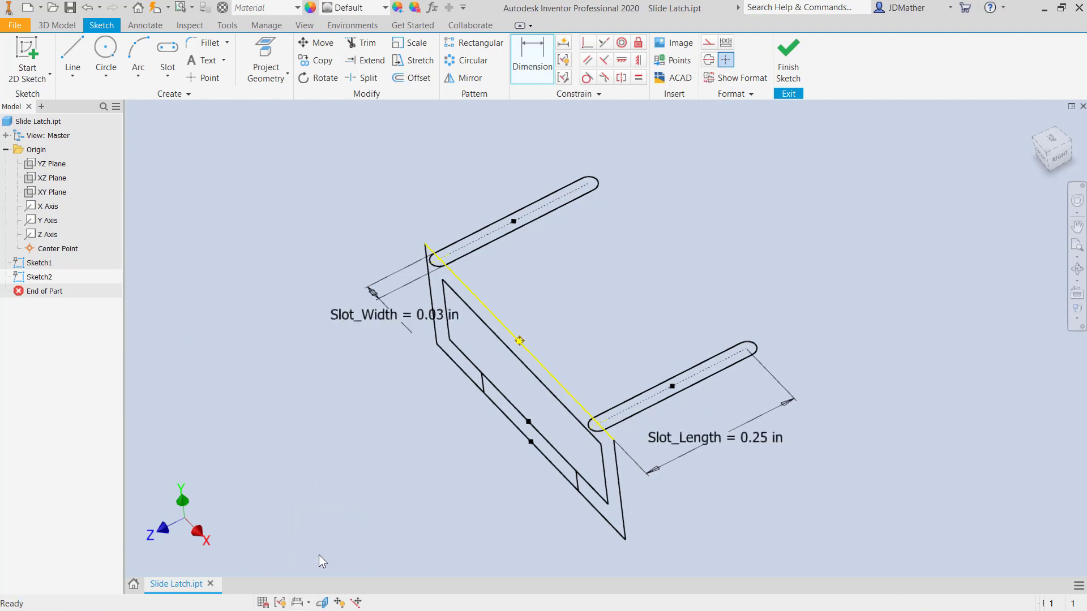
left_click_drag(394, 315, 311, 266)
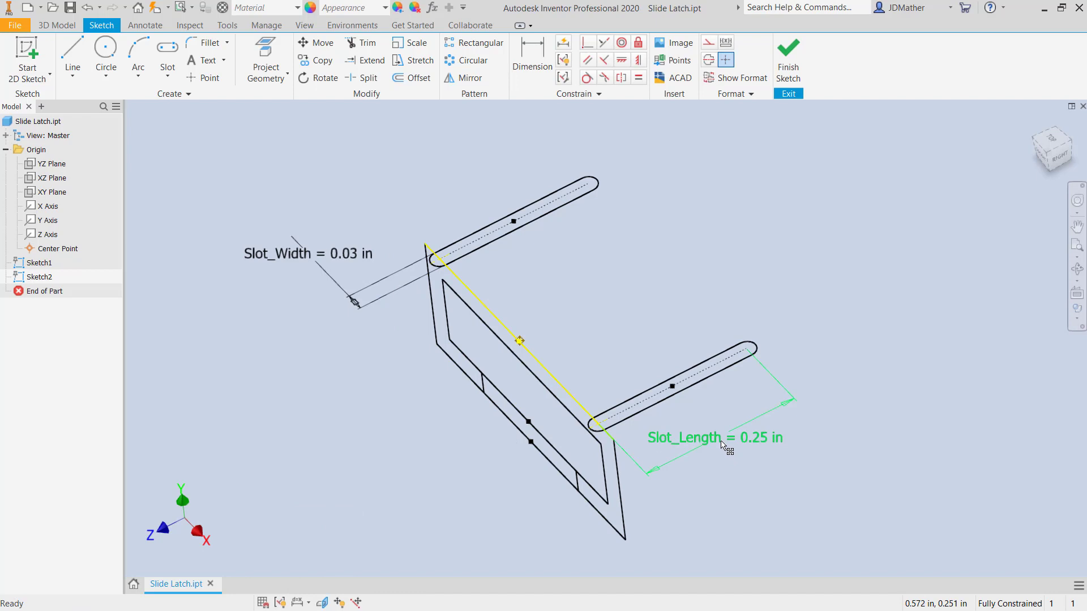
left_click_drag(725, 450, 749, 460)
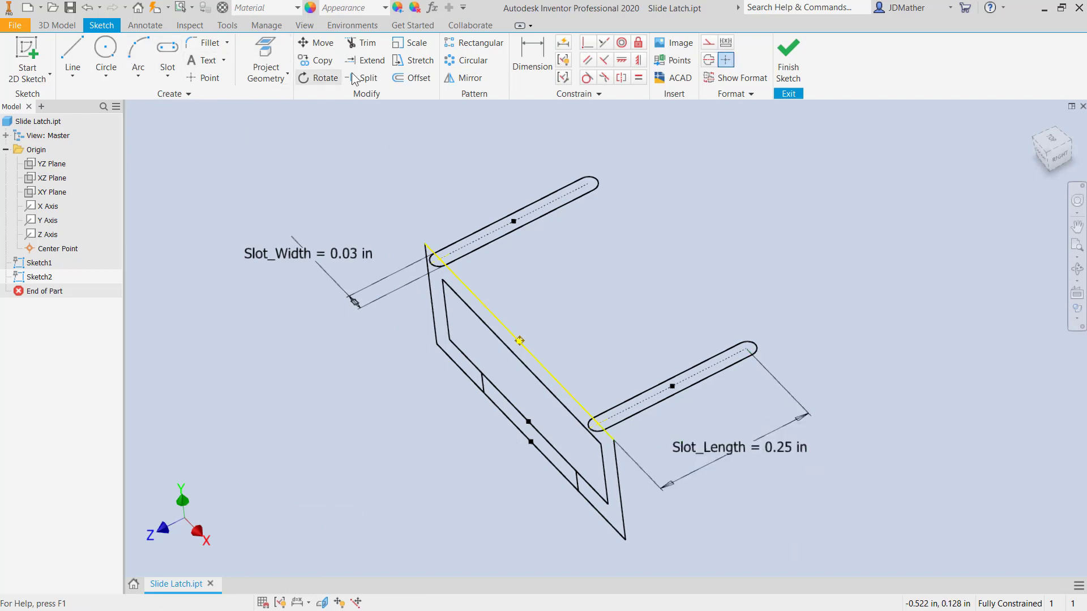
Sketch two small two-point rectangles from the projected edge, one beside the inner side of each slot
left_click(171, 83)
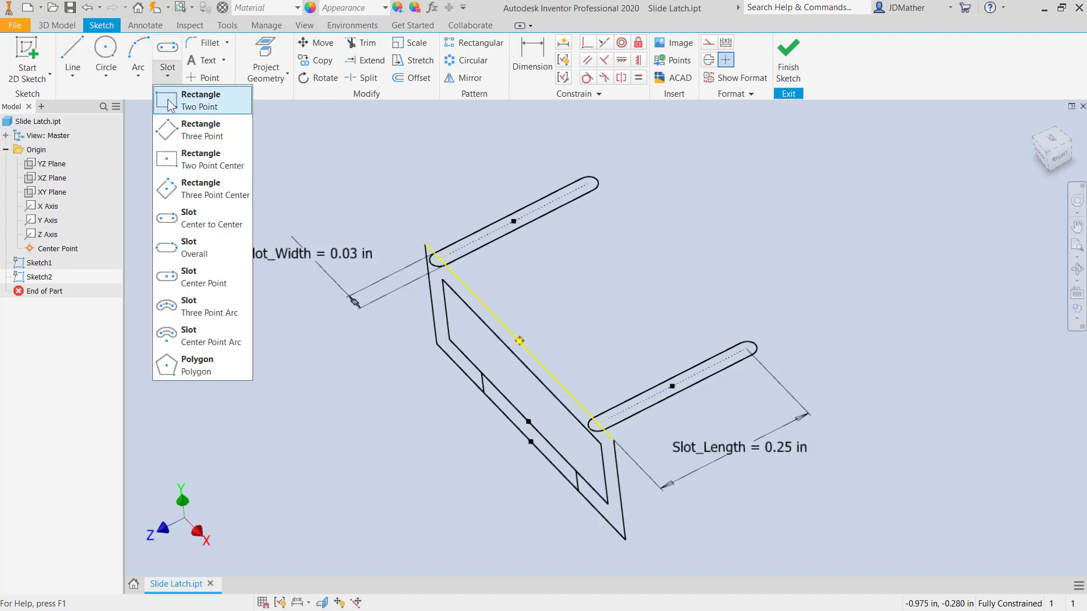
left_click(186, 105)
left_click(444, 263)
left_click(485, 274)
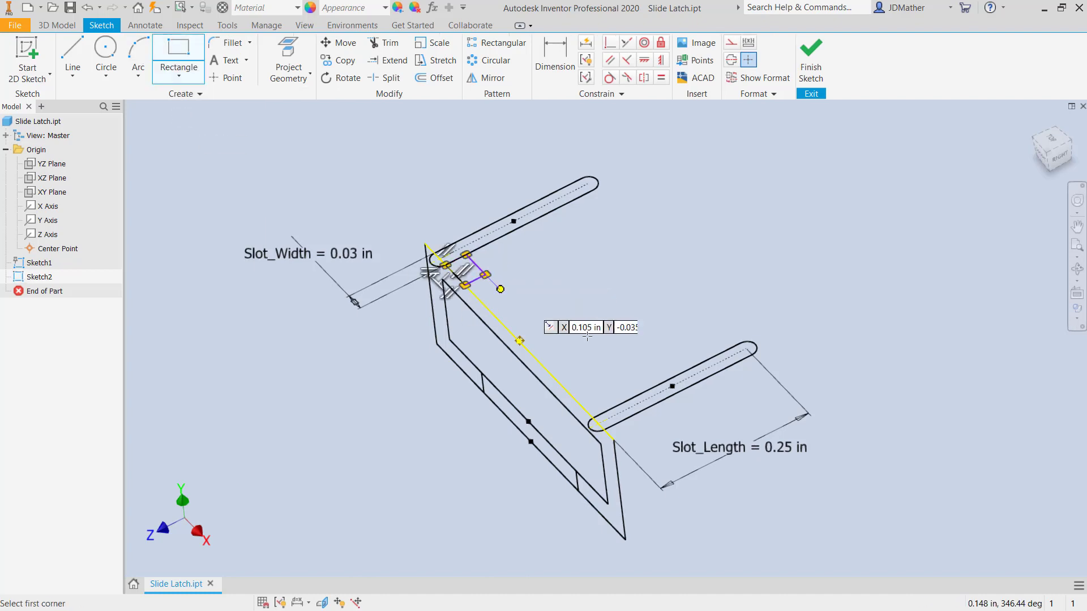
left_click(593, 418)
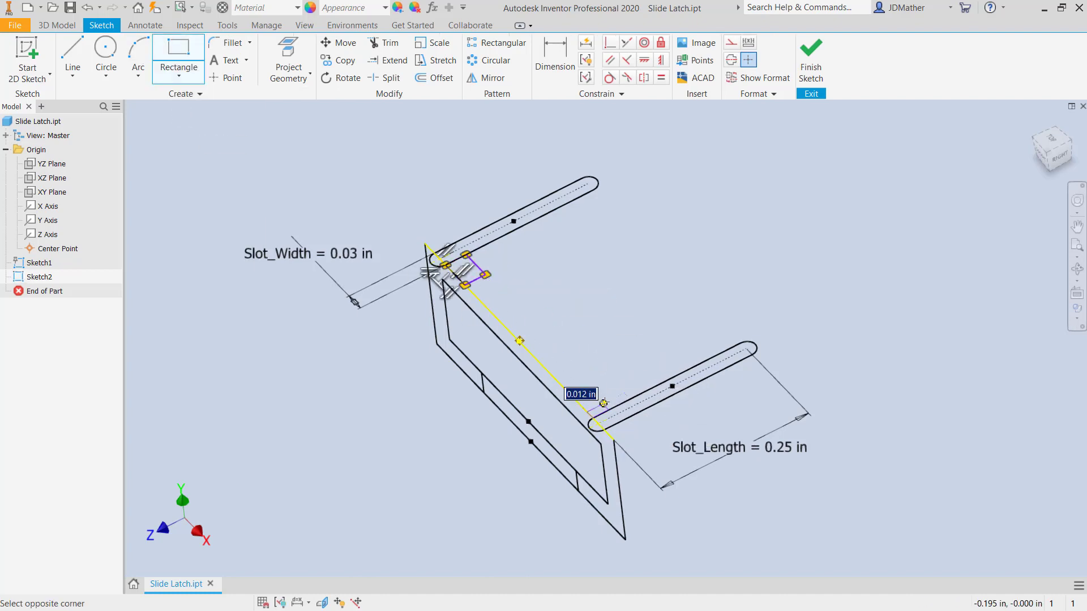
left_click(600, 392)
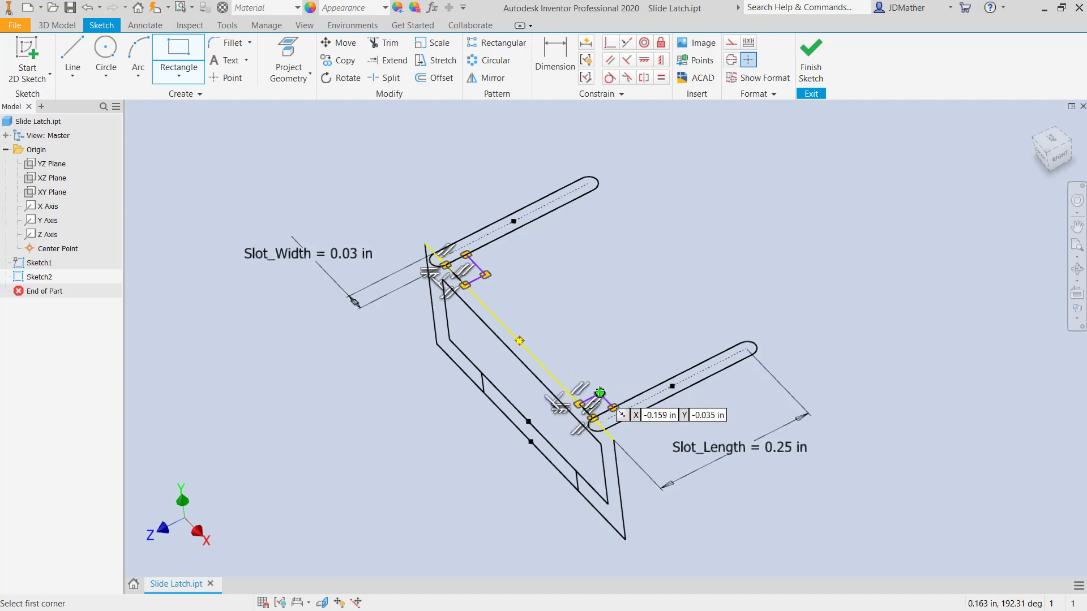
Connect the free inner corners of the two small rectangles with a line and convert it to construction geometry
key("Escape")
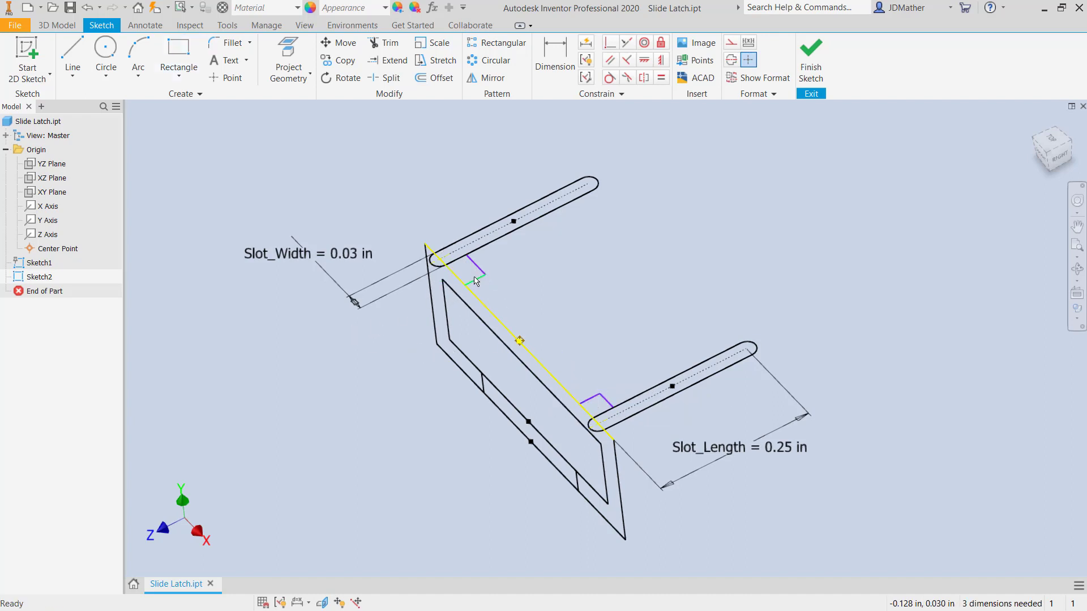
left_click(72, 56)
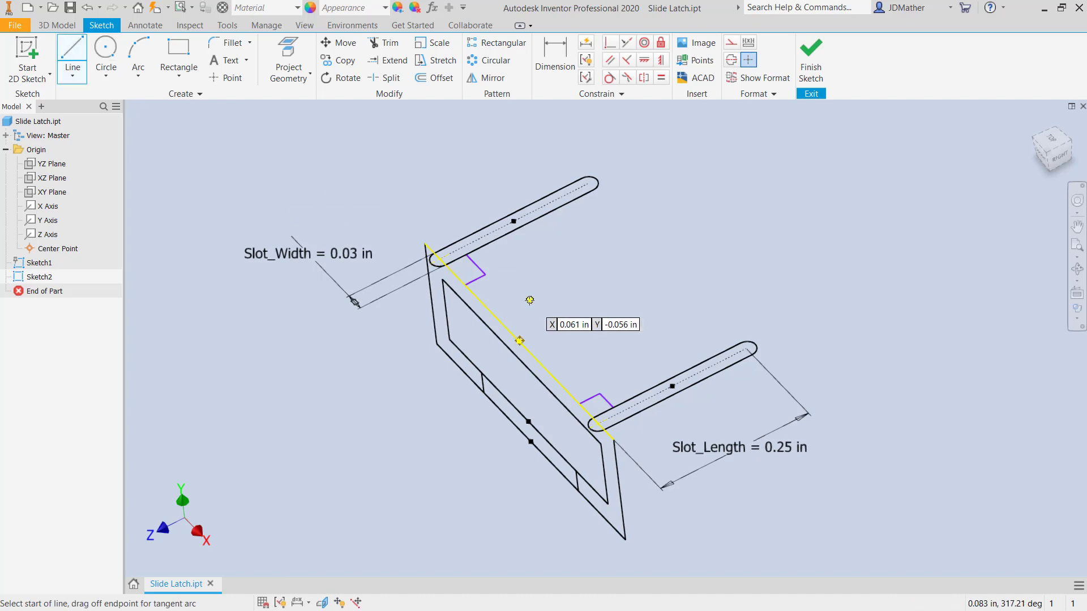
left_click(484, 275)
left_click(612, 406)
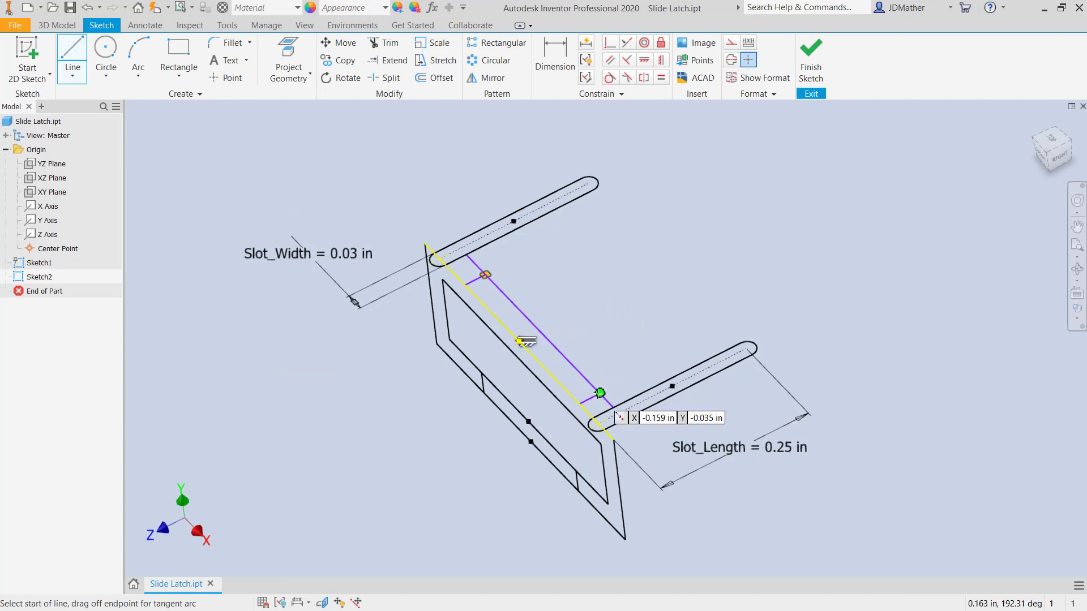
key("Escape")
left_click(522, 313)
right_click(523, 290)
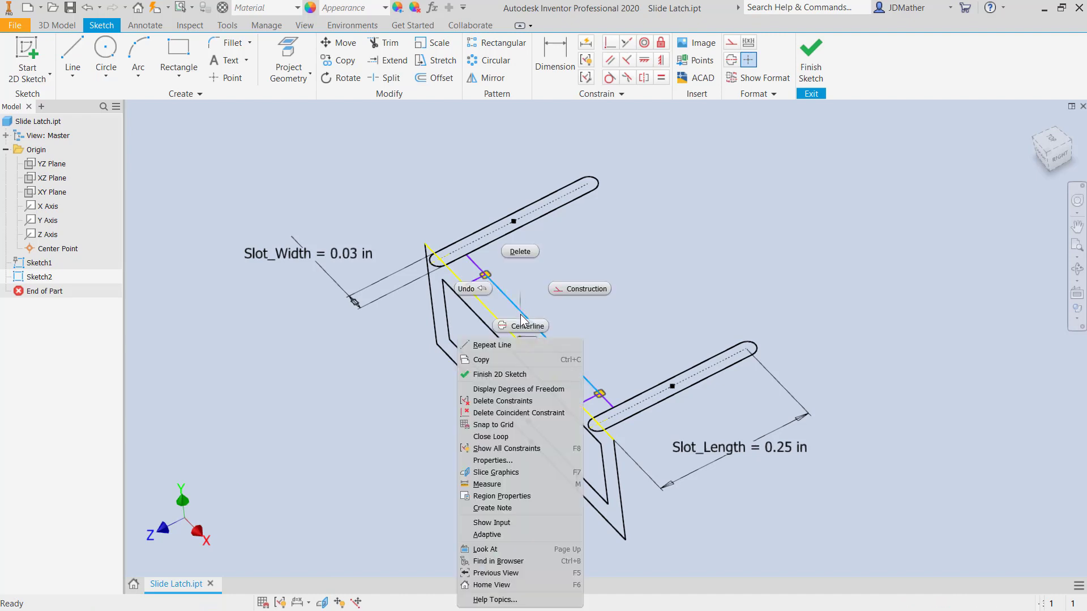
left_click(568, 299)
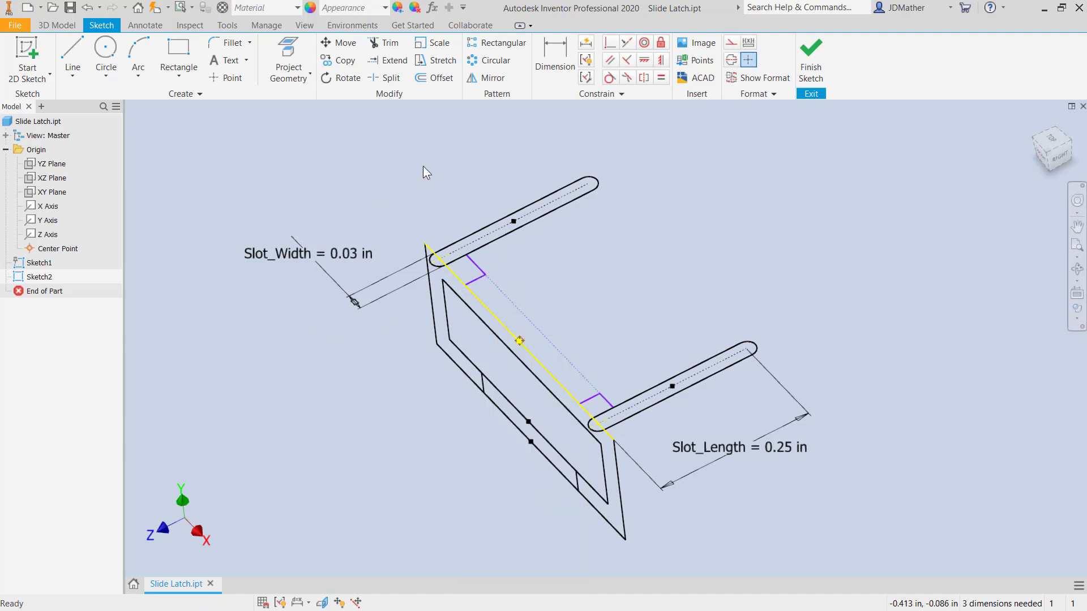
Dimension the first small rectangle's side parallel to the slot as .05 in and the second small rectangle's width as .03 in
left_click(554, 56)
left_click(475, 279)
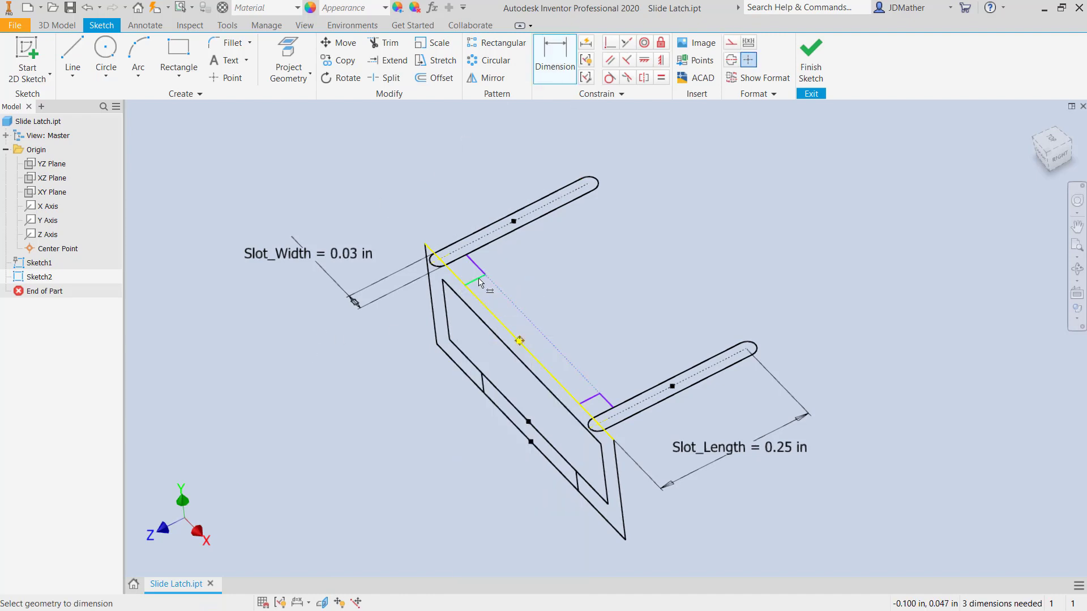
left_click(399, 332)
type(".05")
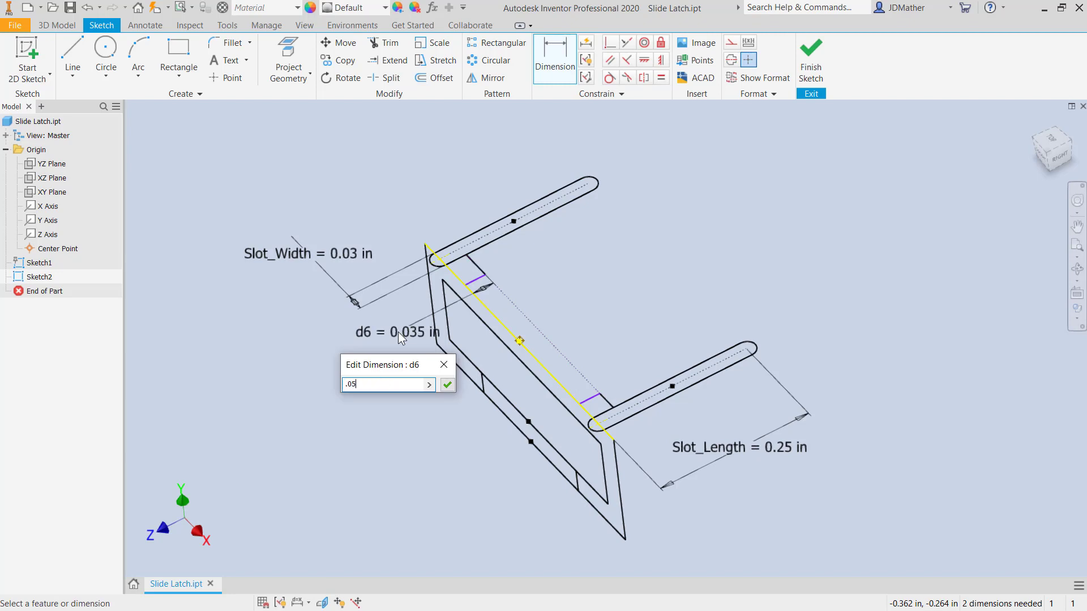
key("Return")
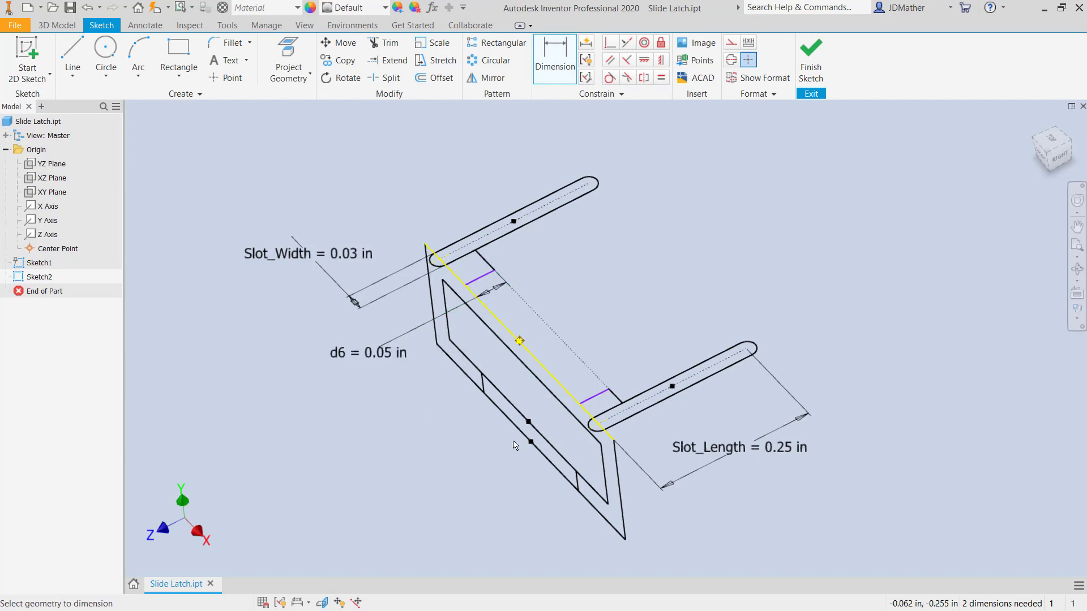
left_click(588, 400)
left_click(429, 444)
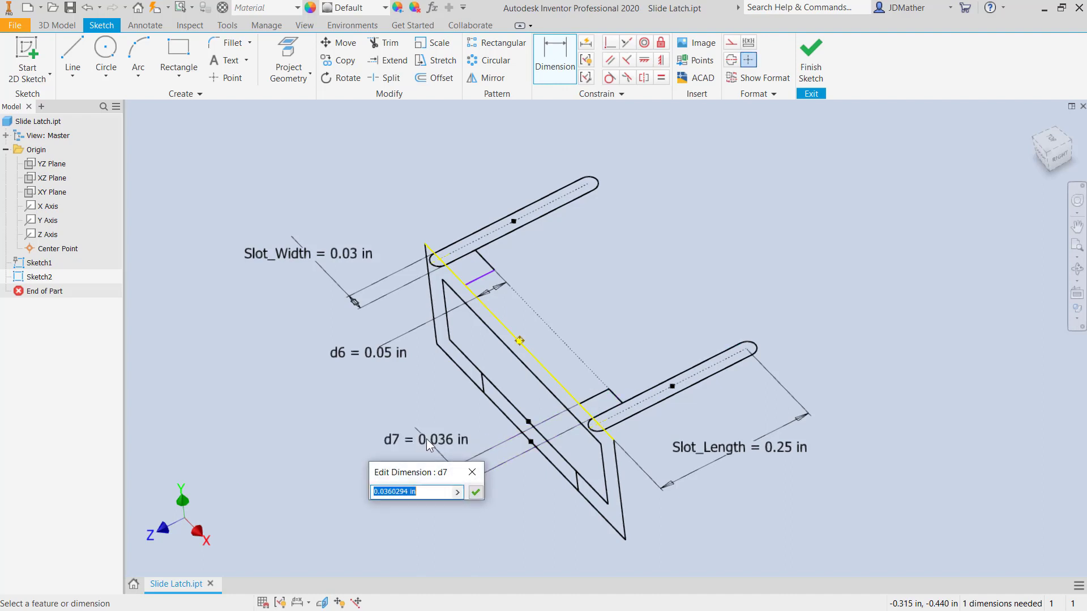
type(".03")
key("Return")
Constrain the short end sides of the two small rectangles to equal length
left_click(662, 78)
left_click(485, 261)
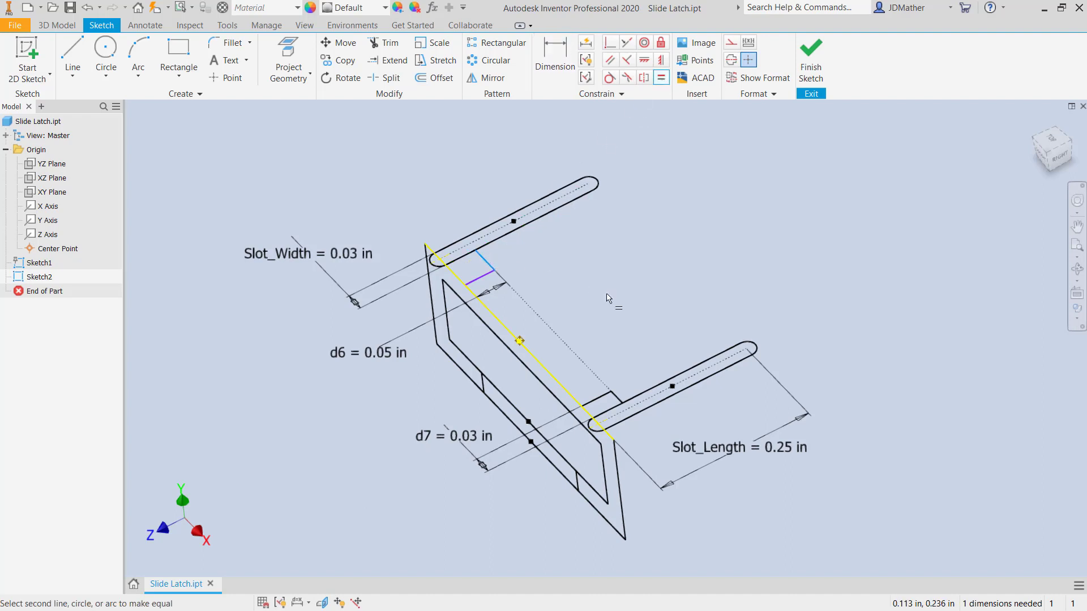
left_click(618, 395)
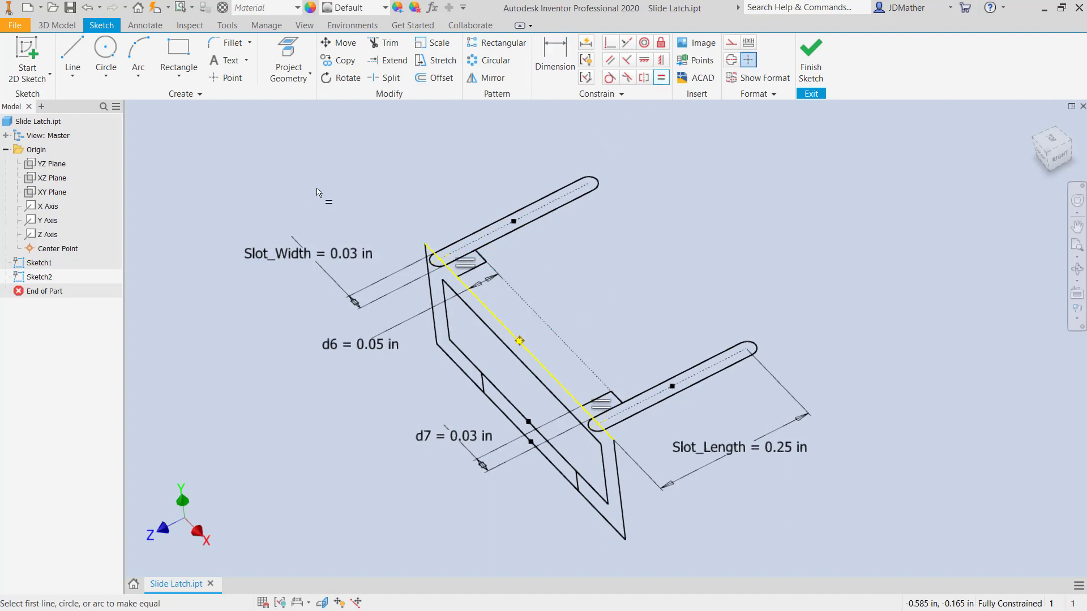
right_click(386, 174)
left_click(399, 178)
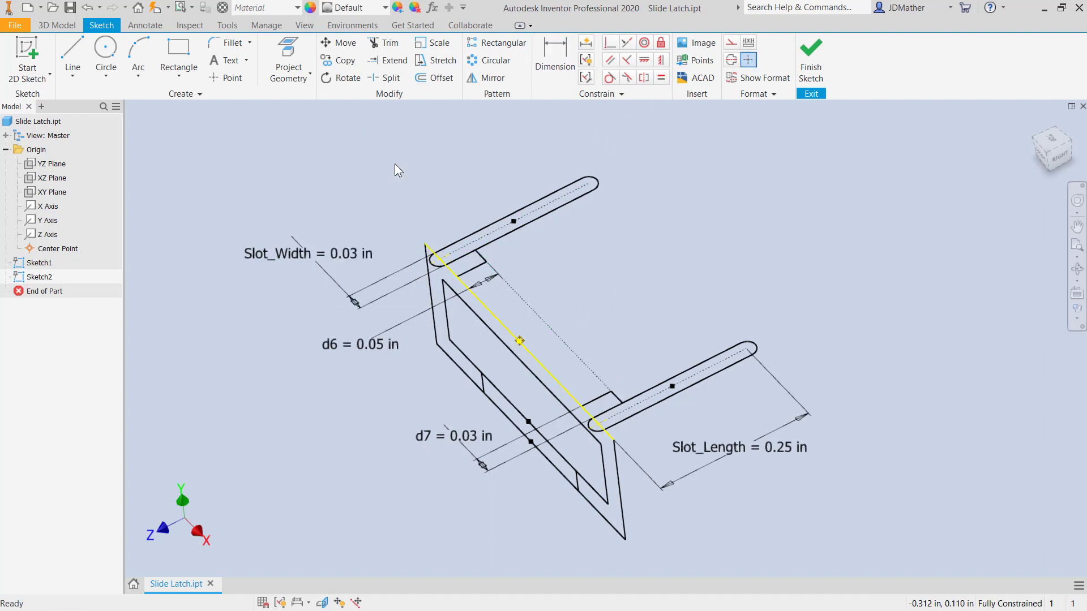
Sketch a construction line about 0.185 in long from the projected edge's midpoint, perpendicular to the edge, between the slots
left_click(72, 57)
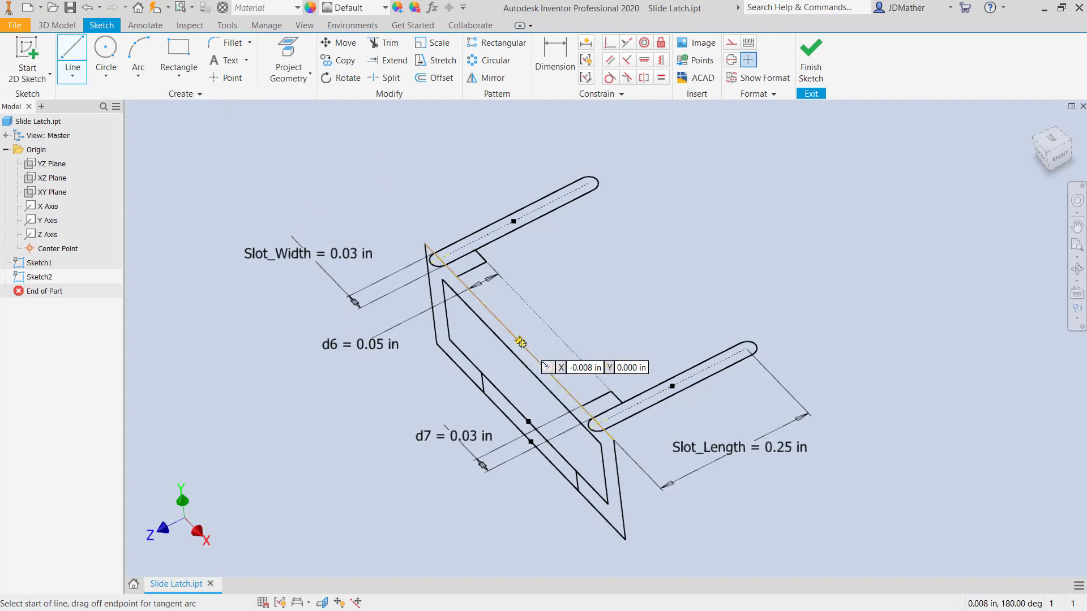
left_click(519, 341)
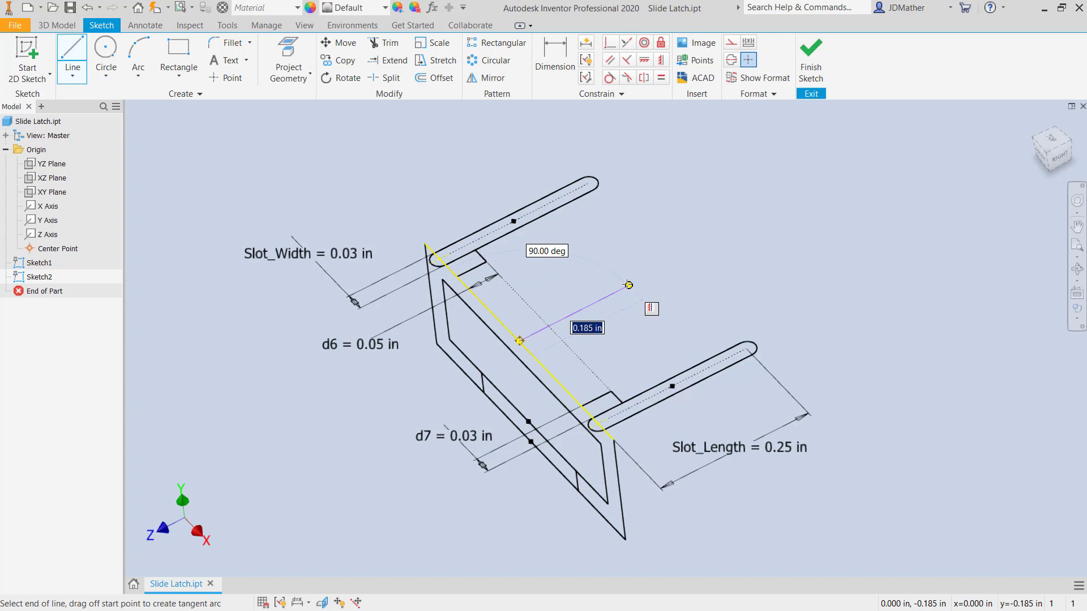
left_click(629, 285)
right_click(628, 285)
left_click(566, 286)
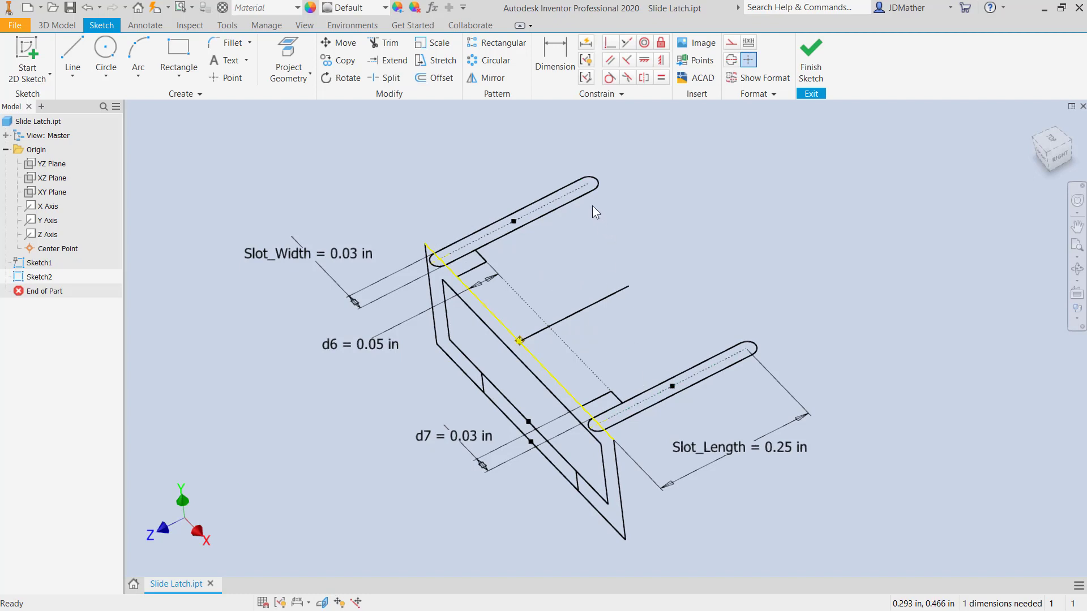
right_click(589, 307)
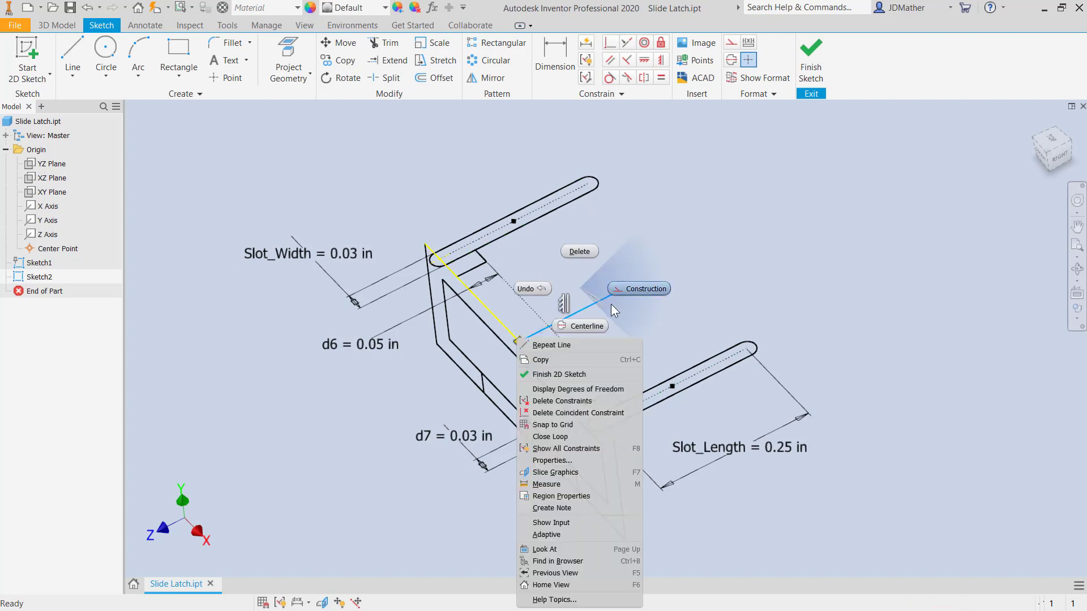
left_click(629, 289)
Sketch a rectangle about 0.17 by 0.05 in between the slots and make its near long side's midpoint coincident with the construction line's endpoint
key("r")
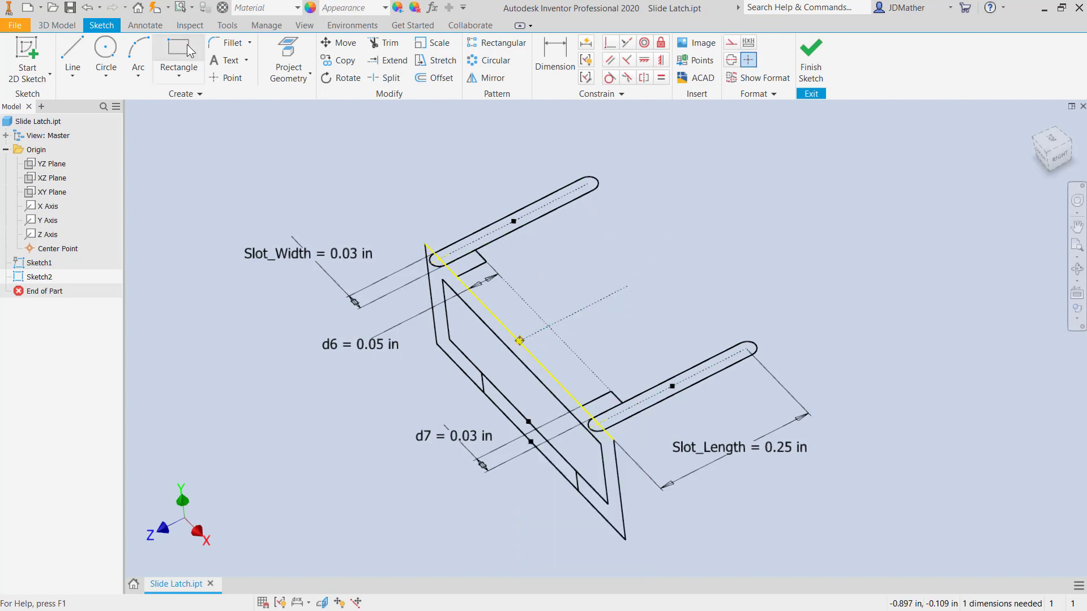
left_click(640, 240)
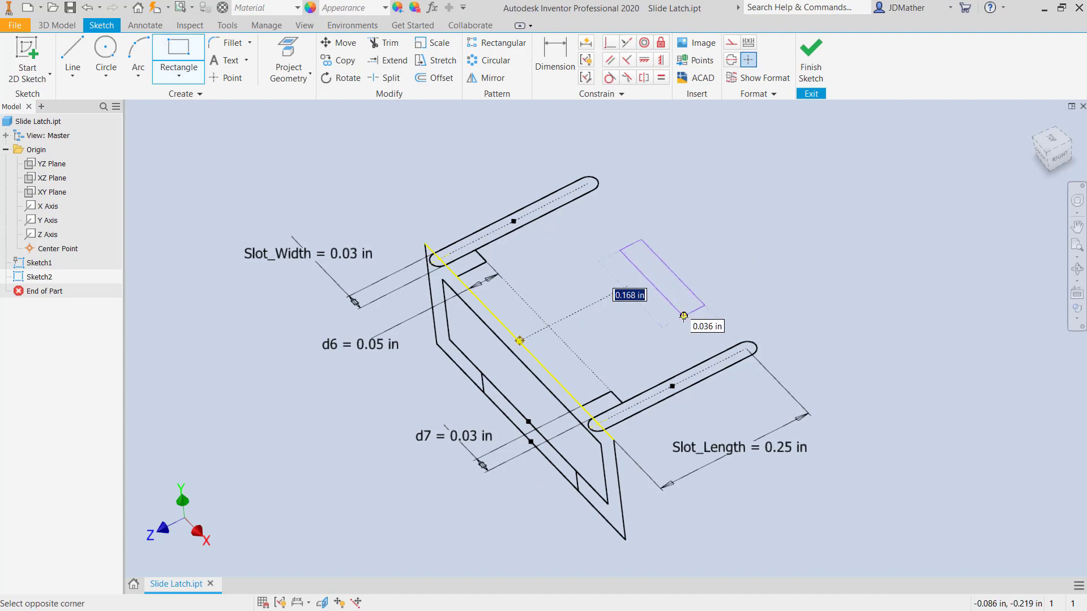
left_click(675, 317)
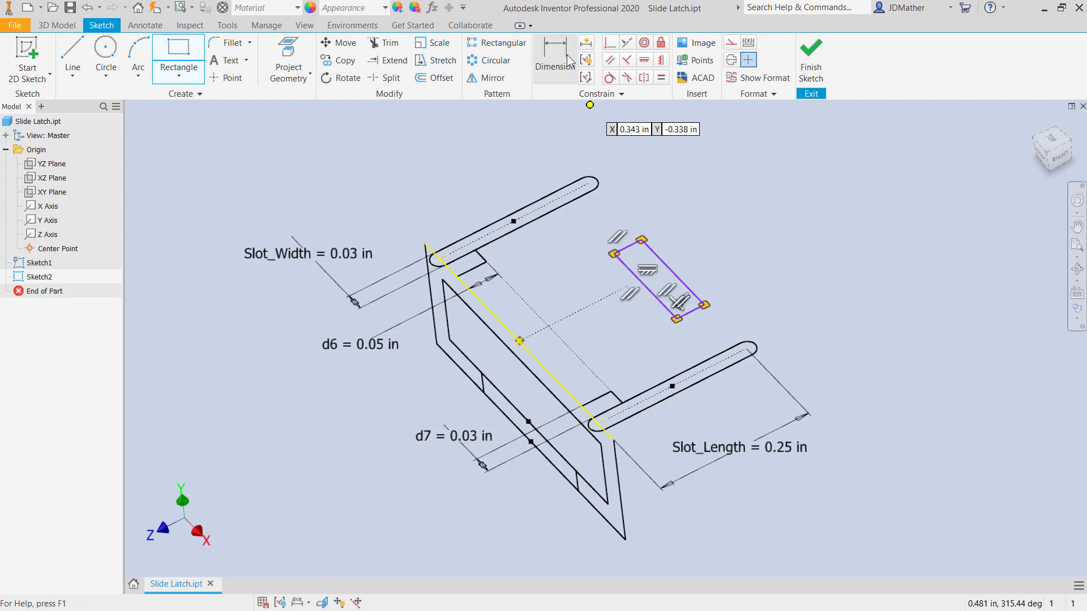
left_click(610, 43)
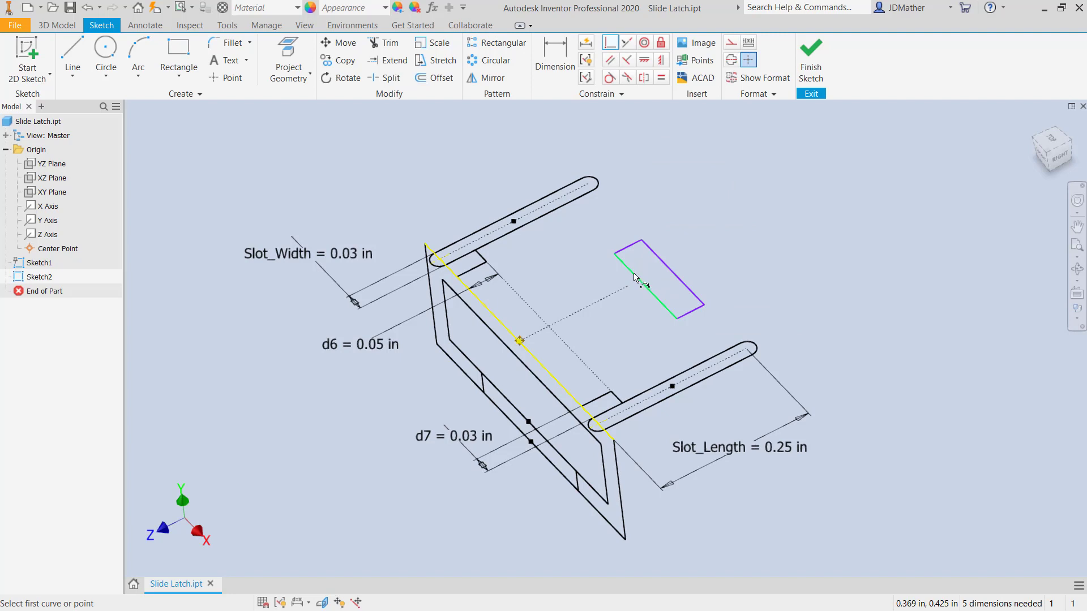
left_click(644, 287)
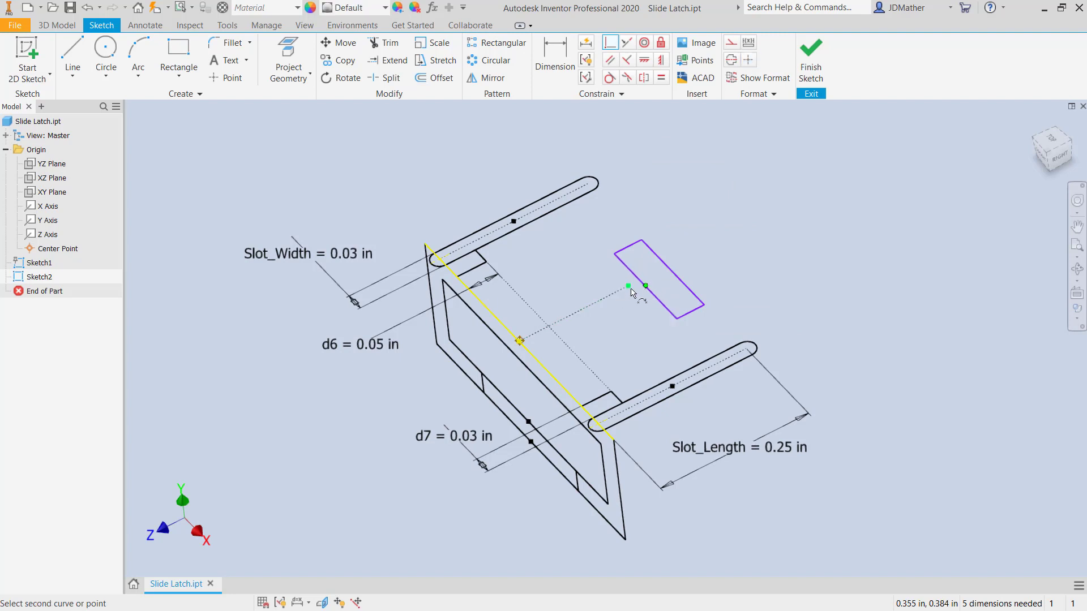
left_click(633, 289)
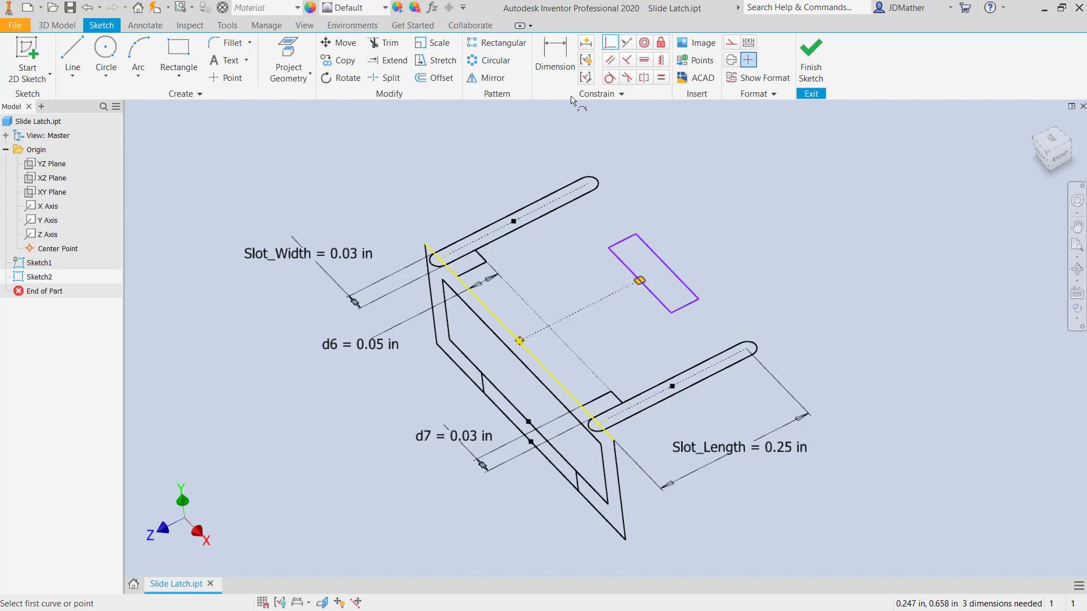
Dimension the distance from the projected edge to the new rectangle's near side as Thumb_Position = 0.15
left_click(560, 69)
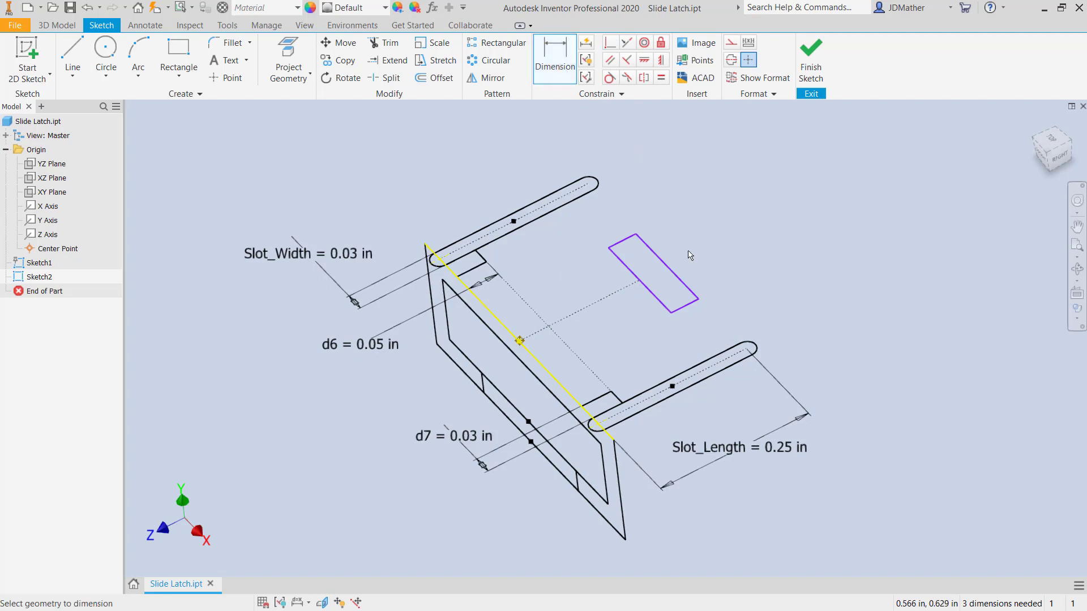
left_click(626, 274)
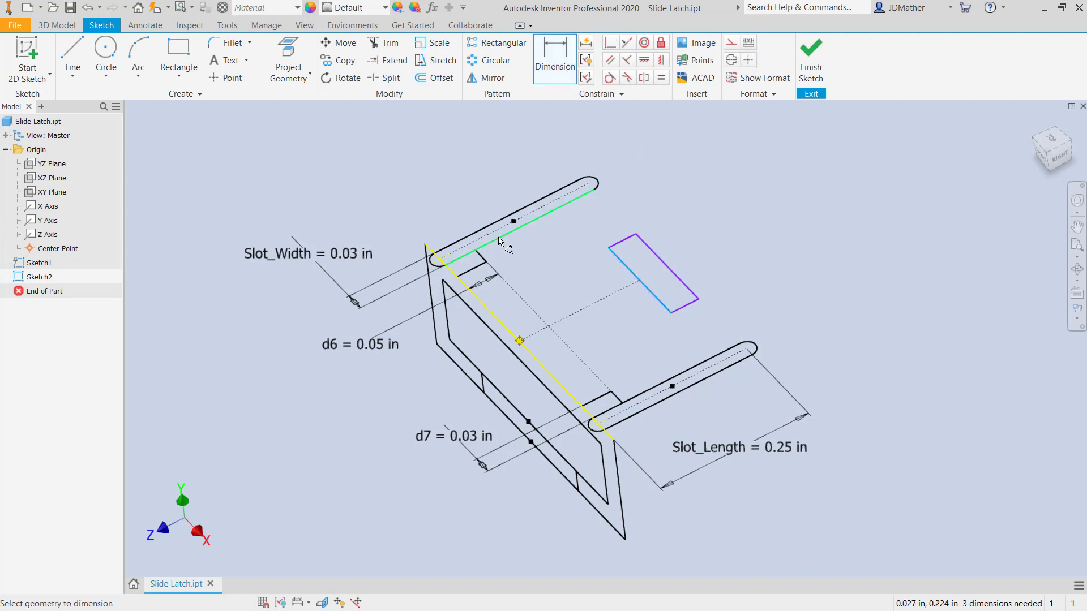
left_click(436, 221)
left_click(434, 198)
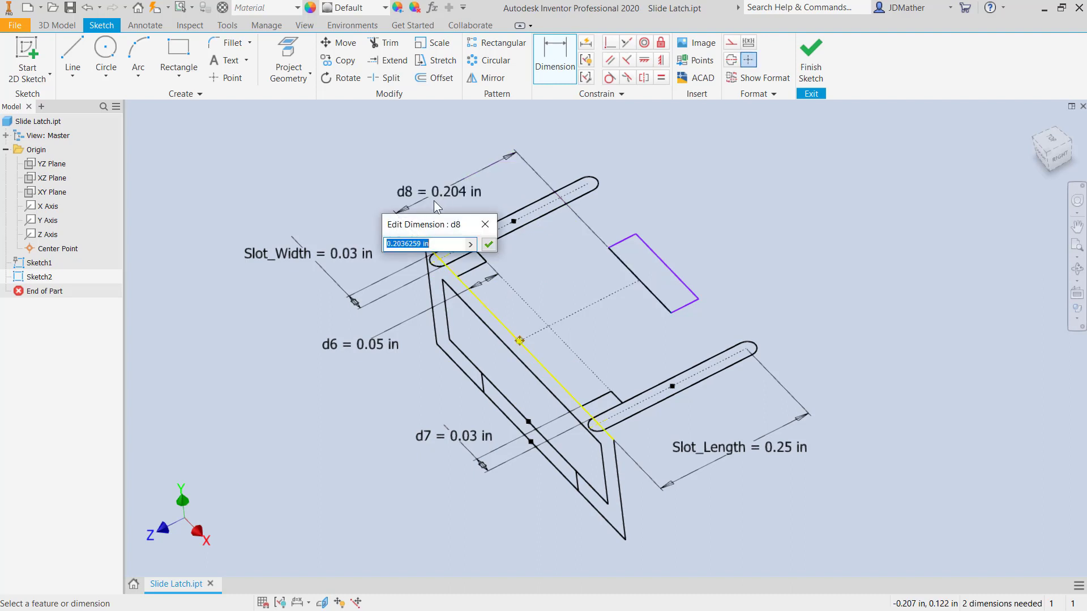
type("Thumb_Pos")
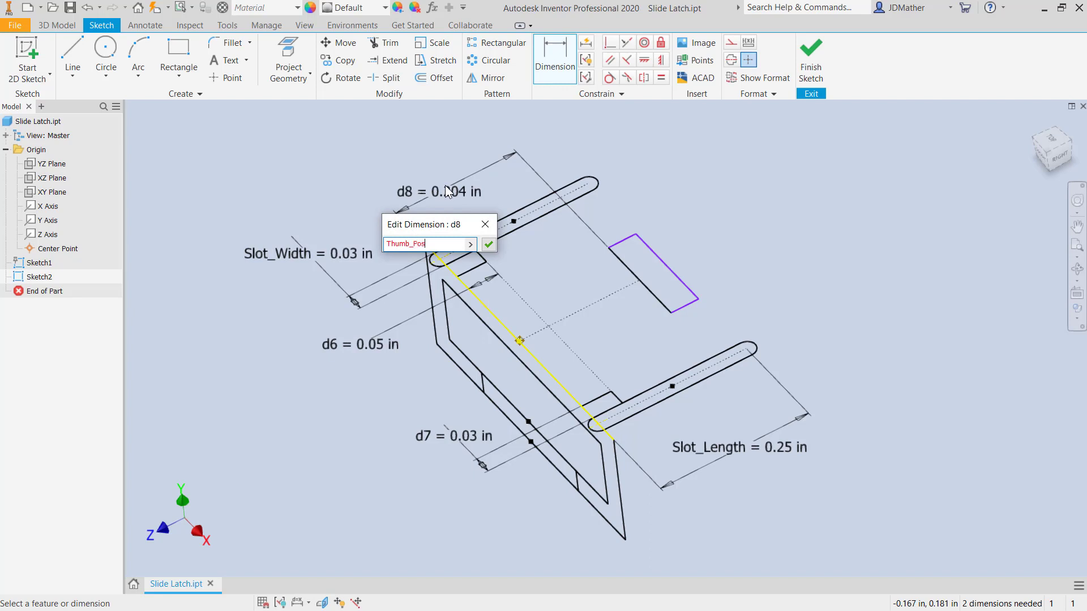
type("tit")
type("ion = 0.1")
type("5")
key("Return")
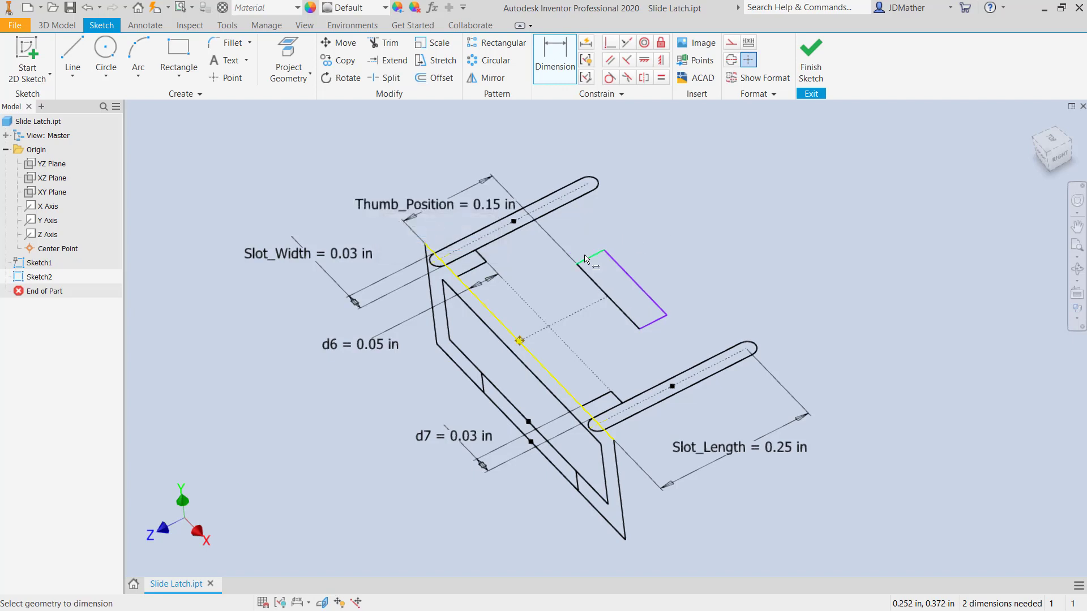
Dimension the thumb rectangle as .1 in along the slot direction and .15 in across it
left_click(591, 257)
left_click(644, 214)
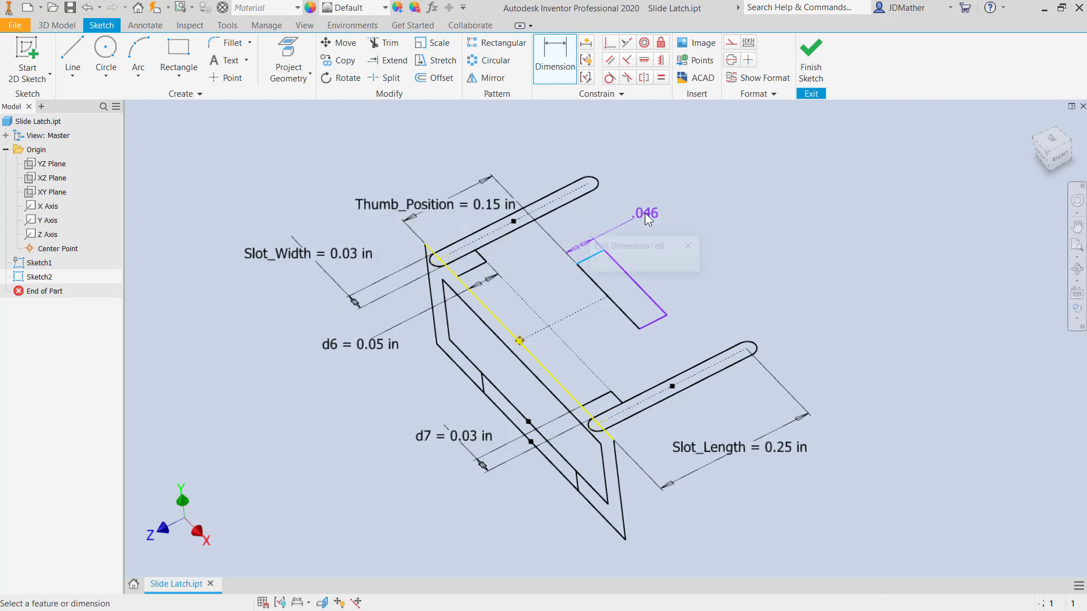
type(".1")
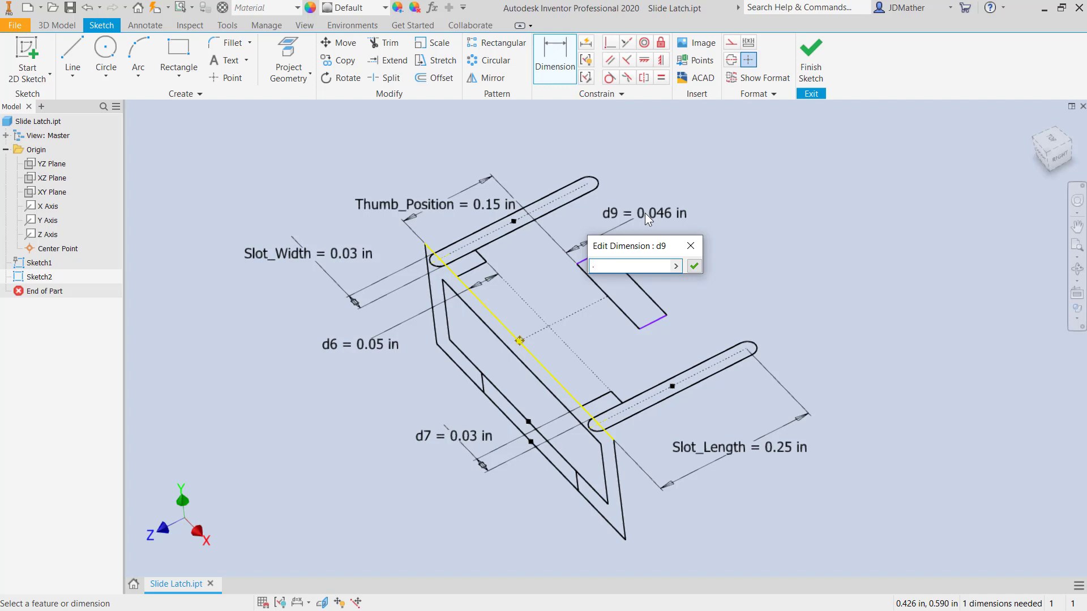
key("Return")
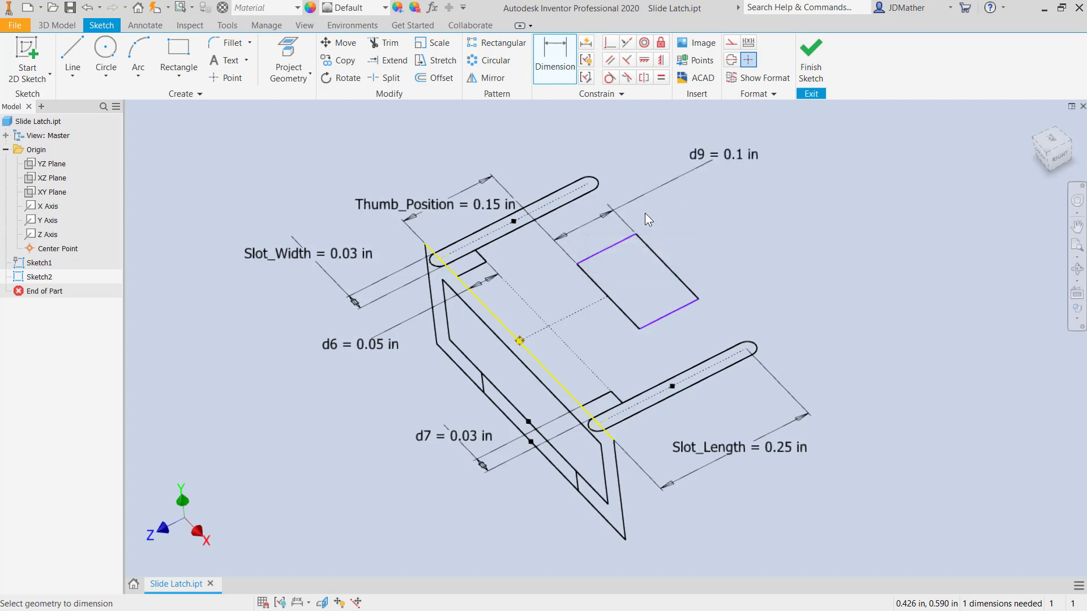
left_click(655, 252)
left_click(725, 252)
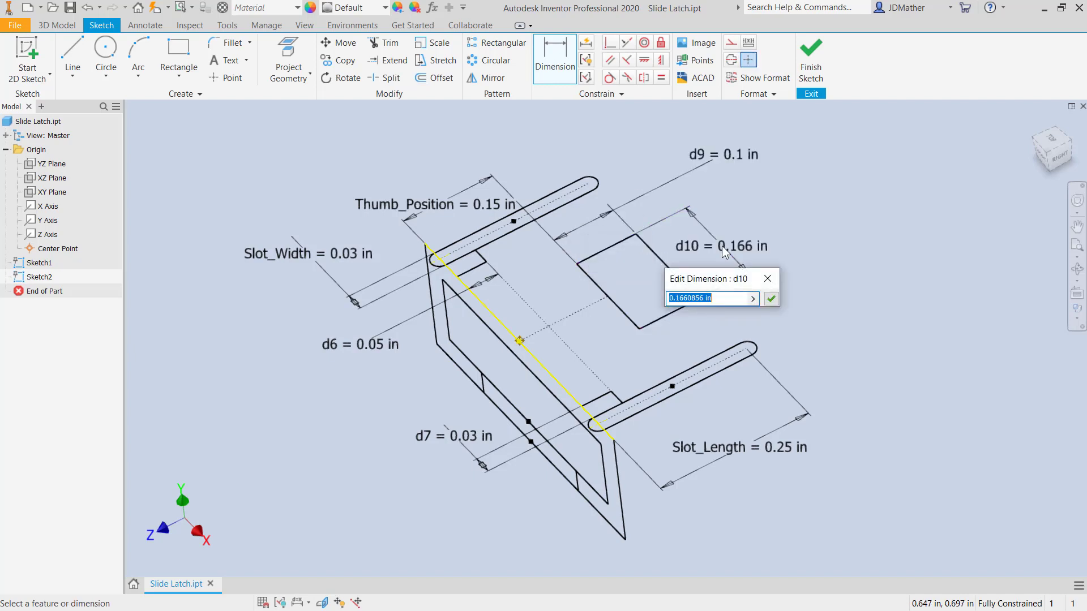
type(".15")
key("Return")
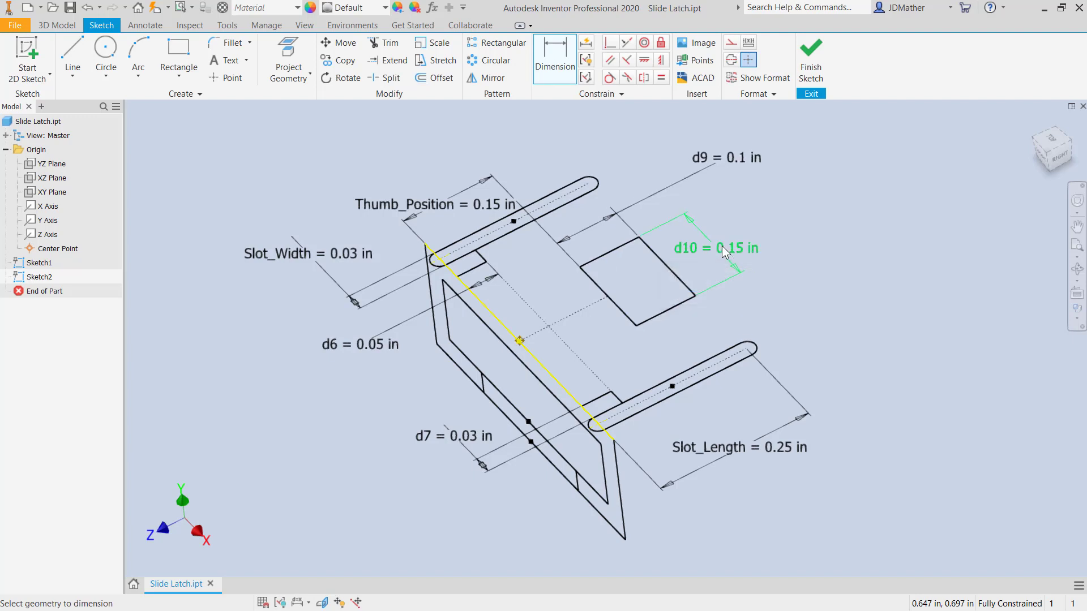
Finish the sketch and move the End of Part marker above Sketch2 to roll the model back to Sketch1
key("s")
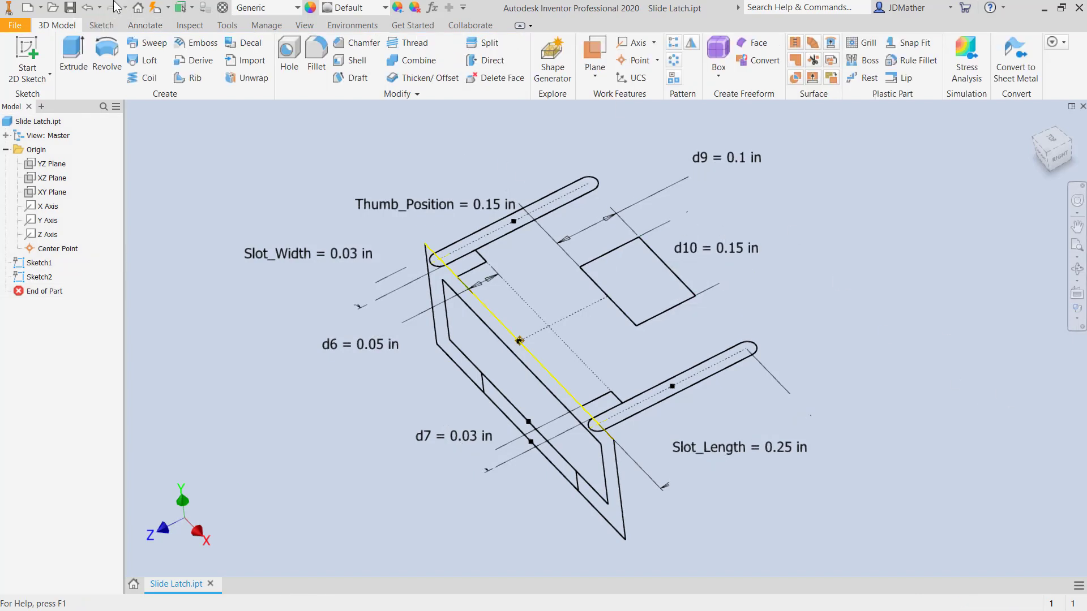
left_click(55, 293)
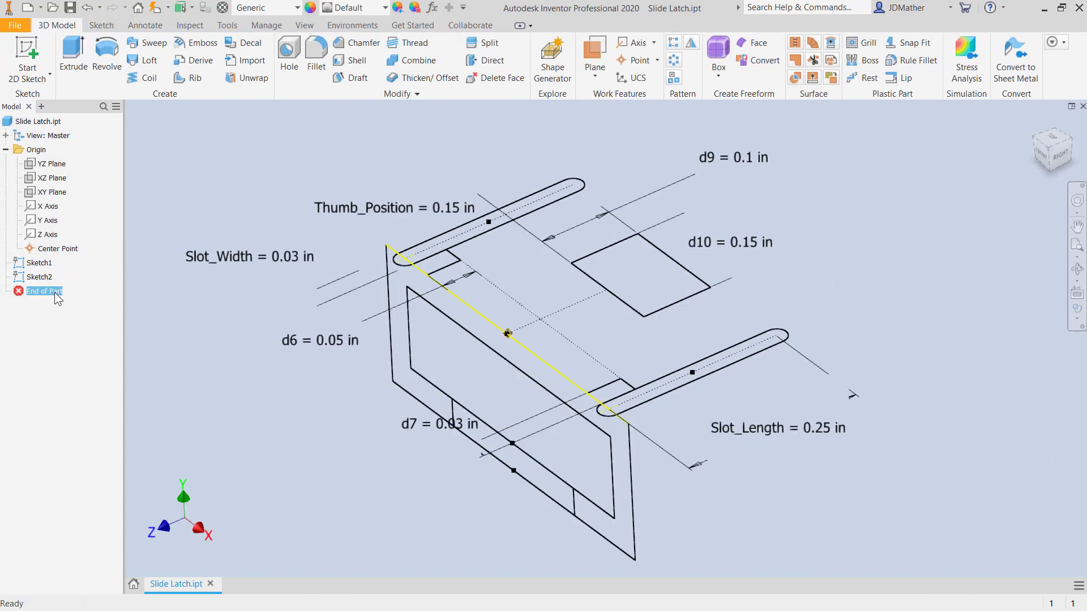
left_click_drag(58, 299, 54, 272)
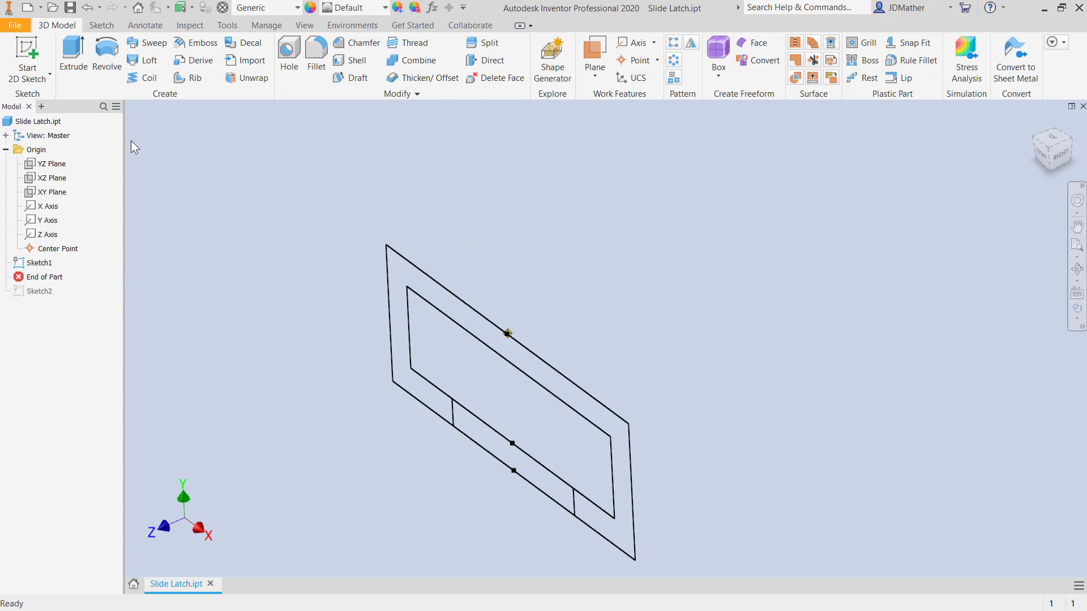
Extrude the channel profile .5 in in the flipped direction and move the End of Part marker below Sketch2
left_click(73, 57)
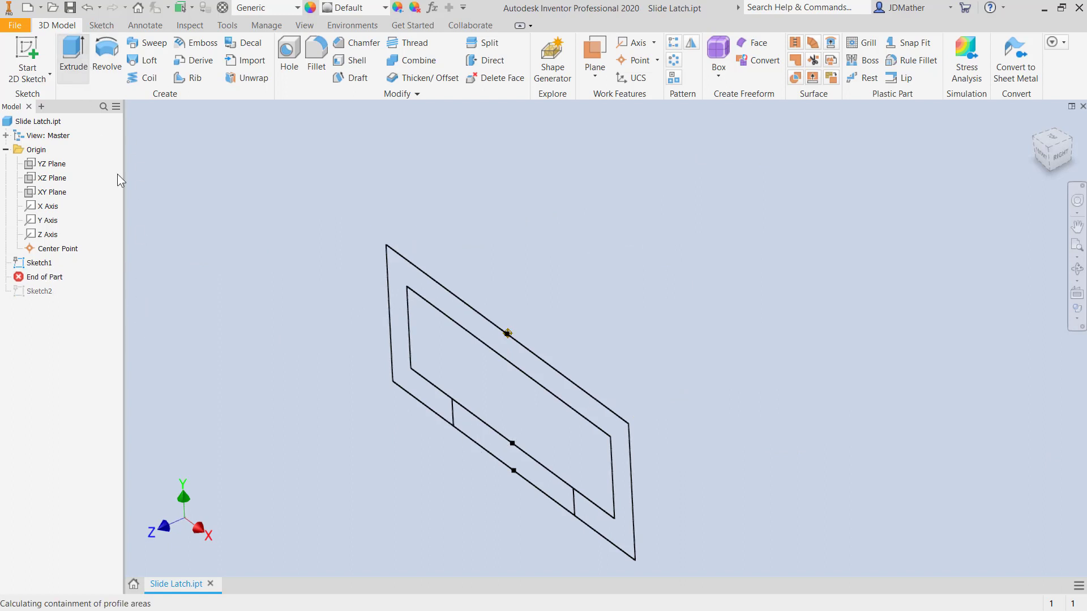
left_click(589, 419)
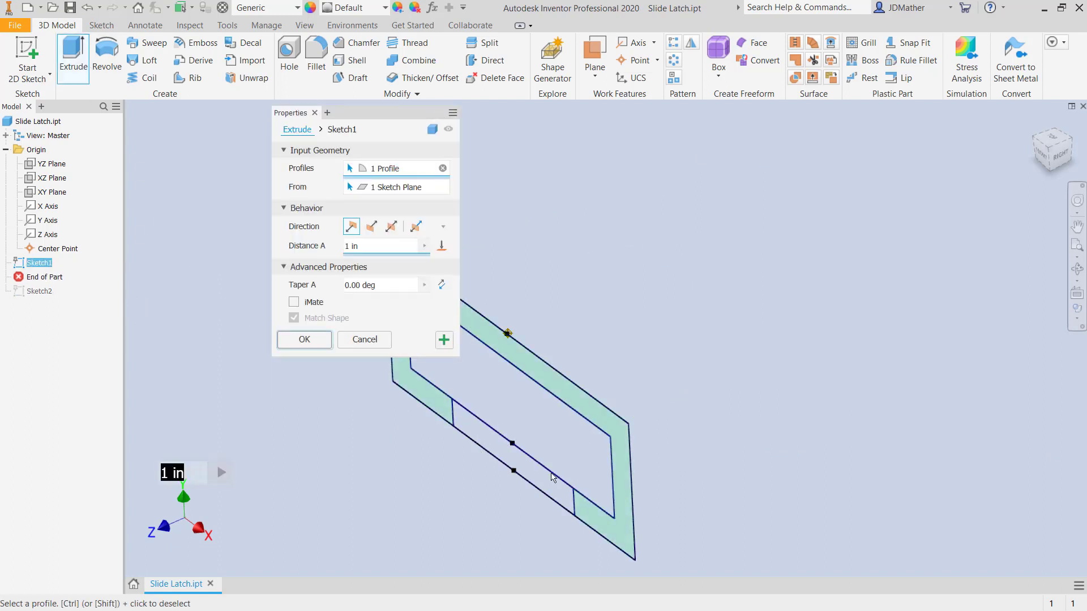
left_click(371, 226)
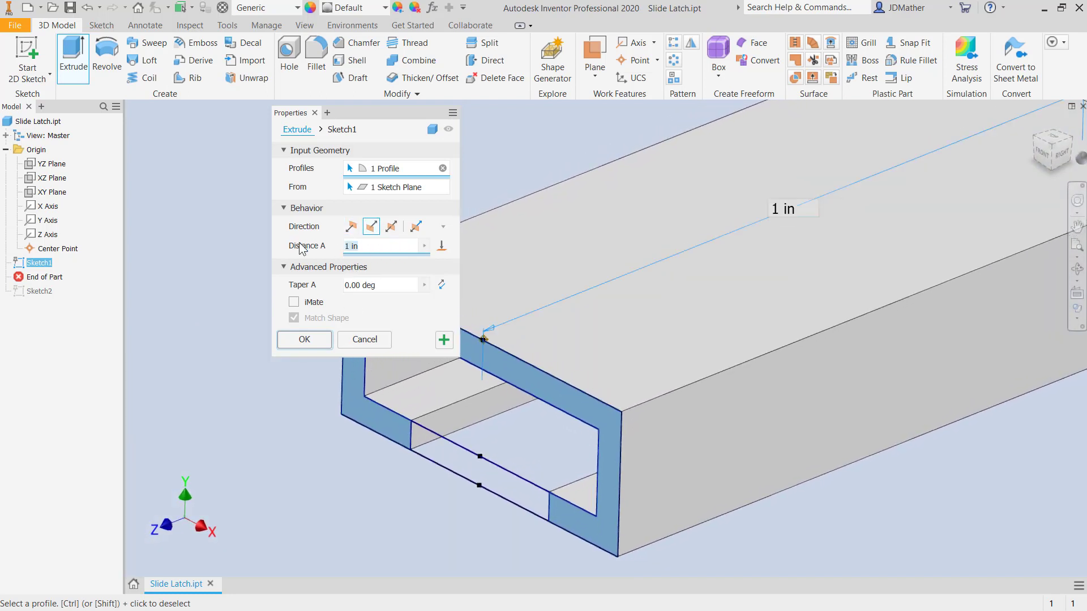
type(".5")
key("Return")
left_click_drag(53, 296, 47, 311)
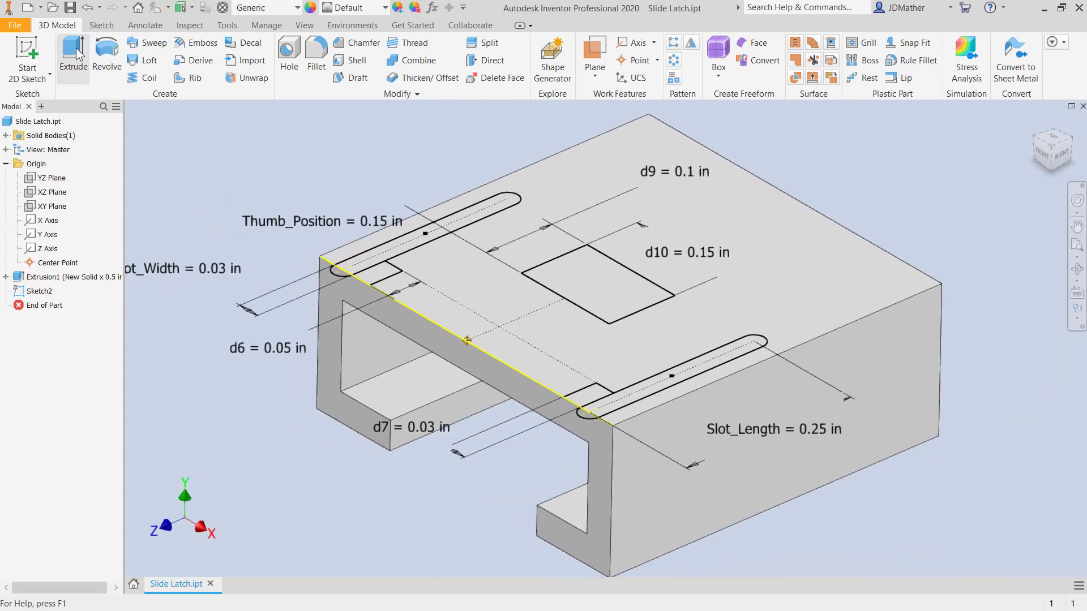
Cut both slot profiles through the top wall, extruding them to the wall's inner face
left_click(74, 54)
scroll(430, 187, "down", 2)
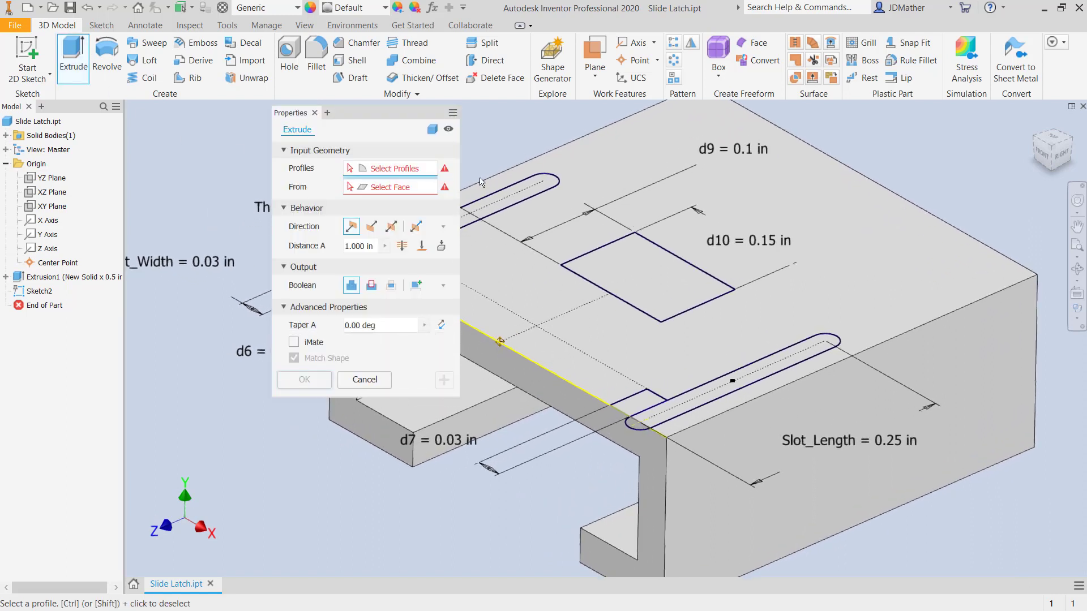
left_click(502, 202)
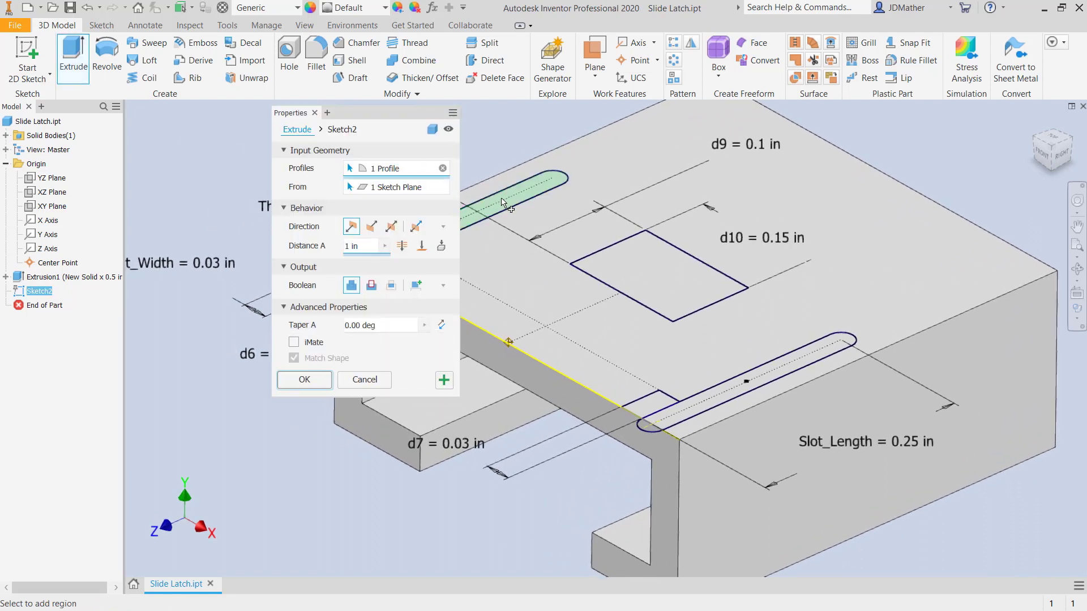
left_click(739, 388)
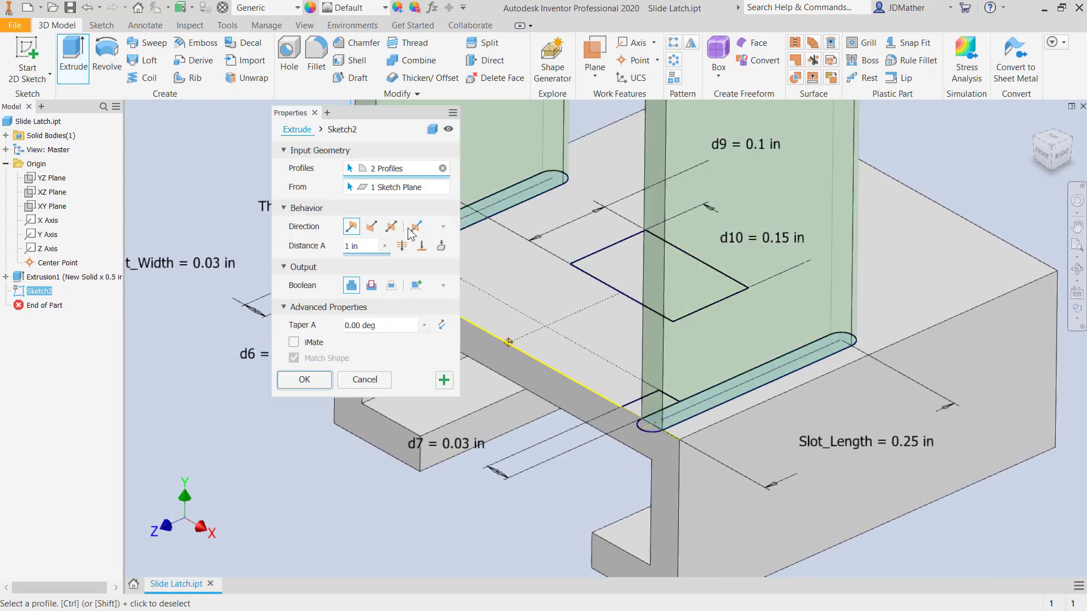
left_click(371, 286)
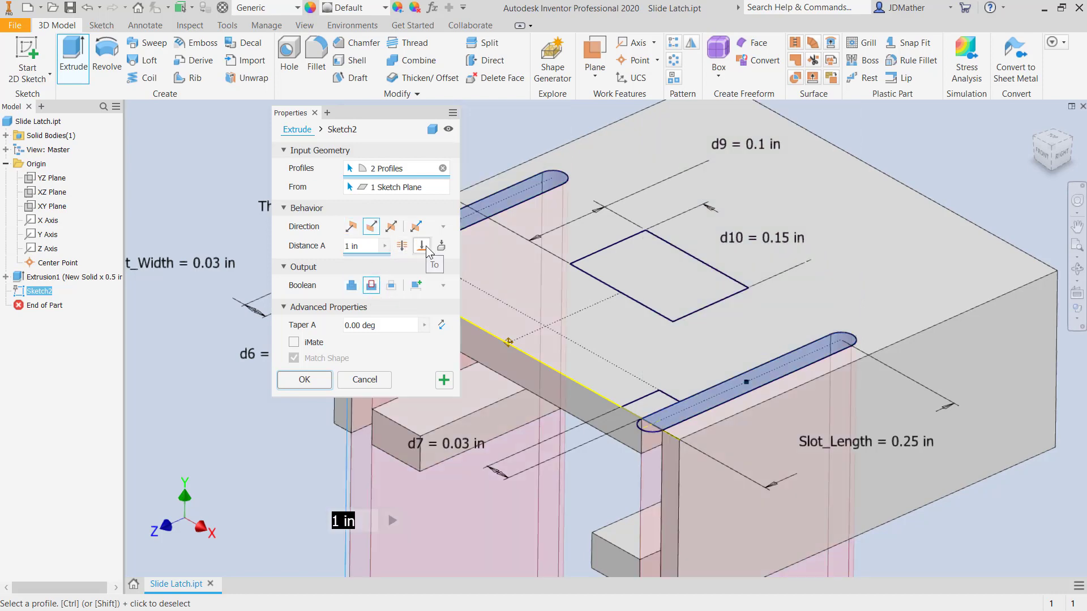
left_click(426, 247)
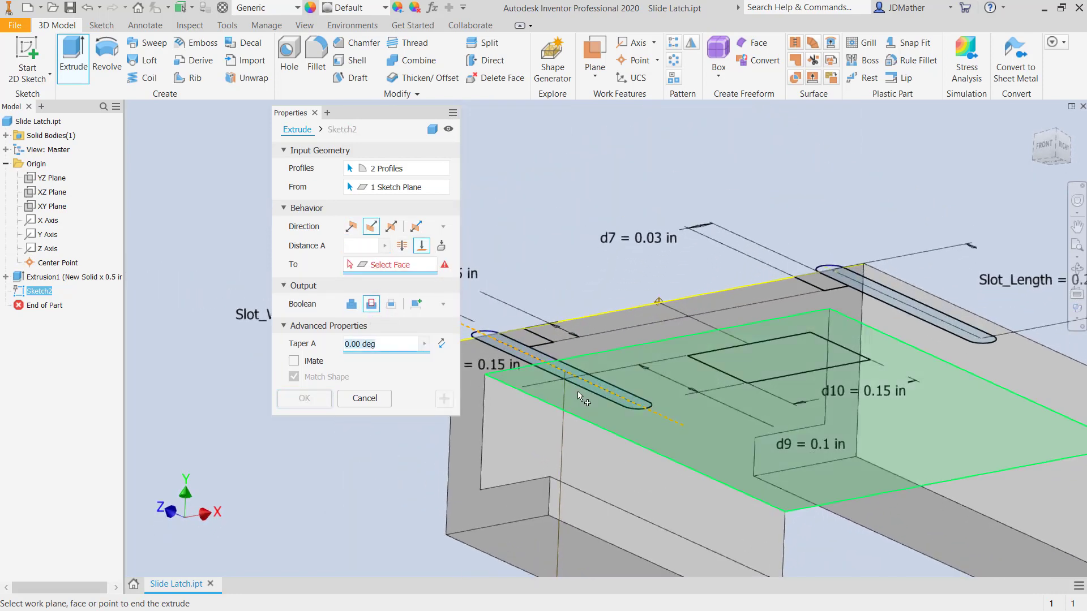
left_click(578, 394)
key("Return")
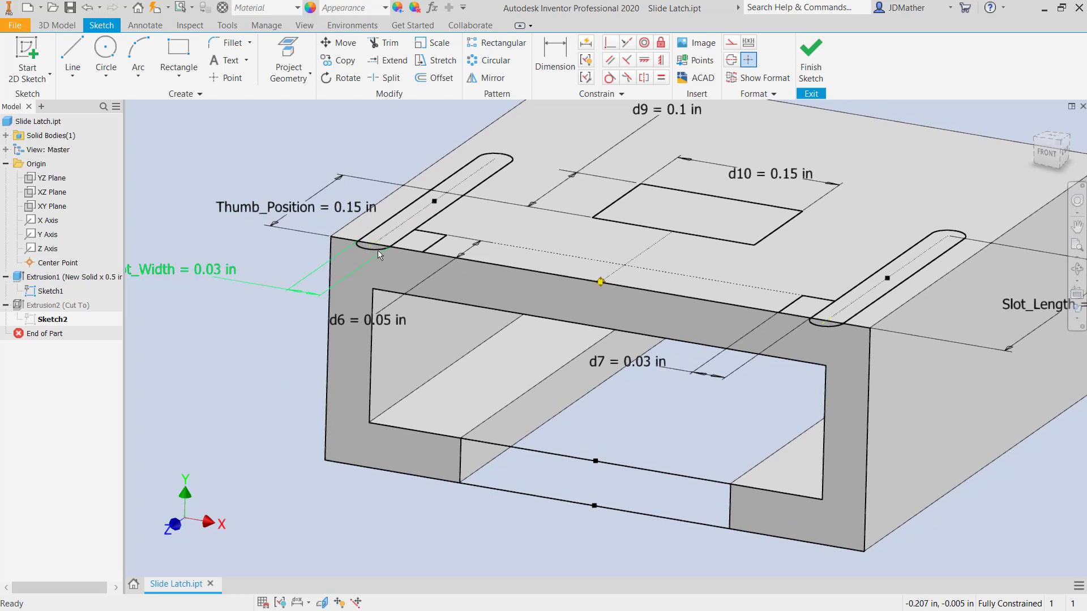
In Sketch2, delete the constraints tying the two slots' end centers to the channel's inner corners and pull both slots inward
scroll(360, 244, "up", 1)
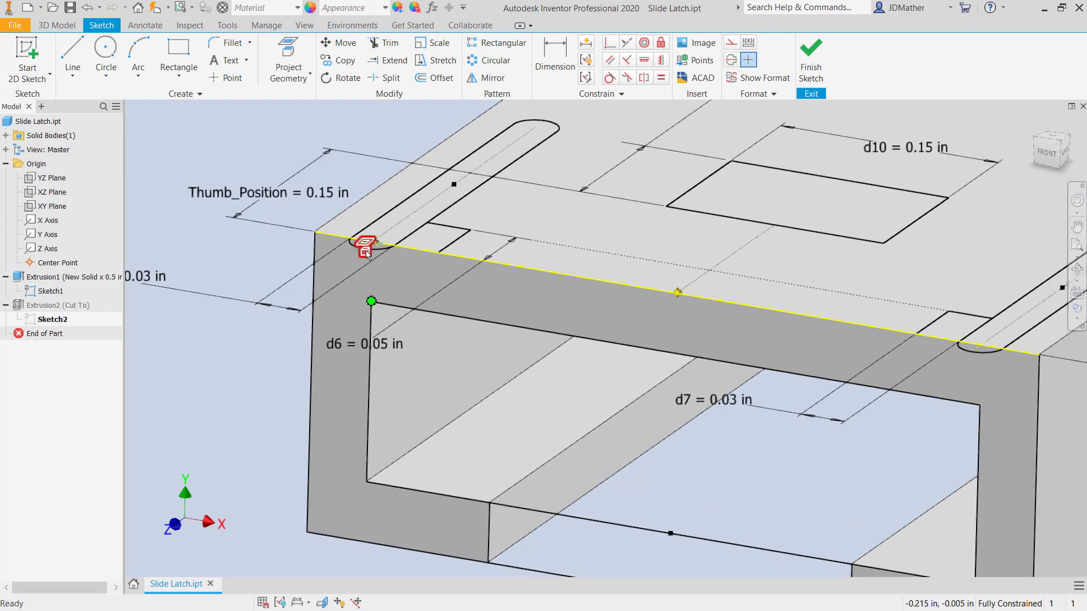
left_click(367, 248)
key("Delete")
scroll(385, 265, "up", 2)
scroll(359, 217, "up", 2)
scroll(359, 216, "down", 3)
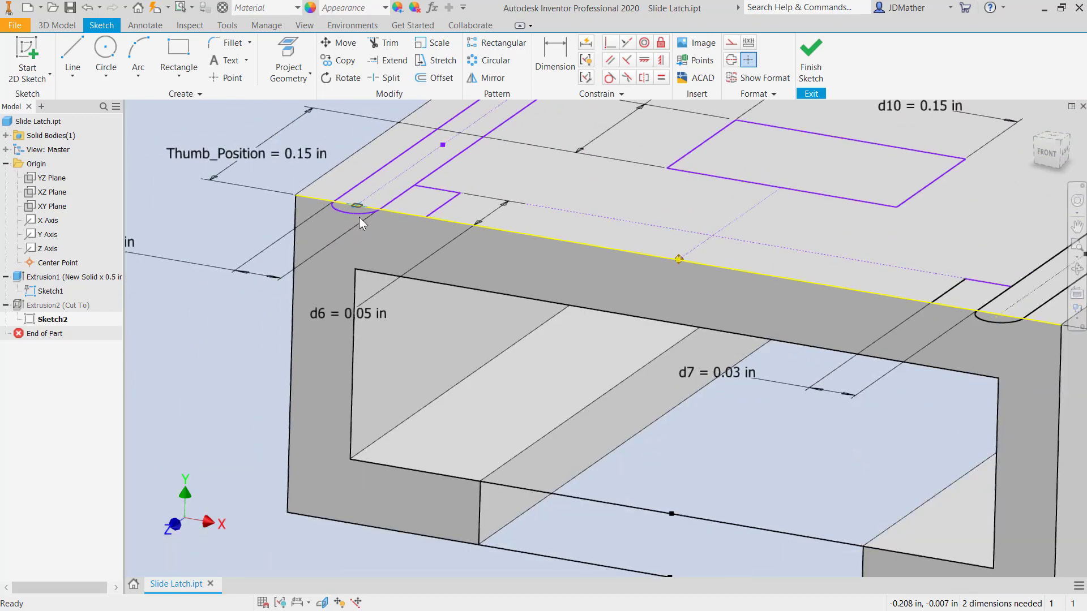
left_click_drag(356, 208, 391, 229)
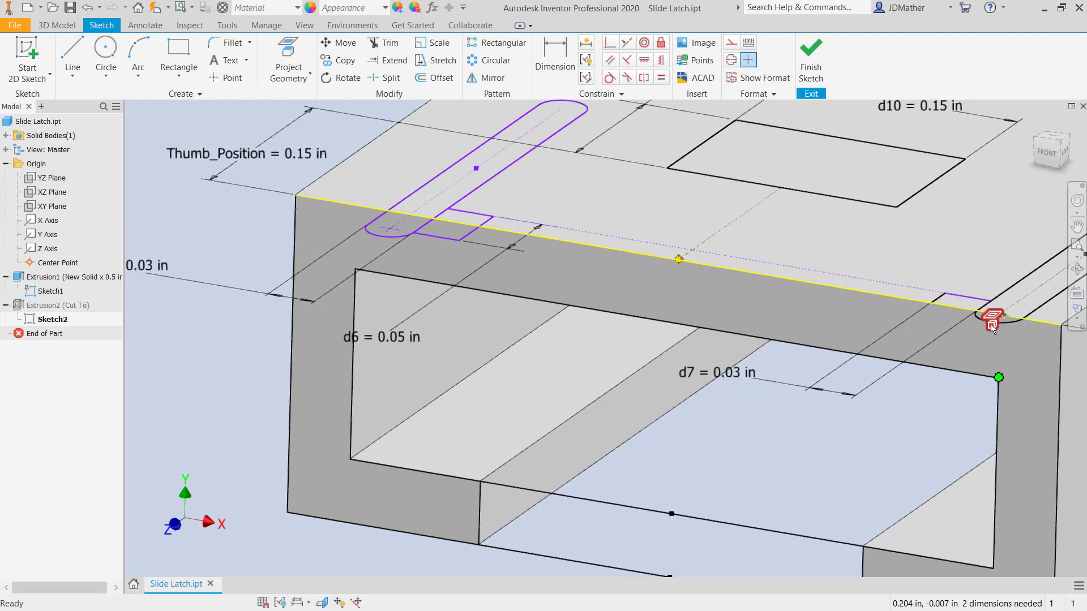
key("Delete")
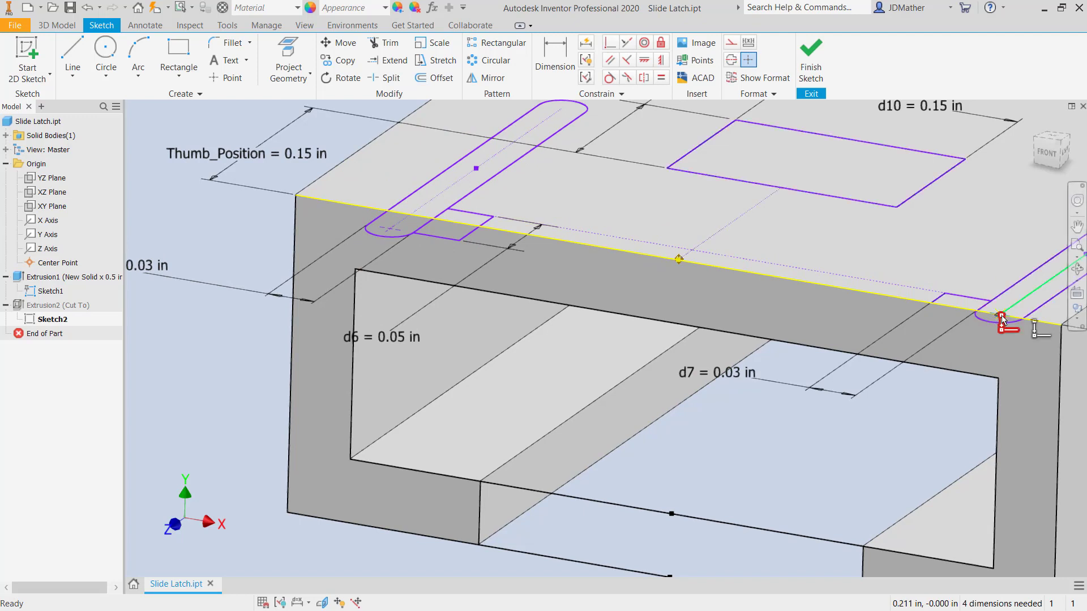
left_click_drag(993, 319, 895, 285)
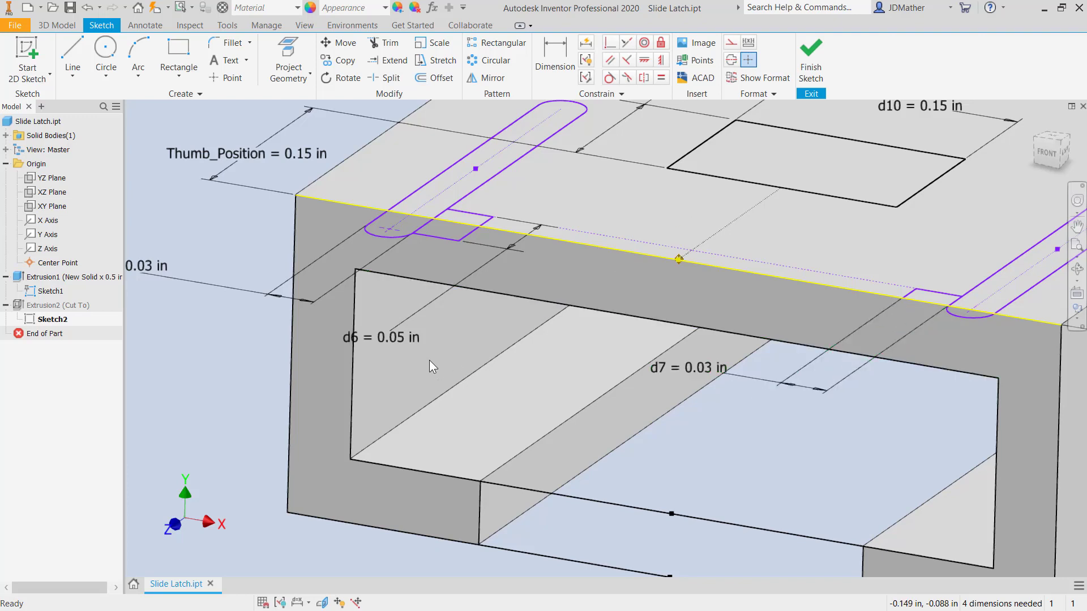
Project the channel's two inner vertical edges into the slot sketch as reference points
key("p")
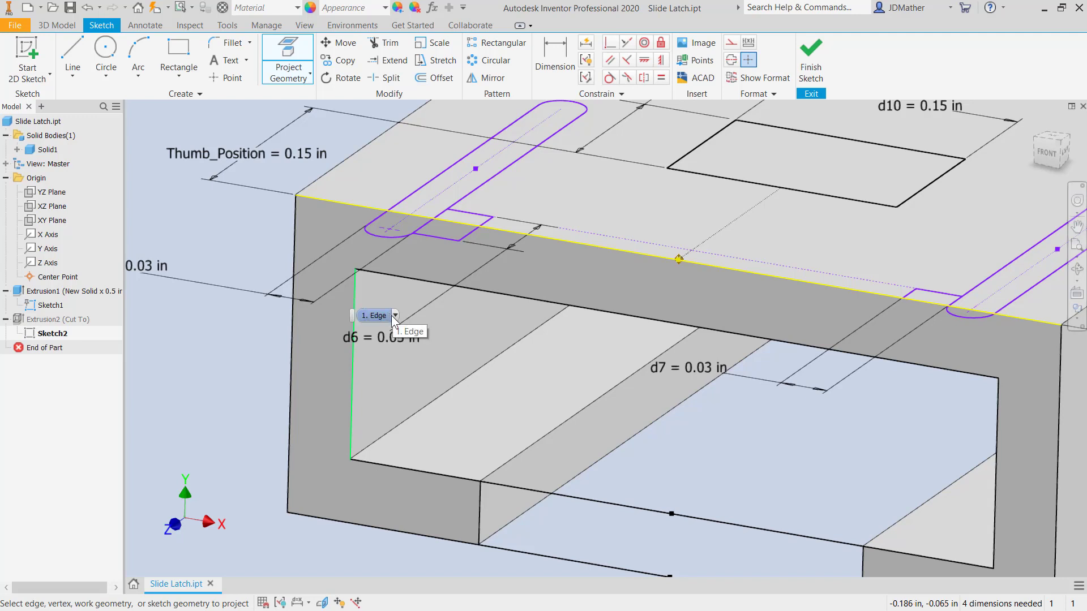
left_click(394, 315)
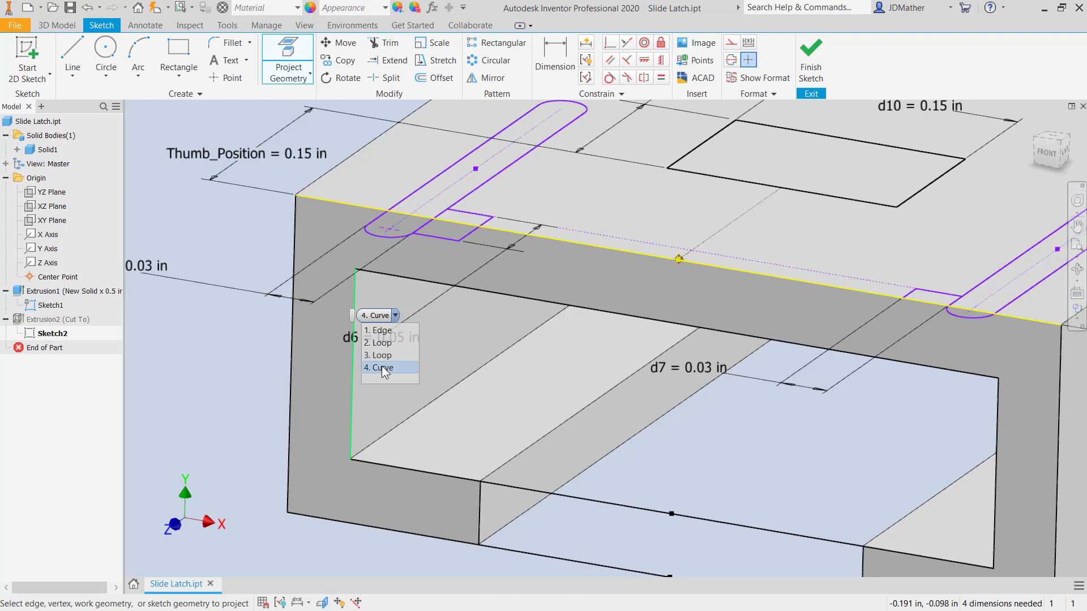
left_click(382, 367)
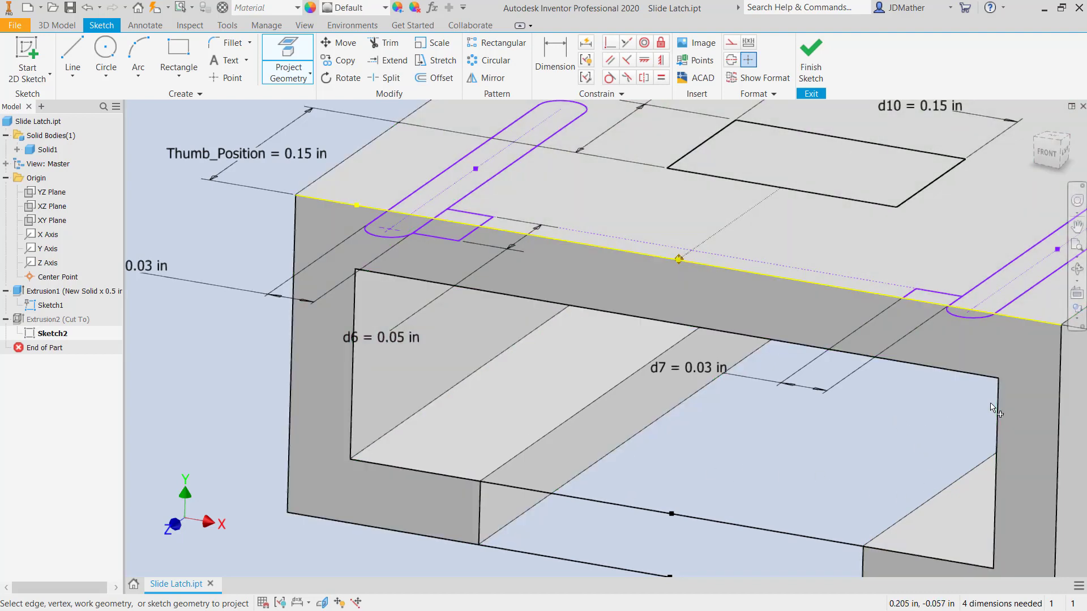
right_click(997, 406)
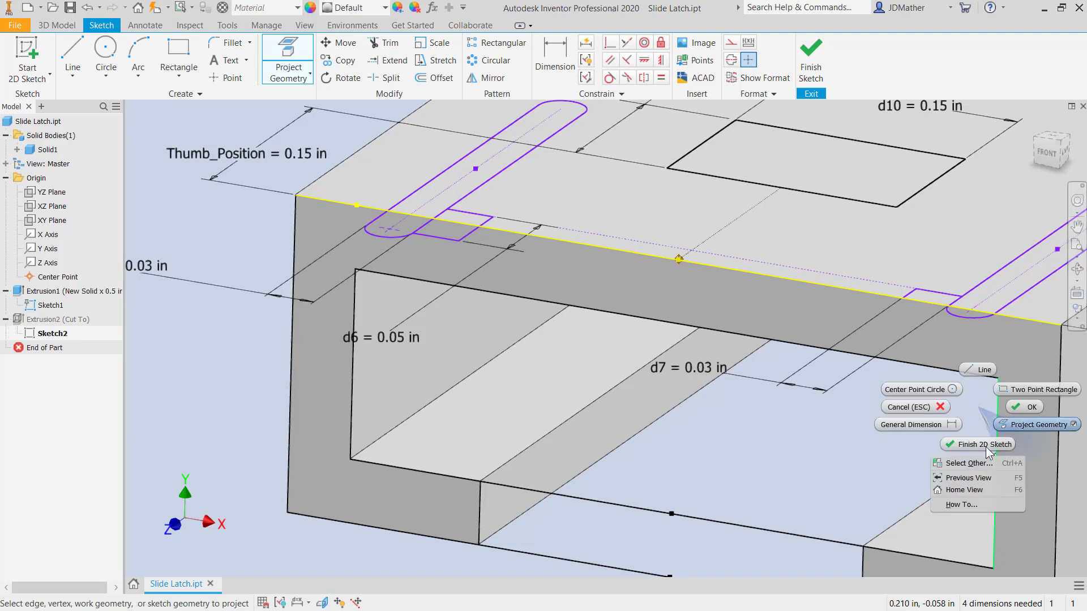
left_click(969, 463)
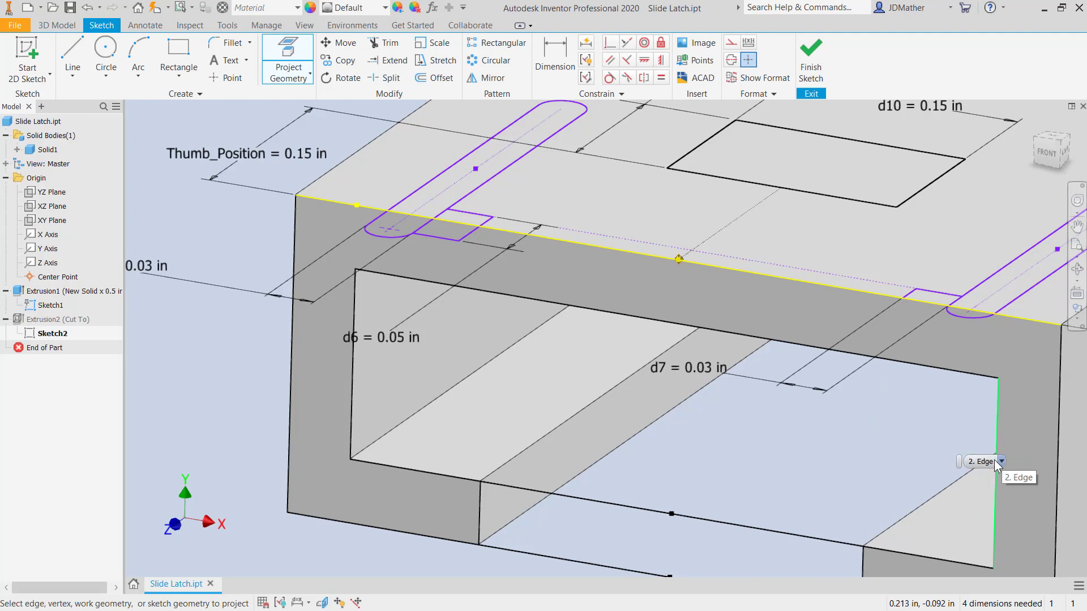
left_click(982, 461)
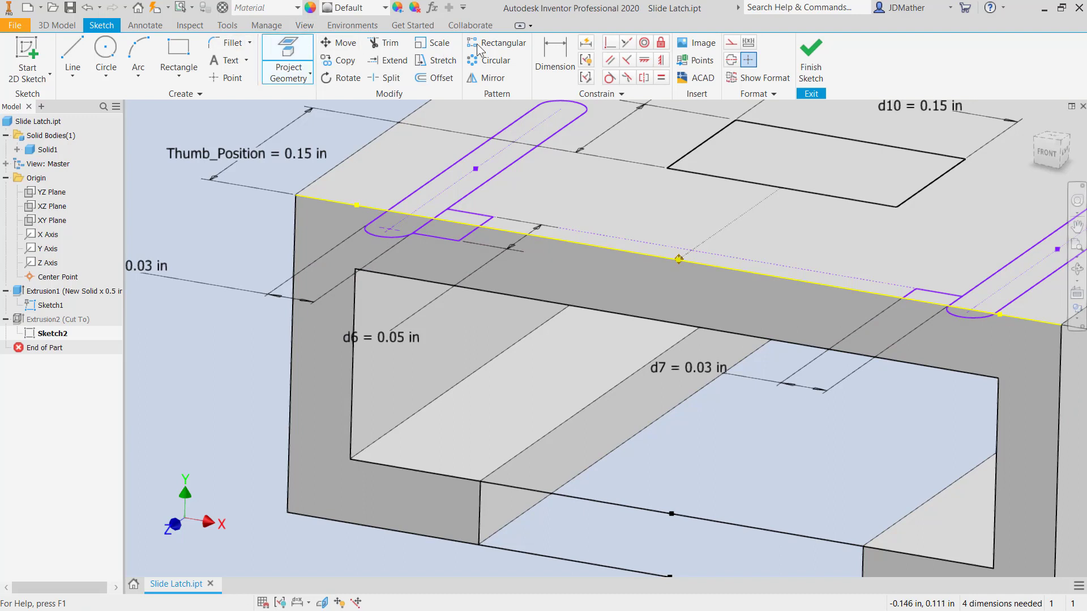
Make each slot's outer line endpoint coincident with the projected inner-edge point on its side and finish the sketch
left_click(607, 44)
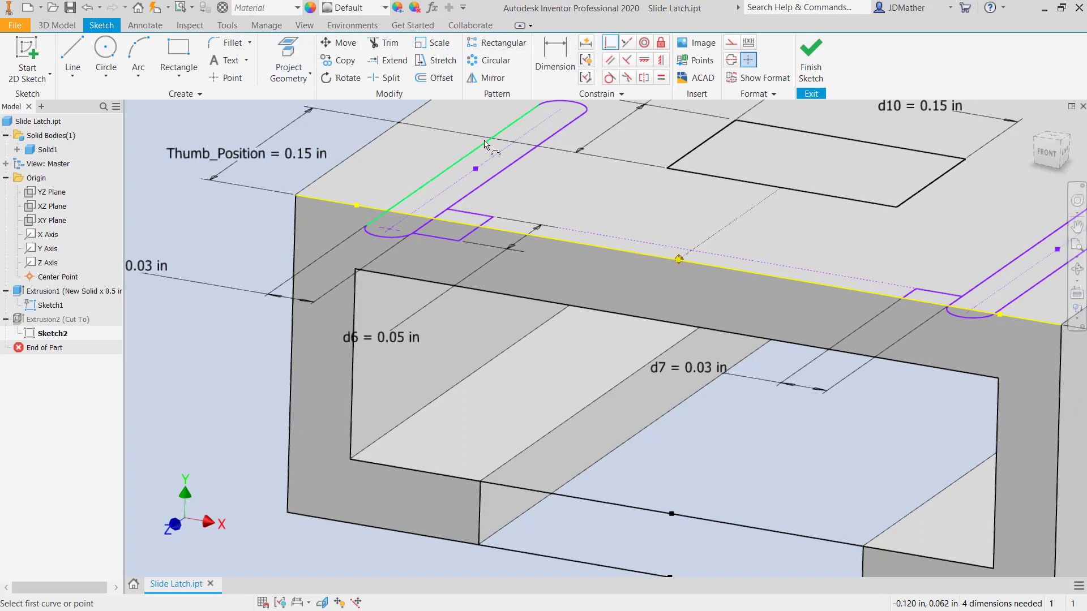
left_click(368, 226)
left_click(358, 206)
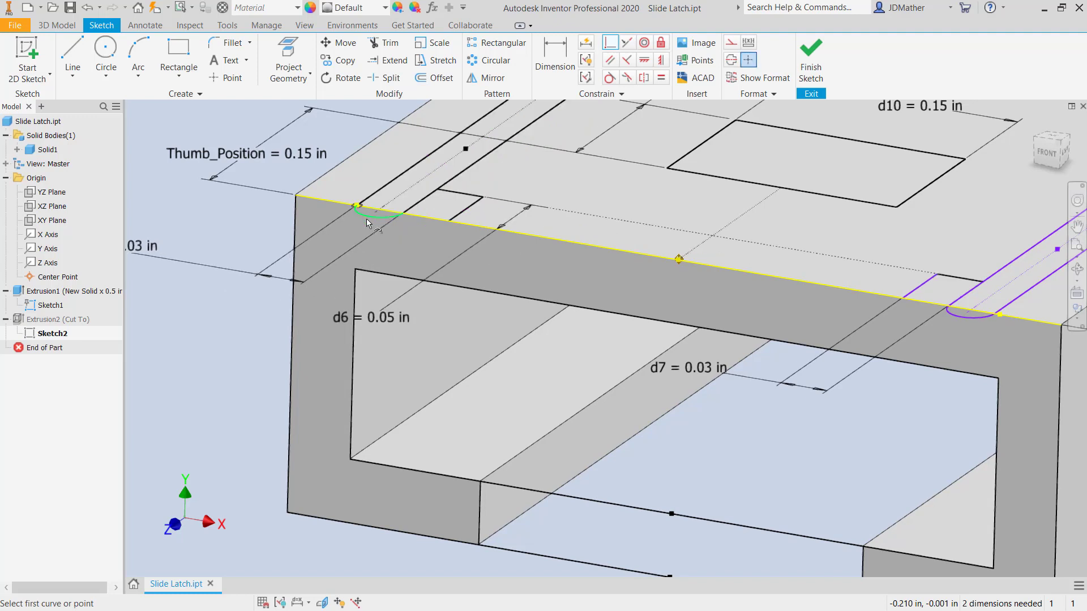
left_click(994, 313)
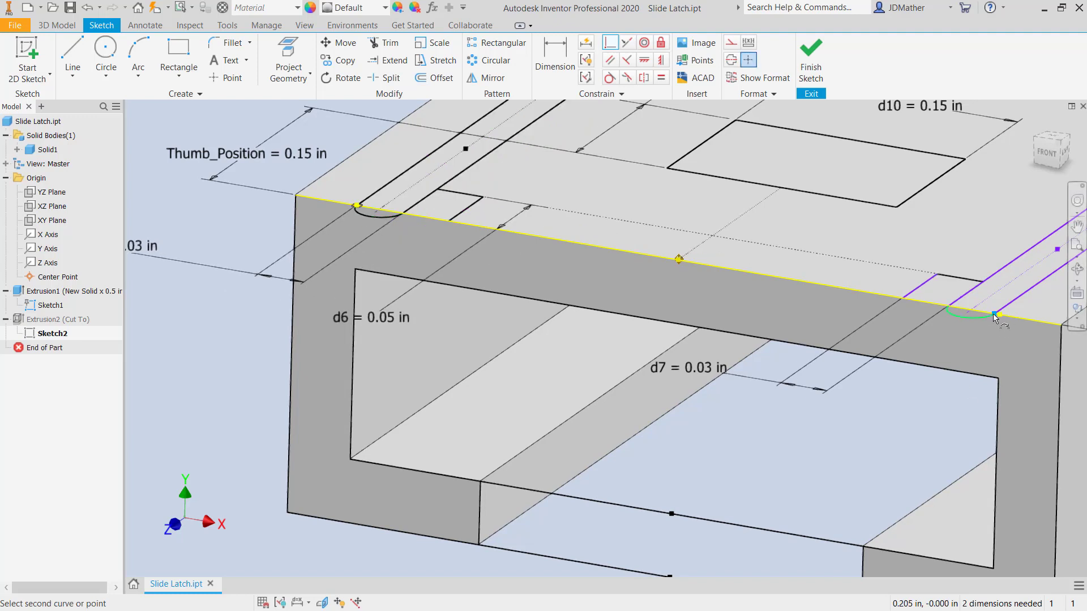
left_click(999, 314)
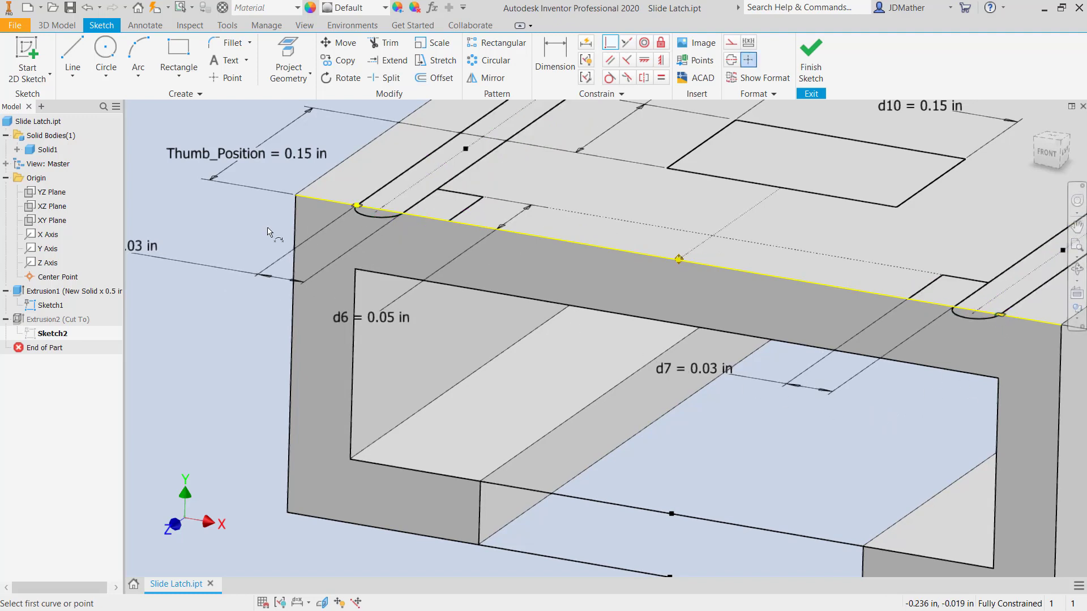
right_click(199, 313)
left_click(236, 320)
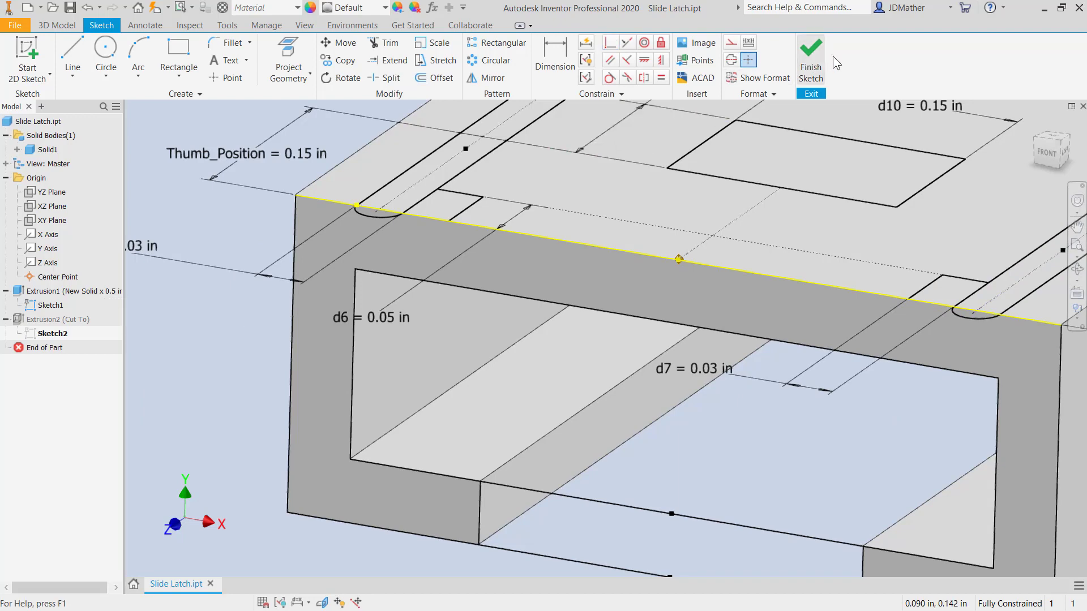
left_click(811, 56)
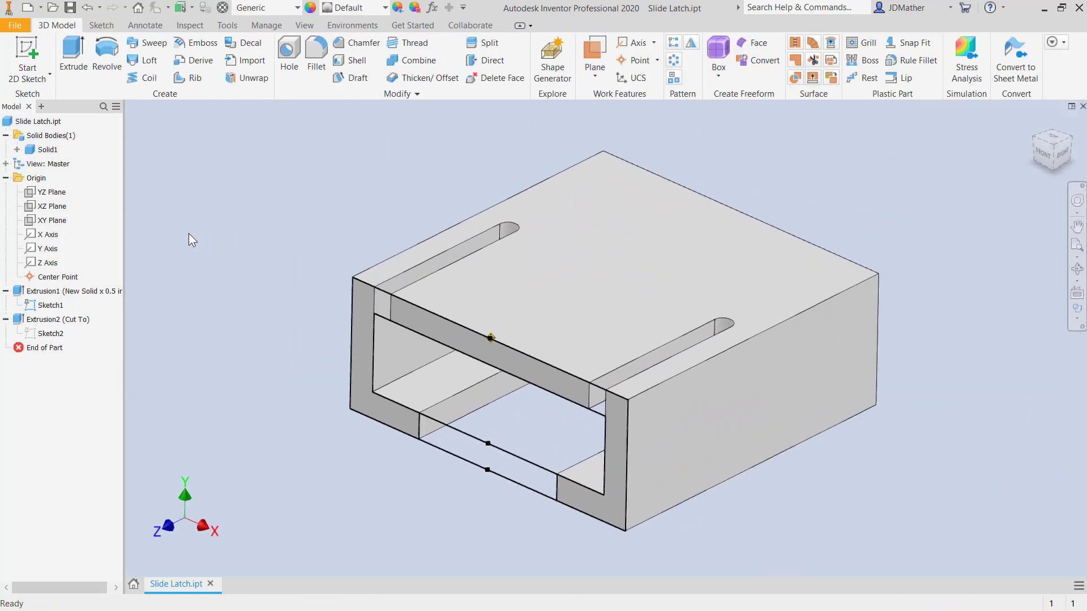
Hide Sketch1 and make Sketch2 visible
right_click(52, 308)
left_click(68, 456)
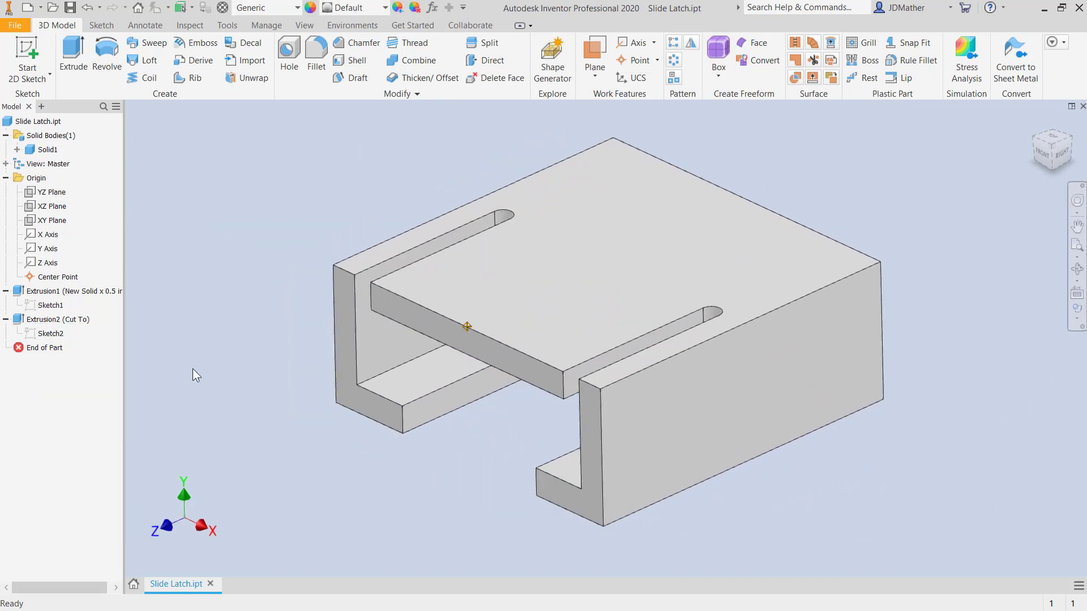
right_click(50, 334)
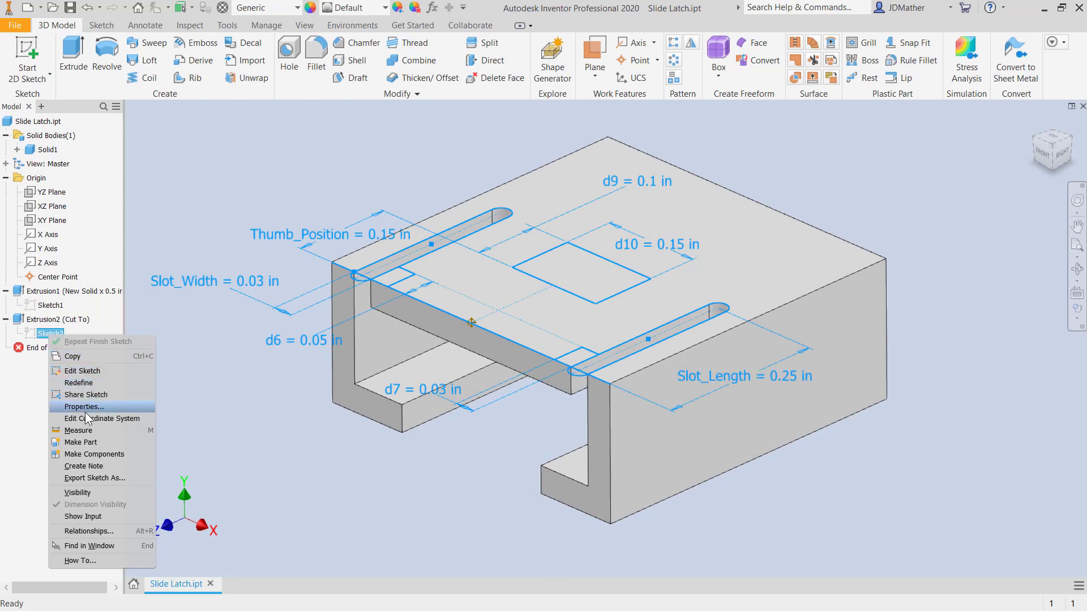
left_click(175, 432)
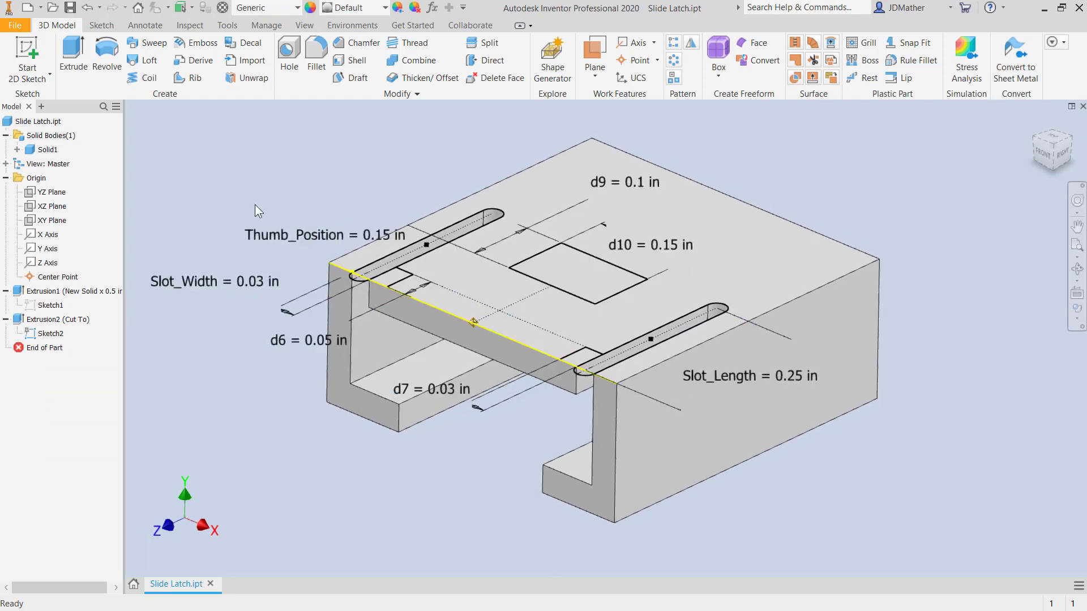
Extrude the two small tab rectangles beside the slots upward .03125 in, joined to the body
left_click(75, 57)
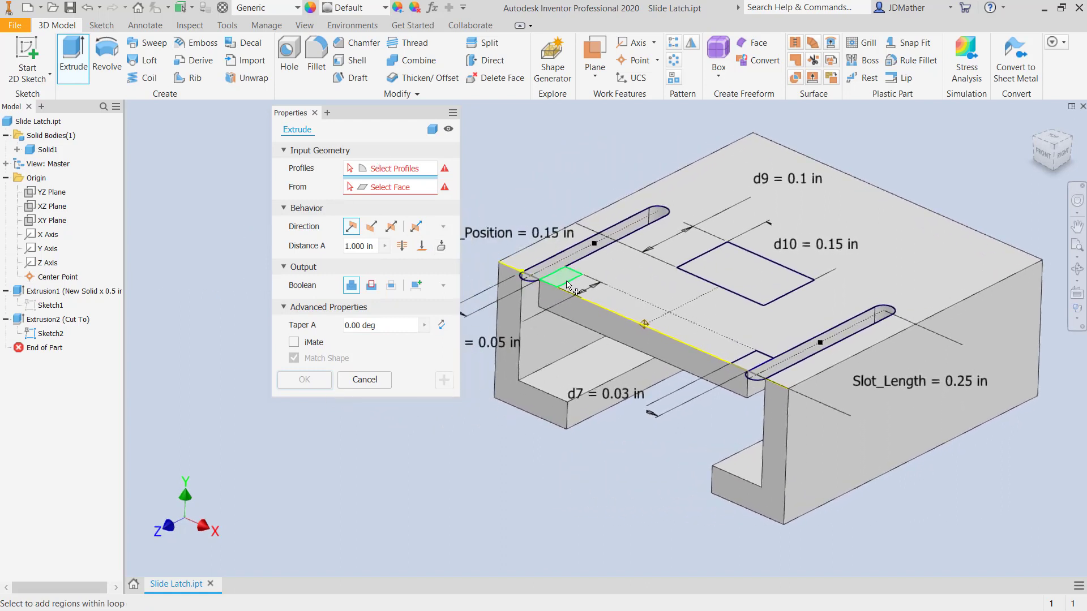
left_click(568, 286)
left_click(750, 364)
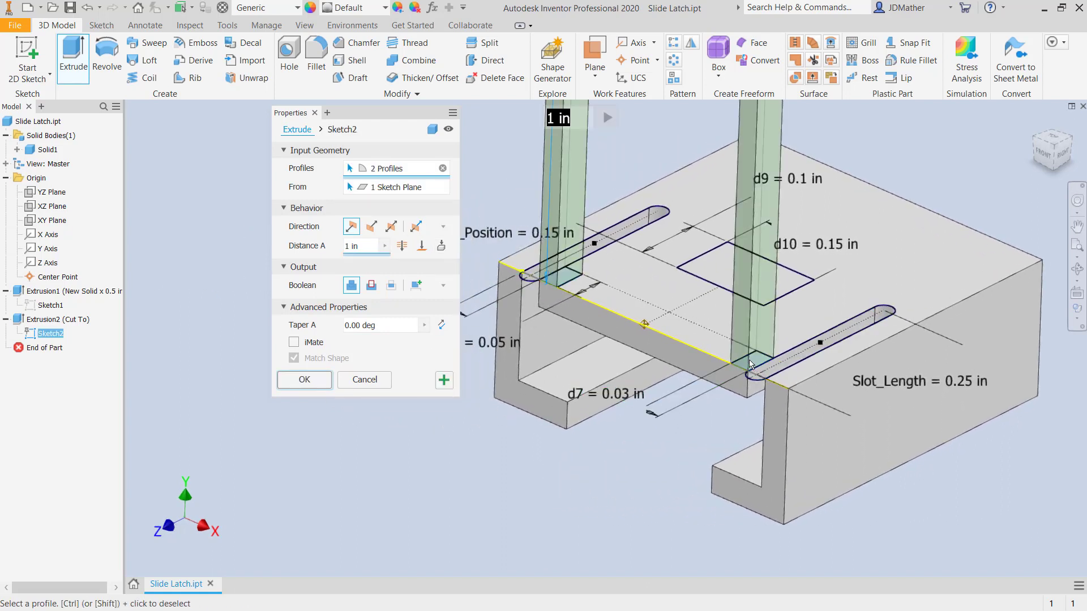
left_click(372, 247)
type(".03125")
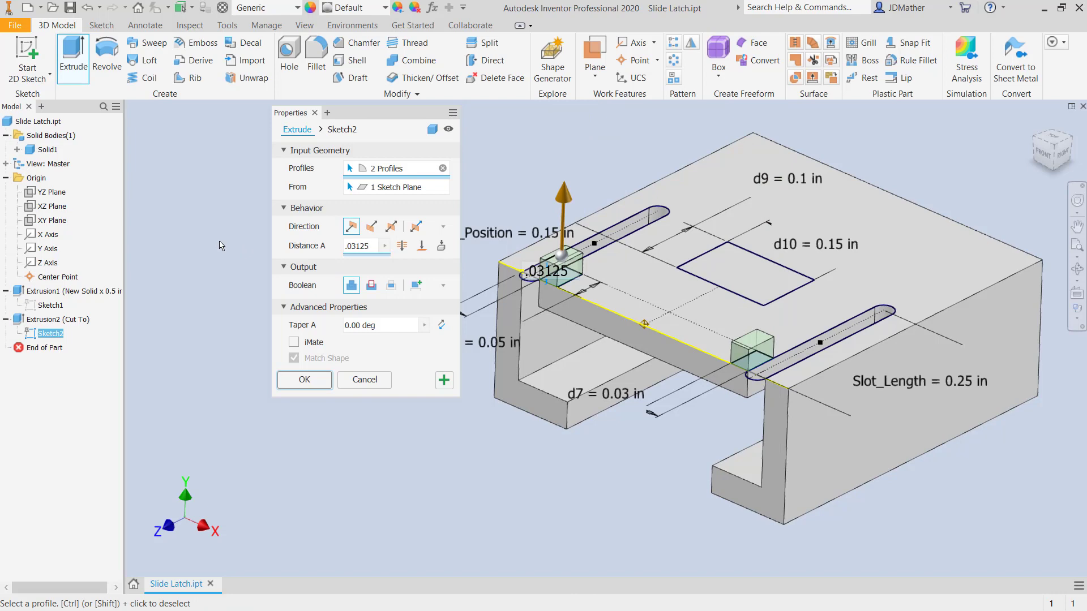
left_click(304, 380)
Extrude the thumb pad rectangle upward .05 in with a -7° taper, joined to the body, and hide Sketch2
left_click(73, 54)
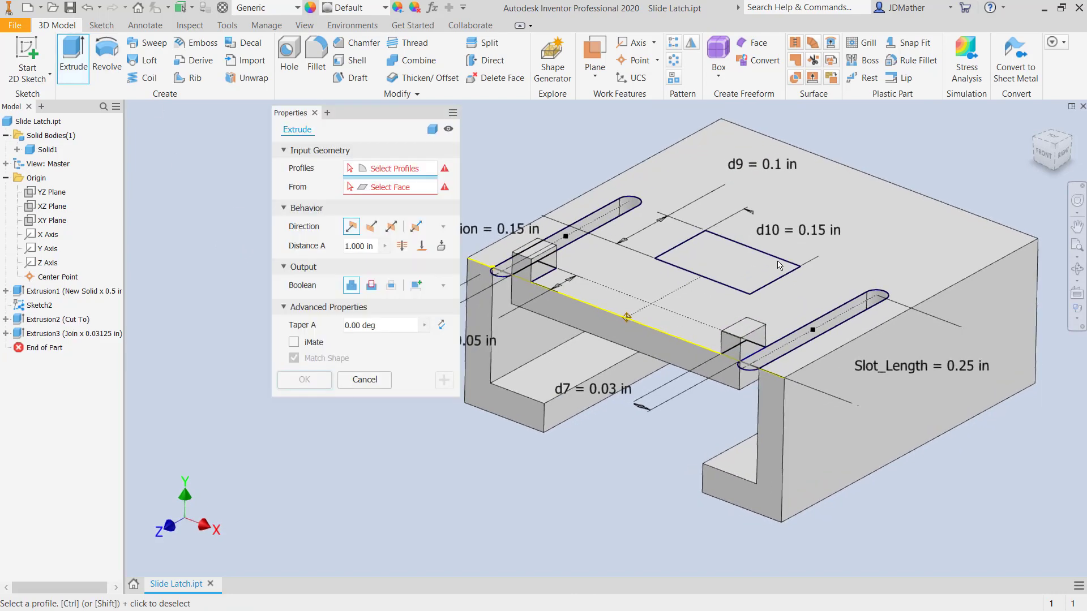
left_click(745, 264)
type(".05")
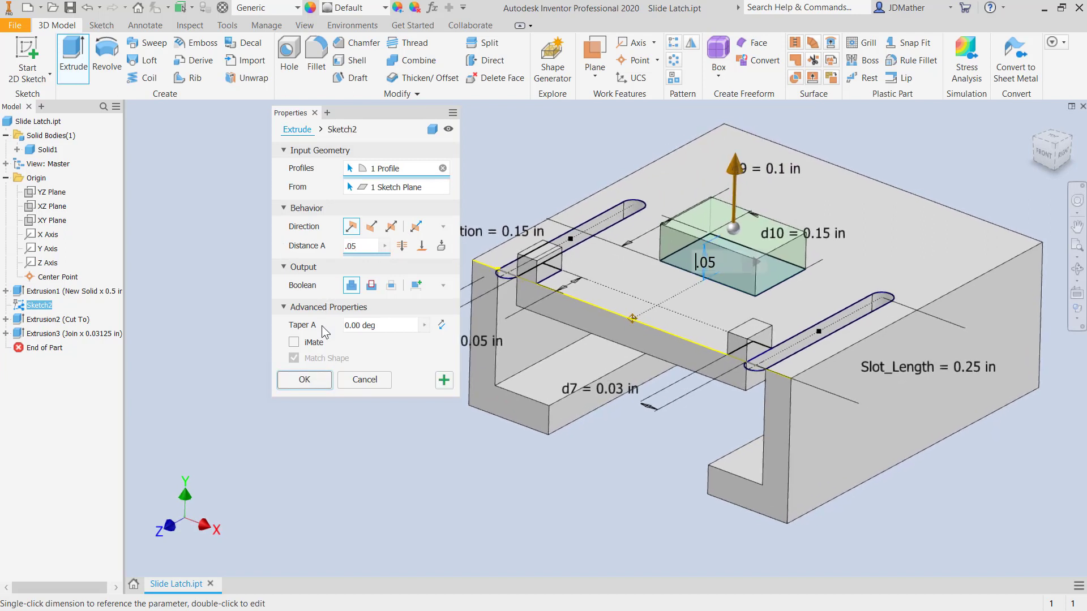
left_click(385, 328)
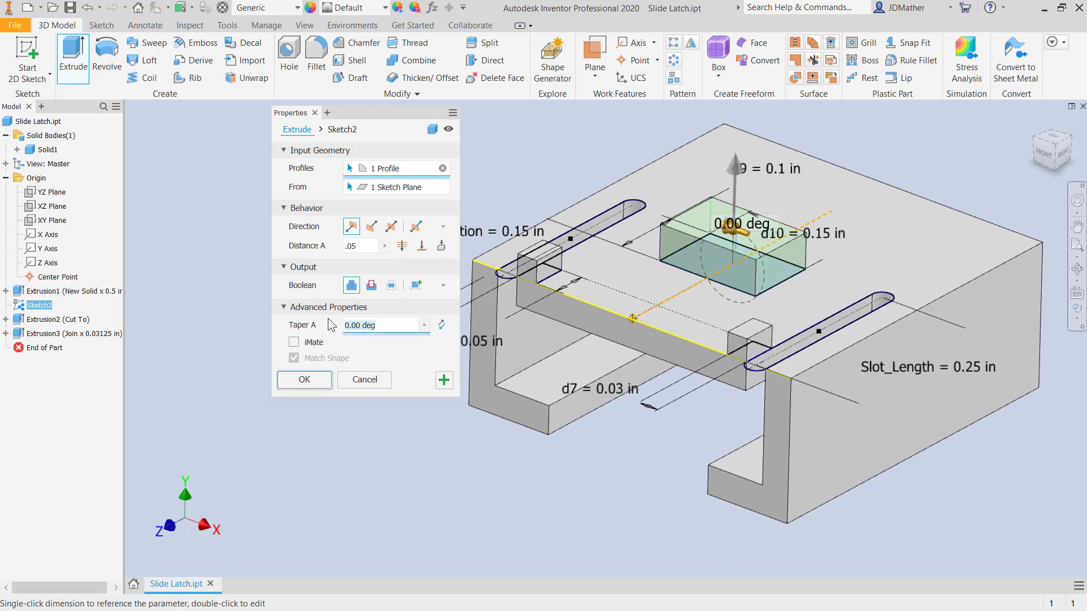
type("-7")
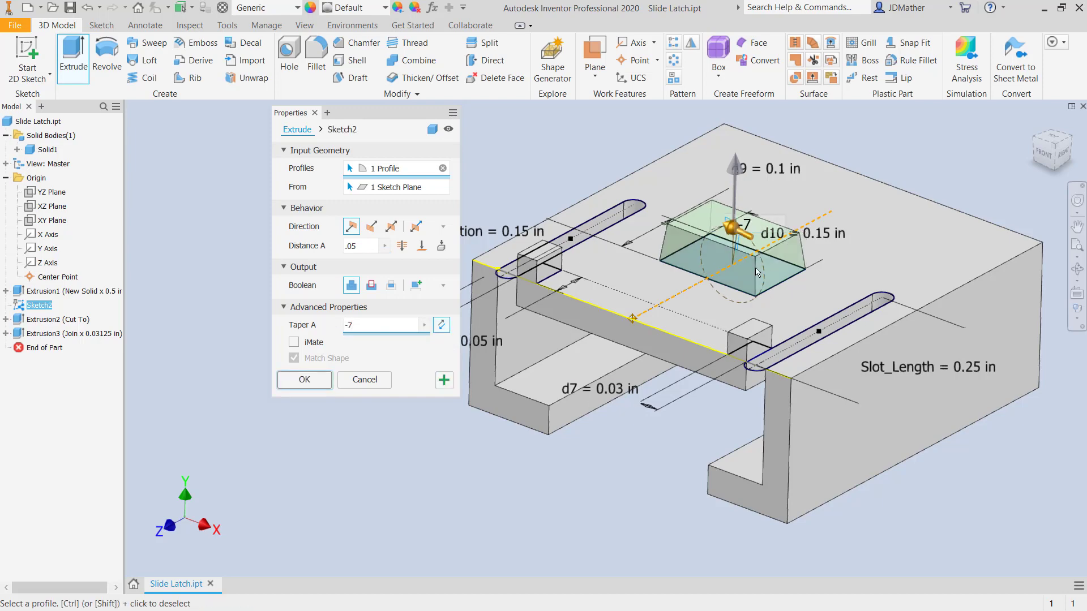
left_click(304, 380)
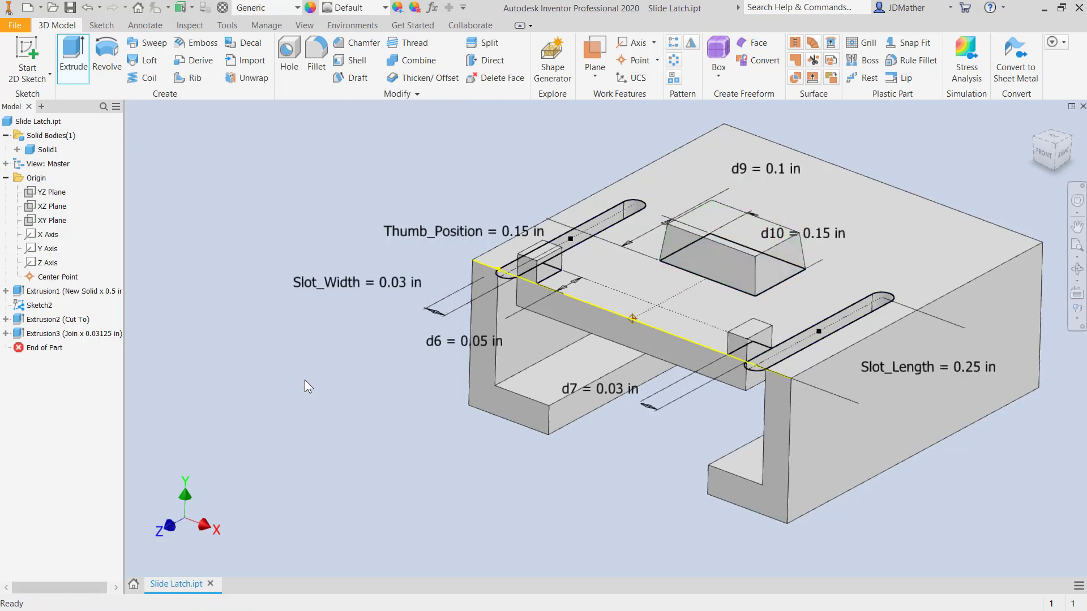
right_click(43, 315)
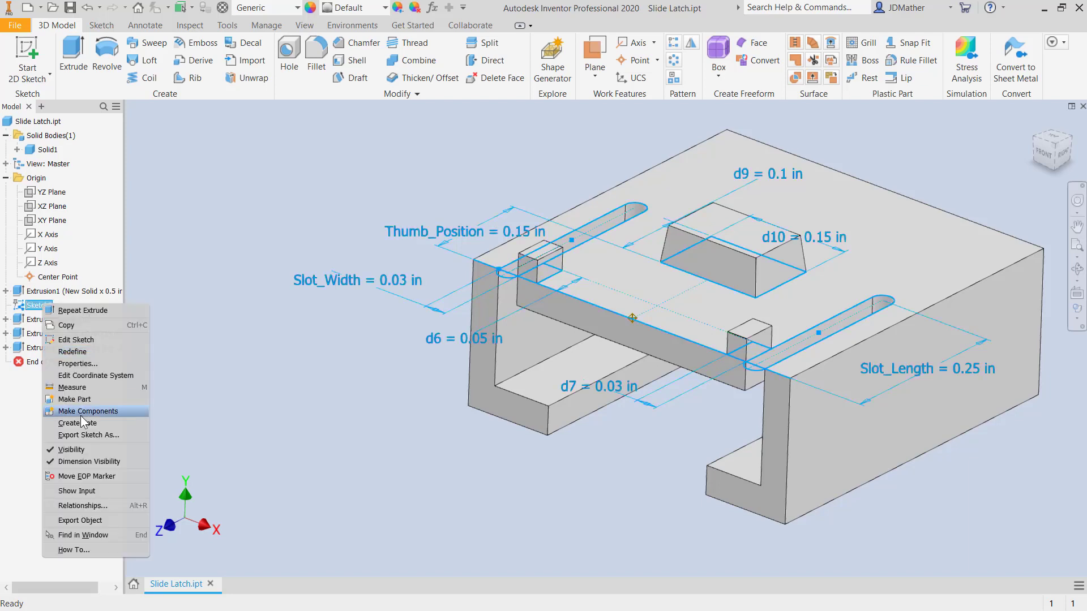
left_click(84, 451)
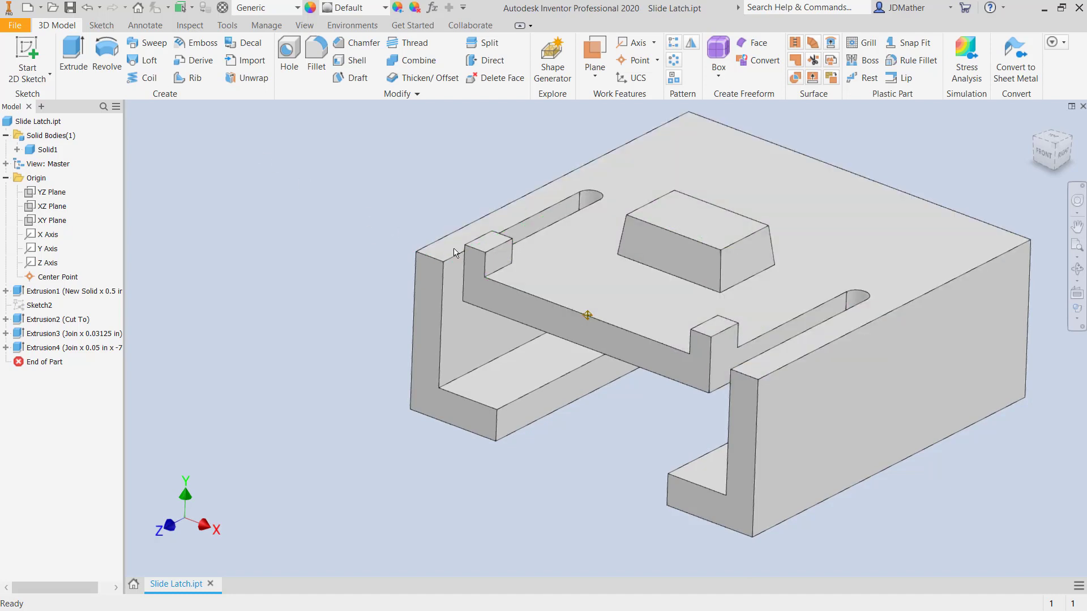
Chamfer the front and back top edges of both small tabs with a distance of .015 in
left_click(482, 256)
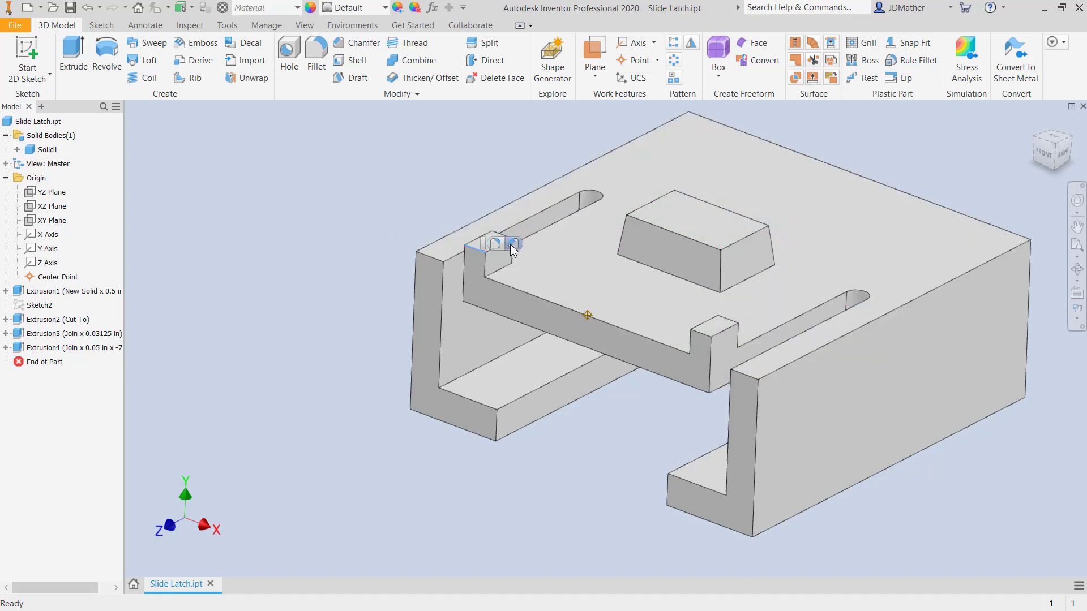
left_click(512, 244)
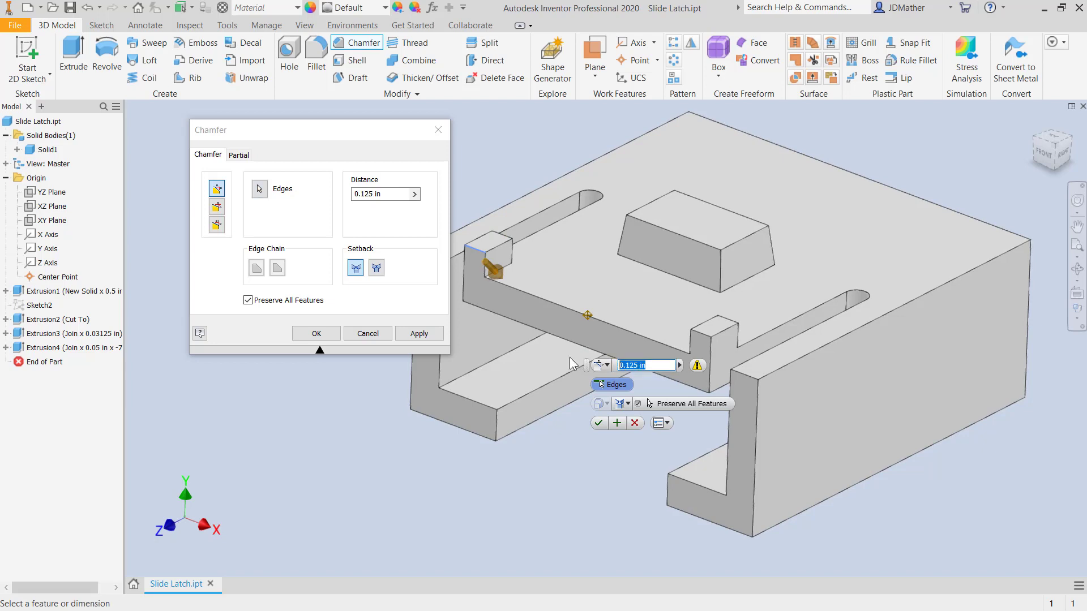
type(".015")
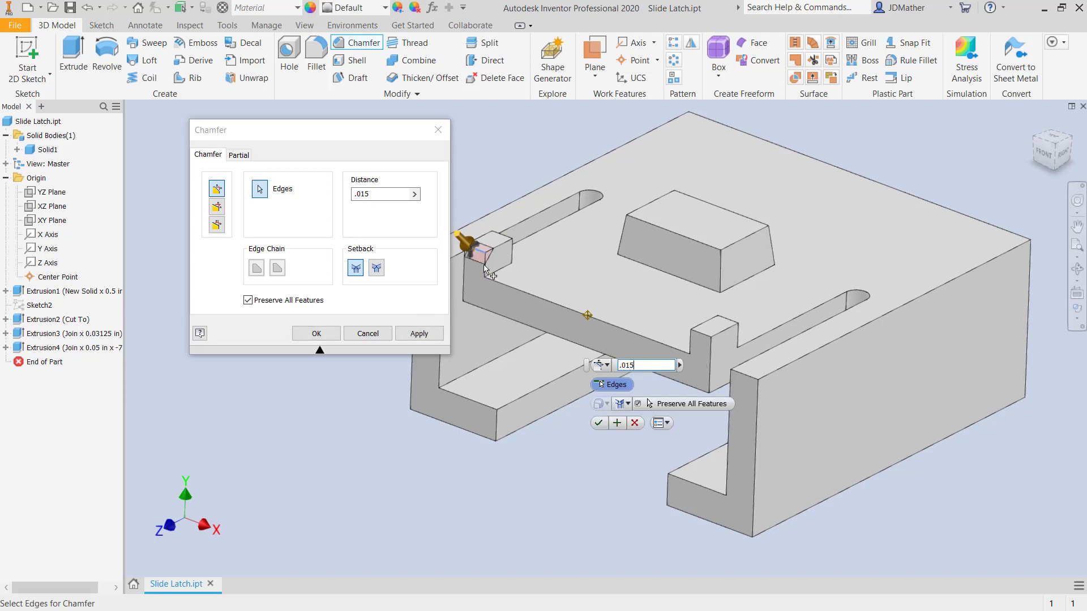
left_click(508, 238)
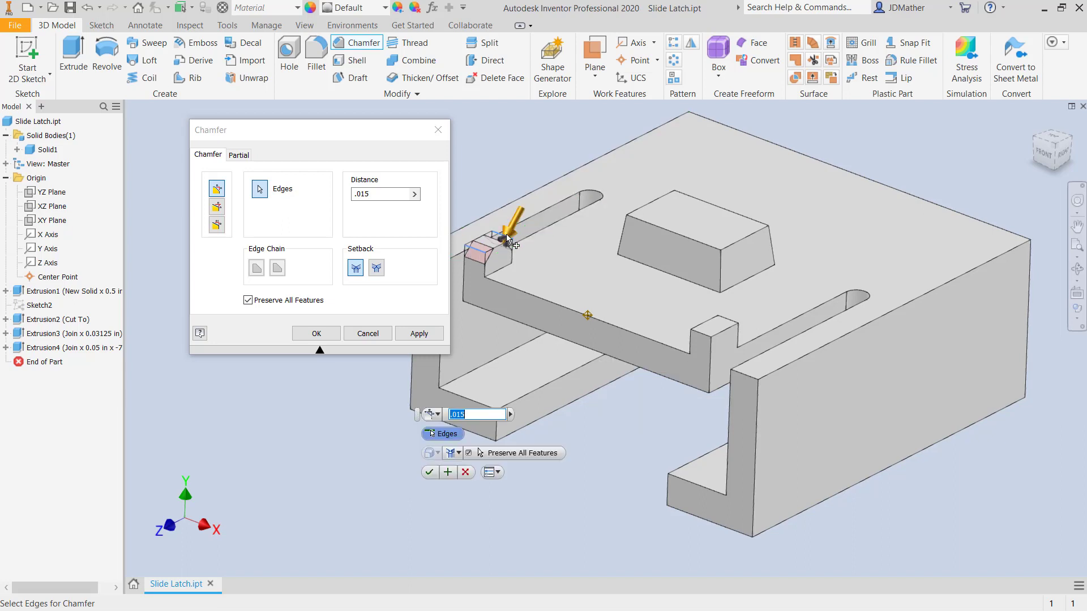
left_click(702, 337)
left_click(735, 324)
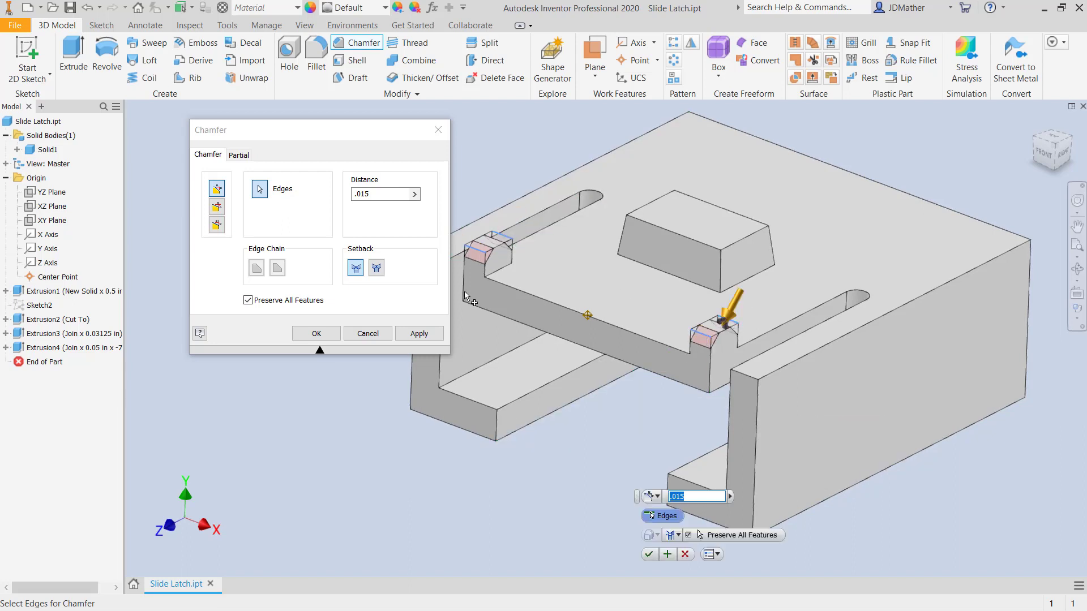
left_click(317, 334)
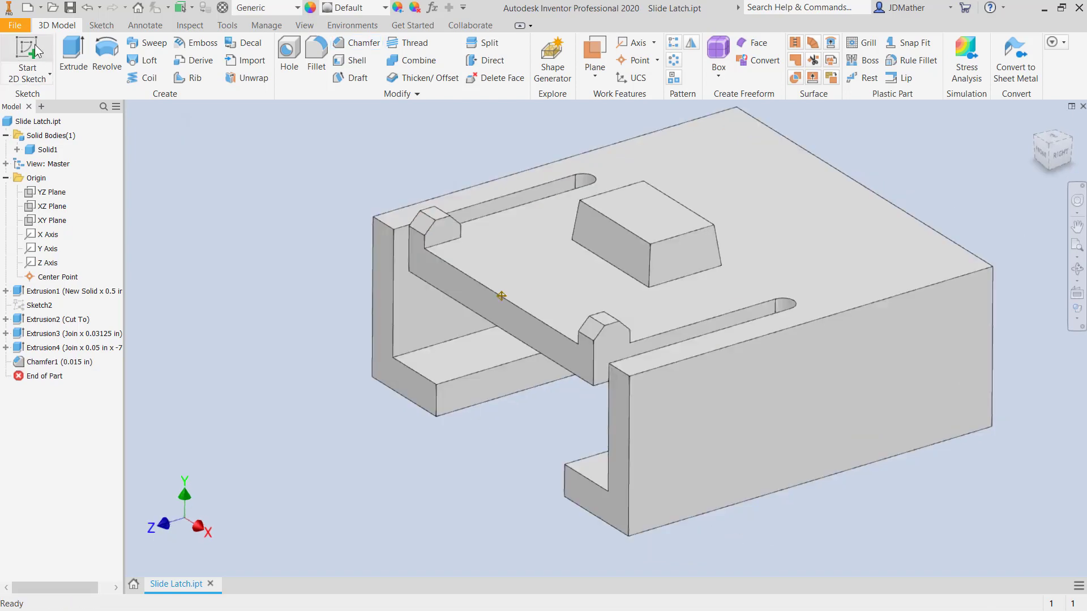
Start a sketch on the underside of the channel's top wall and project the thumb pad's base edges into it
left_click(35, 51)
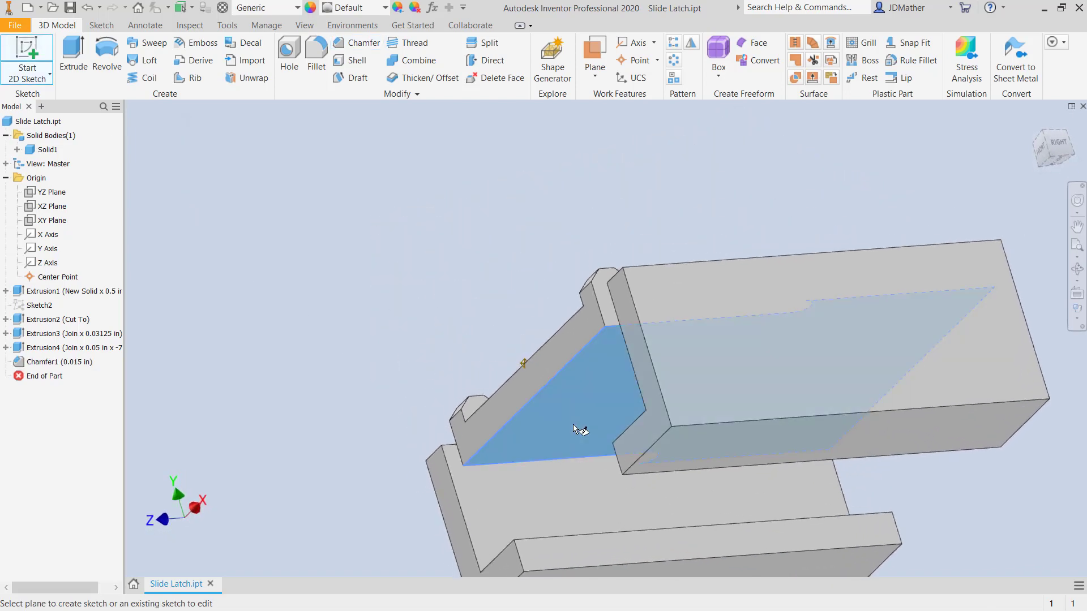
left_click(573, 423)
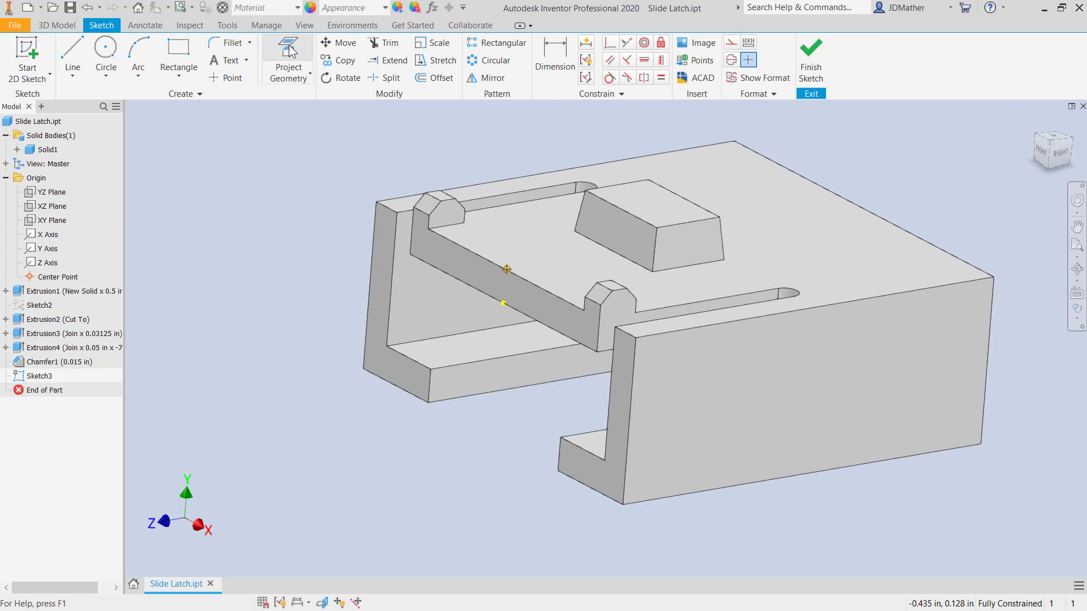
left_click(289, 52)
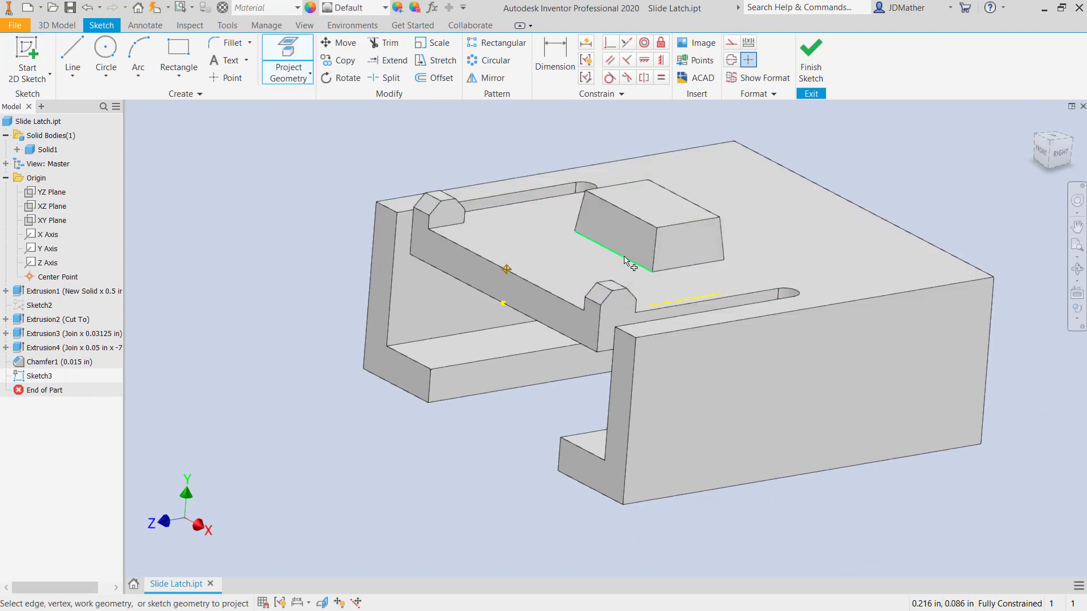
mouse_move(625, 260)
middle_mouse_down("shift")
mouse_move(728, 274)
mouse_move(759, 325)
mouse_move(767, 393)
mouse_move(757, 381)
mouse_move(296, 260)
mouse_move(549, 305)
mouse_move(549, 243)
mouse_move(539, 238)
mouse_move(538, 379)
mouse_move(543, 317)
mouse_move(581, 275)
mouse_move(543, 371)
mouse_move(512, 376)
mouse_move(376, 177)
mouse_move(268, 74)
mouse_move(313, 63)
mouse_move(445, 83)
middle_mouse_up("shift")
Offset the projected thumb pad rectangle inward by .015 in
left_click(442, 79)
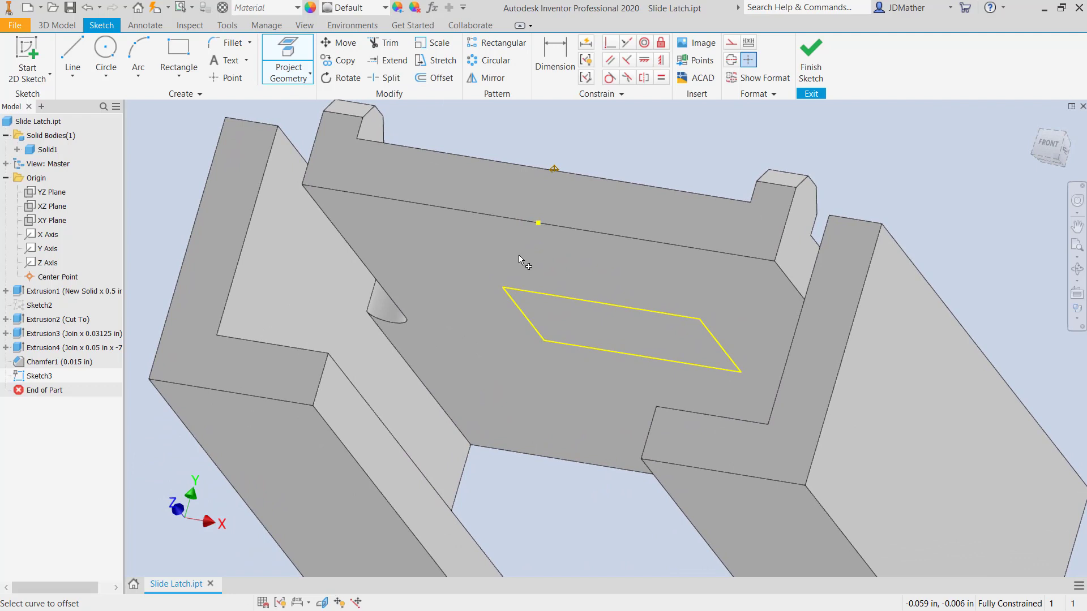
left_click(538, 294)
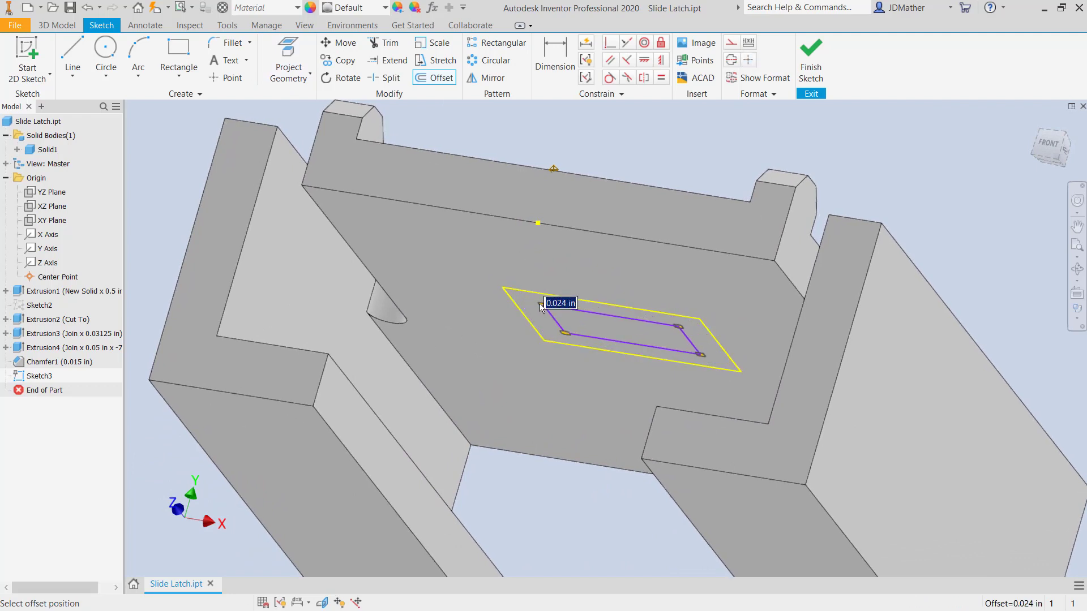
type(".015")
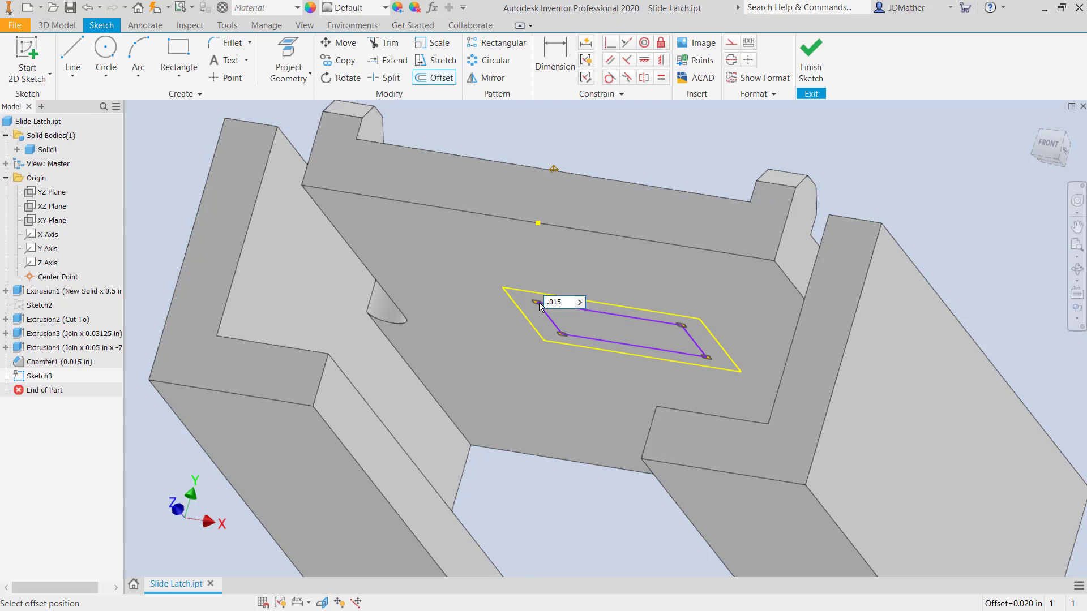
key("Return")
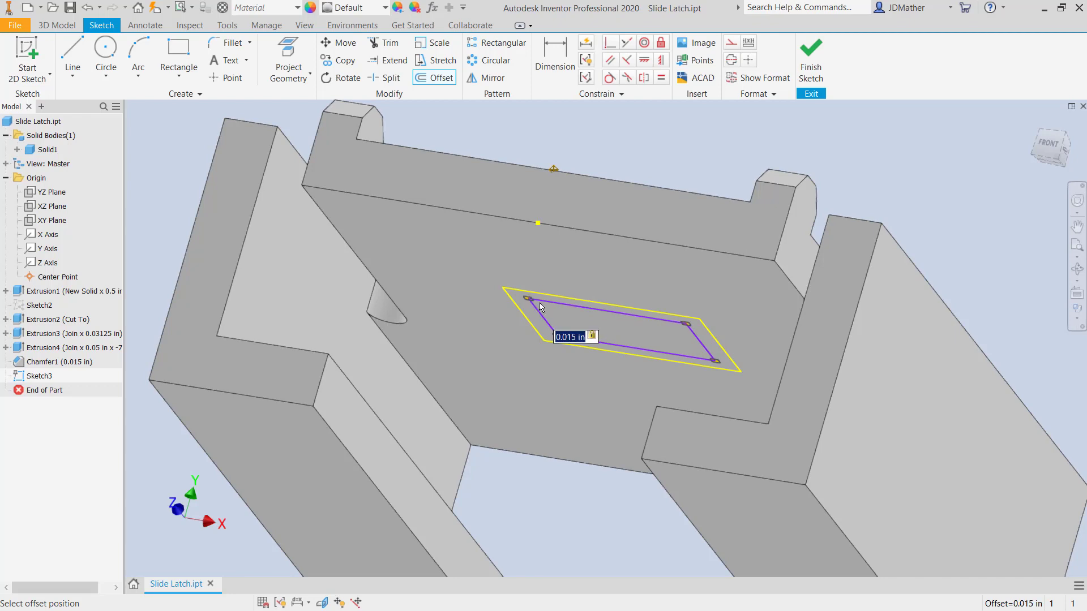
key("Escape")
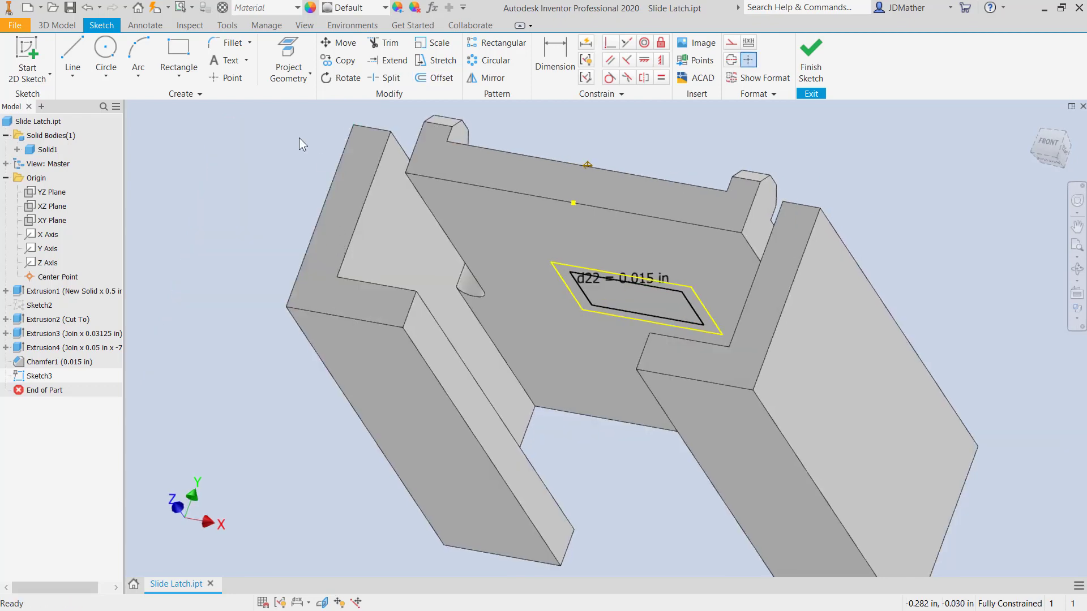
Extrude the inner offset rectangle as a cut up into the thumb pad, .065 in deep with a -7° taper
left_click(57, 25)
left_click(74, 40)
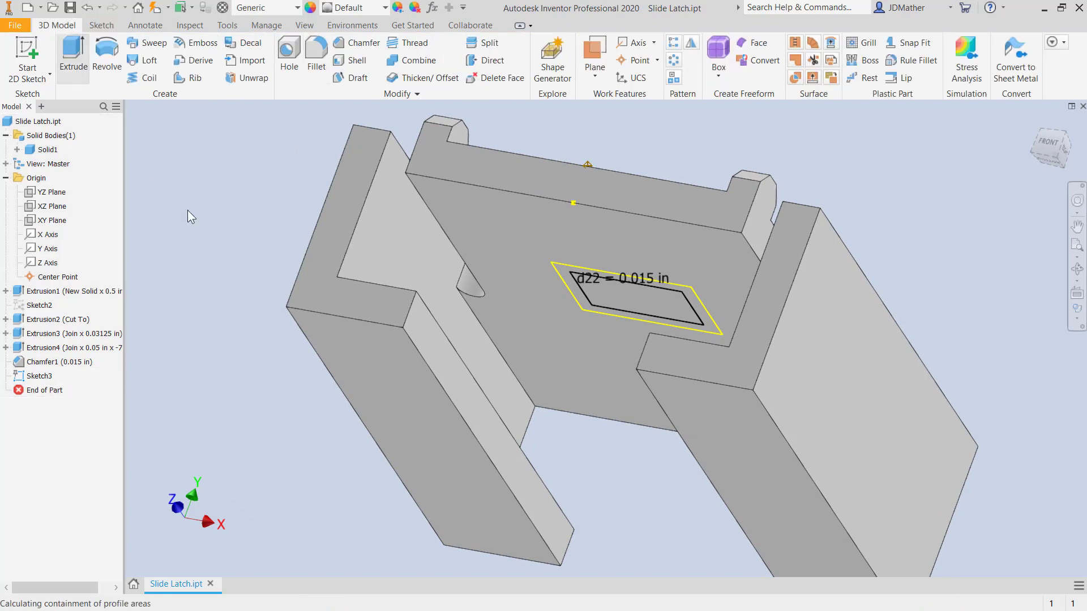
left_click(644, 303)
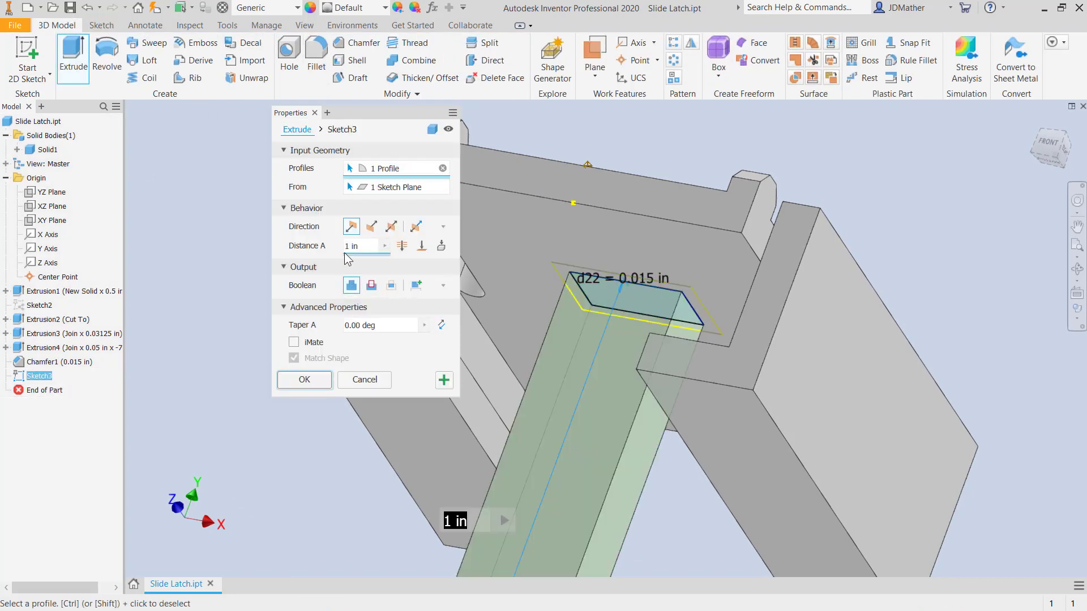
left_click(377, 287)
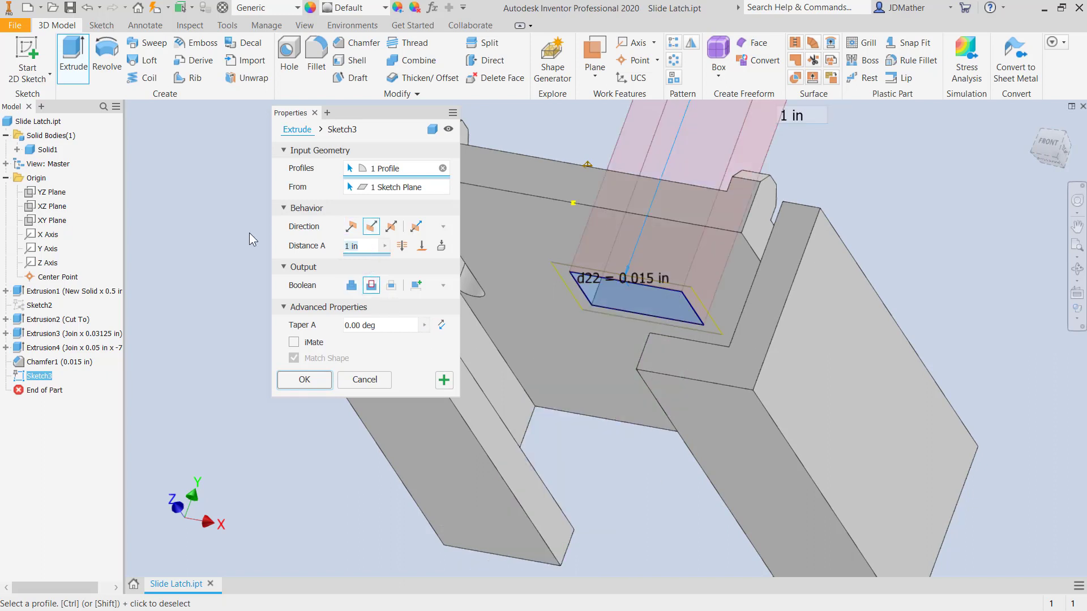
type(".065")
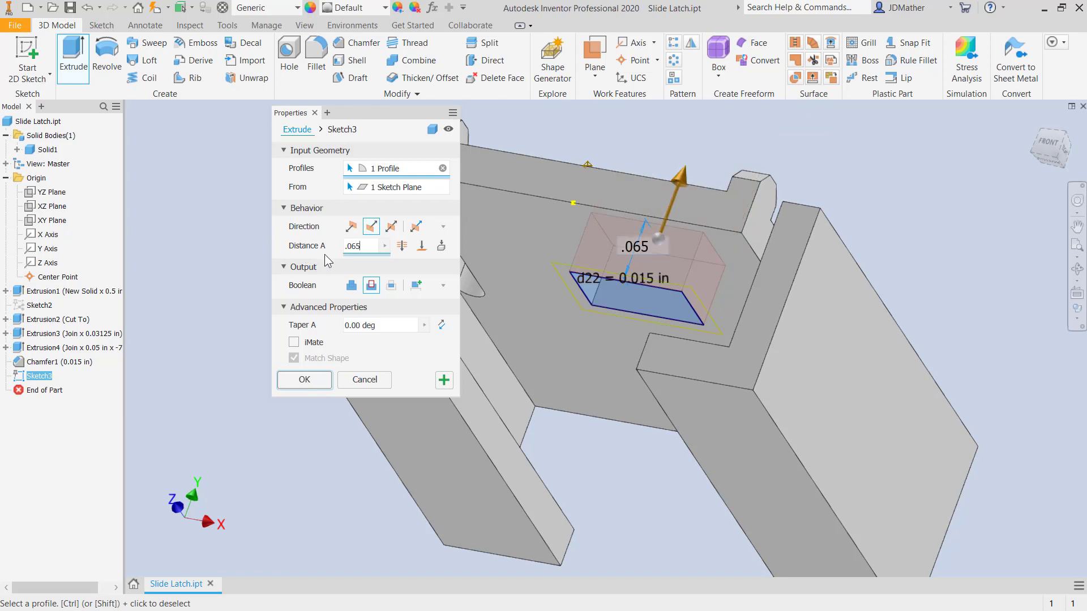
left_click(368, 325)
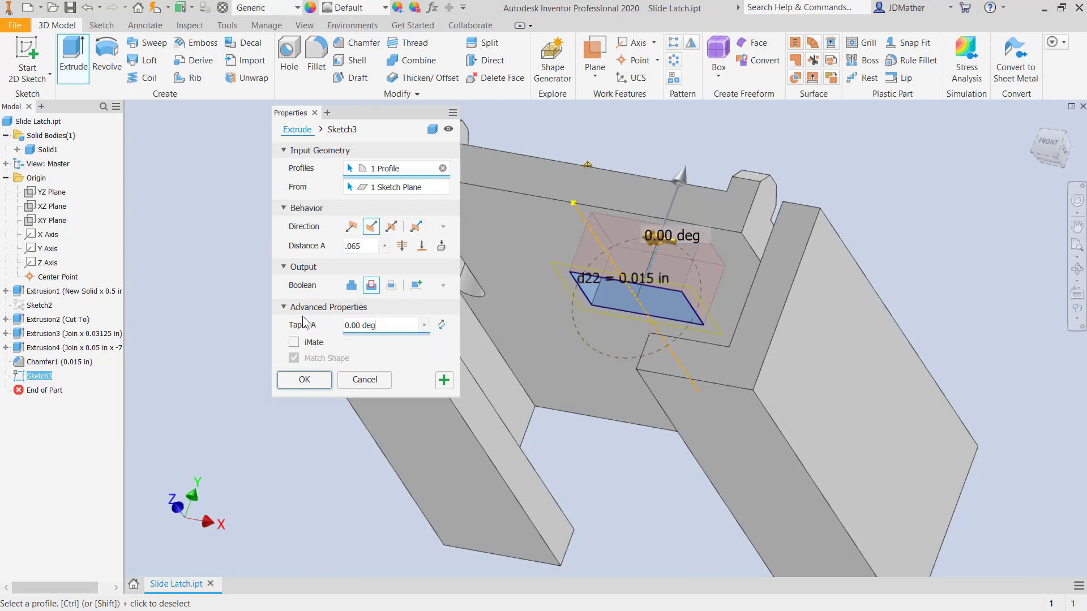
type("-")
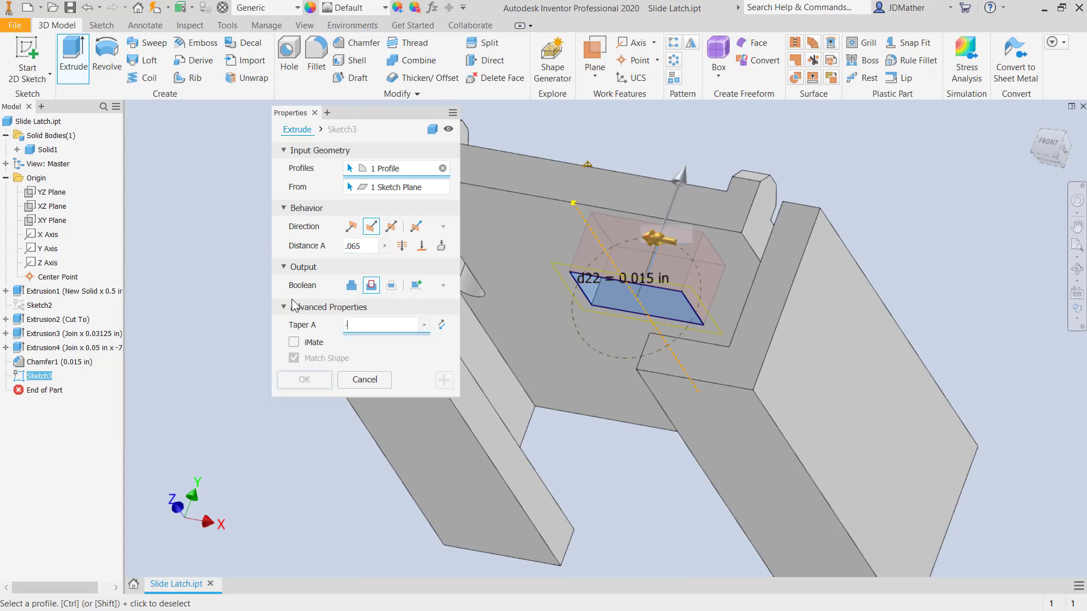
type("7")
left_click(304, 380)
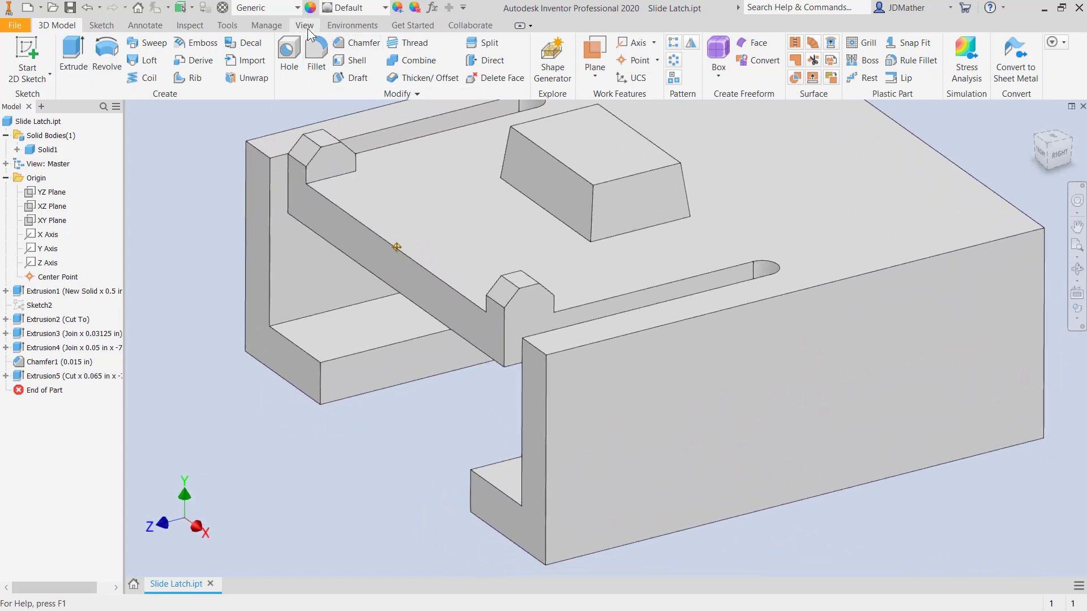
Inspect the hollowed thumb pad in a half section view through the YZ plane
left_click(308, 27)
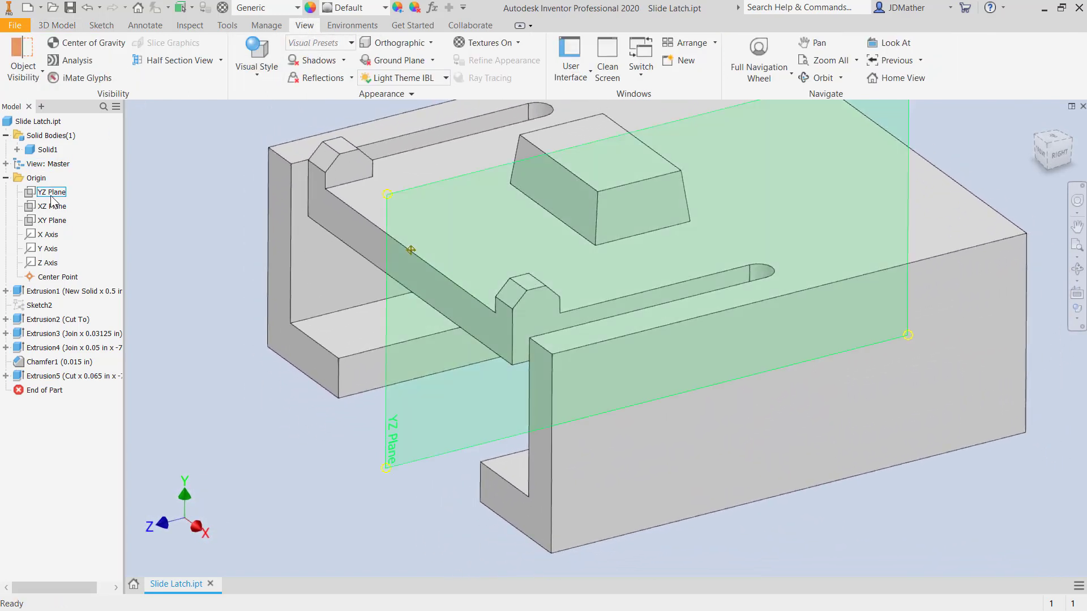
left_click(51, 193)
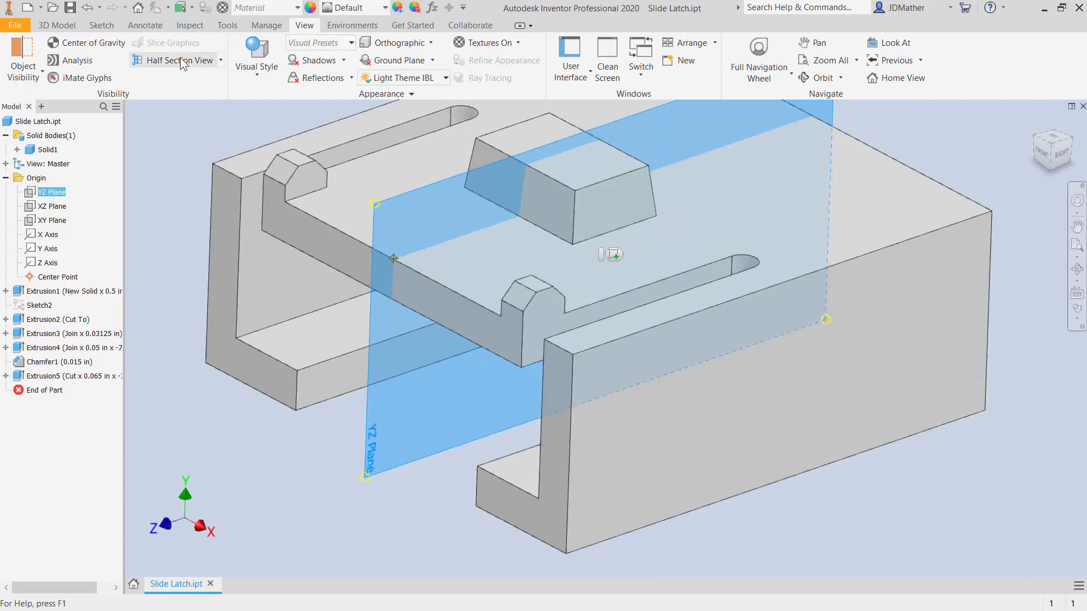
left_click(177, 61)
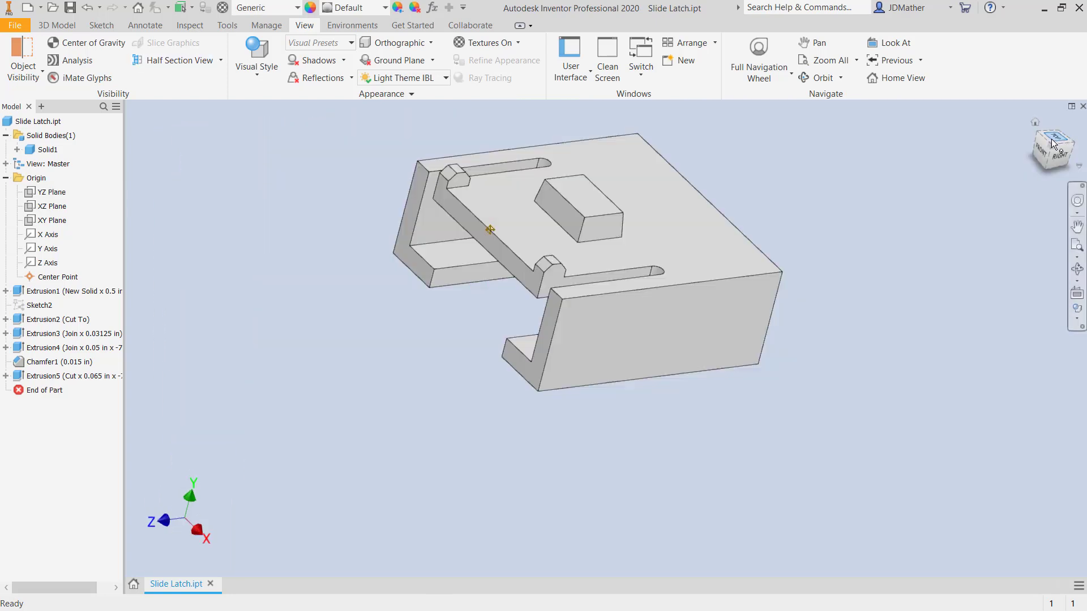
Start a sketch on the thumb pad's top face and project the face's two short edges into it
left_click(1053, 144)
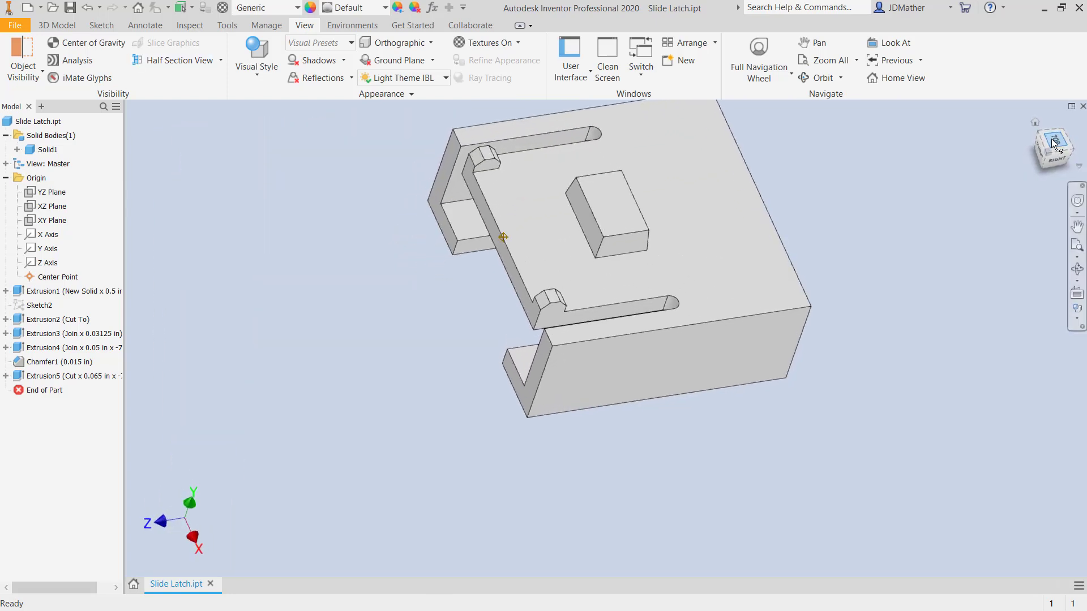
left_click(583, 332)
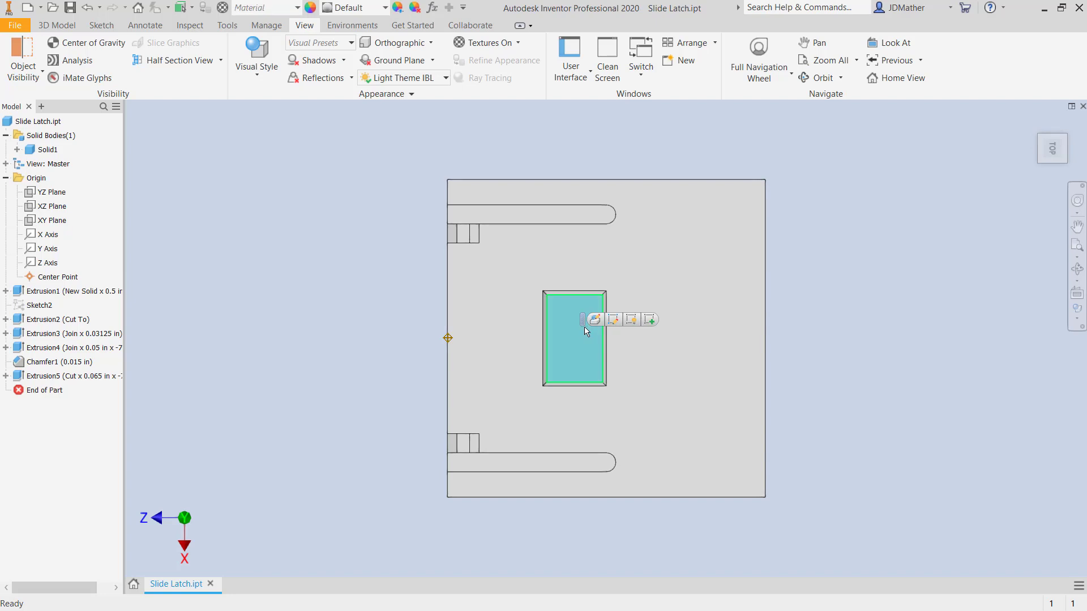
left_click(589, 319)
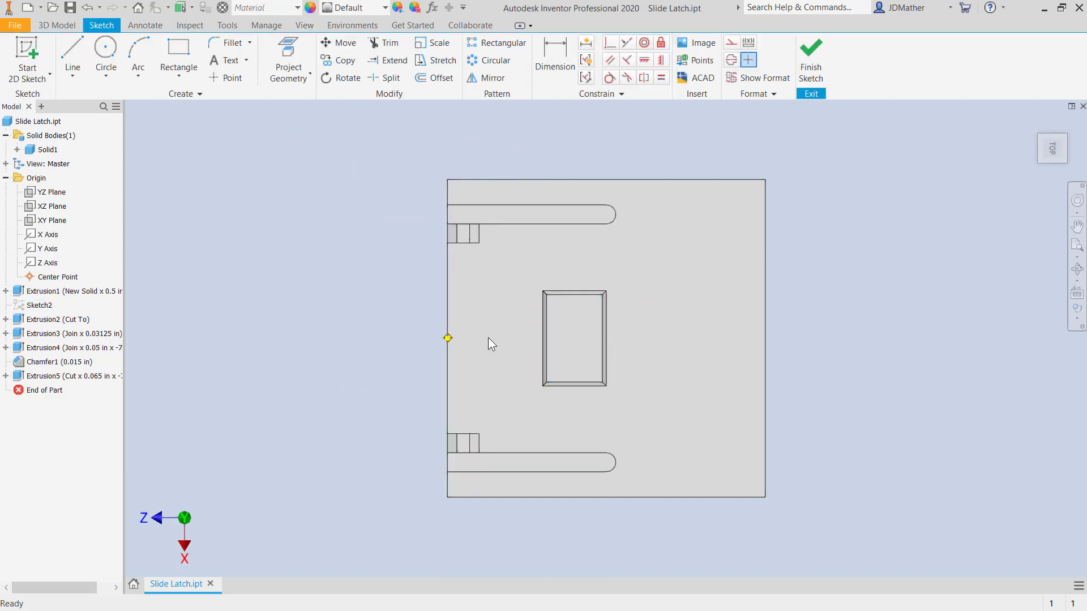
left_click(289, 51)
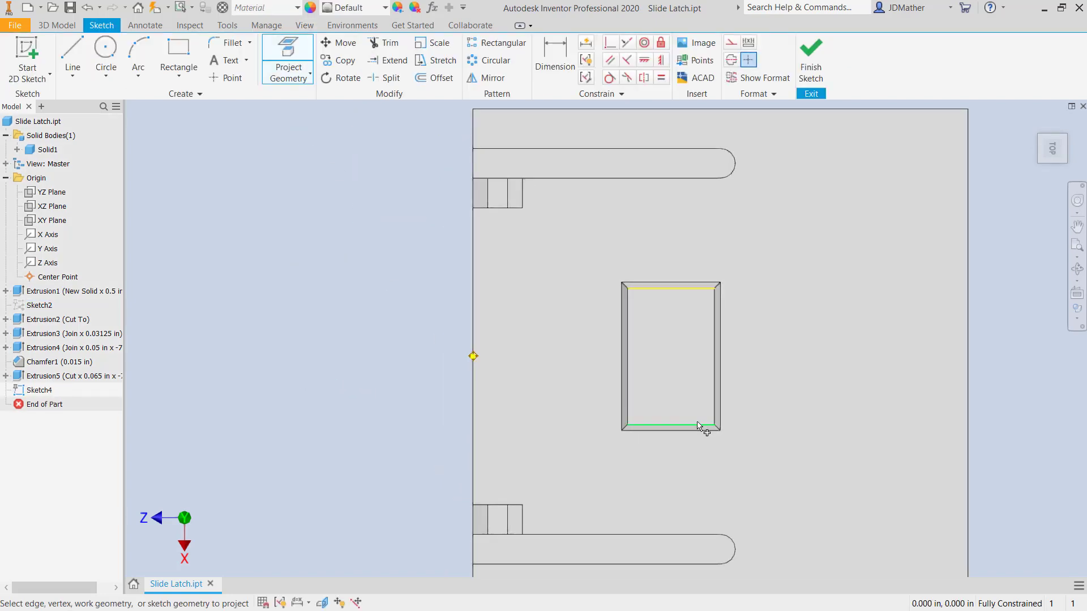
left_click(690, 425)
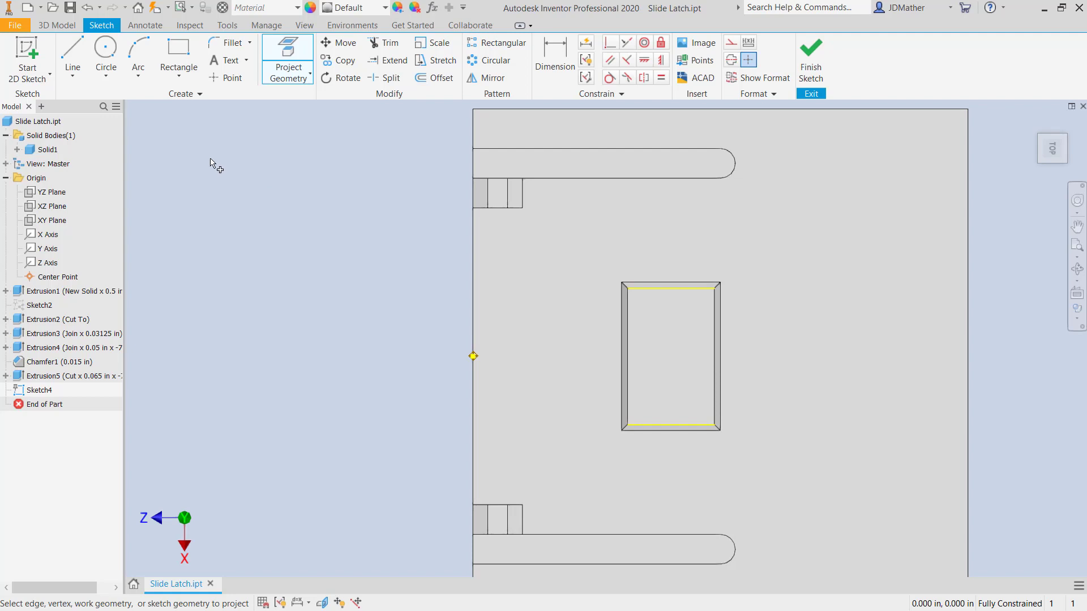
Draw a line between the midpoints of the two projected edges and convert the line and both edges to construction geometry
left_click(72, 56)
left_click(671, 289)
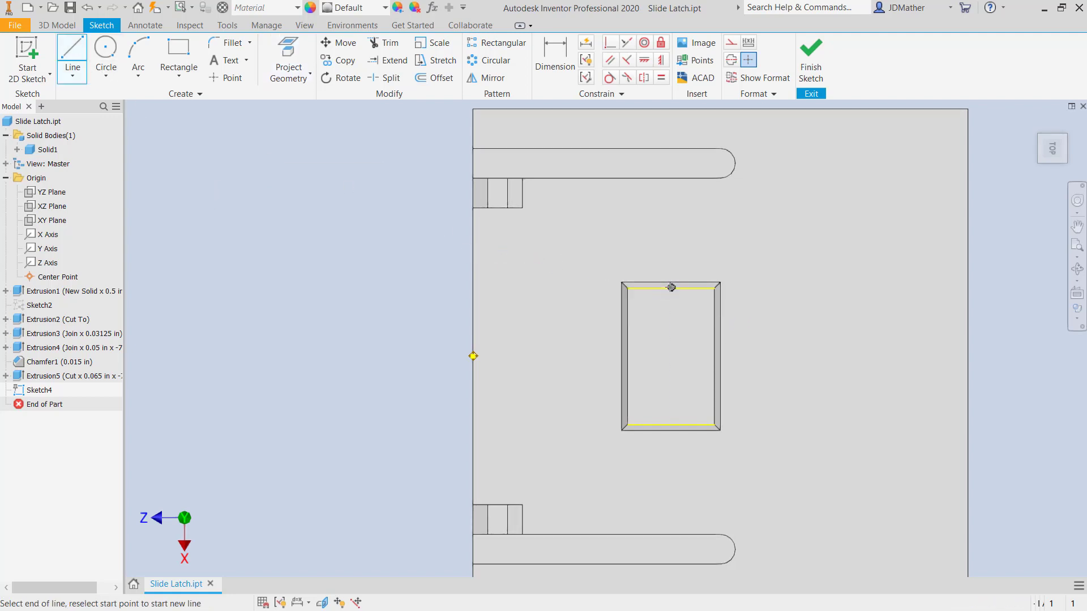
left_click(671, 424)
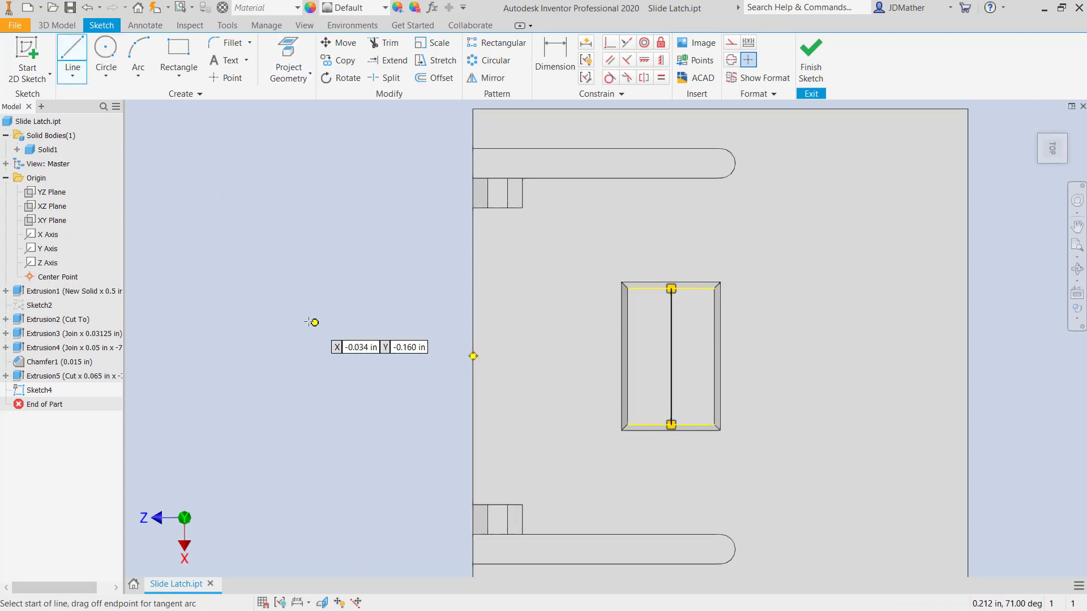
right_click(351, 324)
left_click(309, 284)
mouse_move(578, 263)
left_mouse_down()
mouse_move(779, 448)
mouse_move(776, 465)
left_mouse_up()
right_click(798, 429)
left_click(843, 430)
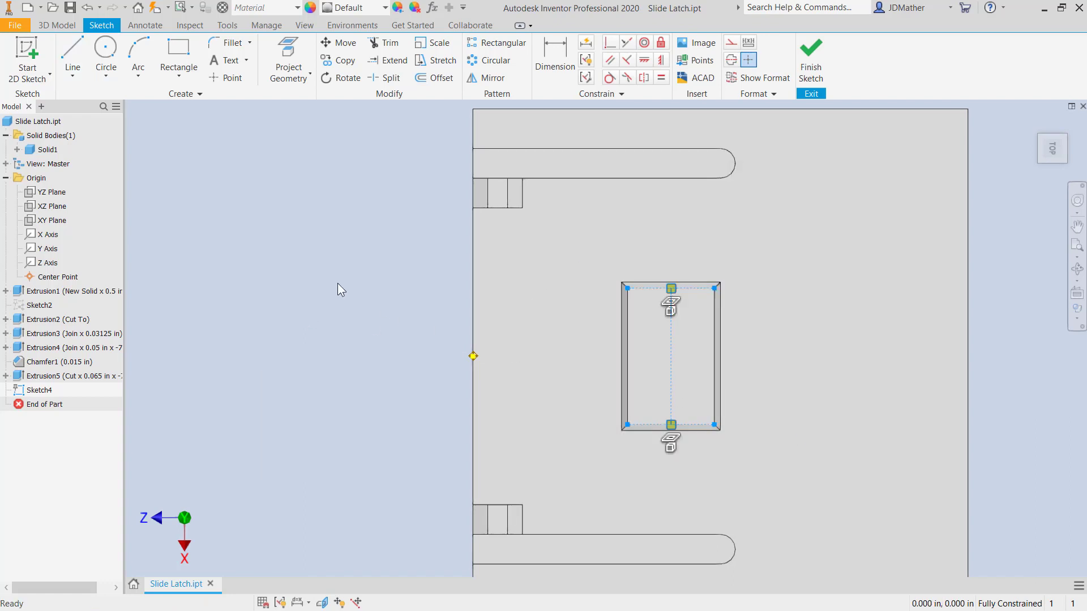
left_click(337, 283)
Sketch a center point slot on the construction line's midpoint, aligned with the line and about .085 in between arc centers
left_click(182, 77)
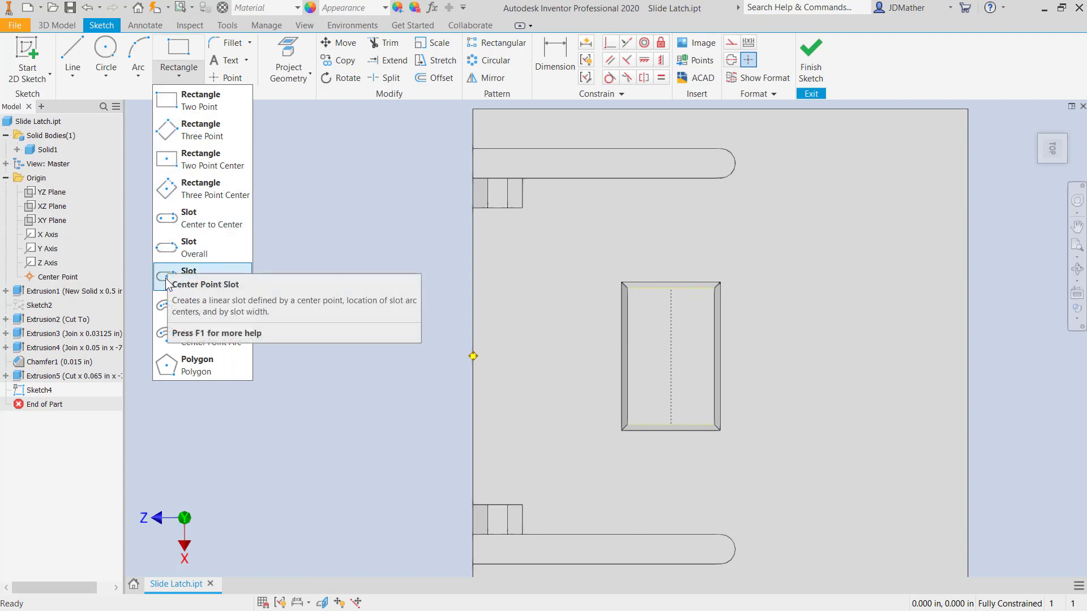
left_click(199, 286)
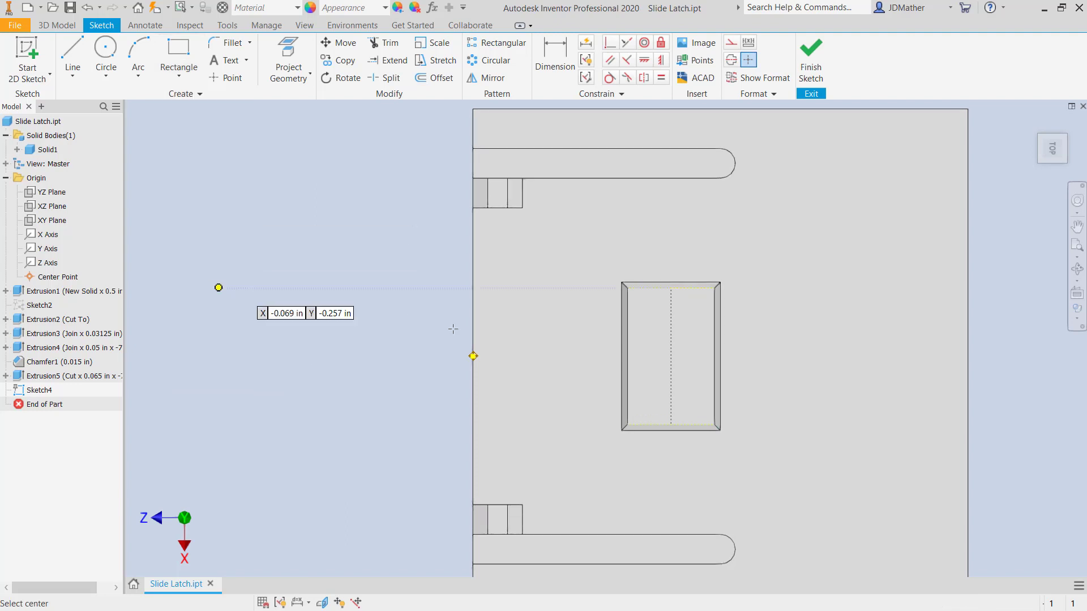
left_click(671, 356)
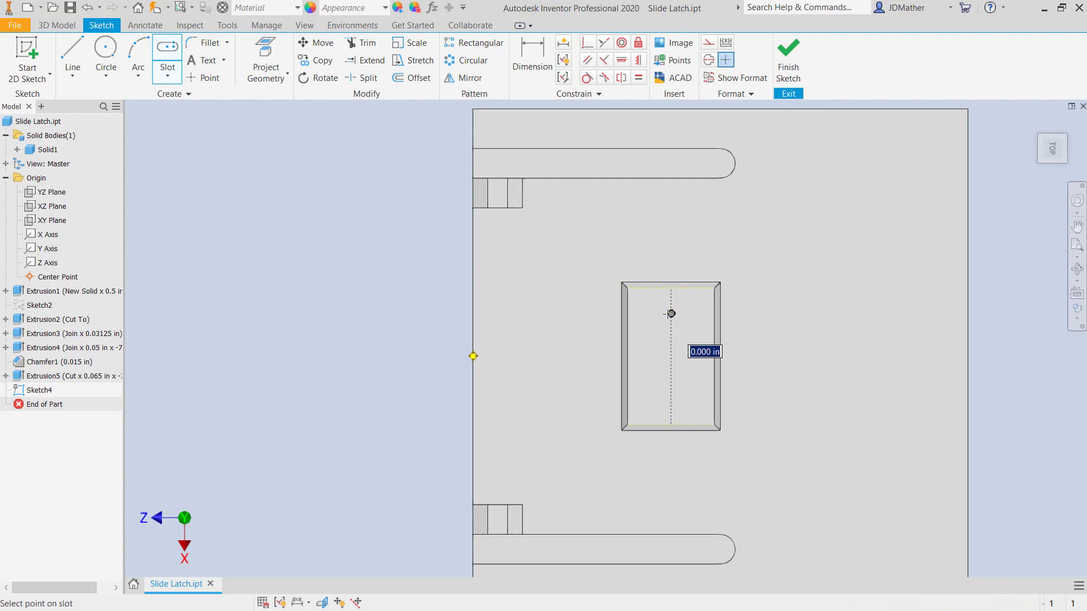
left_click(671, 313)
left_click(681, 317)
Dimension the slot's distance between arc centers as .1 in
scroll(750, 396, "up", 3)
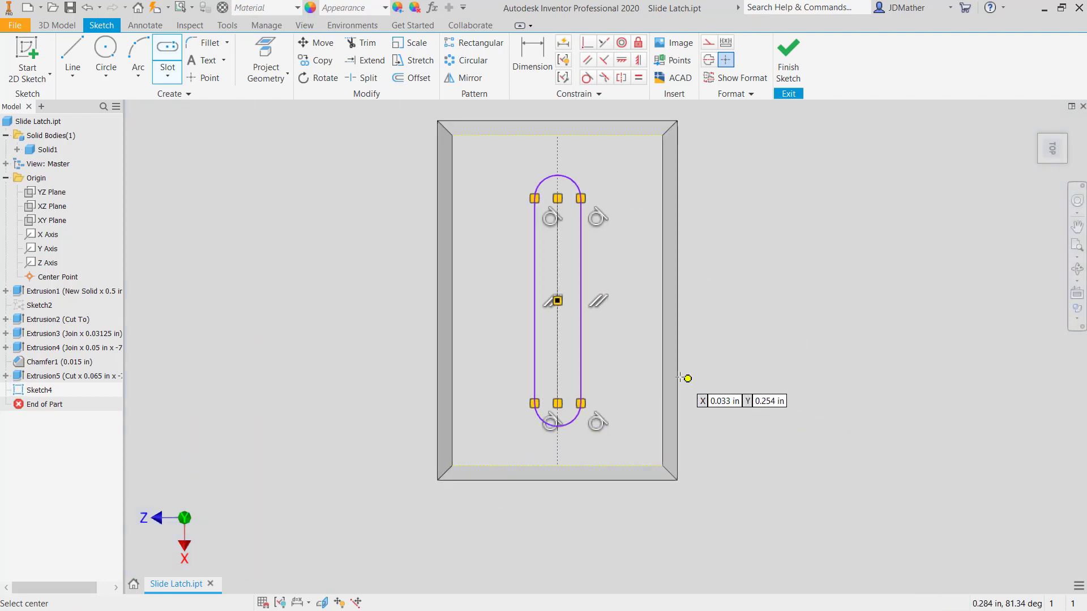
key("d")
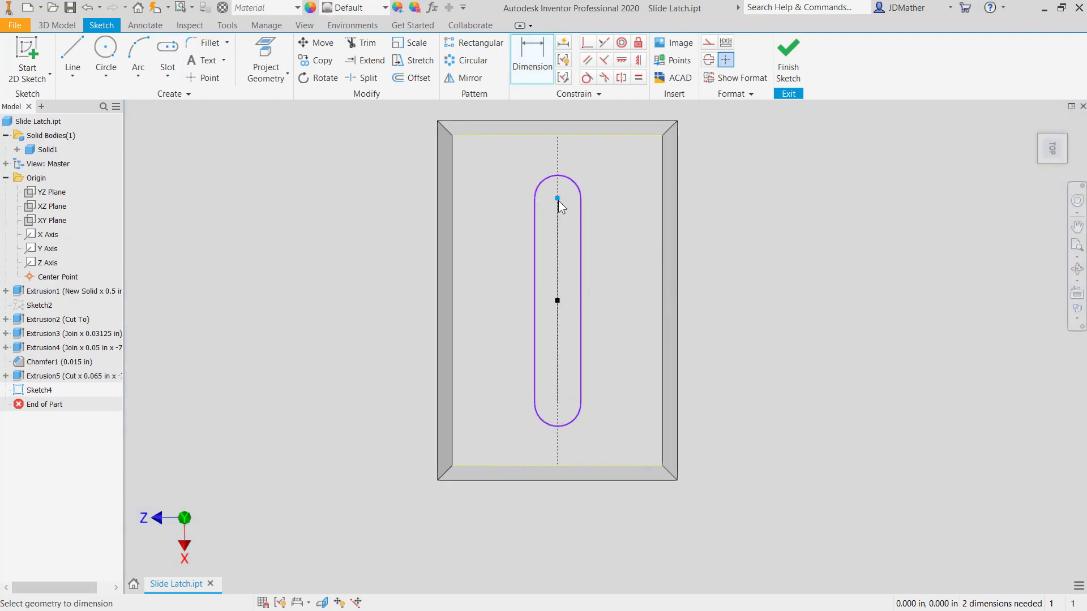
left_click(558, 406)
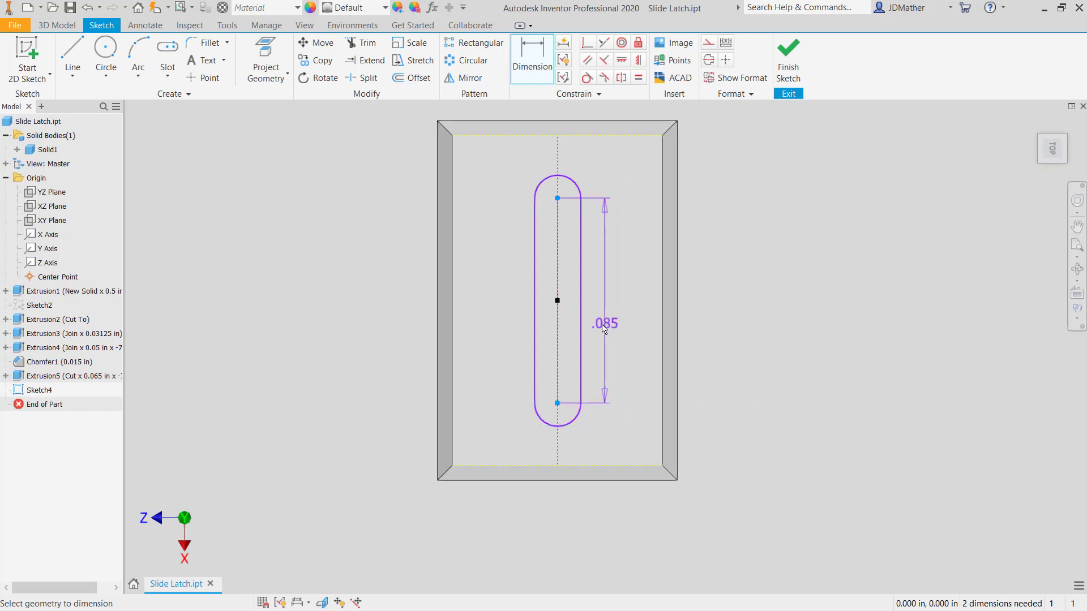
left_click(601, 324)
type(".1")
key("Return")
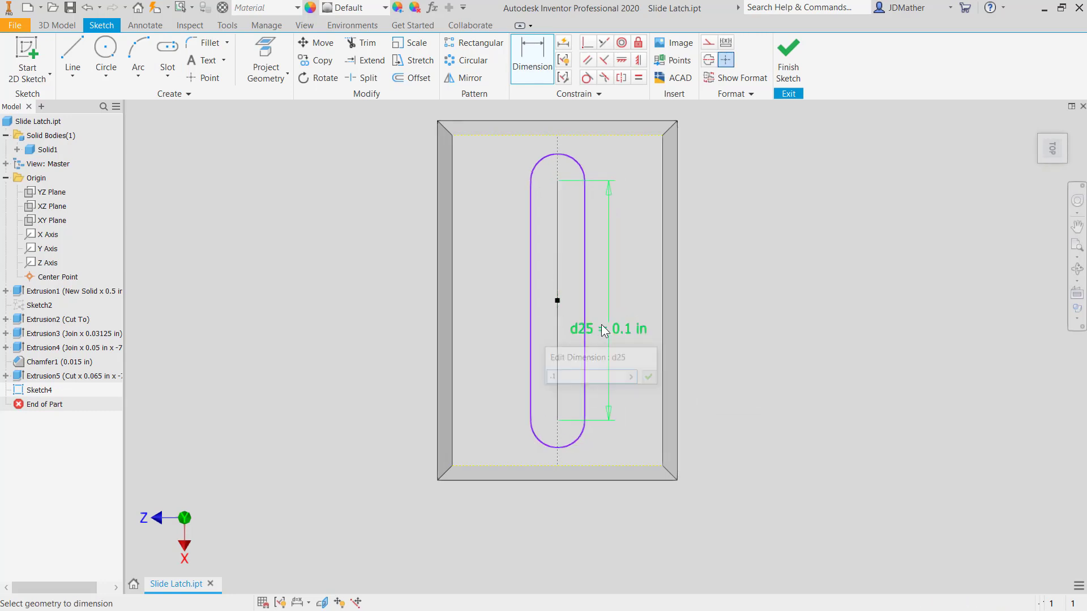
Dimension the slot's width as .005 in between its two straight sides
left_click(531, 231)
left_click(582, 229)
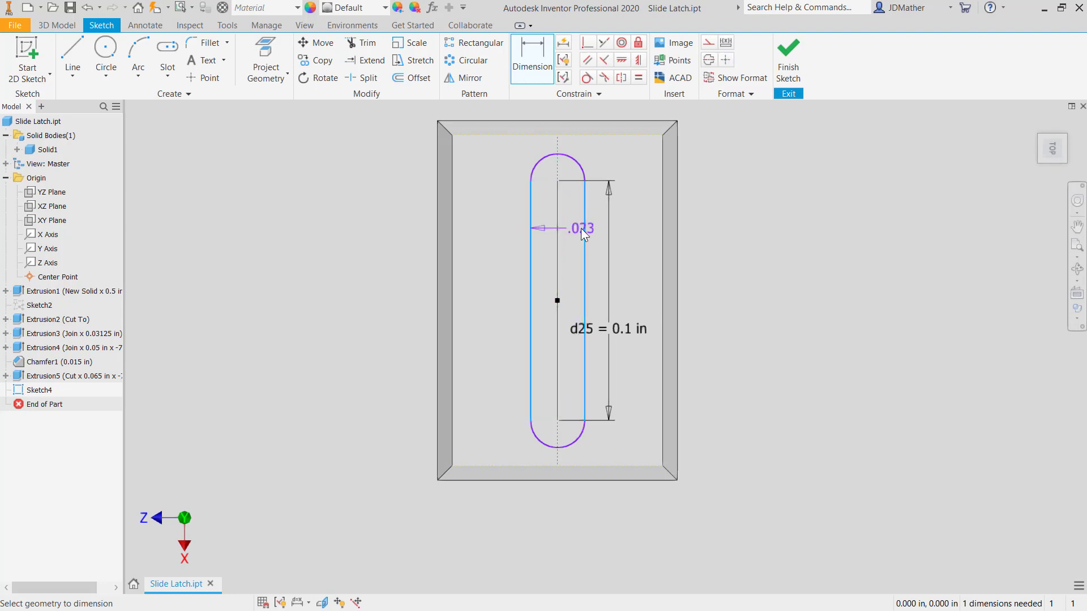
left_click(732, 125)
type(".")
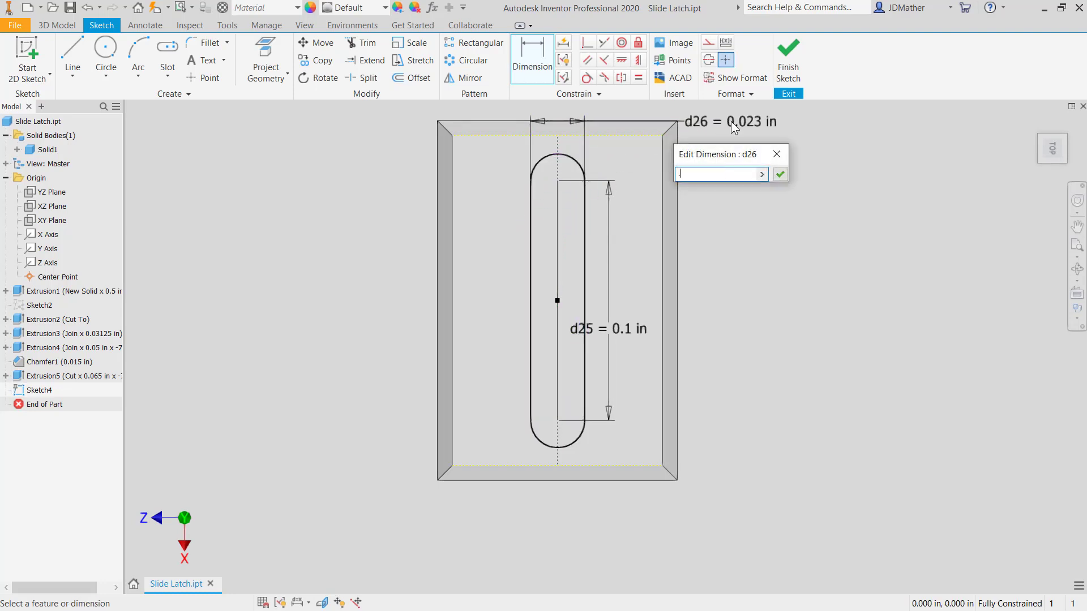
type("005")
key("Return")
Draw a line down the slot's center from one arc end to the other, dividing it lengthwise in half
scroll(527, 189, "up", 2)
key("l")
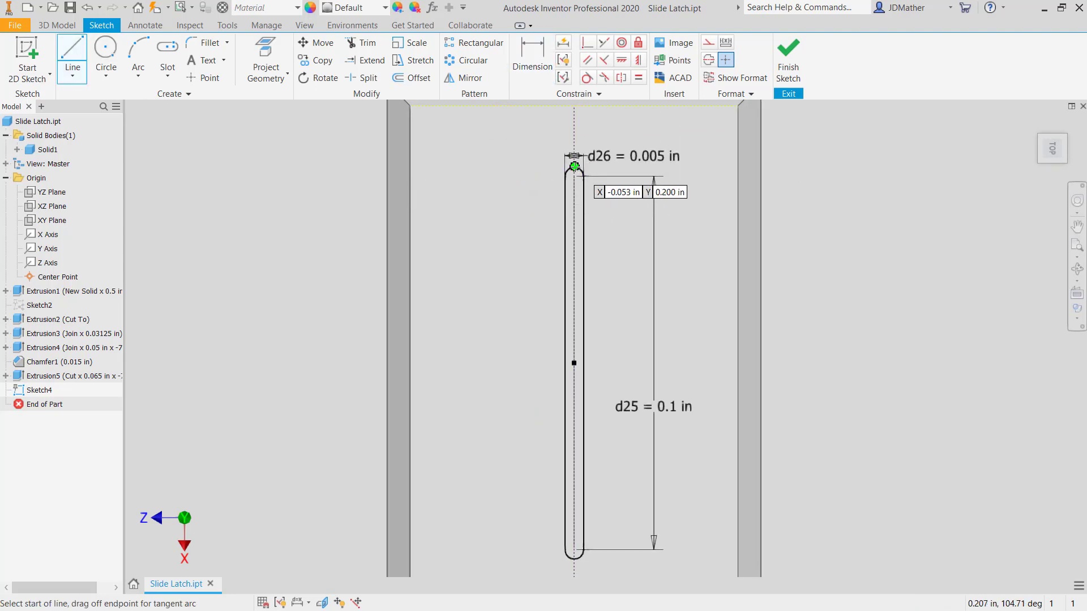
left_click(574, 166)
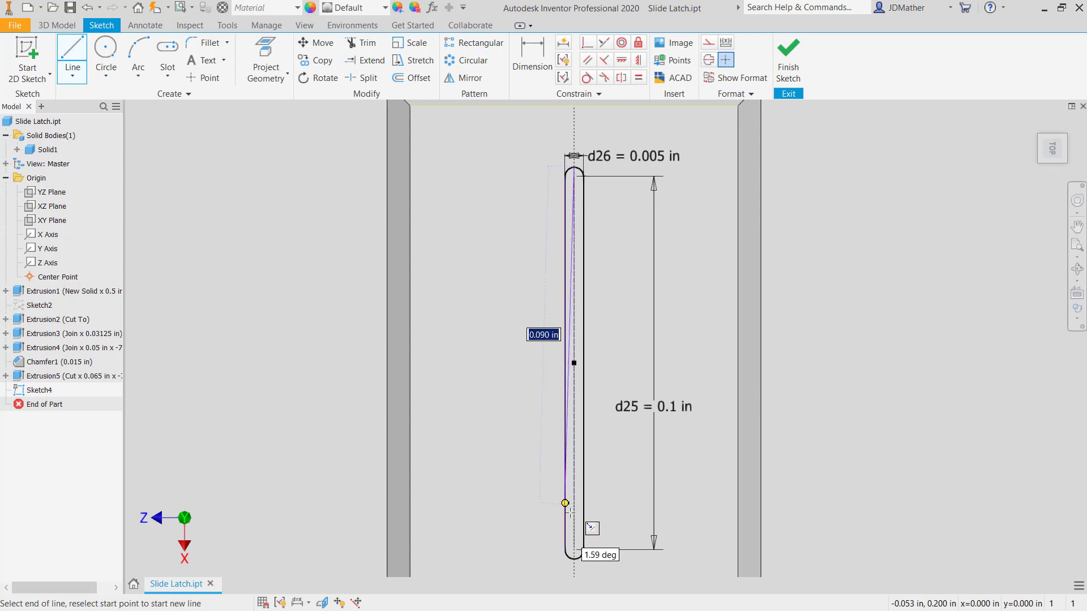
left_click(574, 559)
key("Escape")
key("F5")
Revolve one half of the slot a full 360° about its lengthwise center line as a join, forming a grip rib
left_click(63, 24)
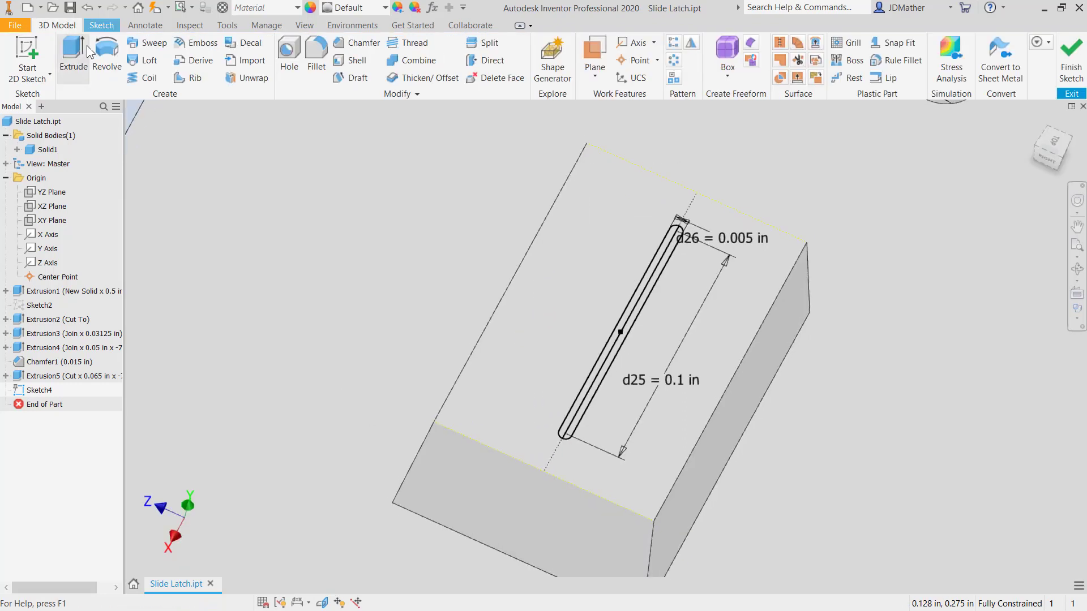
left_click(106, 52)
left_click(554, 388)
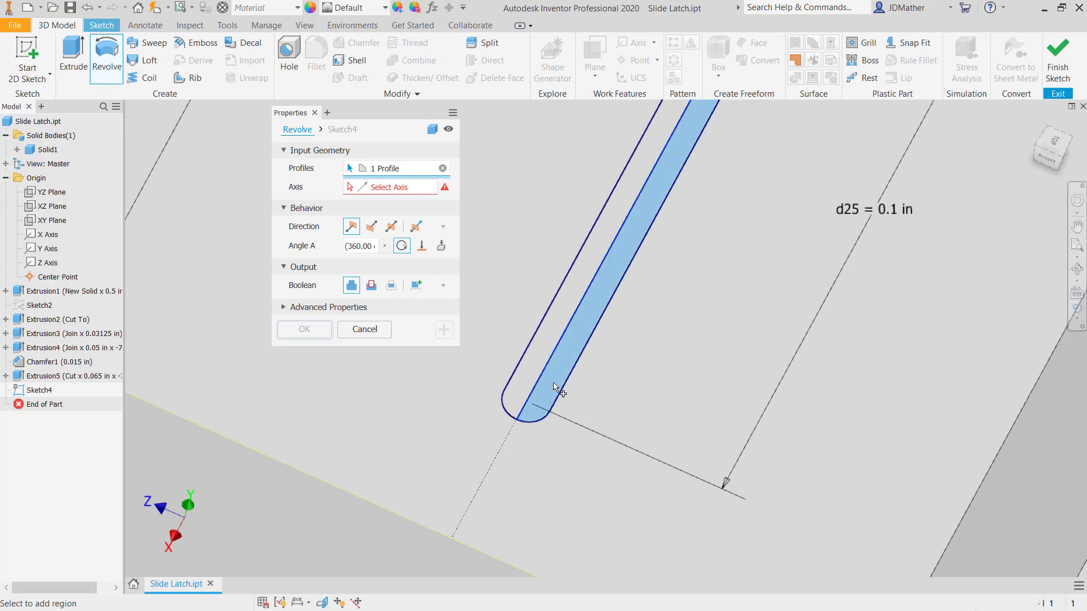
scroll(555, 387, "down", 5)
scroll(509, 295, "up", 3)
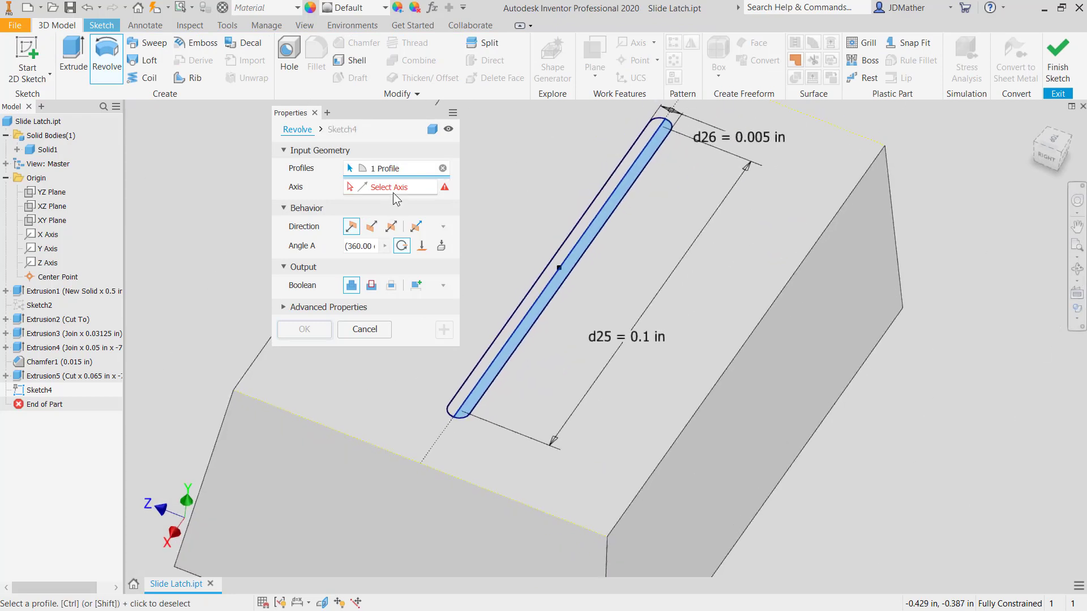
left_click(394, 189)
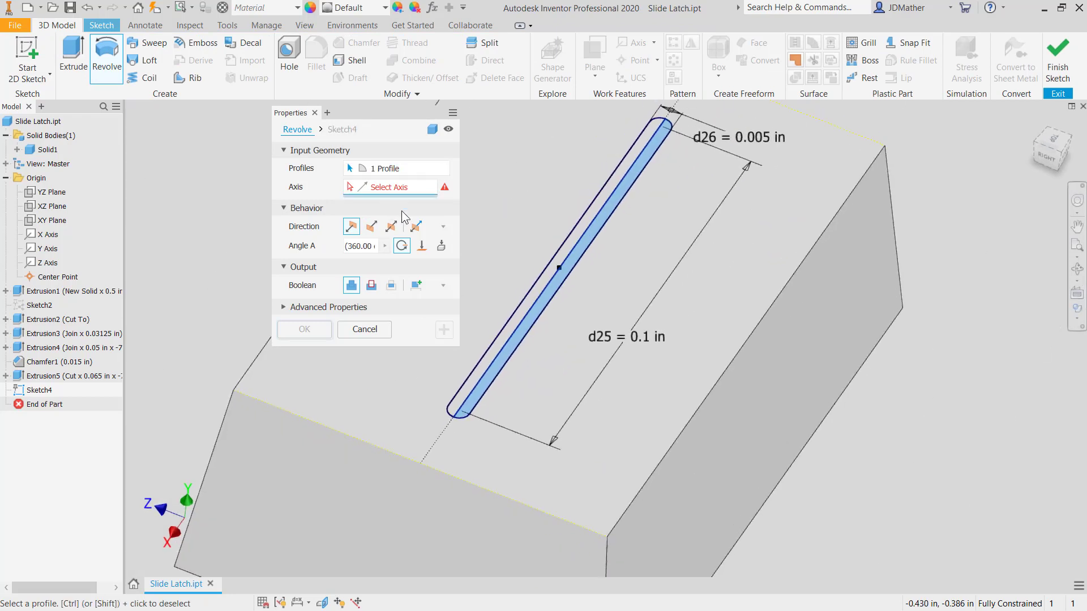
left_click(486, 368)
left_click(301, 331)
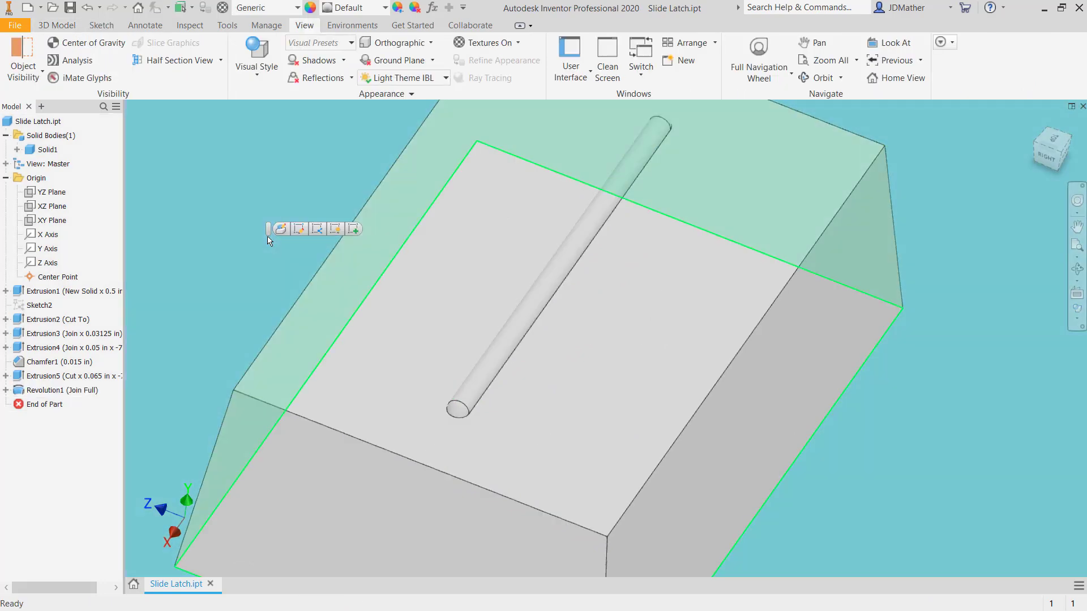
Pattern the revolved rib along the thumb pad's short top edge with 5 instances spaced .015 in, distributed symmetrically about the original
scroll(270, 240, "down", 5)
left_click(56, 24)
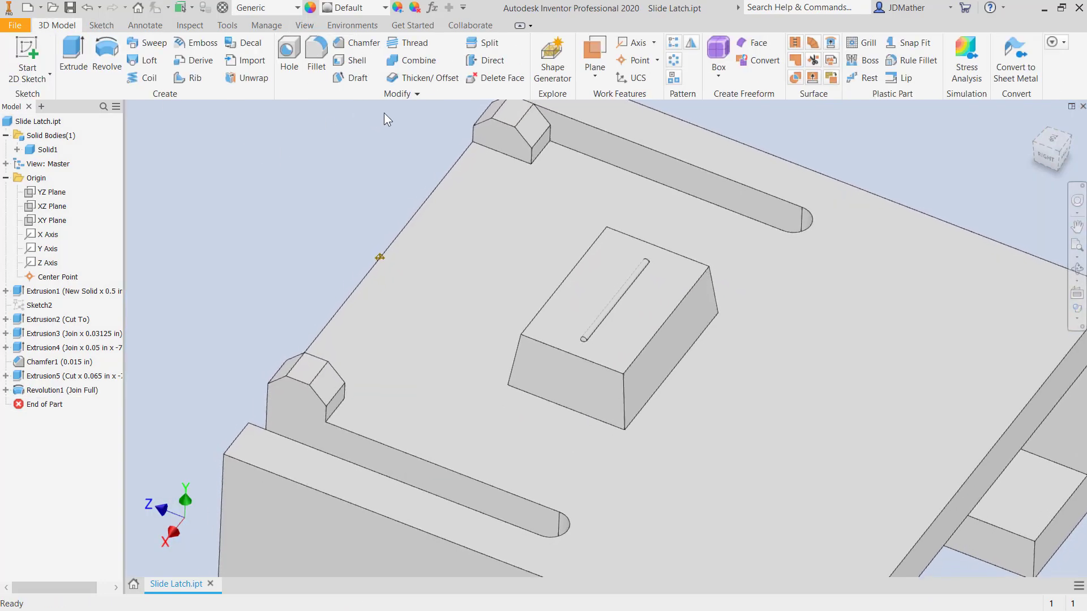
left_click(673, 43)
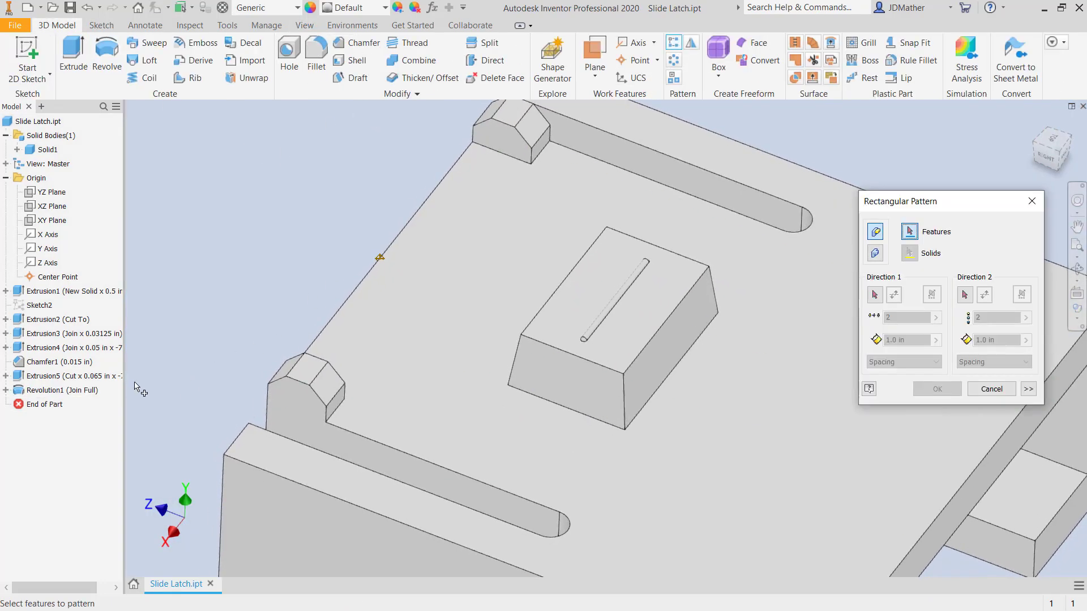
left_click(65, 390)
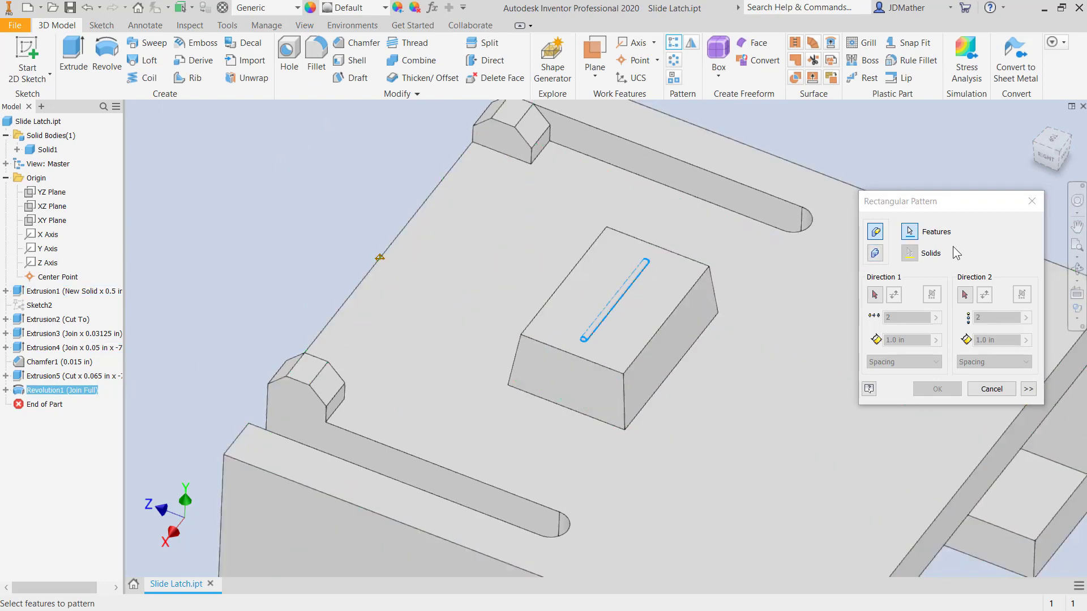
left_click(875, 295)
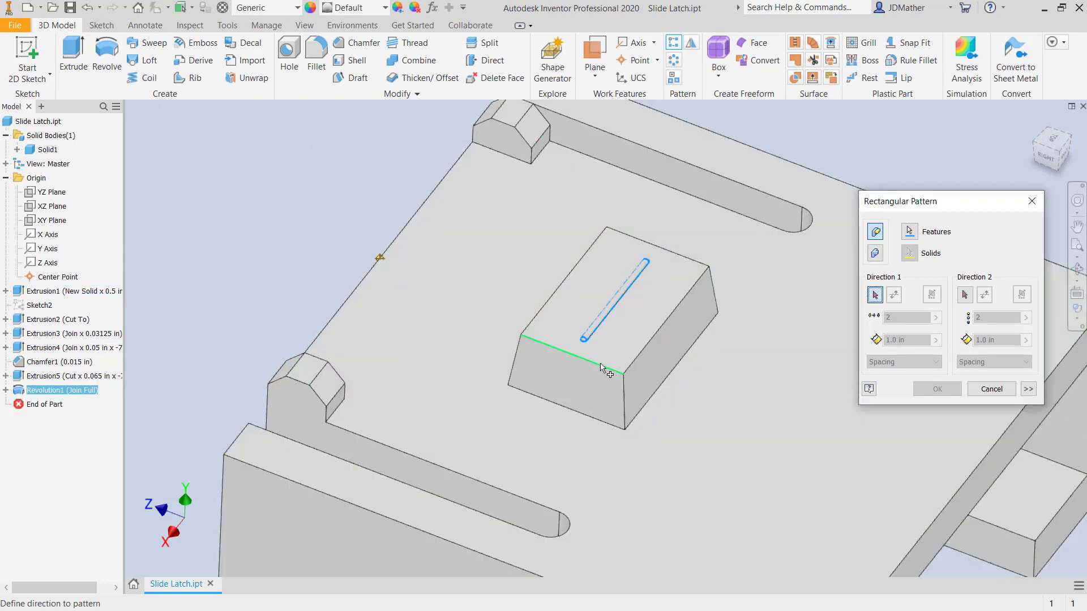
left_click(600, 365)
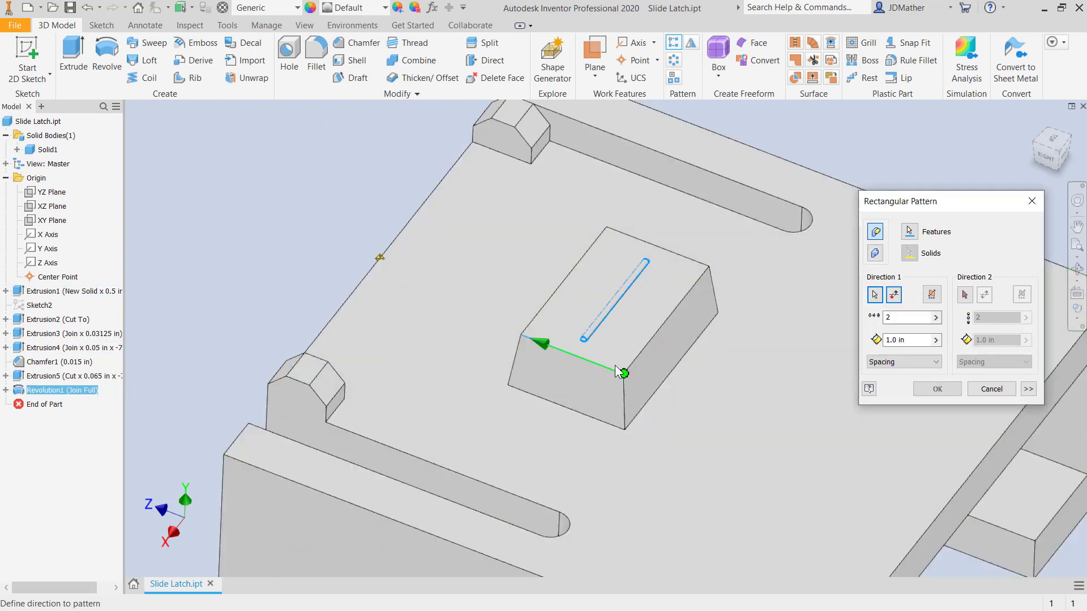
left_click(921, 318)
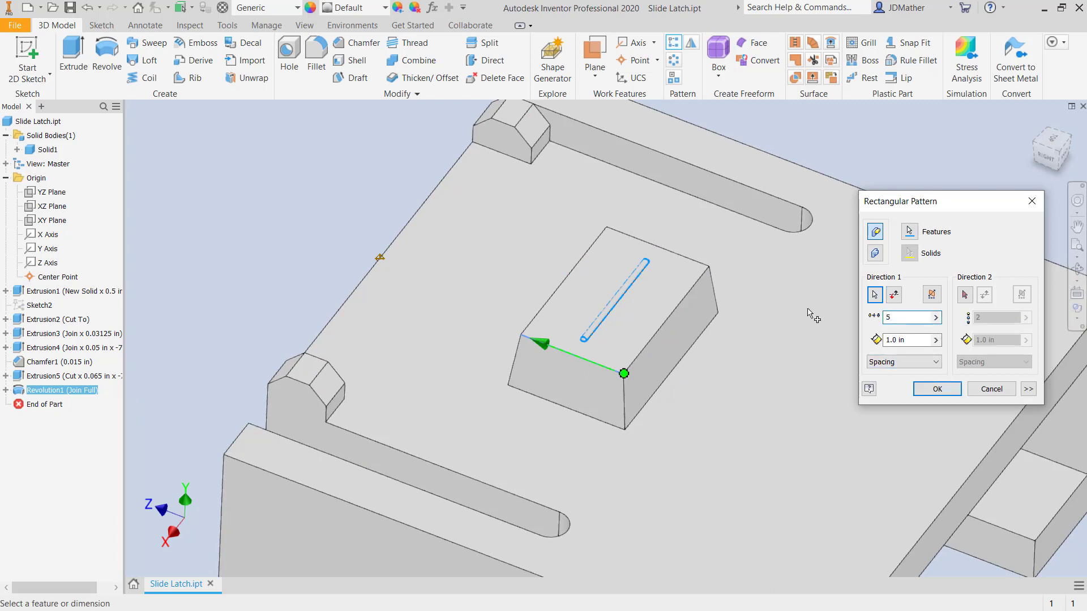
key("Tab")
type(".015")
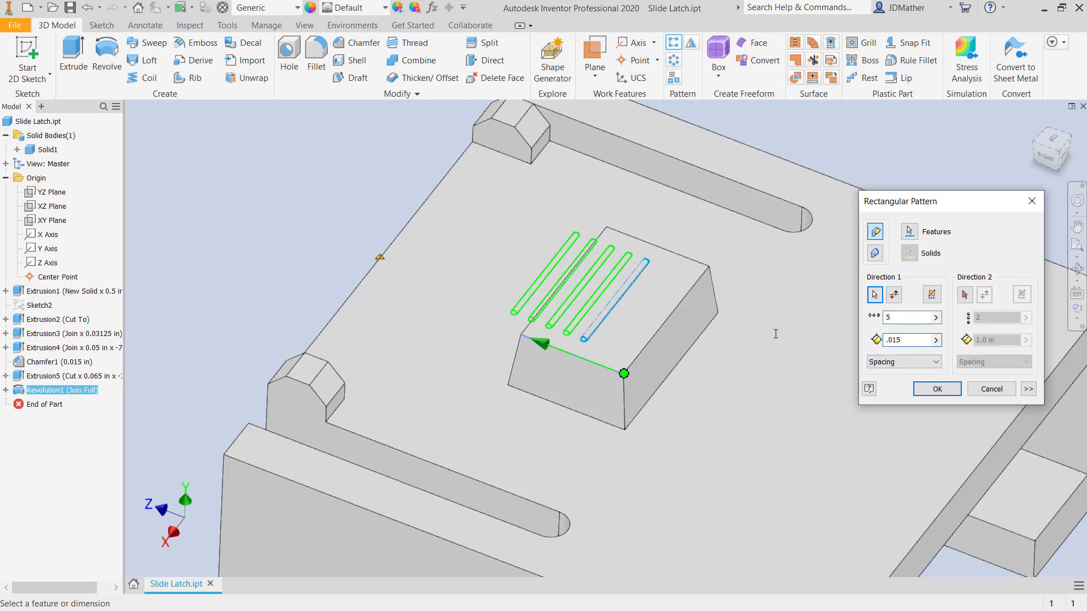
left_click(932, 296)
left_click(937, 389)
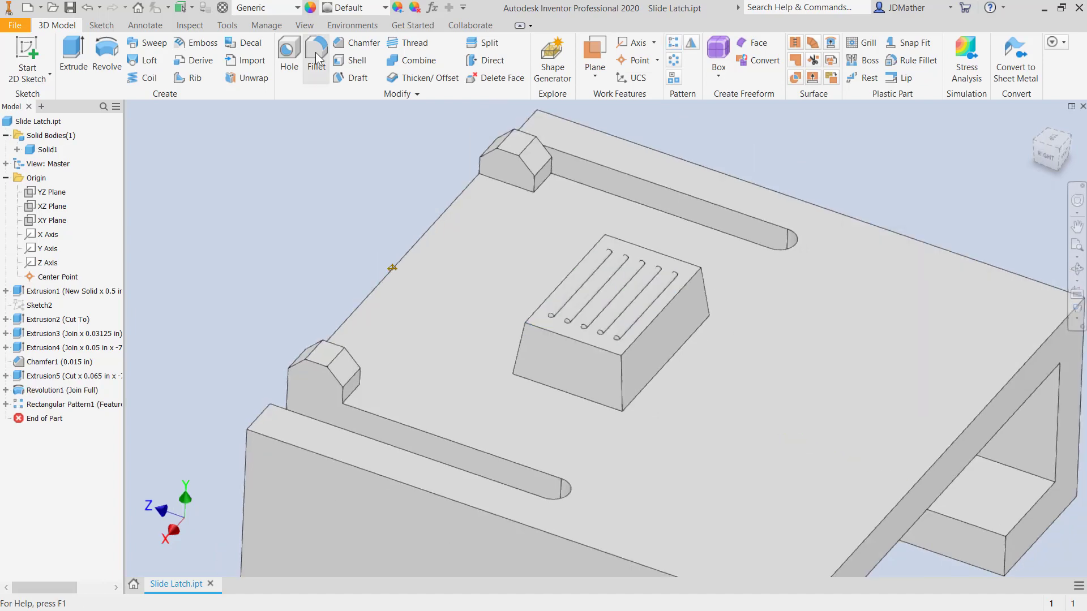
Fillet the thumb pad's four corner edges and its top and base perimeter edges with a .005 in radius
left_click(315, 52)
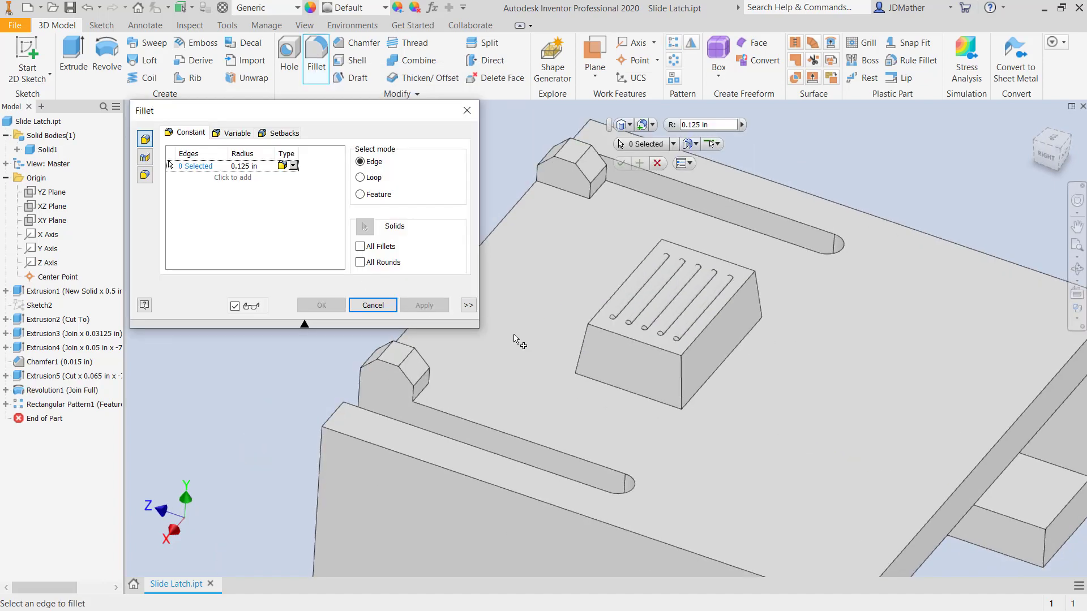
left_click(583, 347)
left_click(682, 385)
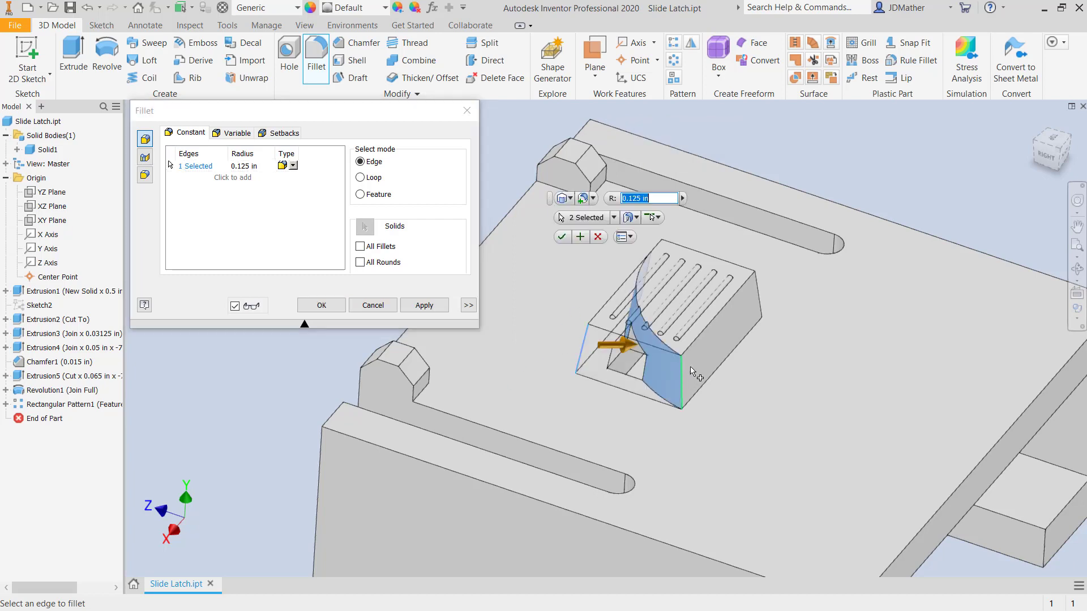
left_click(757, 296)
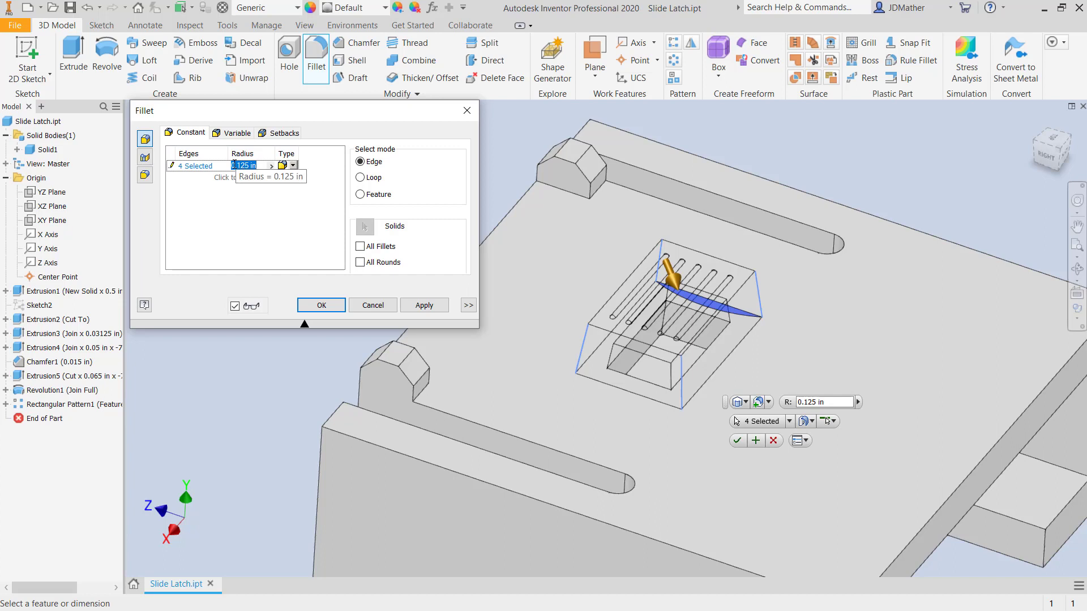
key("BackSpace")
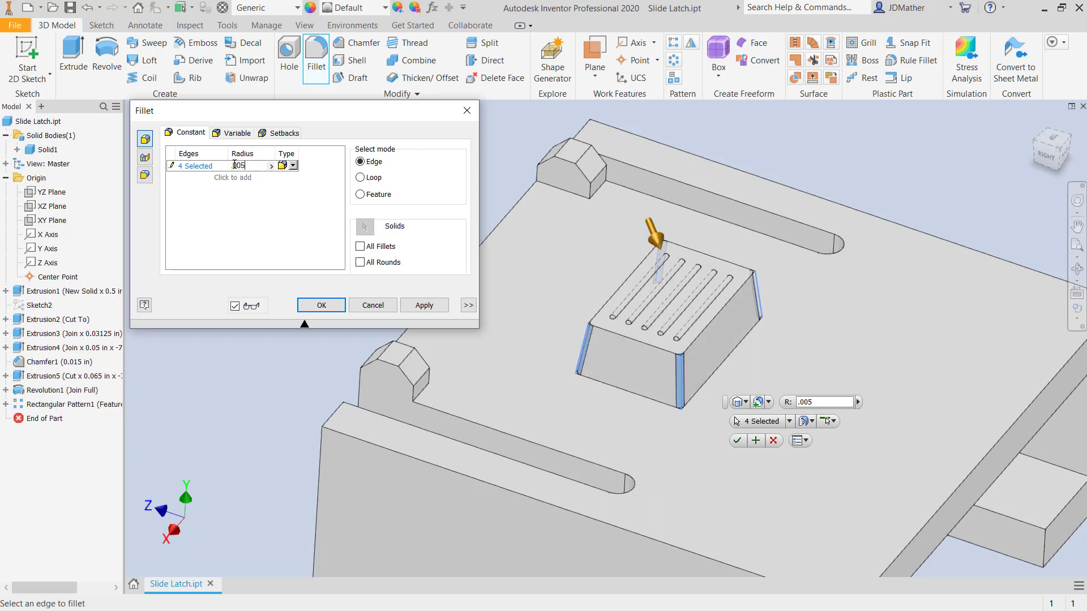
left_click(624, 338)
left_click(714, 318)
left_click(732, 265)
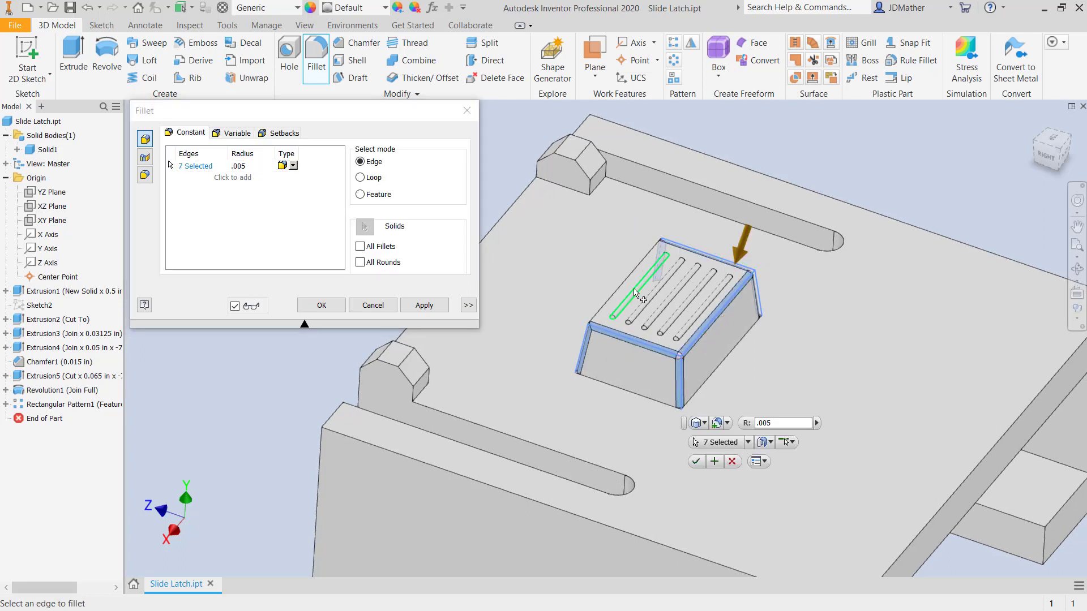
left_click(627, 282)
left_click(629, 390)
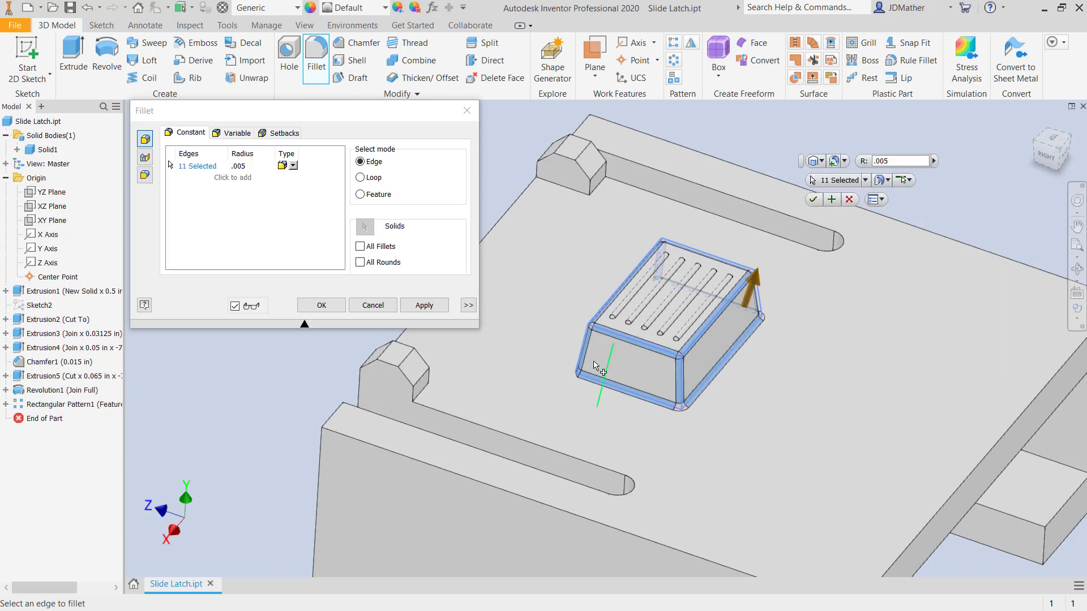
Assign ABS Plastic as the part's material and hide the origin center point
left_click(266, 8)
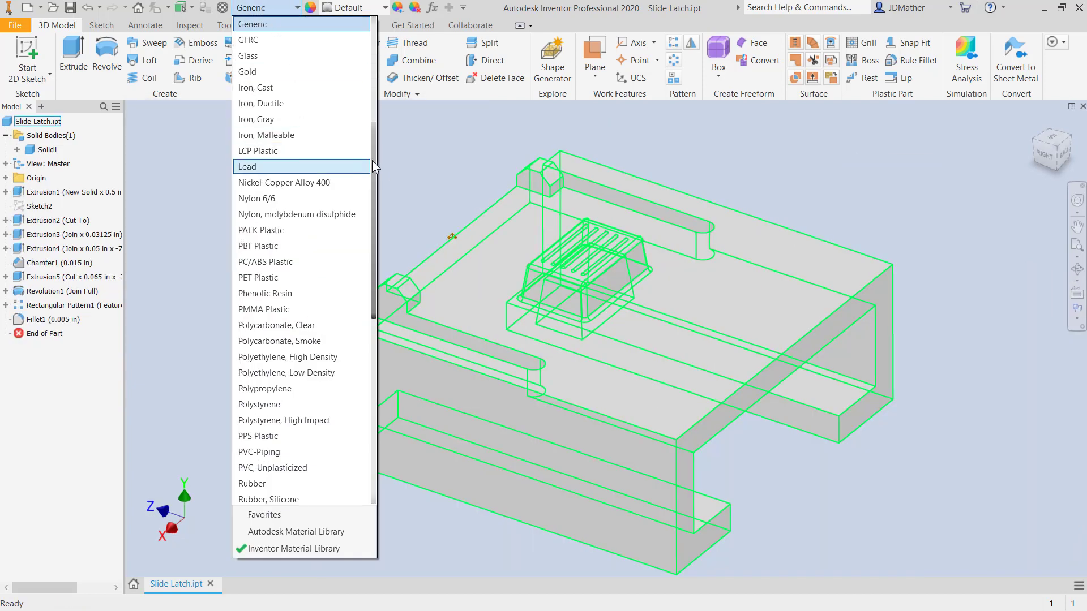
left_click_drag(372, 161, 374, 90)
left_click_drag(373, 90, 373, 65)
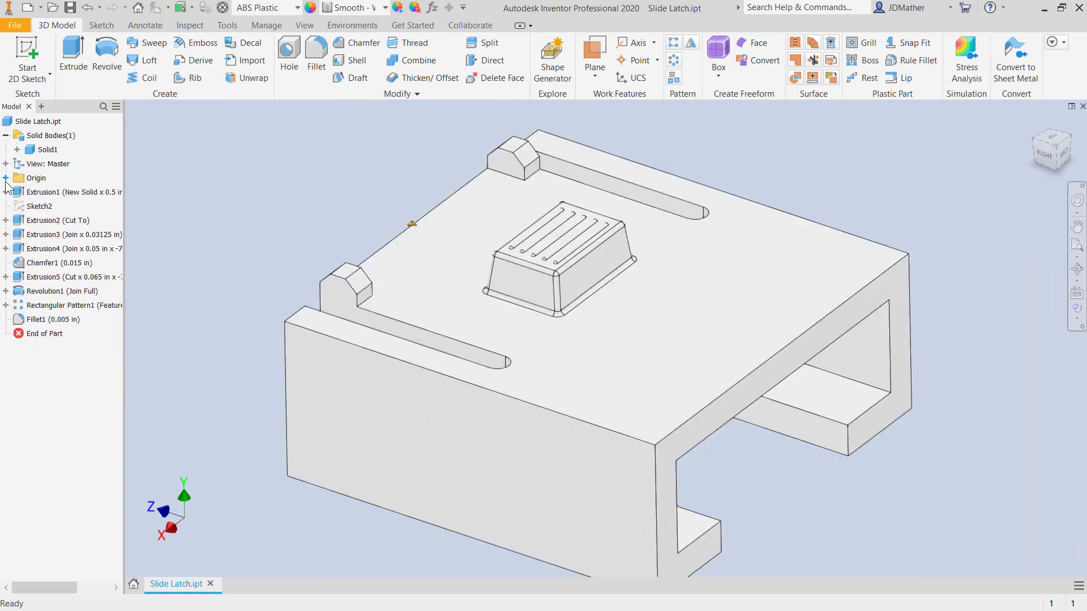
left_click(6, 178)
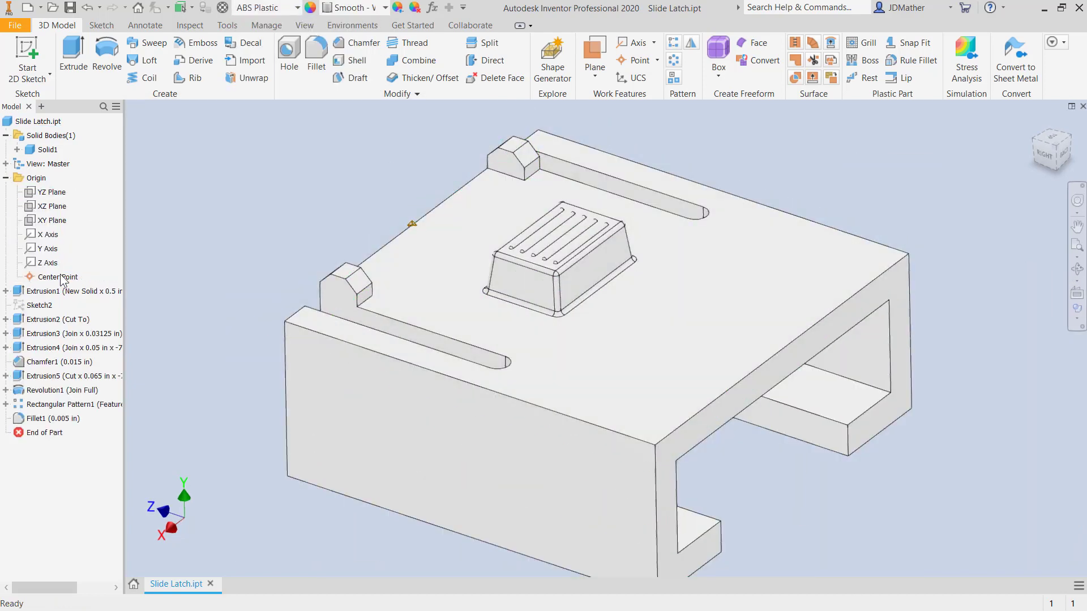
right_click(60, 277)
Mark the Slot_Width, Slot_Length and Thumb_Position parameters as key and export parameters
left_click(433, 8)
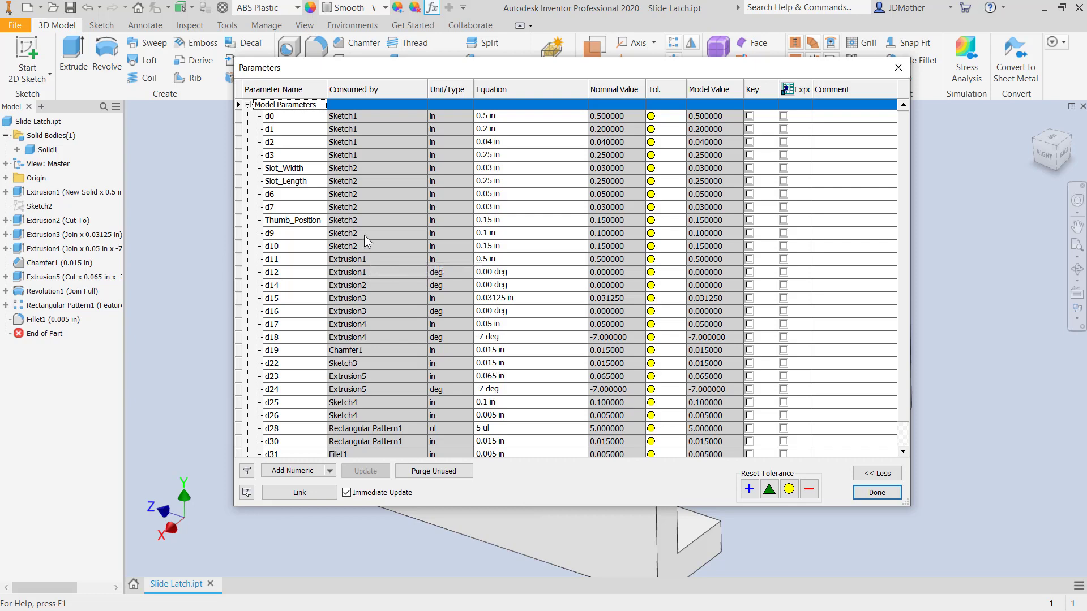
scroll(306, 187, "down", 1)
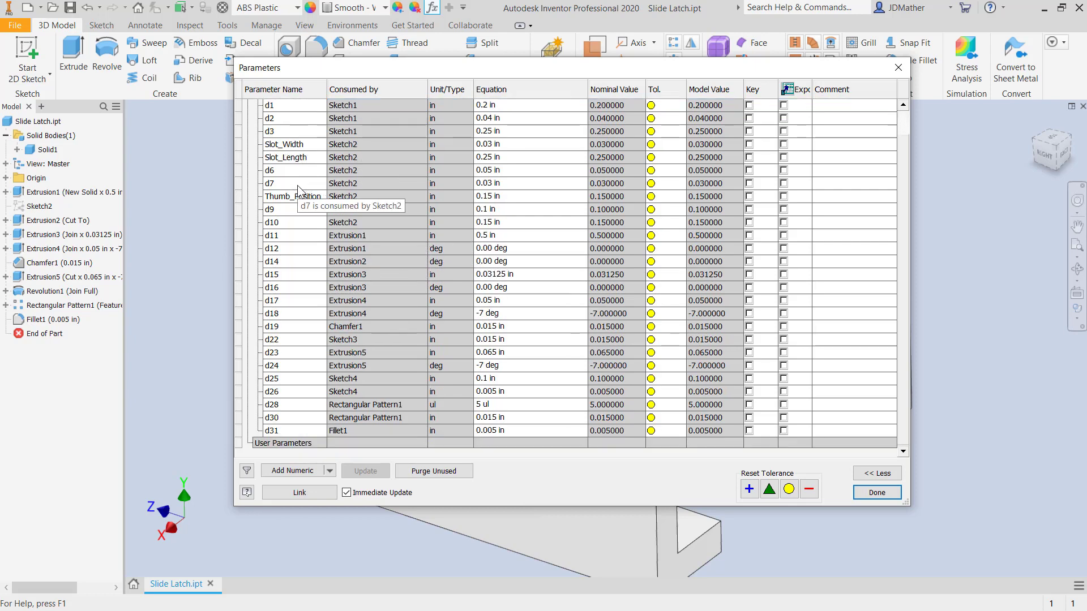
scroll(303, 176, "up", 1)
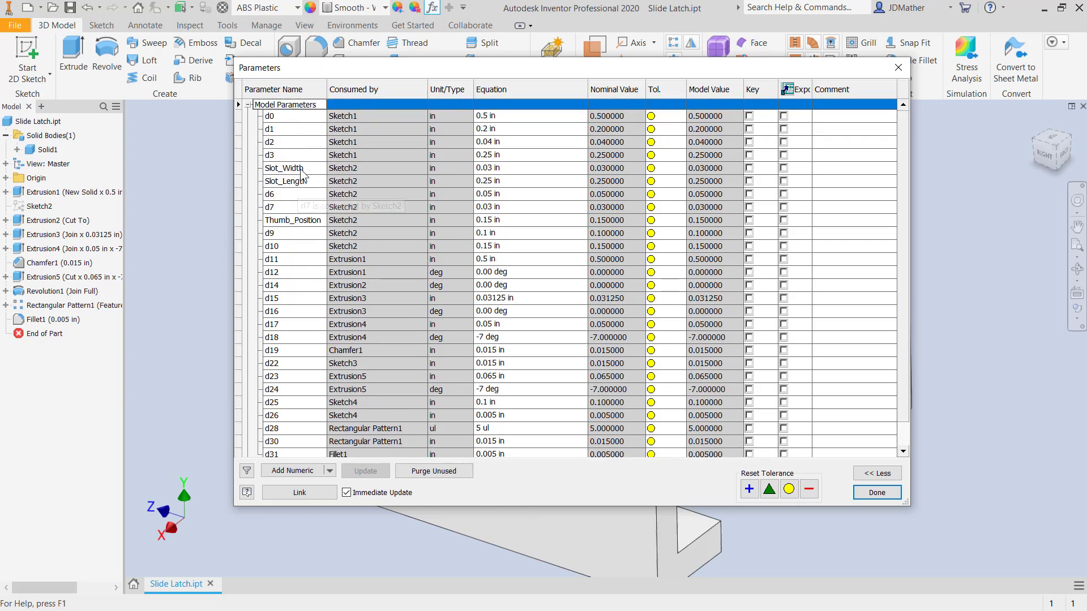
left_click(749, 168)
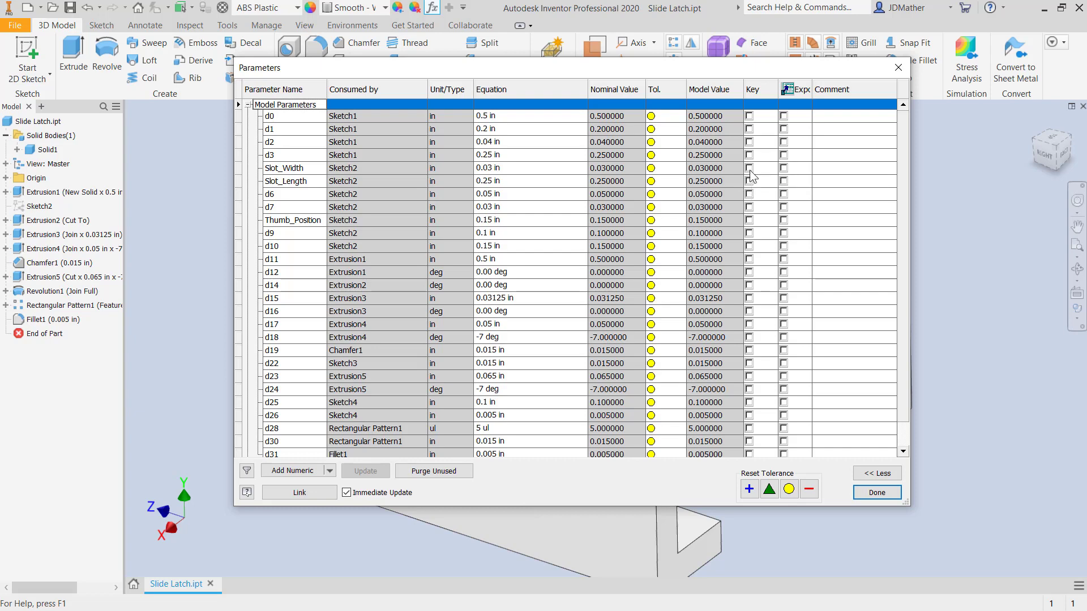
left_click(783, 168)
left_click(749, 181)
left_click(784, 181)
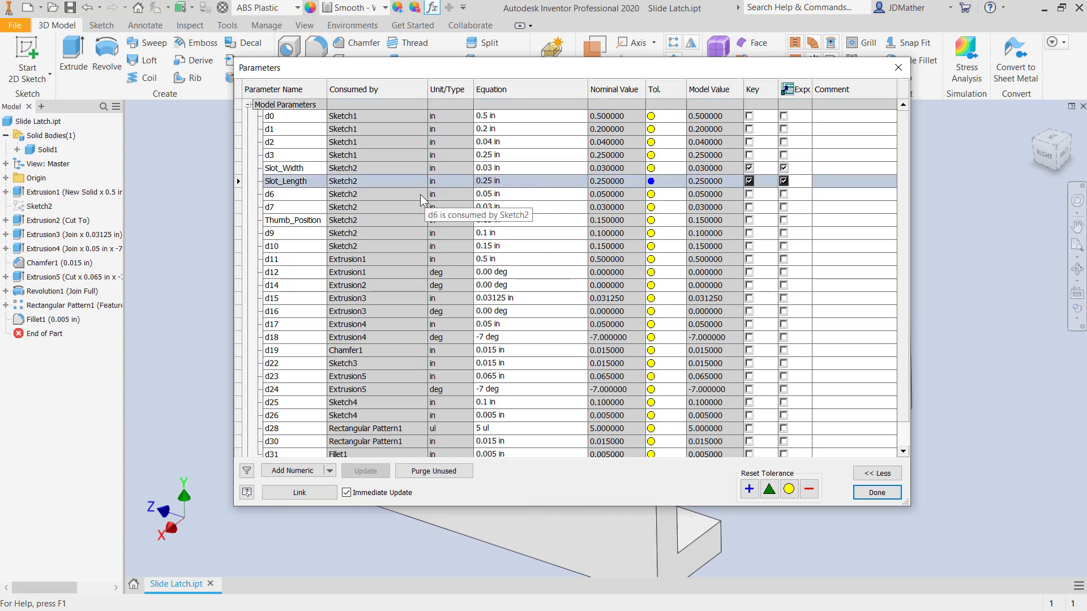
left_click(749, 220)
left_click(784, 220)
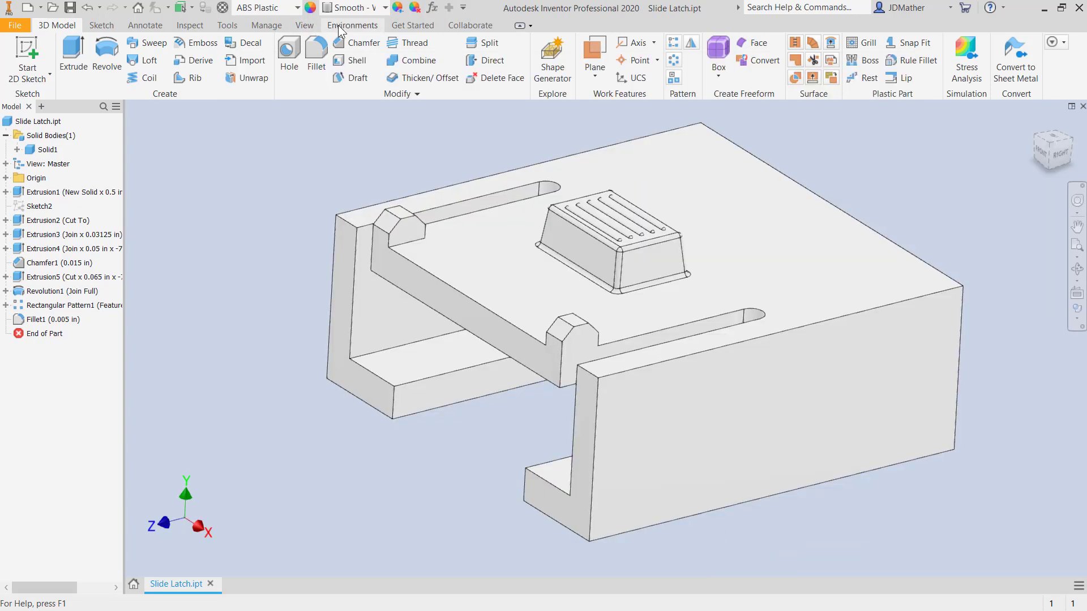
Open the stress analysis environment and create a static analysis study for the latch
left_click(341, 26)
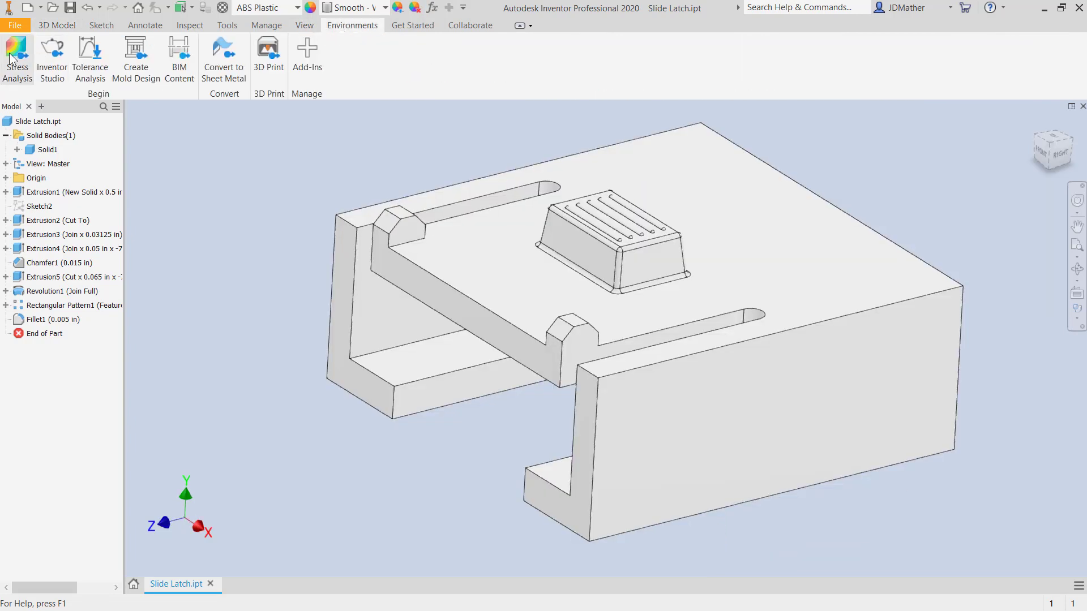
left_click(15, 54)
left_click(562, 514)
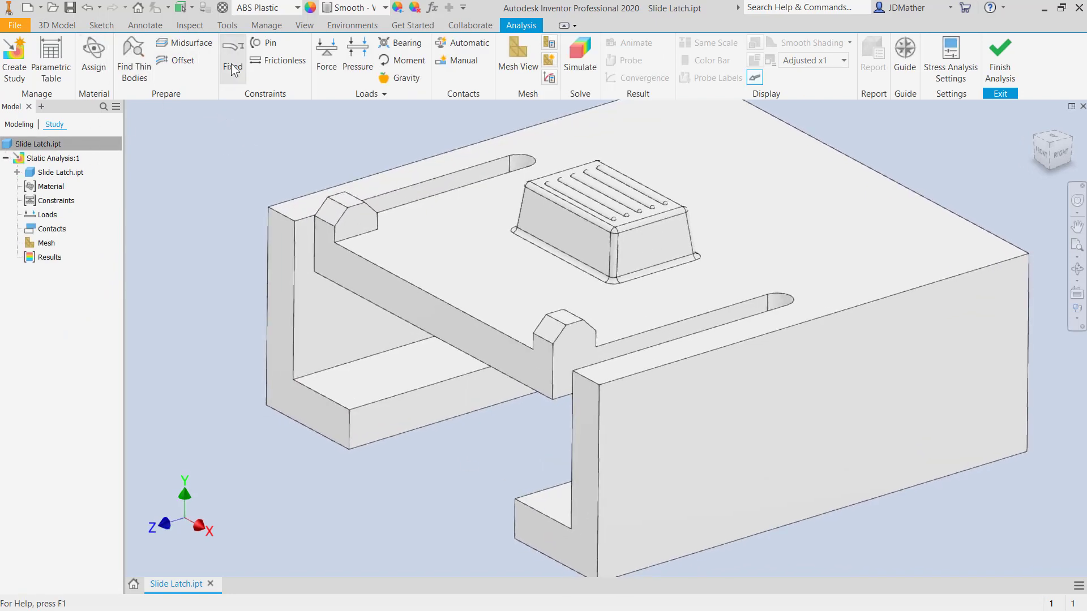
Apply a separate fixed constraint to the underside face of each of the latch's two side rails
left_click(231, 64)
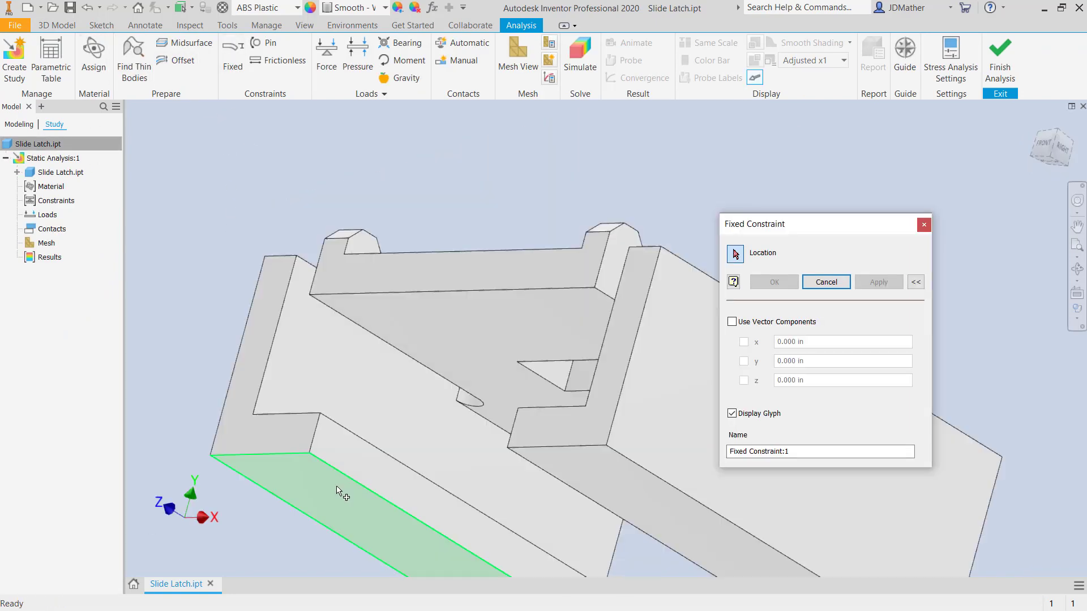
left_click(342, 493)
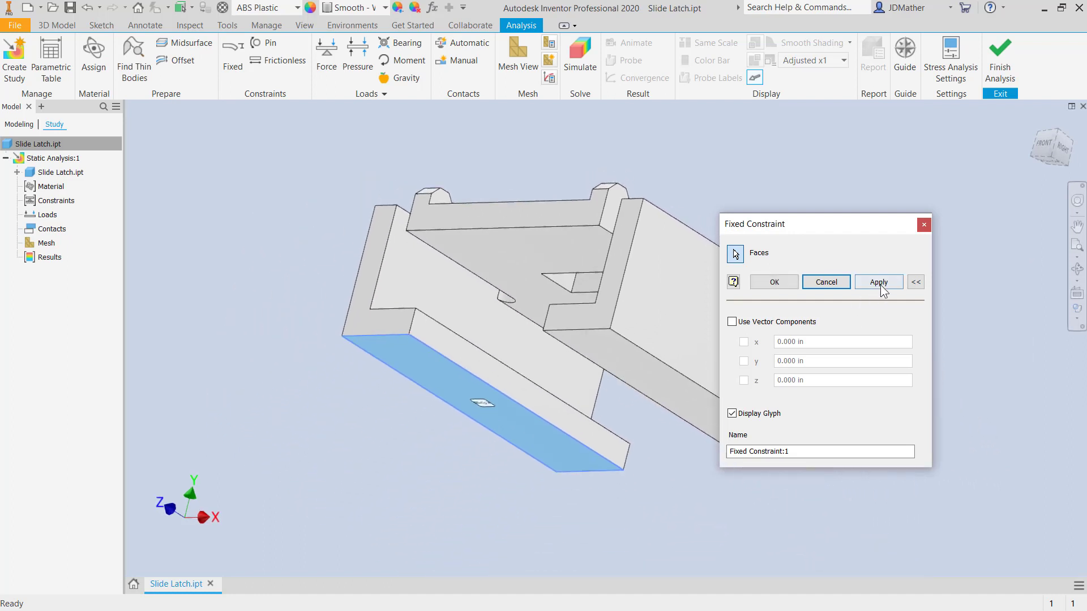
left_click(881, 284)
left_click(670, 391)
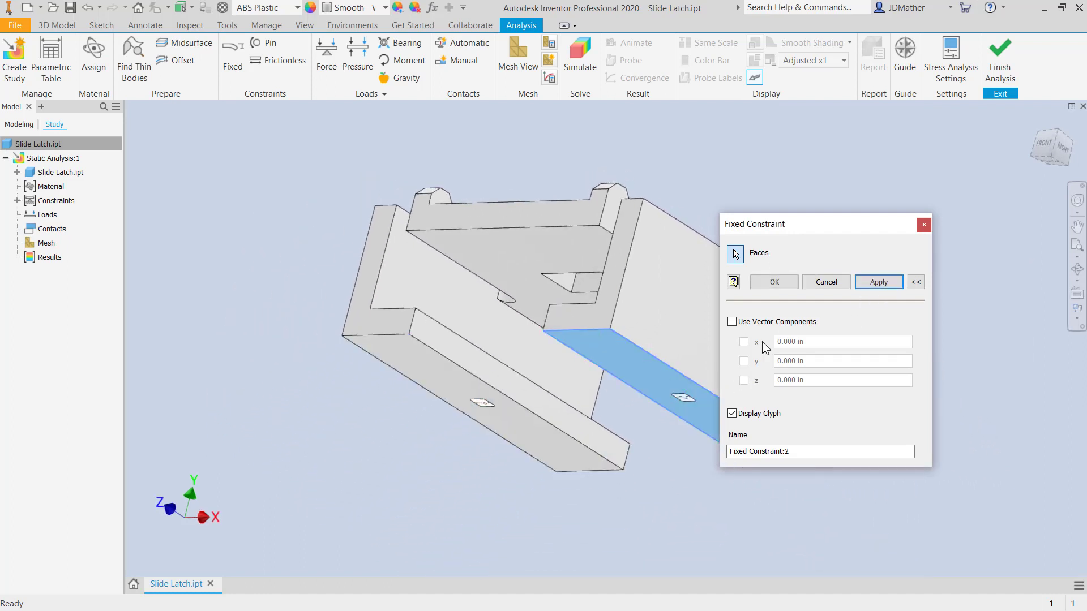
left_click(787, 284)
Apply a separate frictionless constraint to each of the latch's two outer side faces
key("F6")
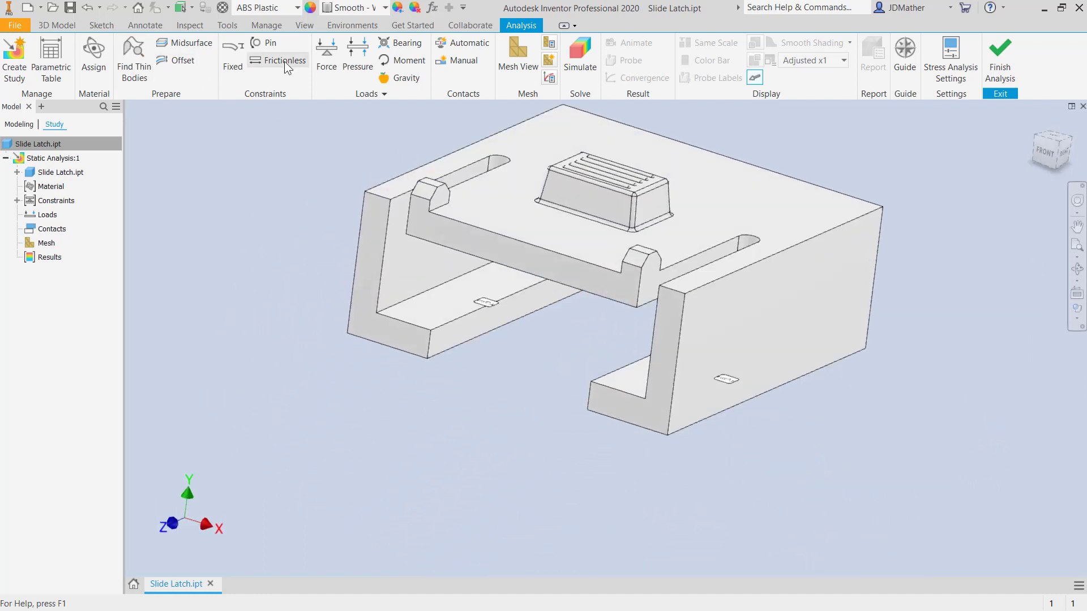
left_click(285, 60)
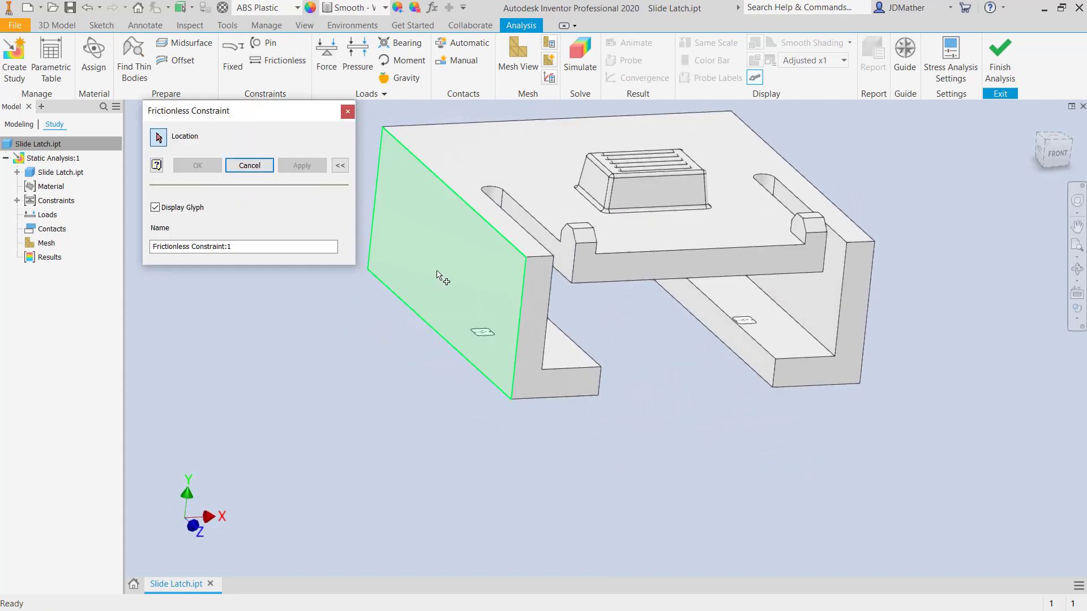
left_click(440, 274)
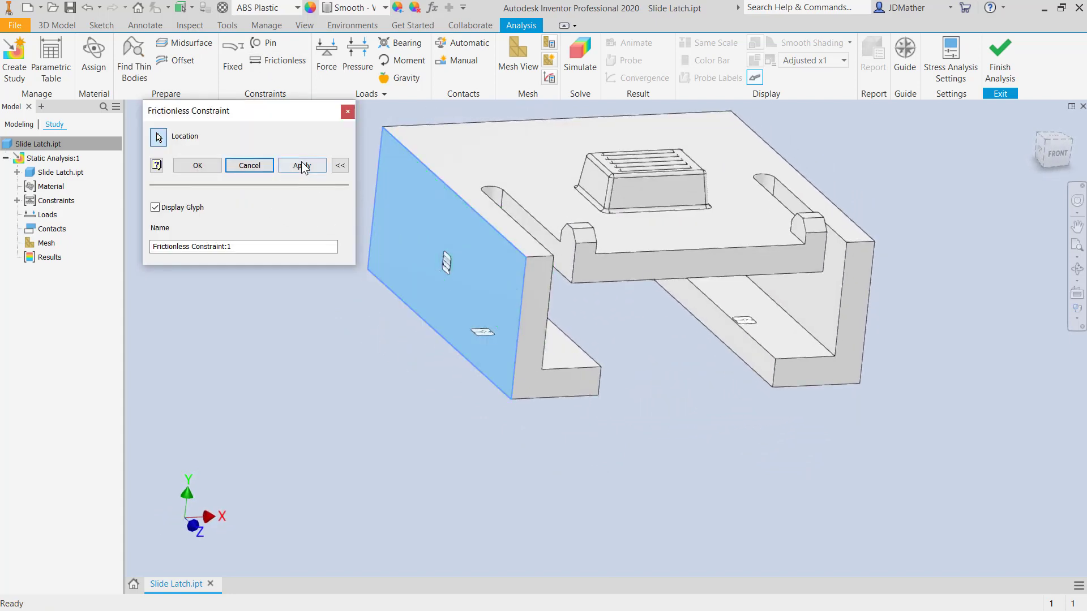
left_click(301, 165)
left_click(816, 340)
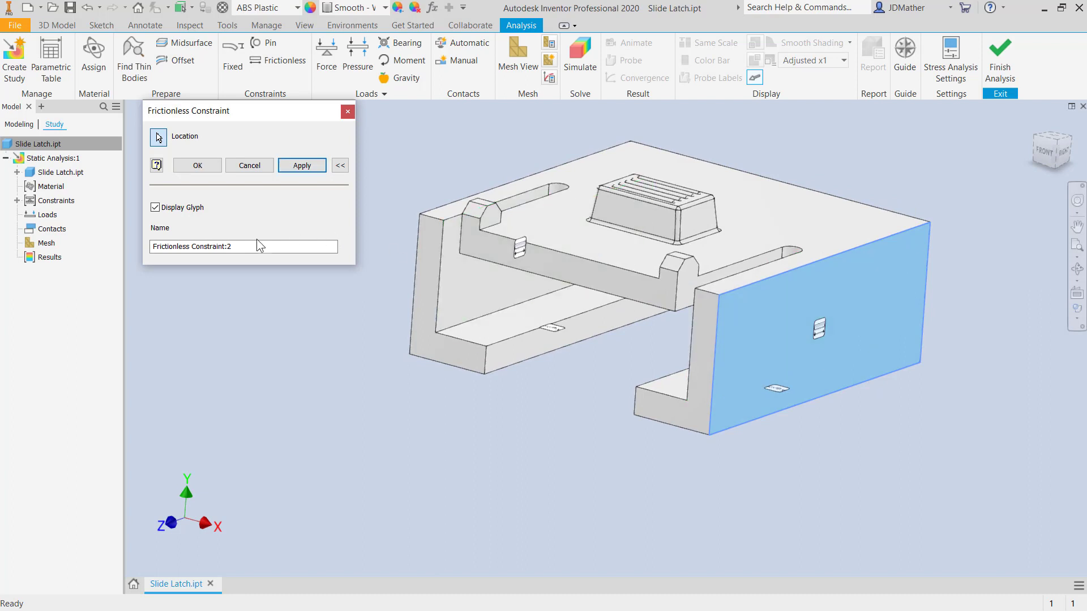
left_click(197, 165)
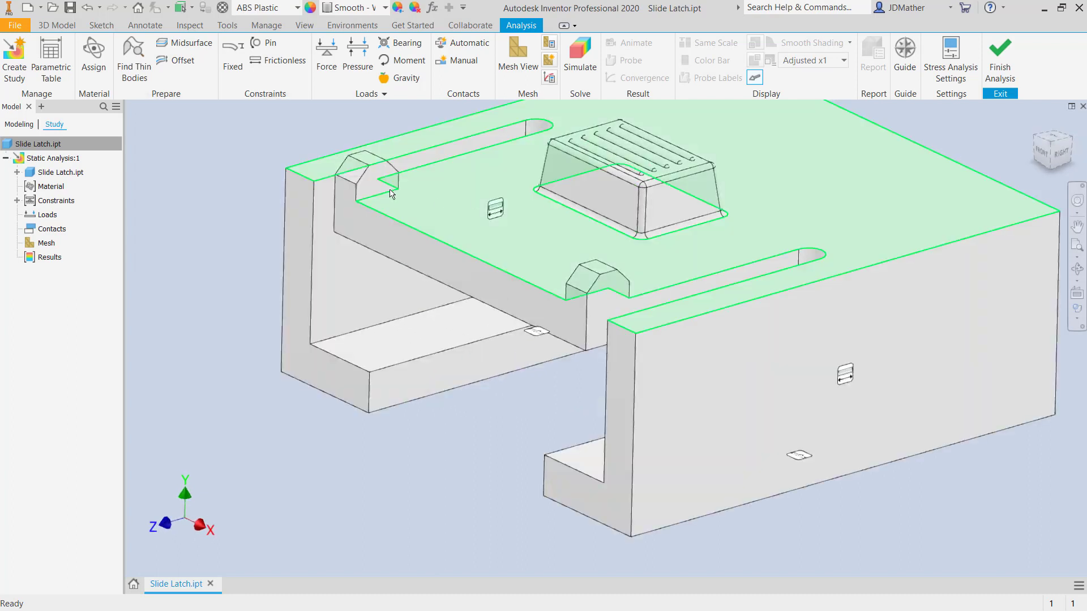
Measure the distance from a chamfered tab's top face down to the latch's top face
middle_click_drag(365, 169, 379, 154, "shift")
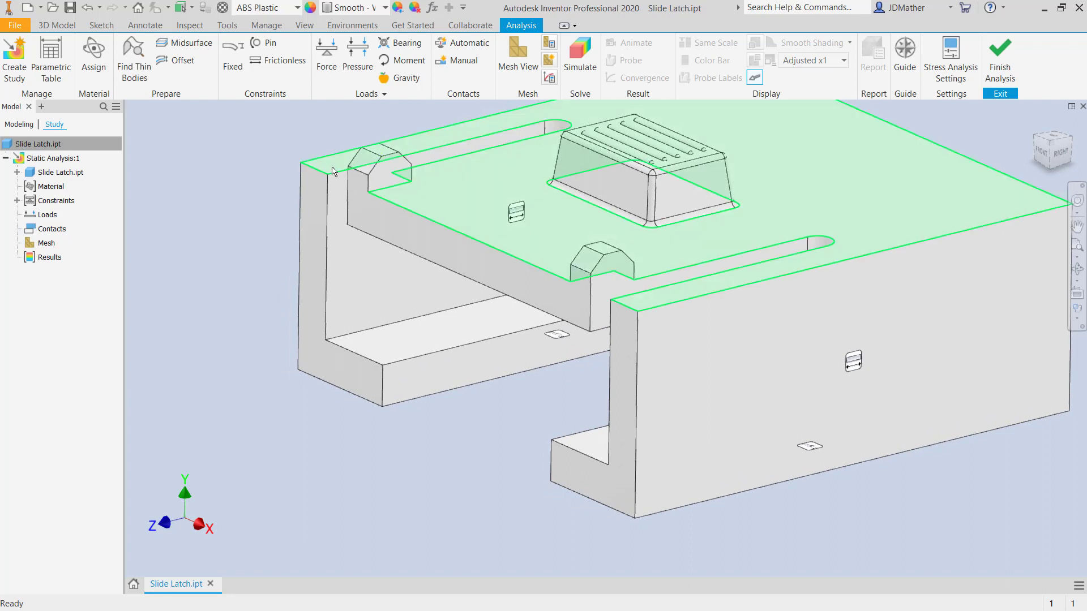
scroll(242, 194, "down", 2)
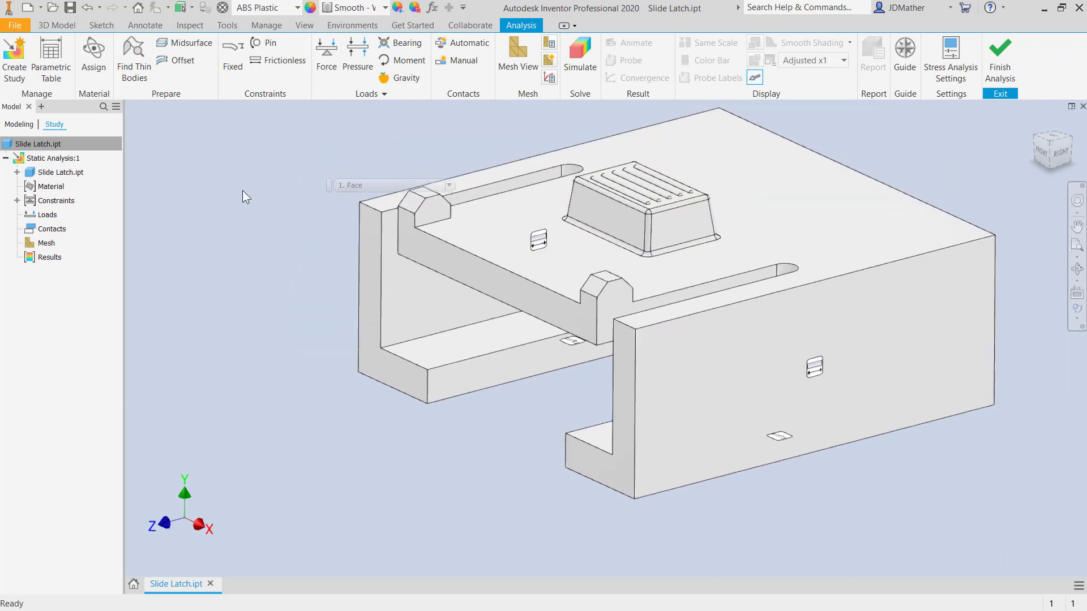
middle_click_drag(423, 195, 433, 179, "shift")
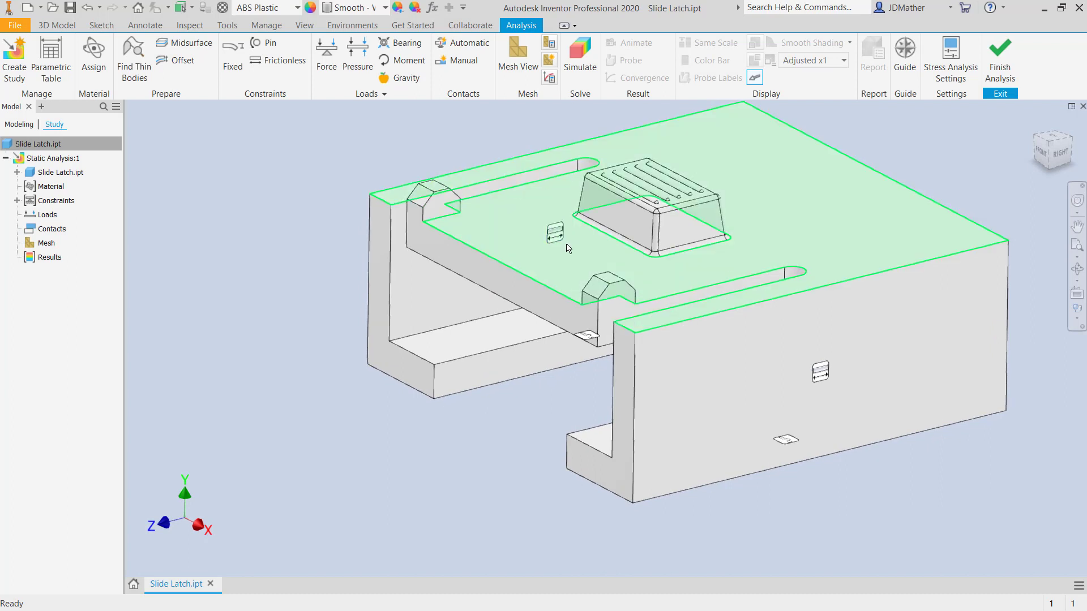
middle_click_drag(334, 196, 243, 104, "shift")
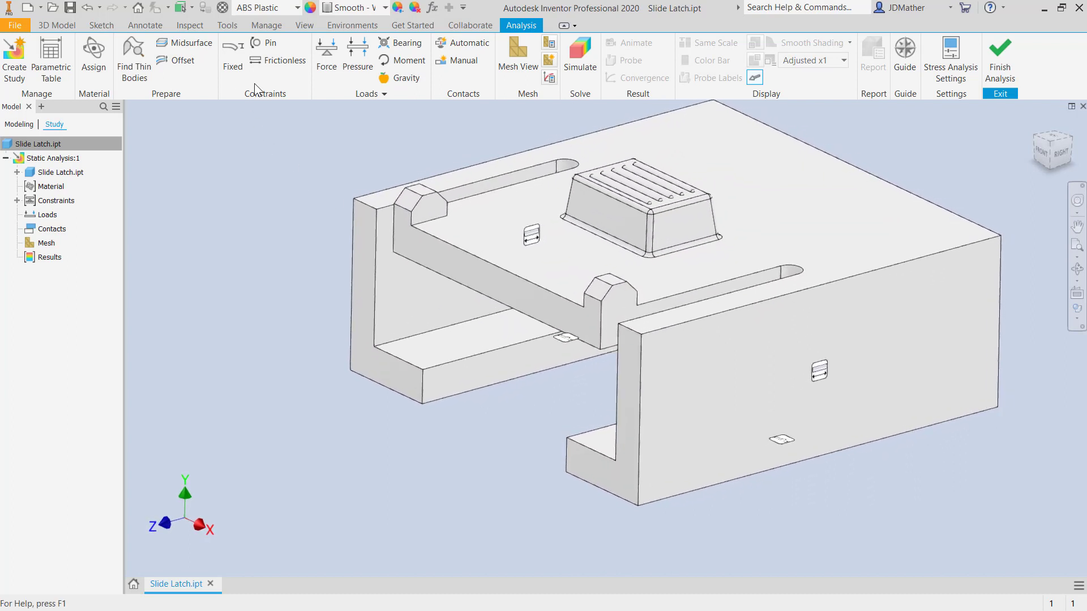
left_click(182, 25)
left_click(19, 54)
left_click(420, 191)
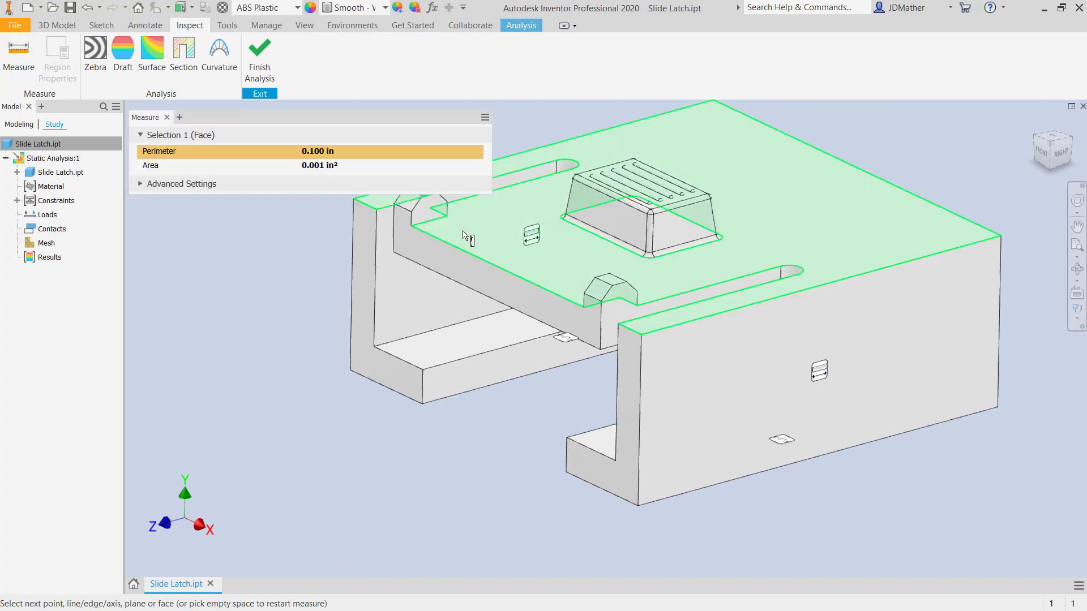
left_click(469, 233)
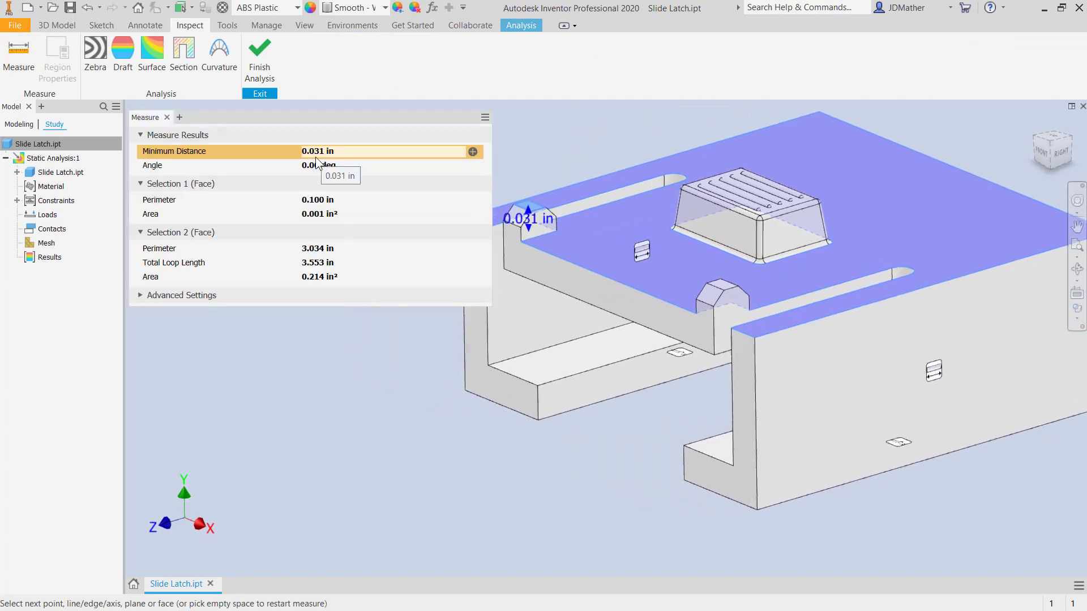
key("Escape")
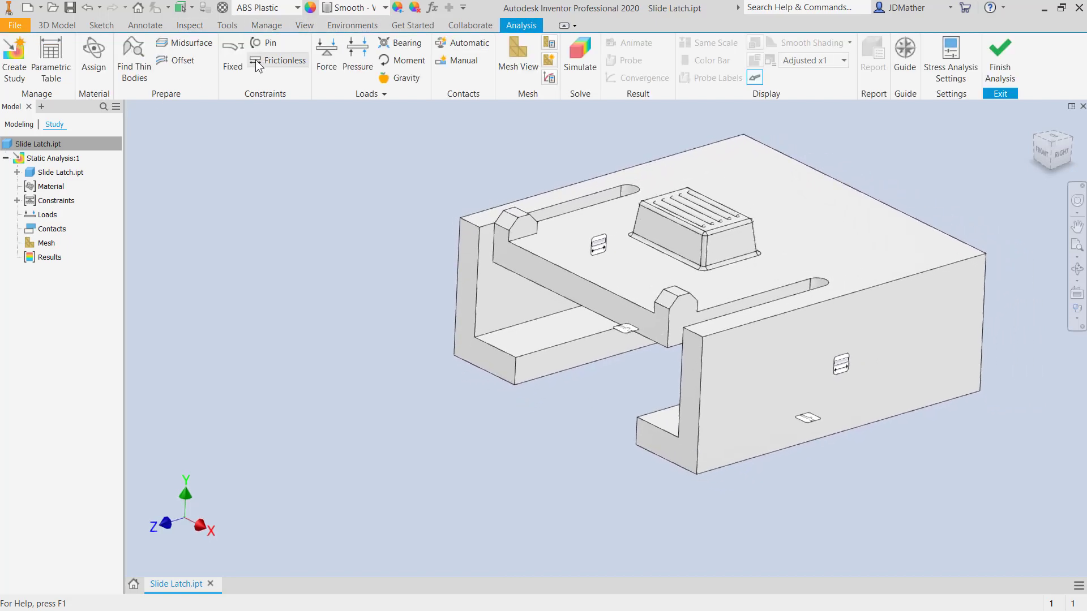
Apply a fixed constraint to the front face of the flexible latch tongue using vector components, constraining only the Y direction
left_click(237, 63)
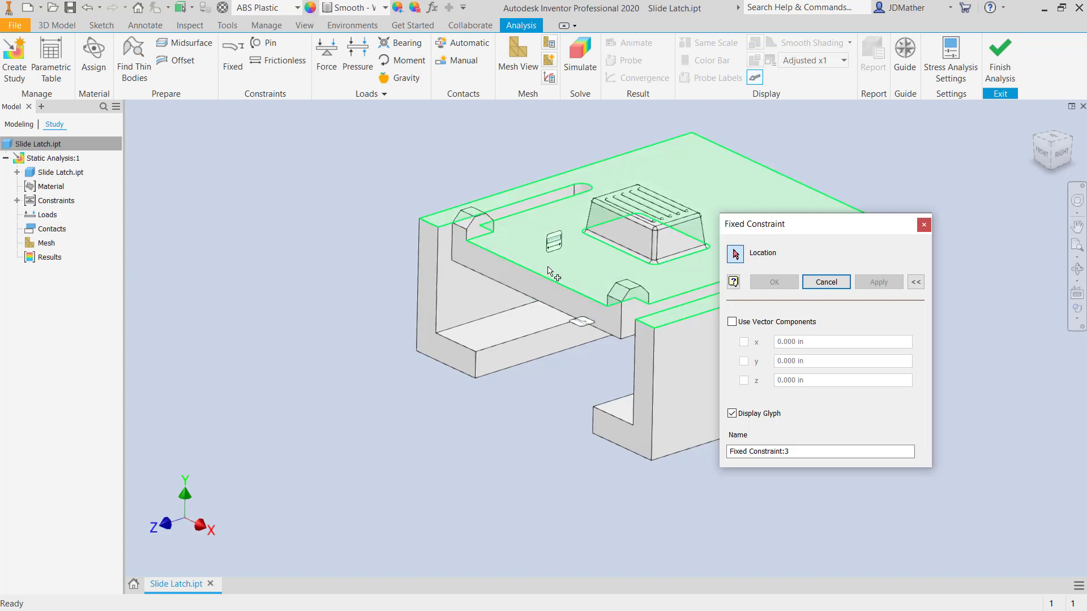
left_click(503, 281)
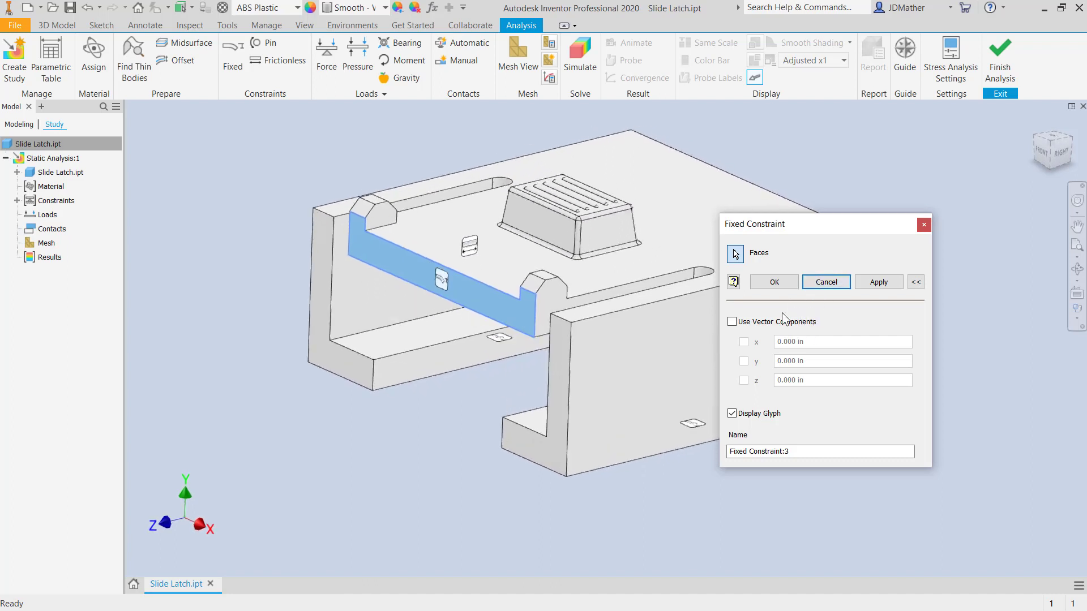
left_click(739, 324)
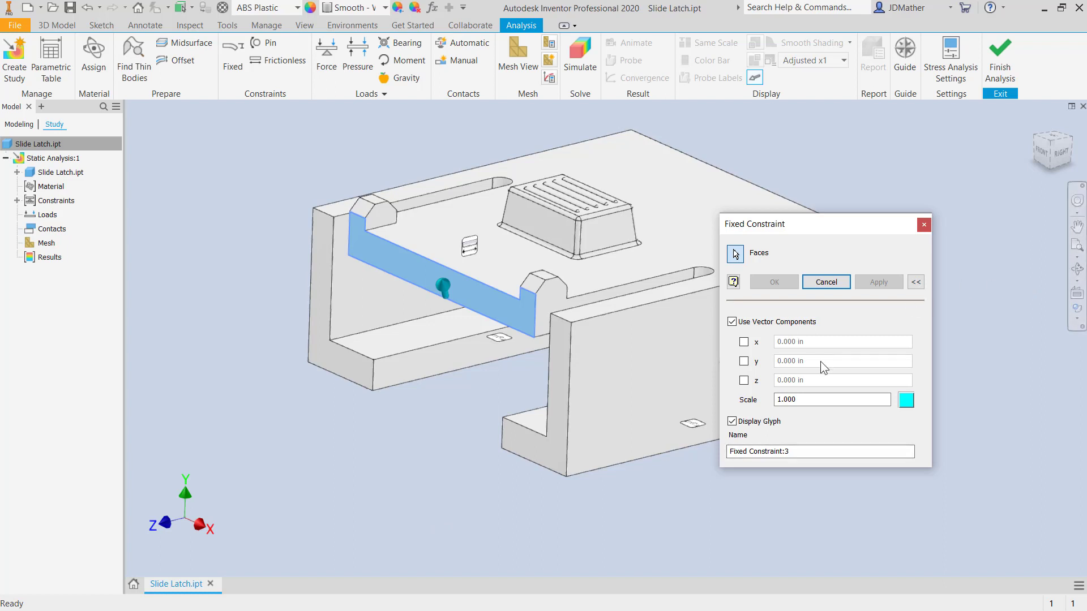
left_click(743, 361)
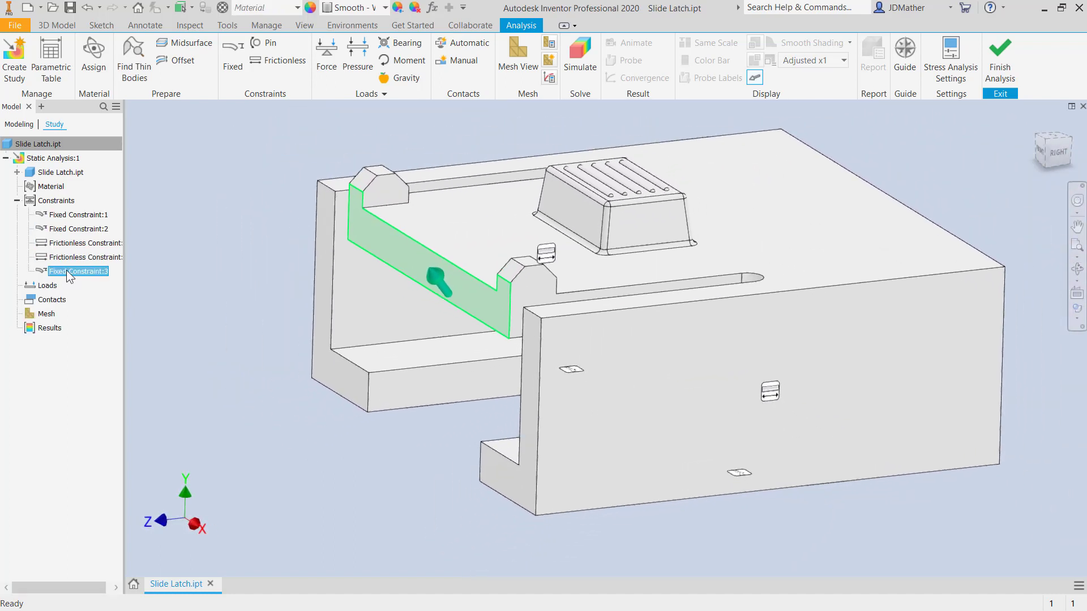
Edit the tongue's fixed constraint to prescribe a downward displacement along the Y axis
right_click(66, 270)
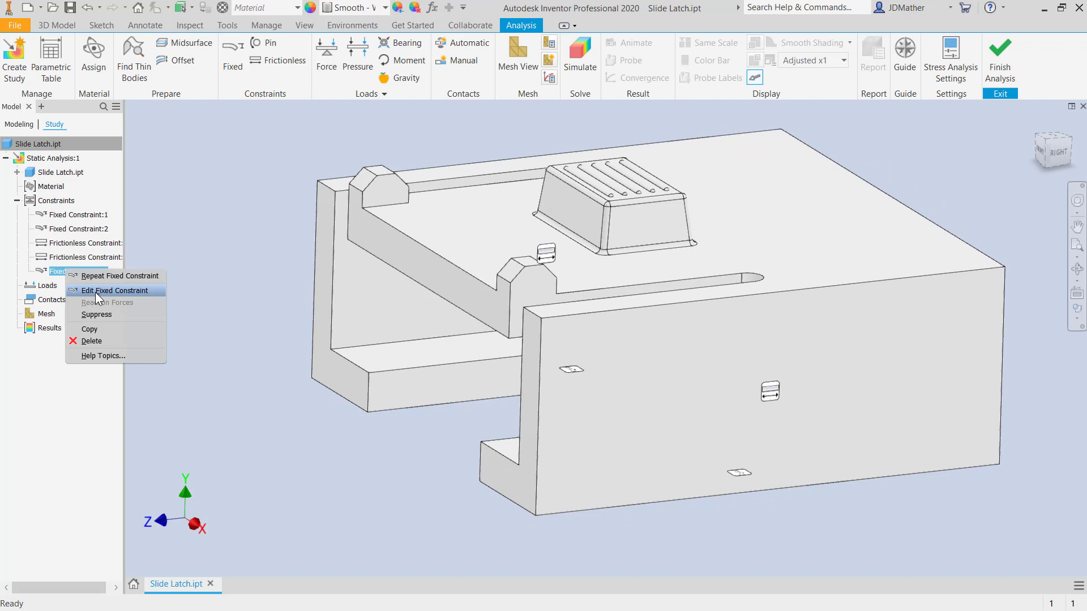
left_click(95, 290)
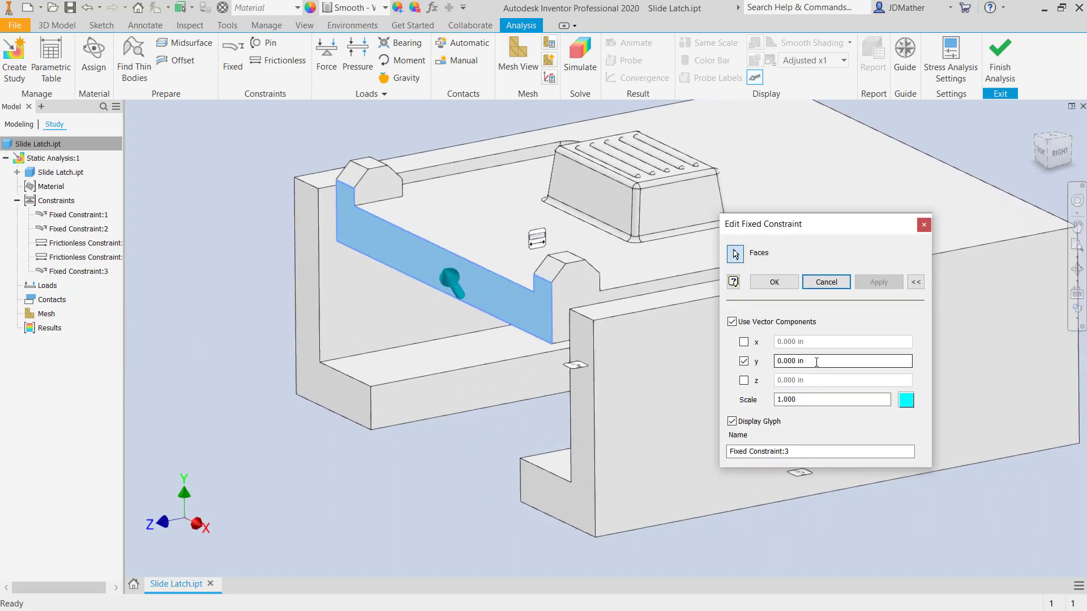
left_click(799, 361)
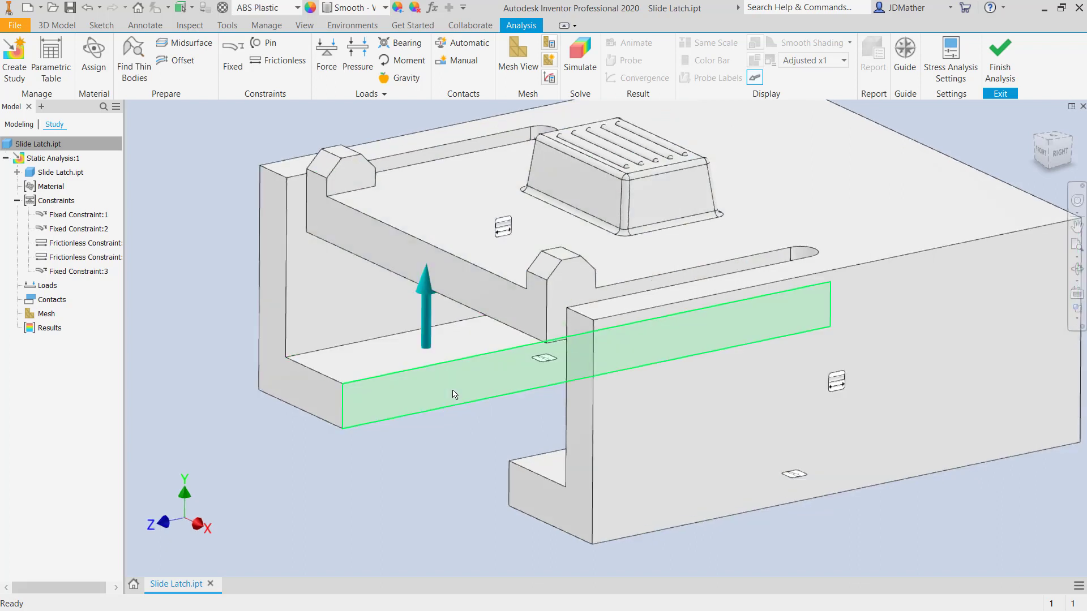
right_click(60, 271)
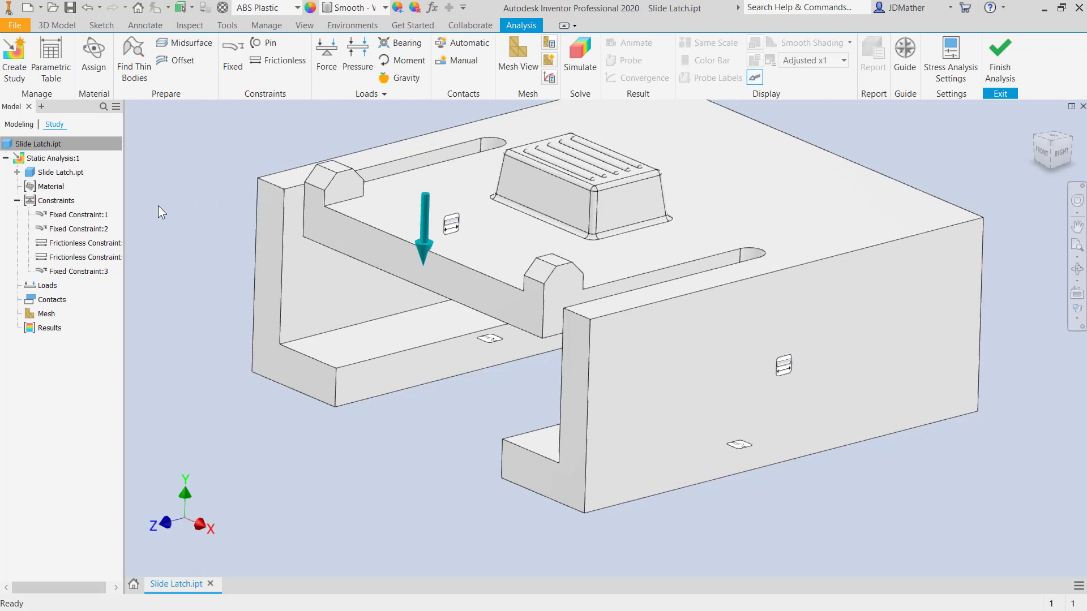
Exclude the grip groove Revolution1, with its dependent pattern, and Fillet1 from the study
left_click(18, 174)
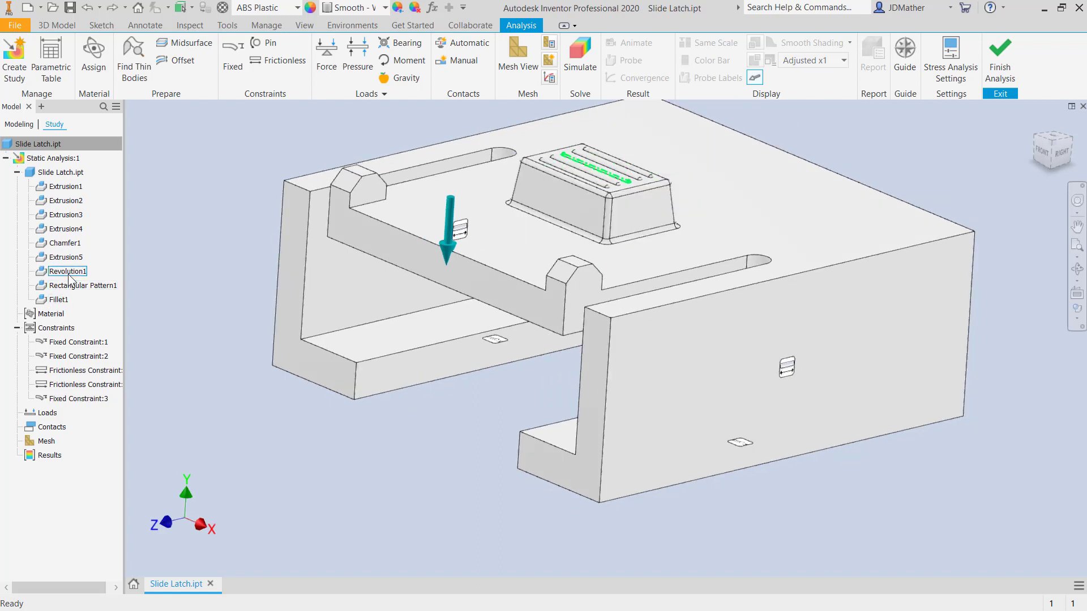
right_click(69, 278)
left_click(87, 295)
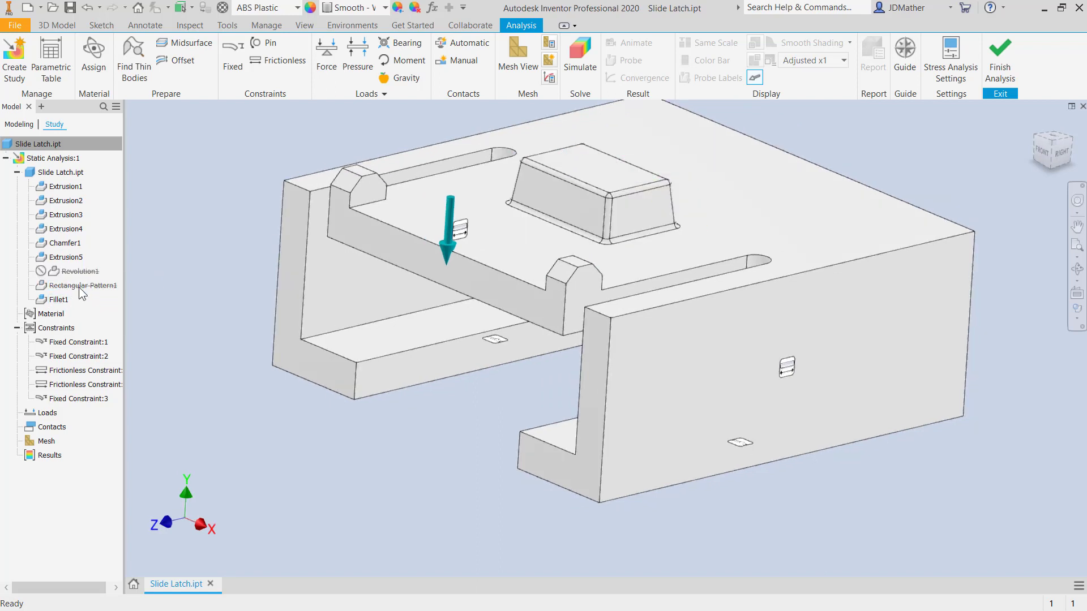
right_click(65, 299)
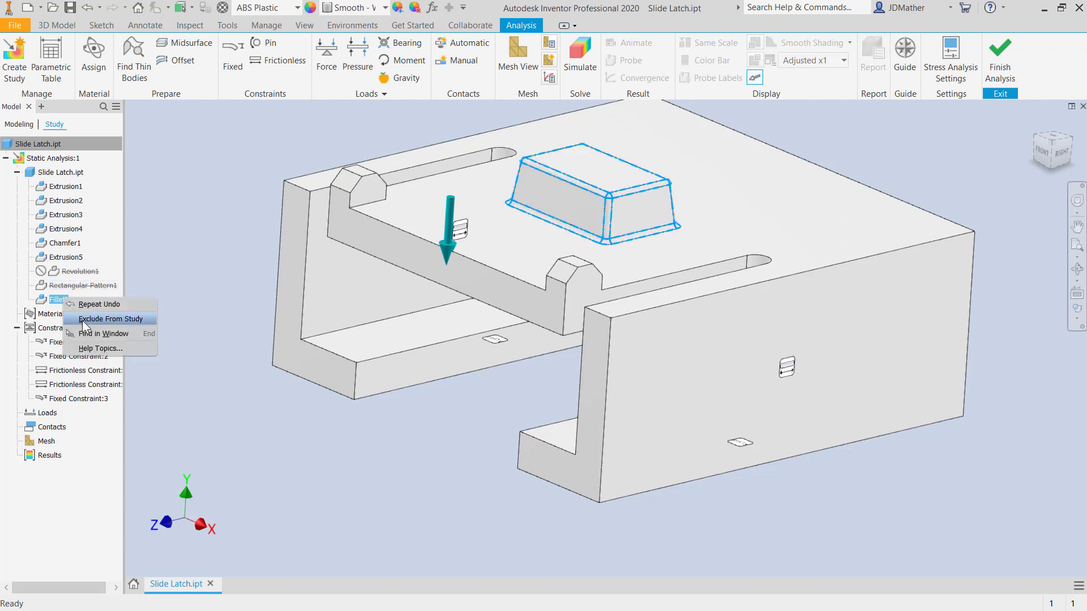
left_click(85, 316)
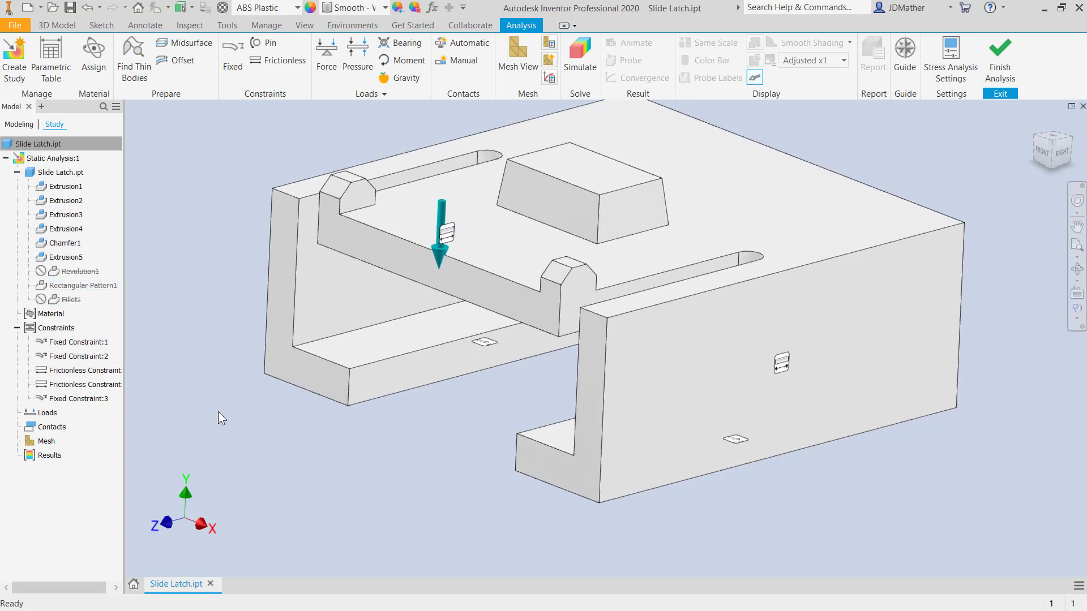
Generate the mesh and set average element size to 0.025, minimum element size to 0.05 and maximum turn angle to 15 degrees
left_click(518, 59)
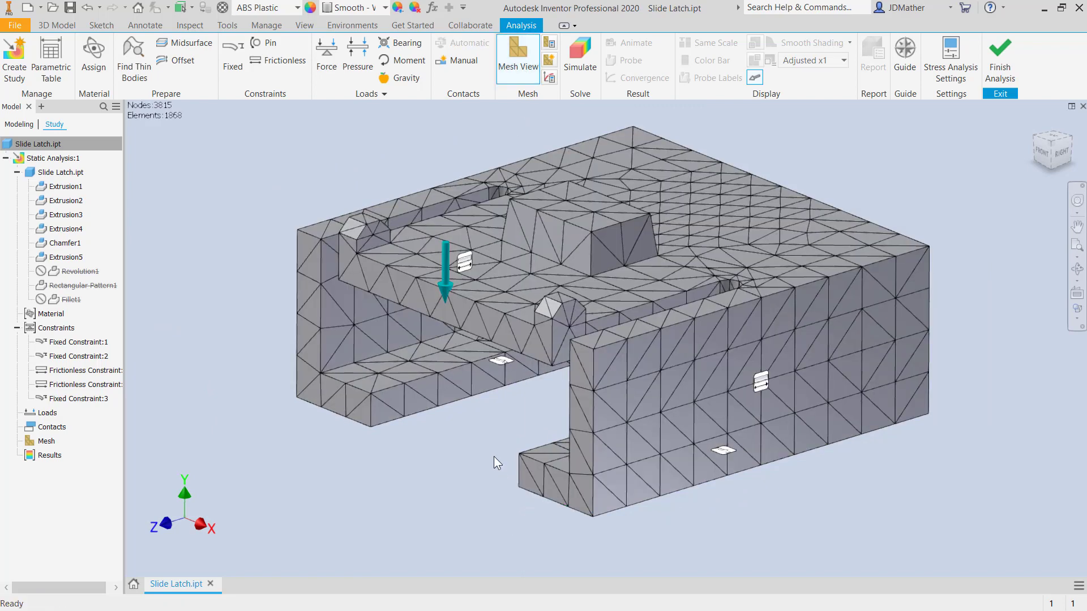
left_click(548, 43)
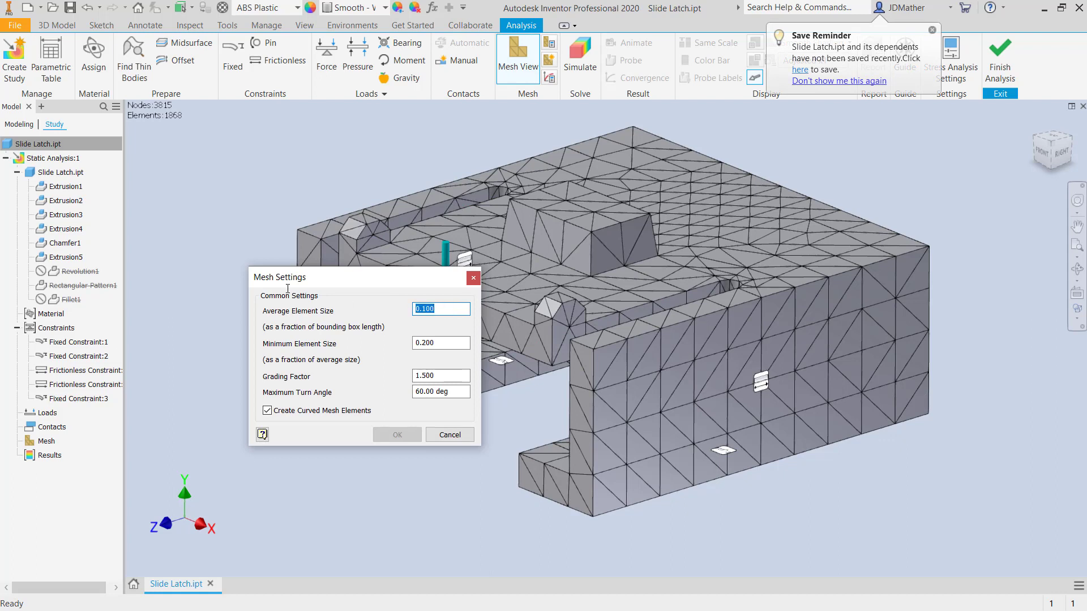
type(".025")
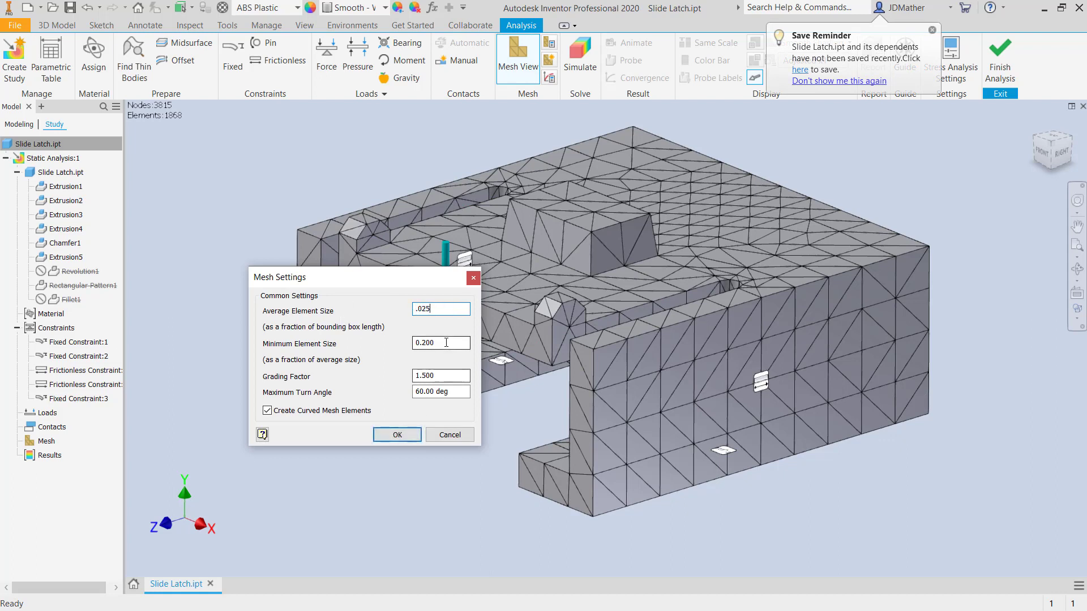
left_click_drag(446, 342, 316, 346)
type(".05")
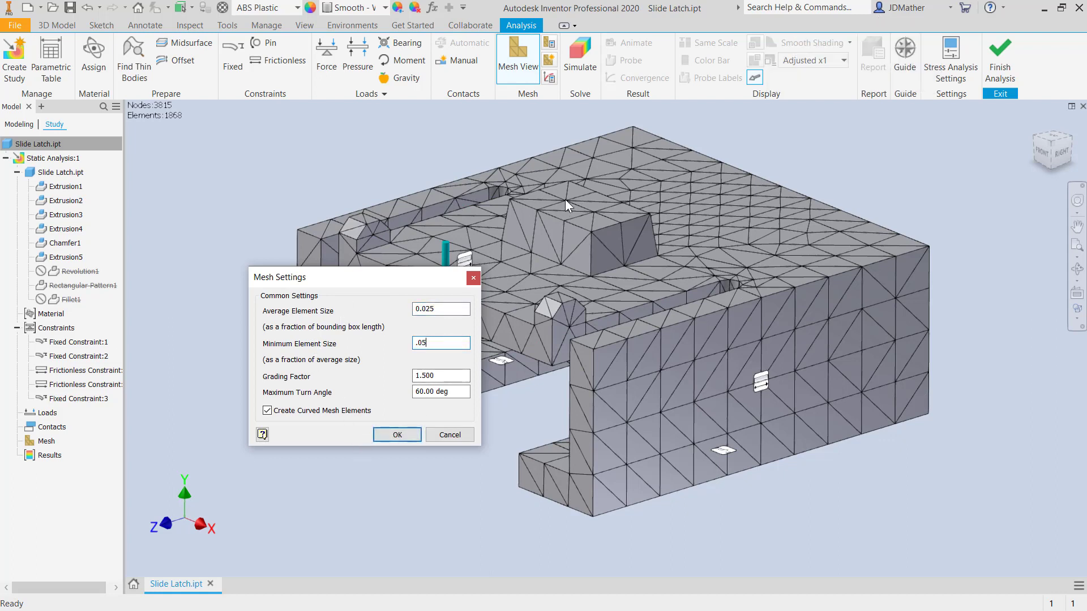
left_click(459, 391)
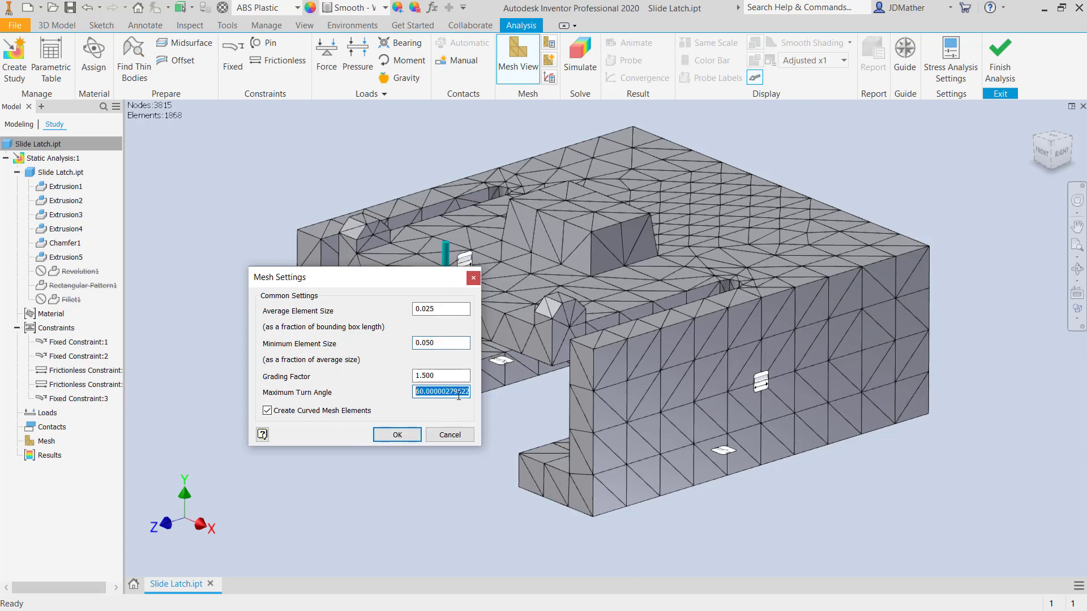
type("15")
left_click(380, 433)
Update the latch mesh to the new settings and turn off the mesh view
right_click(51, 441)
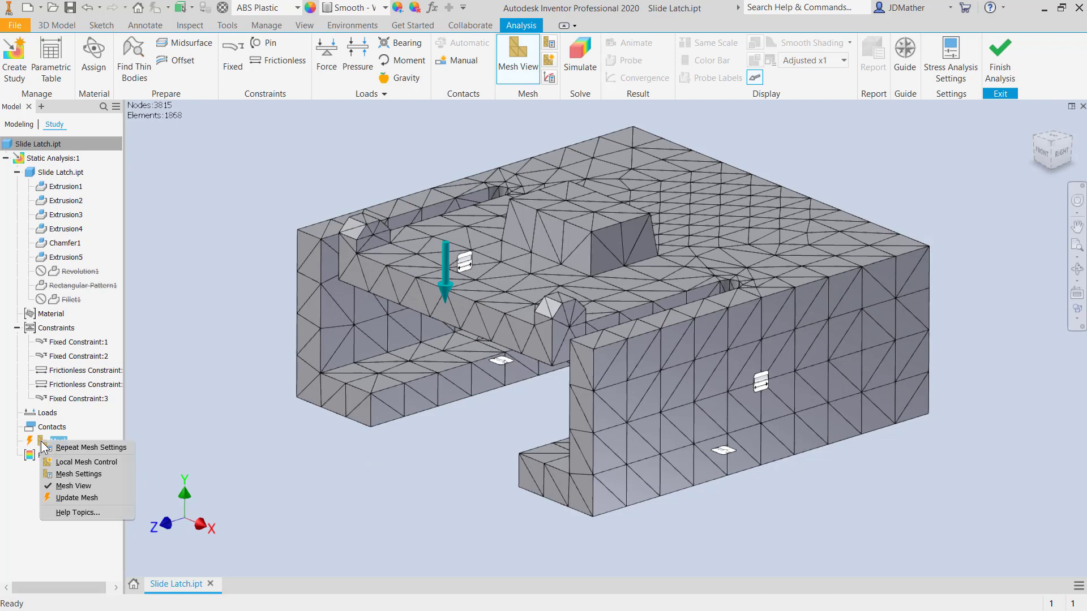
left_click(73, 498)
left_click(533, 67)
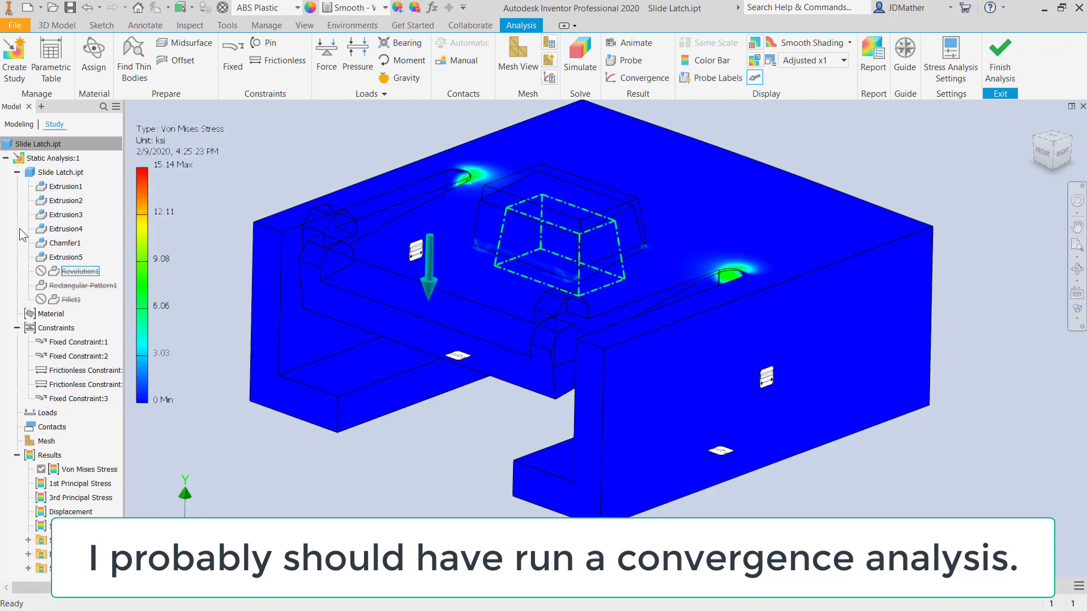
Review the safety factor plot and the reaction forces at Fixed Constraint:3 on the tongue's front face
left_click(6, 158)
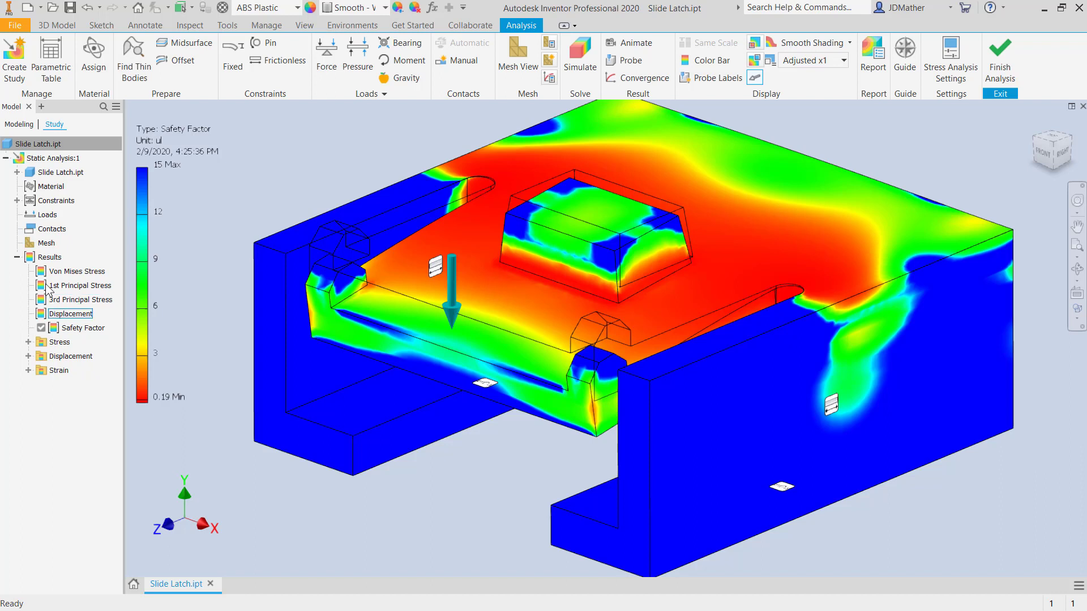
left_click(17, 201)
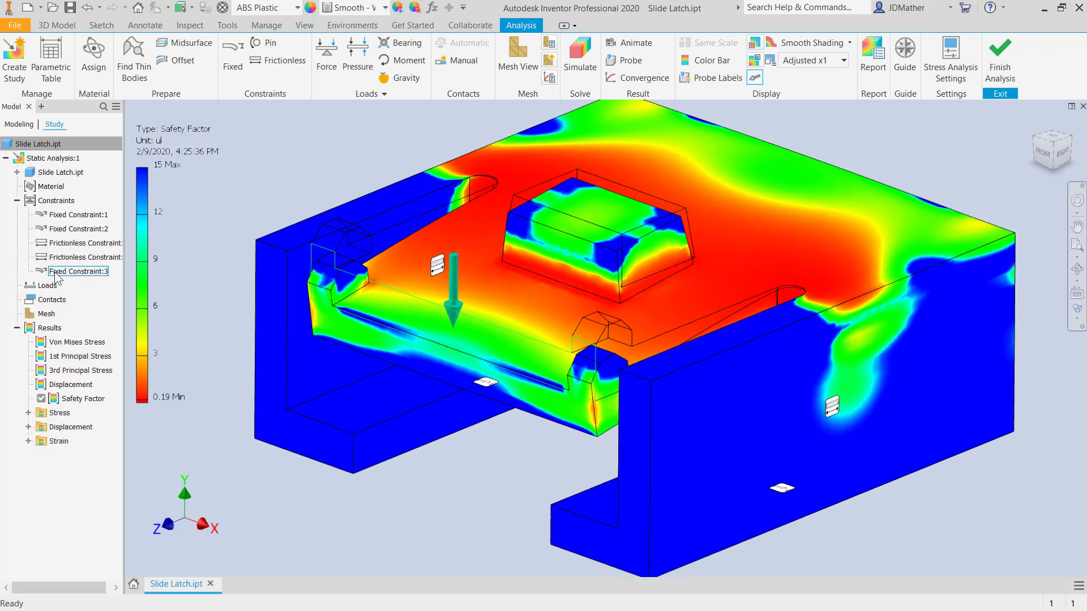
right_click(63, 271)
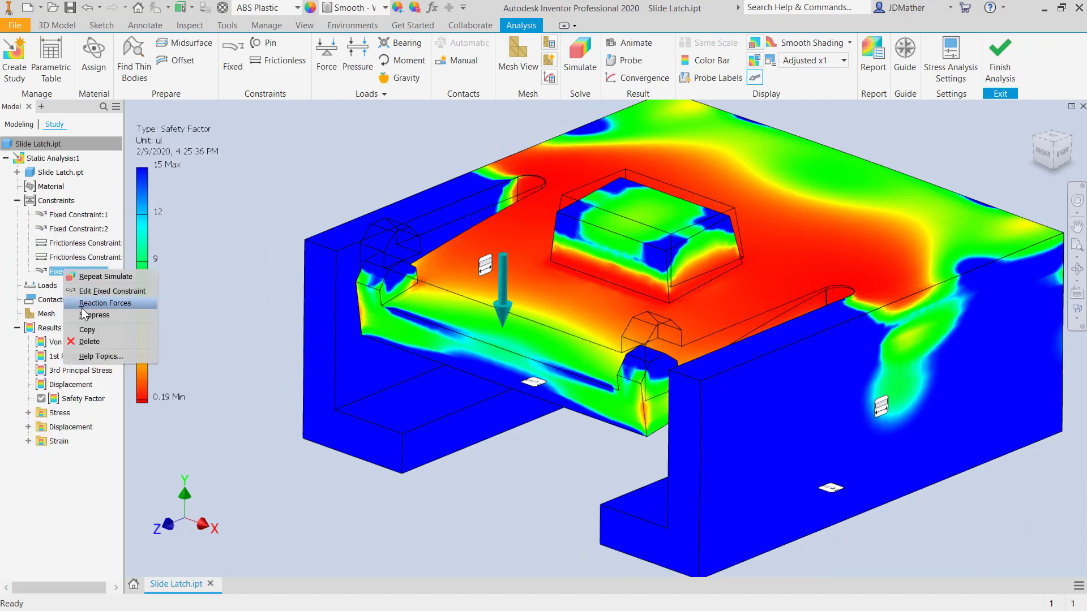
left_click(85, 304)
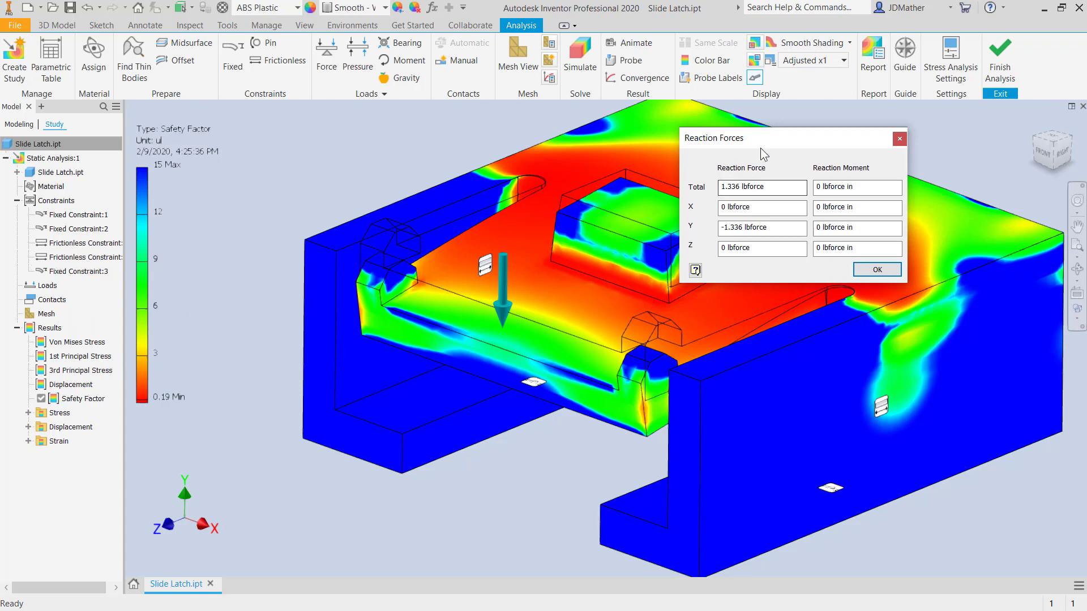
left_click_drag(761, 142, 422, 154)
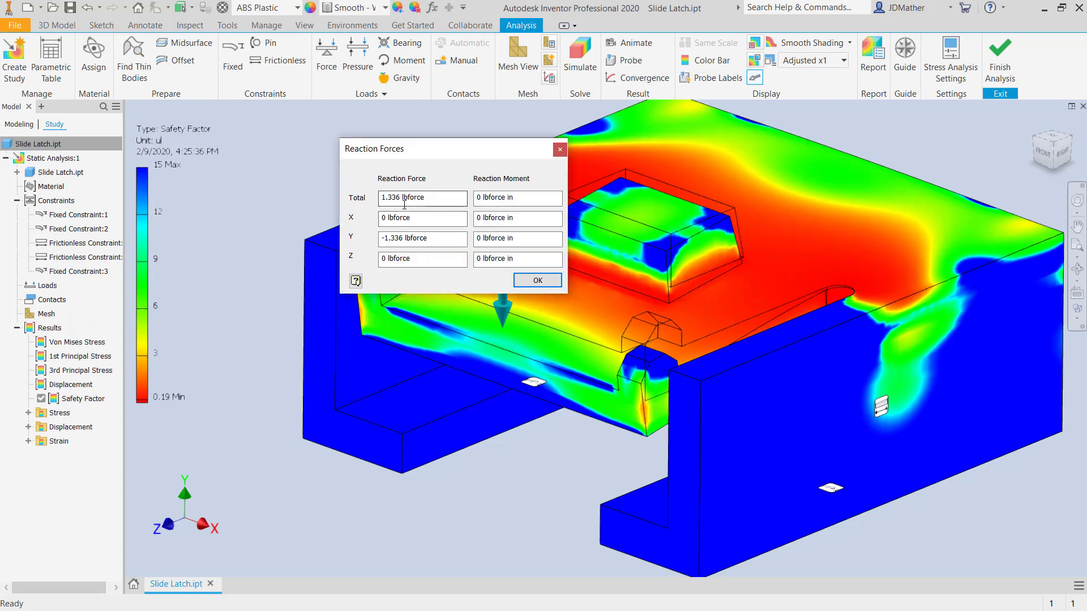
left_click_drag(439, 150, 280, 151)
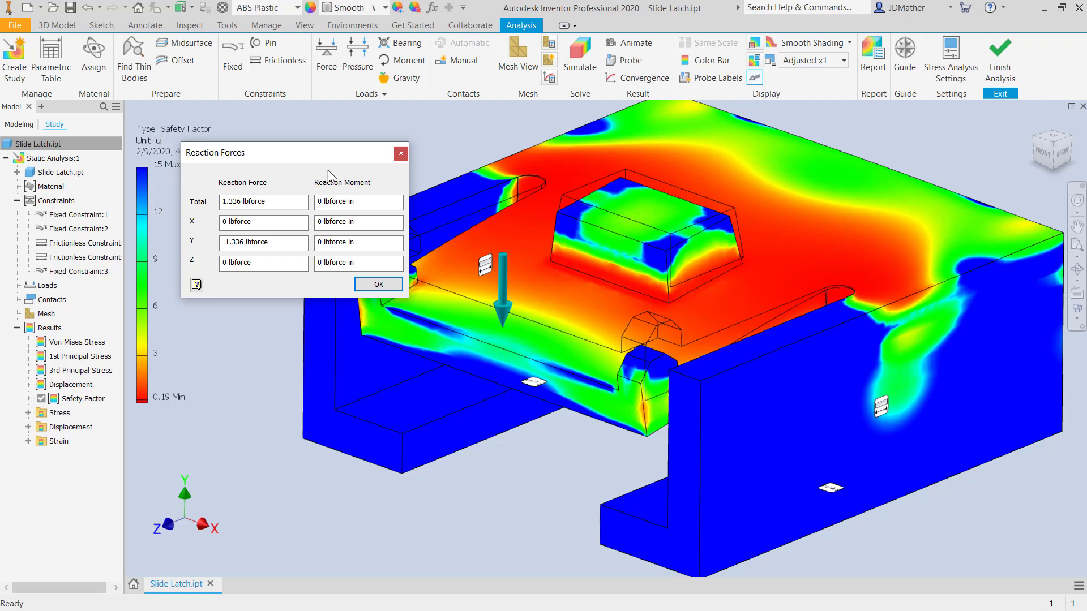
left_click_drag(306, 153, 332, 174)
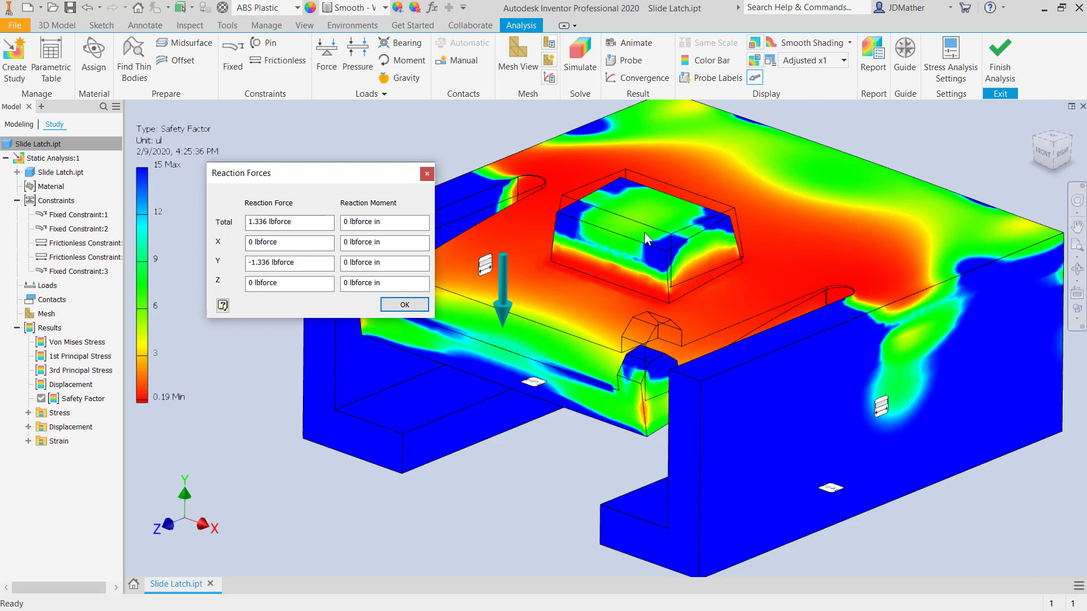
key("Return")
Copy Static Analysis:1 and assign an override material to the latch in the copied study
right_click(44, 159)
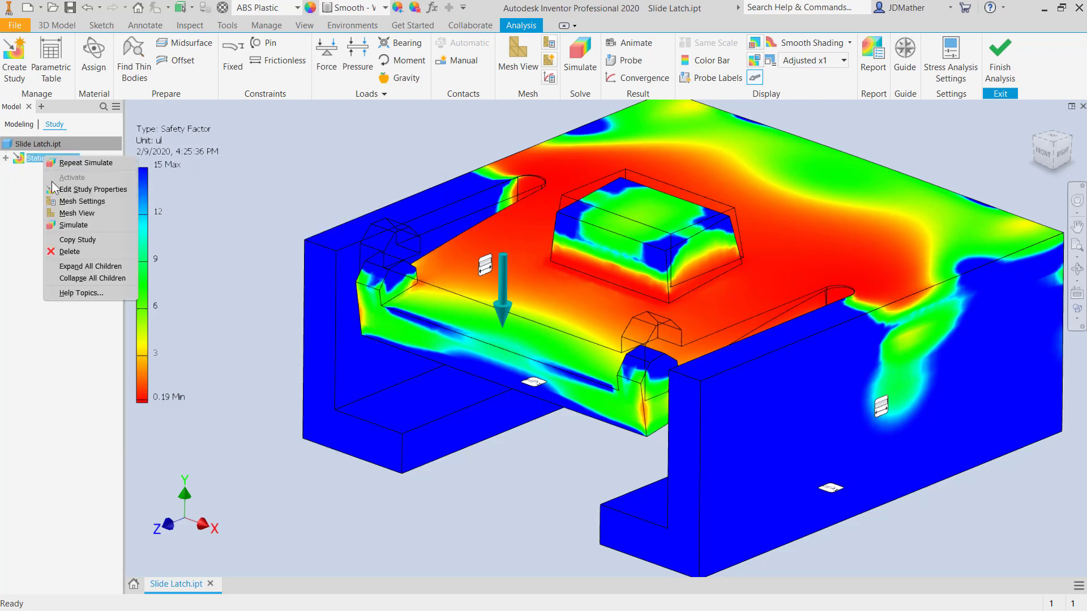
left_click(78, 239)
left_click(93, 57)
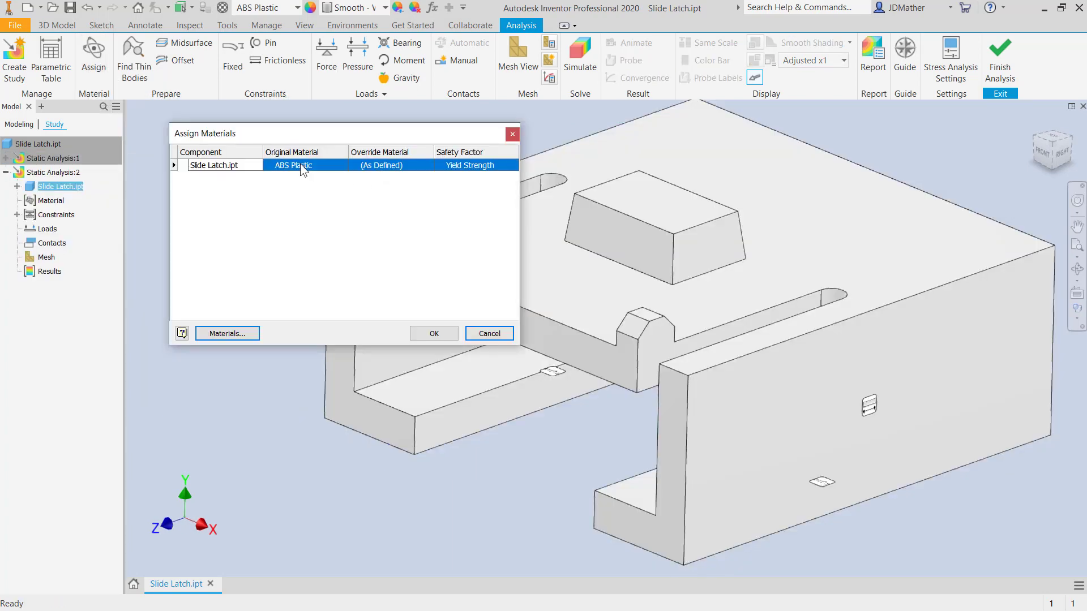
left_click(373, 167)
left_click(425, 166)
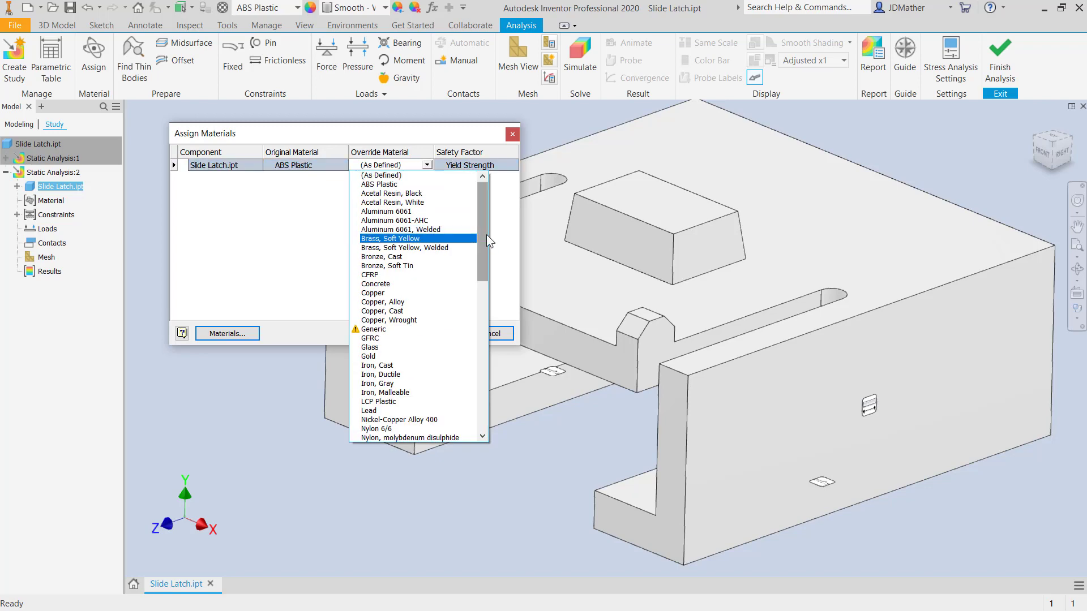
left_click_drag(483, 238, 472, 298)
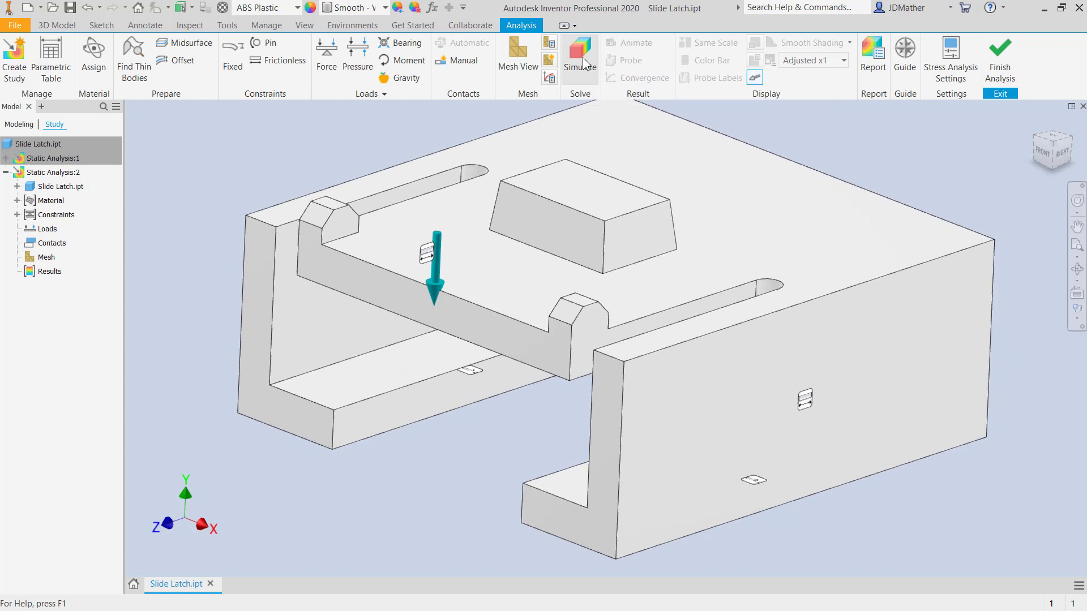
Run the simulation for the second study and display its safety factor plot
left_click(584, 63)
left_click(830, 283)
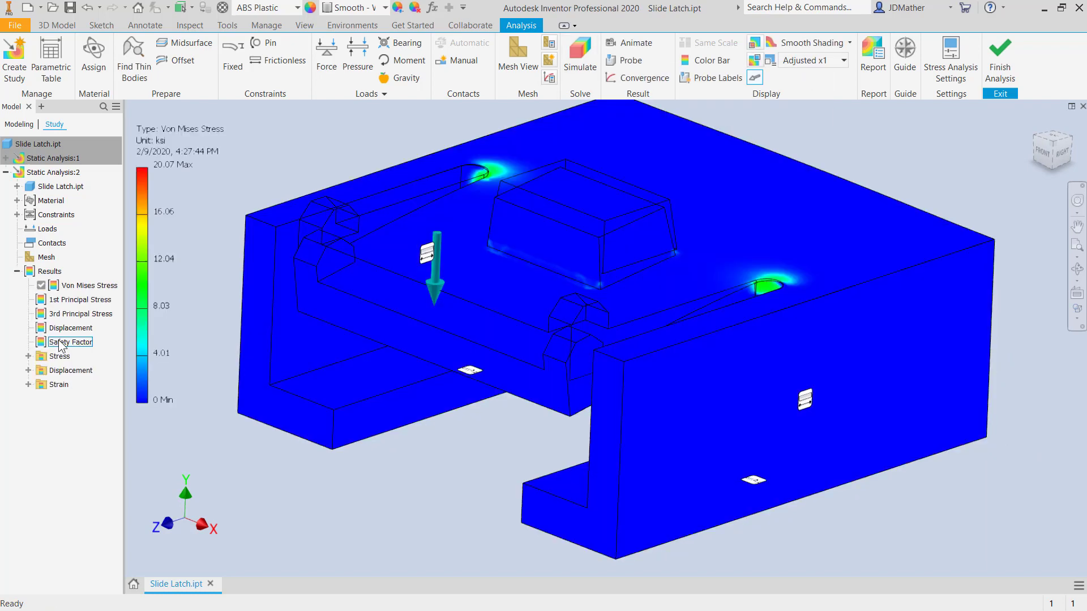
double_click(59, 342)
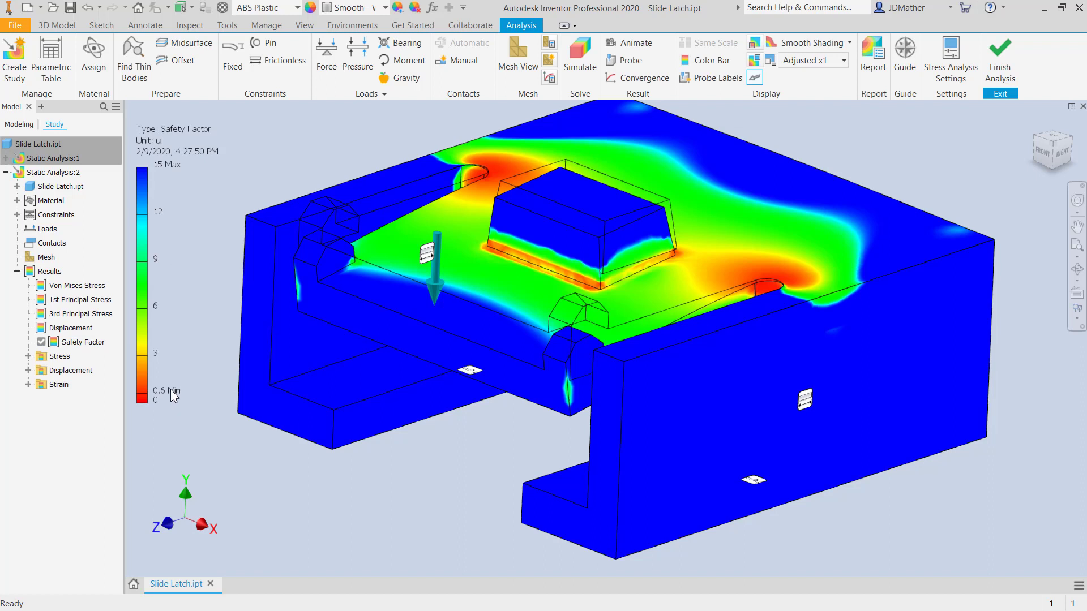
Check the reaction forces at Fixed Constraint:3 in the second study
left_click(17, 215)
double_click(69, 287)
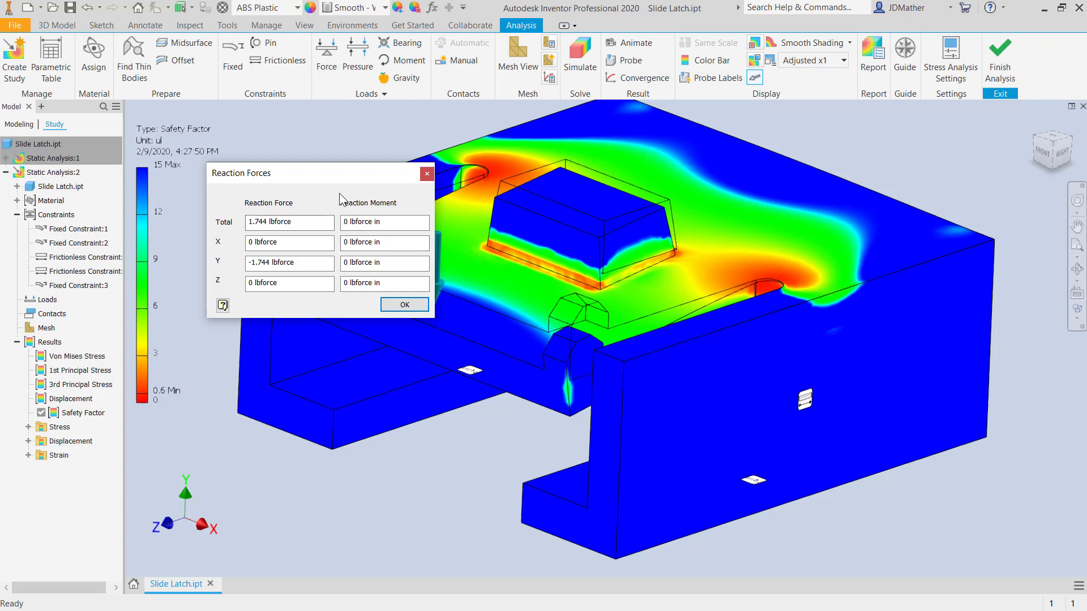
left_click_drag(340, 168, 293, 377)
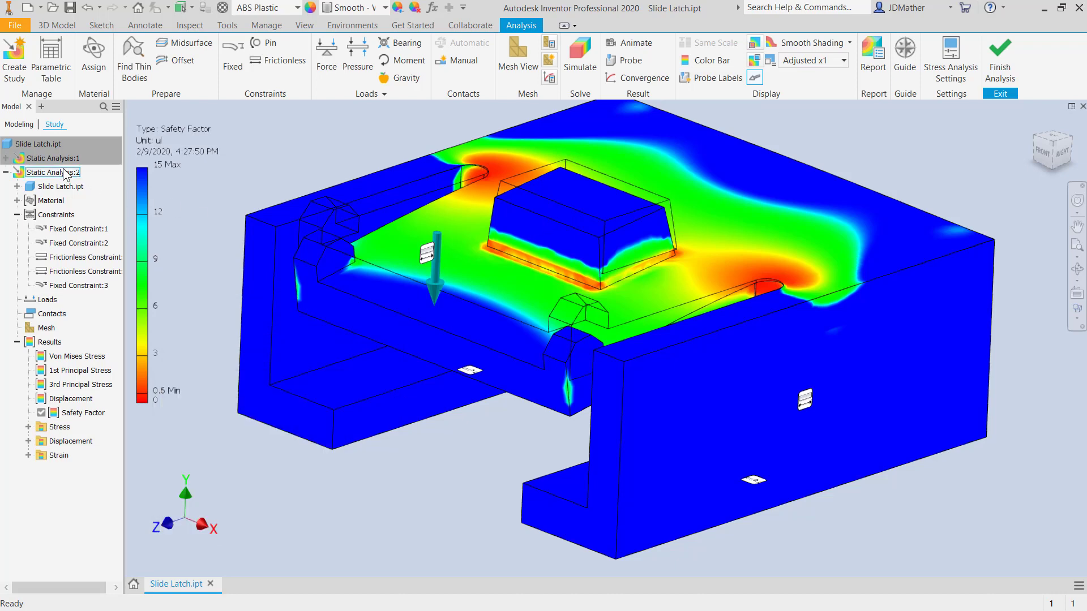
Copy Static Analysis:2 to create a third static study
right_click(63, 168)
left_click(96, 251)
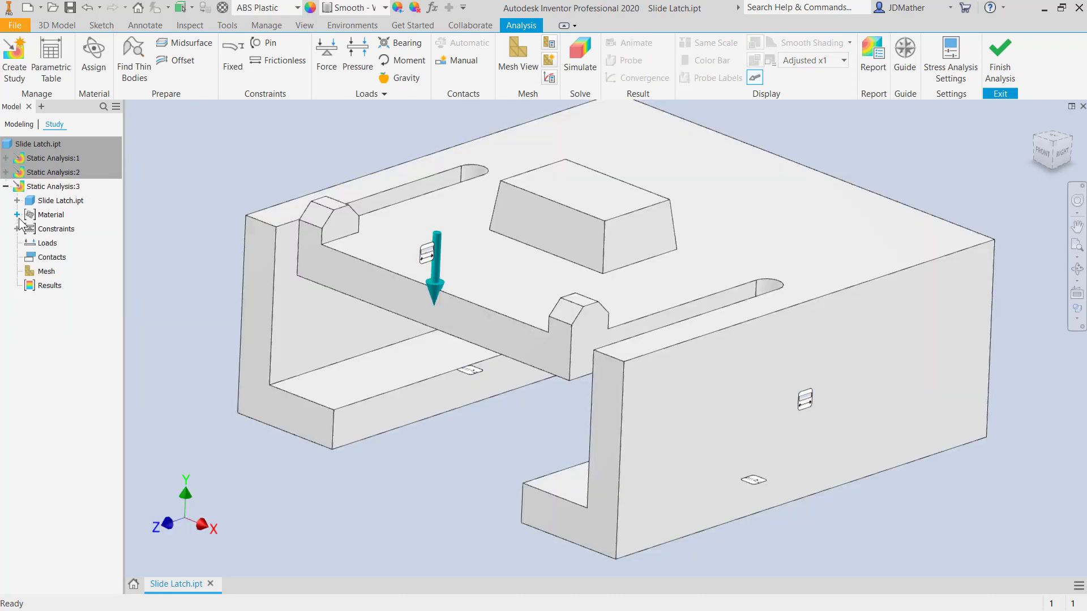
Delete Fixed Constraint:3 from the third static study
left_click(17, 229)
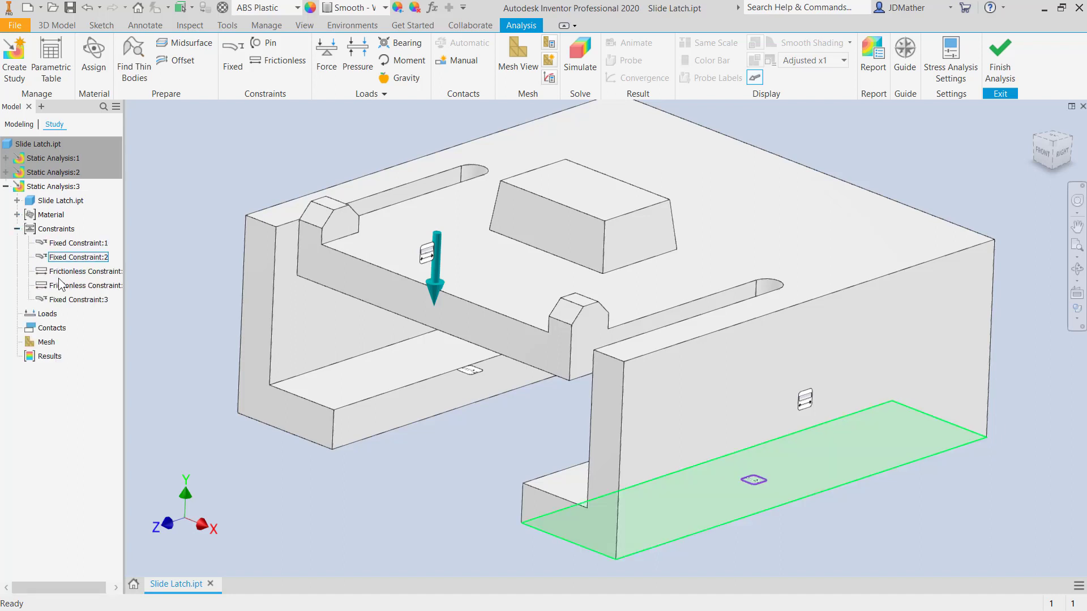
right_click(113, 299)
left_click(102, 345)
Apply a force load to the top face of the raised thumb pad with the magnitude Thumb_Force=3
scroll(622, 223, "down", 3)
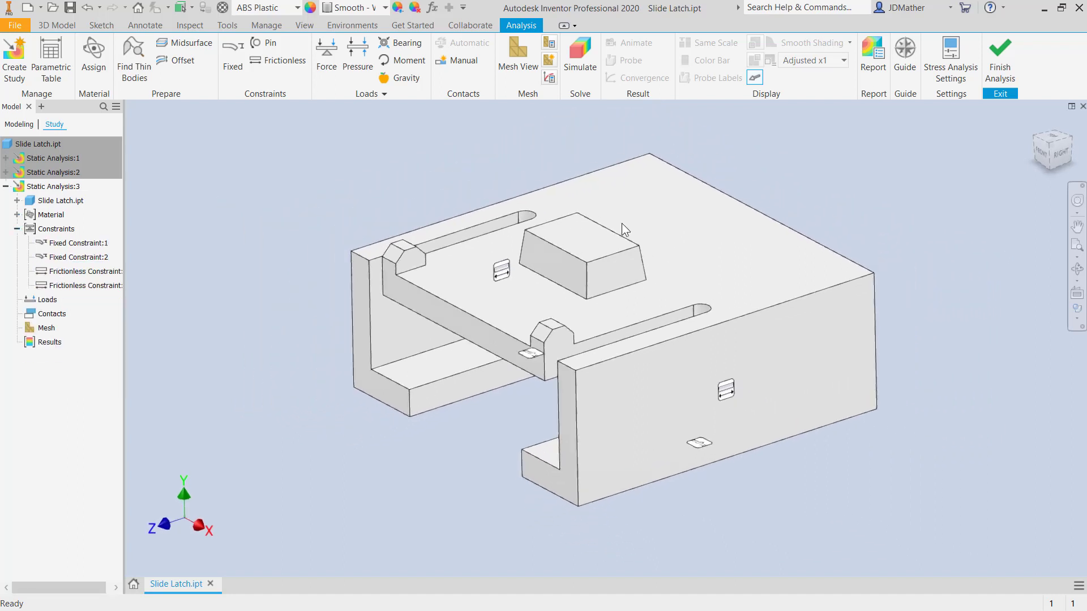
middle_click_drag(622, 223, 600, 240, "shift")
left_click(326, 57)
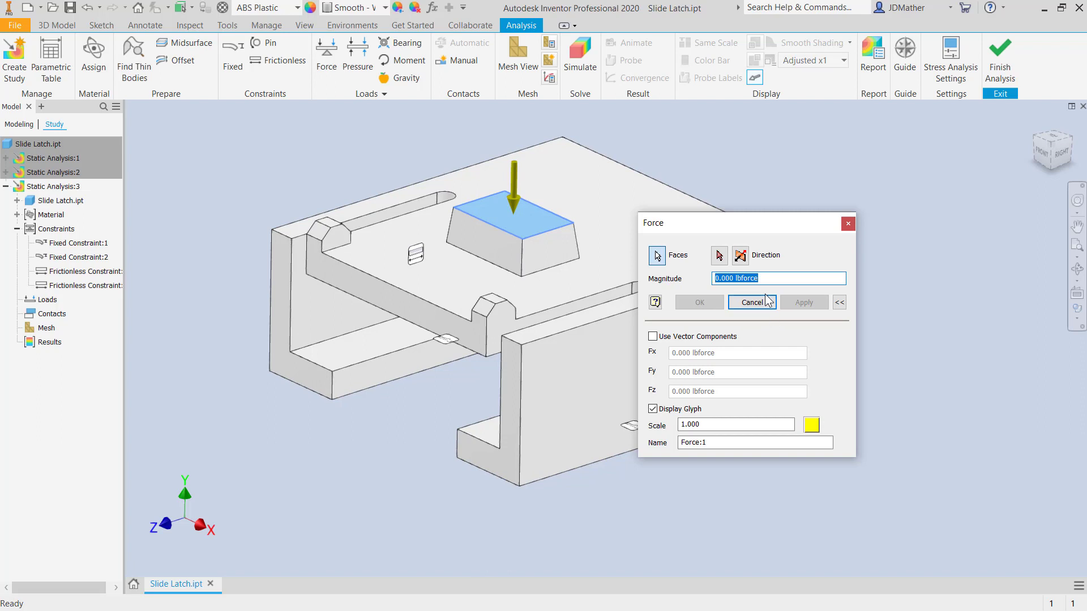
type("Thumb_Force=3")
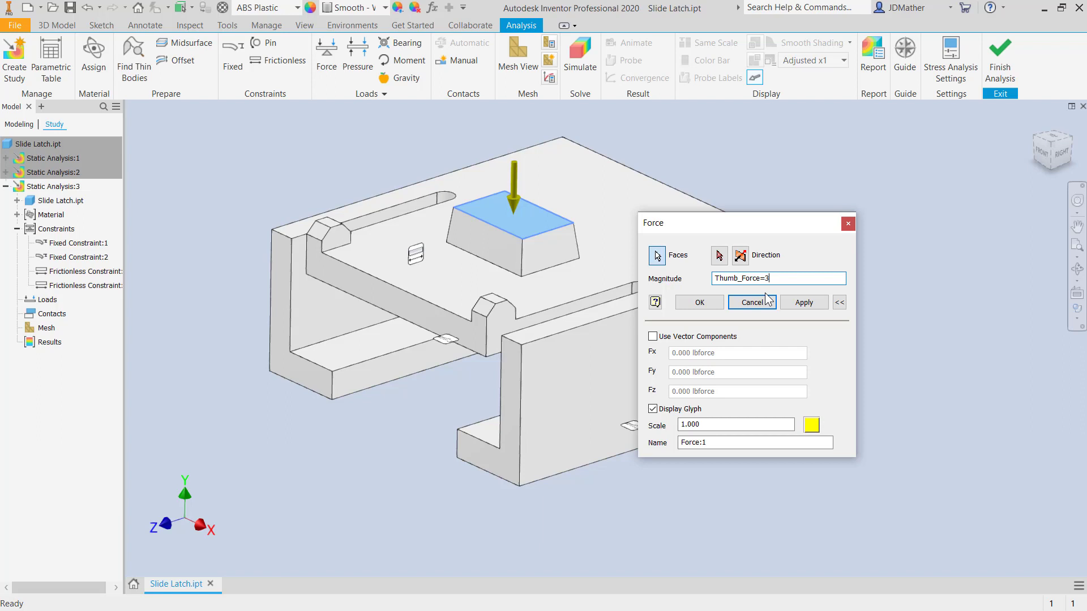
key("Return")
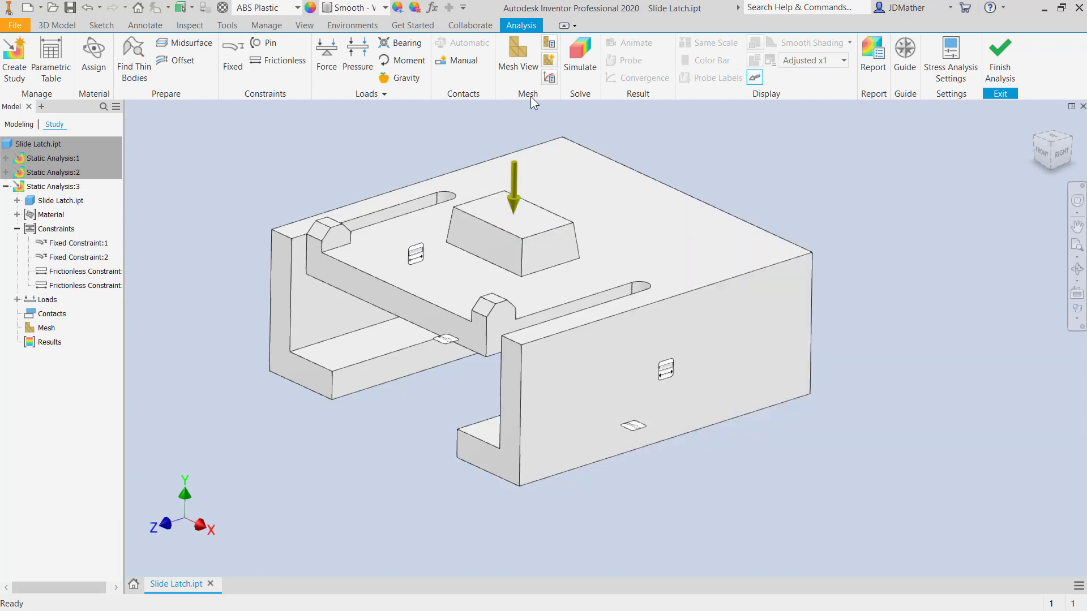
Run the simulation for the third study and display its safety factor plot, followed by its displacement plot
left_click(583, 65)
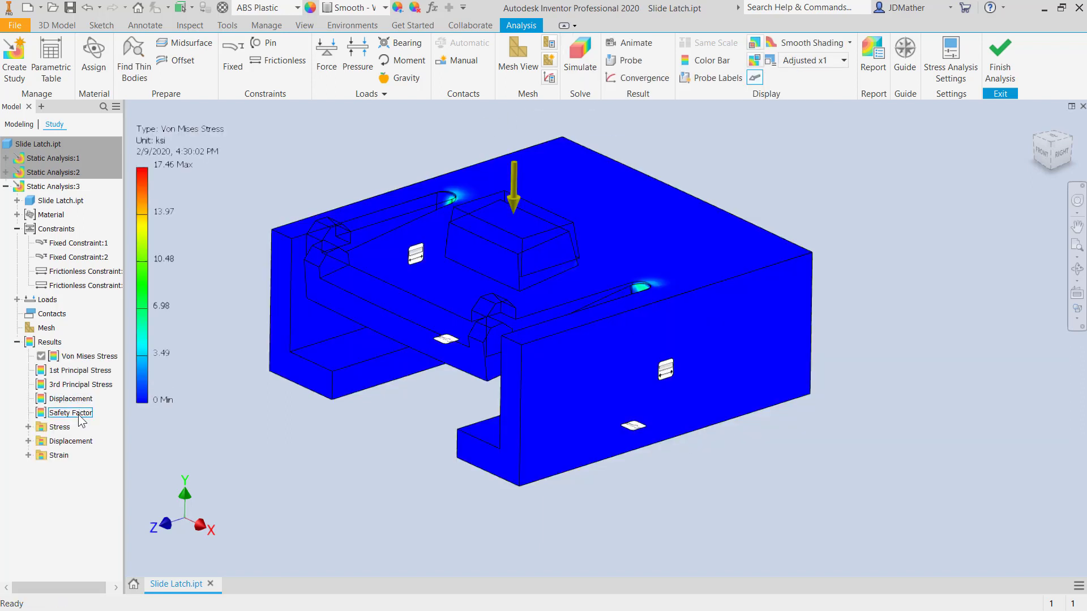
left_click(79, 415)
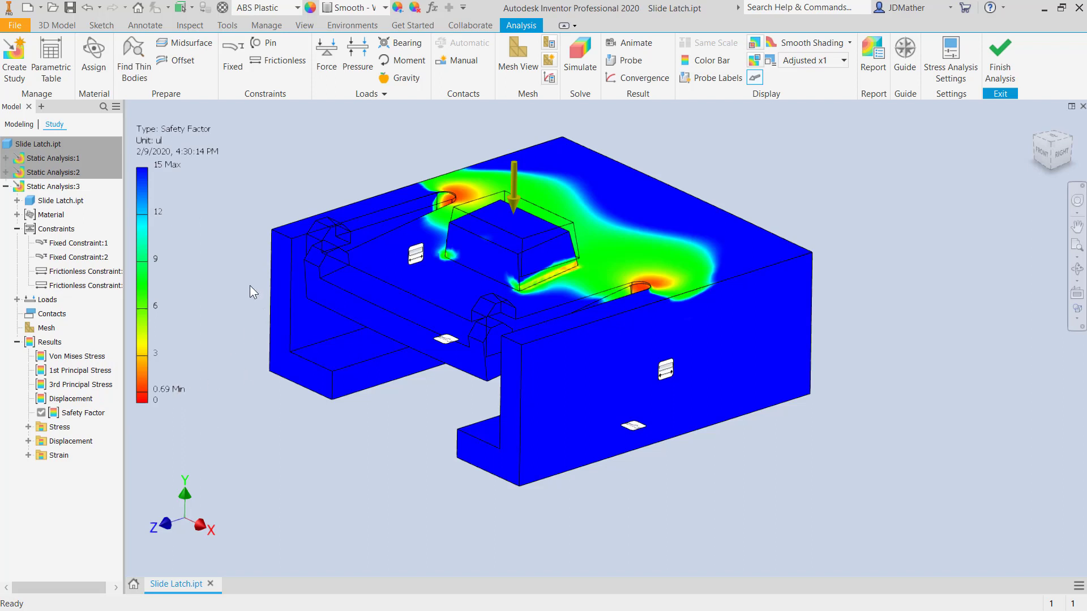
double_click(71, 398)
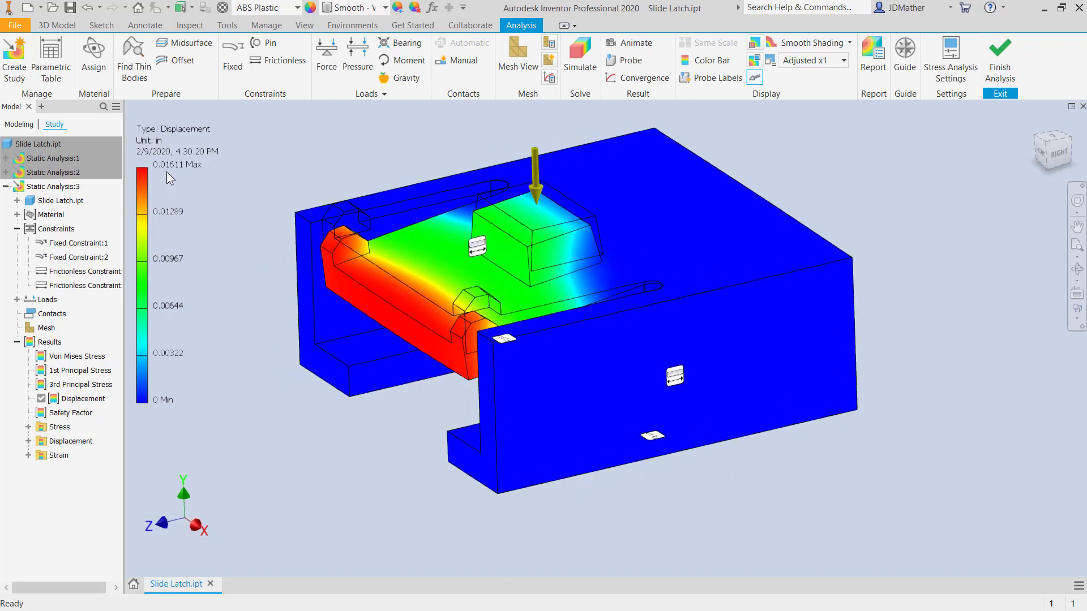
Set the displacement display scale to Actual and examine the deflected latch tabs in the right side view
left_click(820, 60)
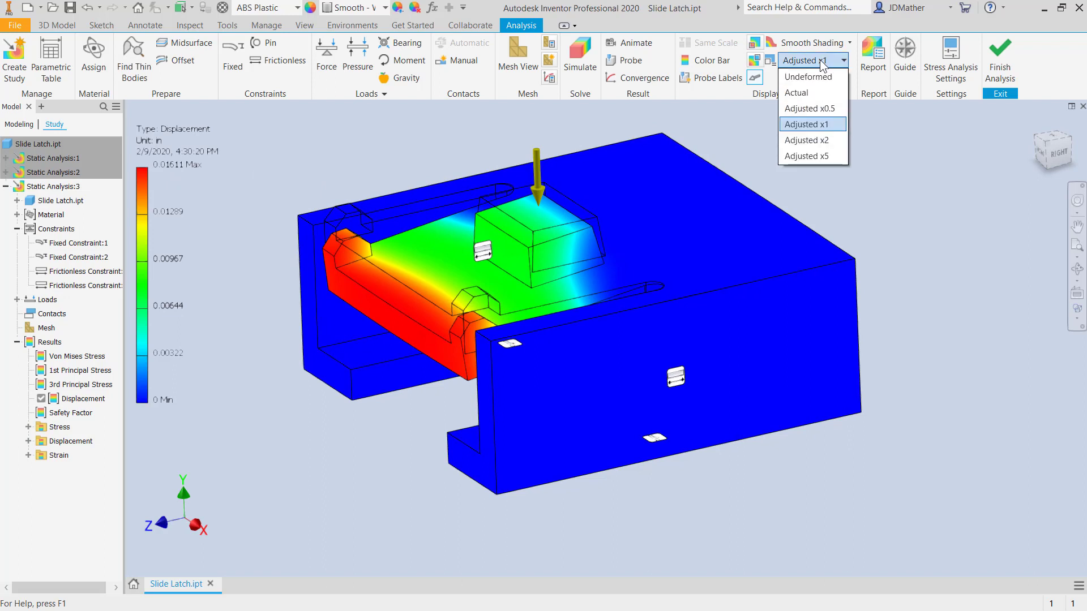
left_click(808, 92)
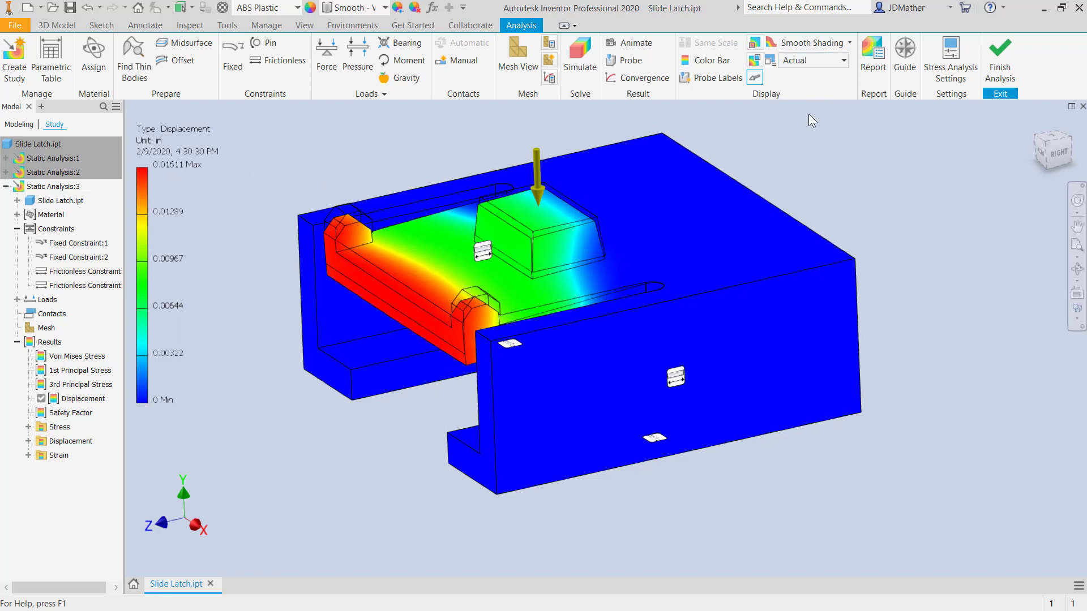
left_click(1056, 157)
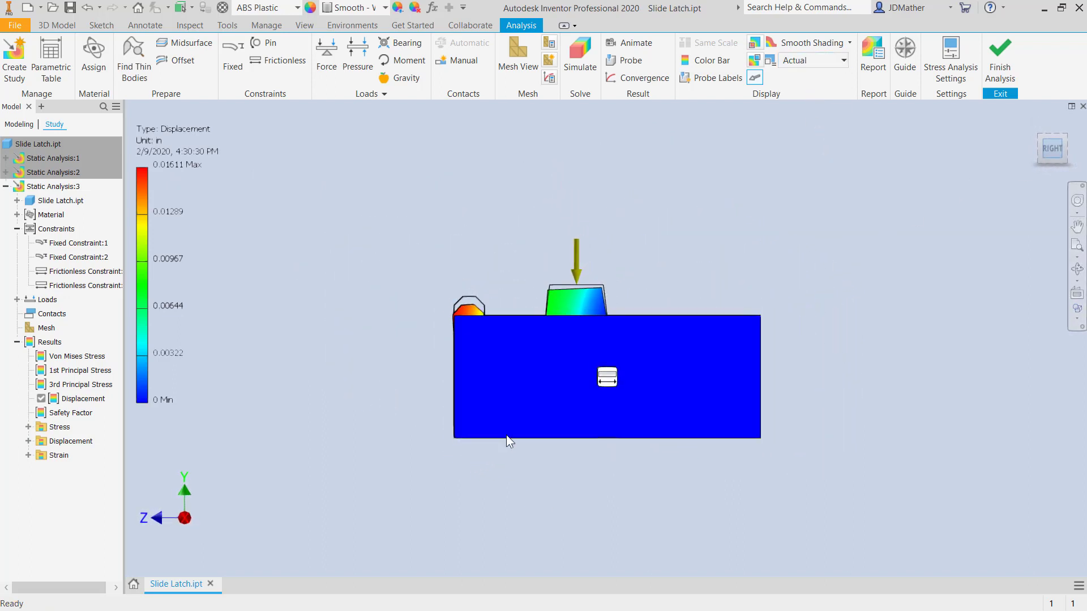
scroll(507, 436, "up", 5)
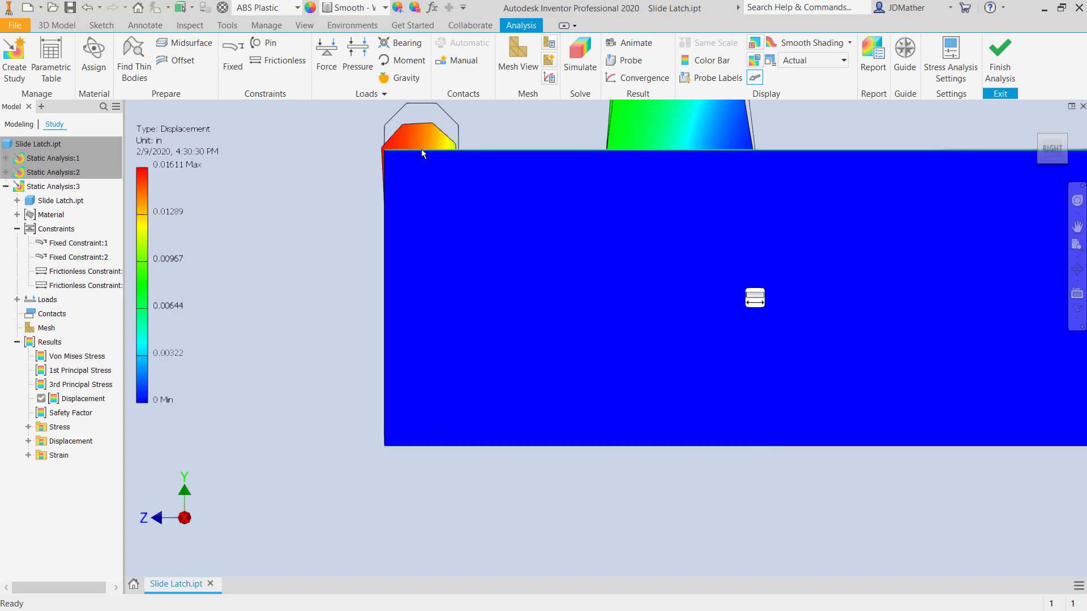
key("F6")
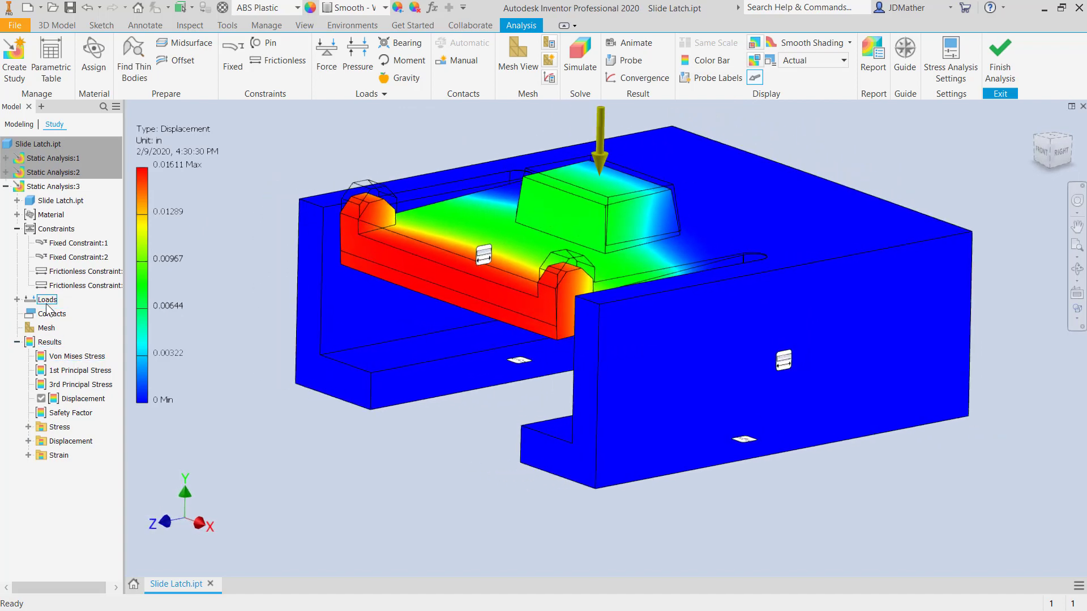
Set the magnitude of the Force:1 load on the thumb pad to 4 lbforce
left_click(17, 299)
right_click(59, 313)
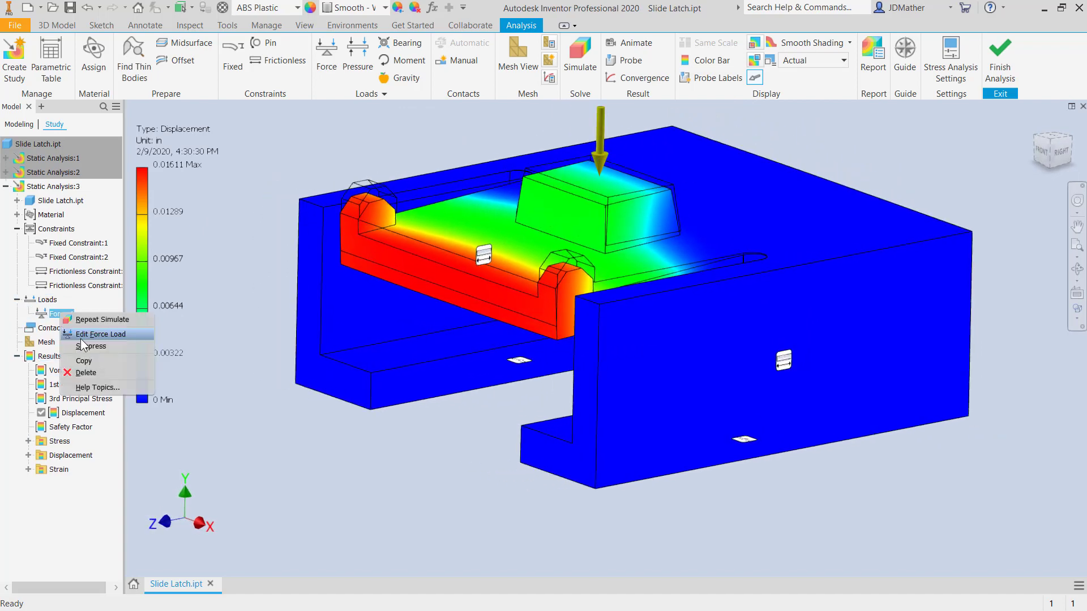
left_click(94, 334)
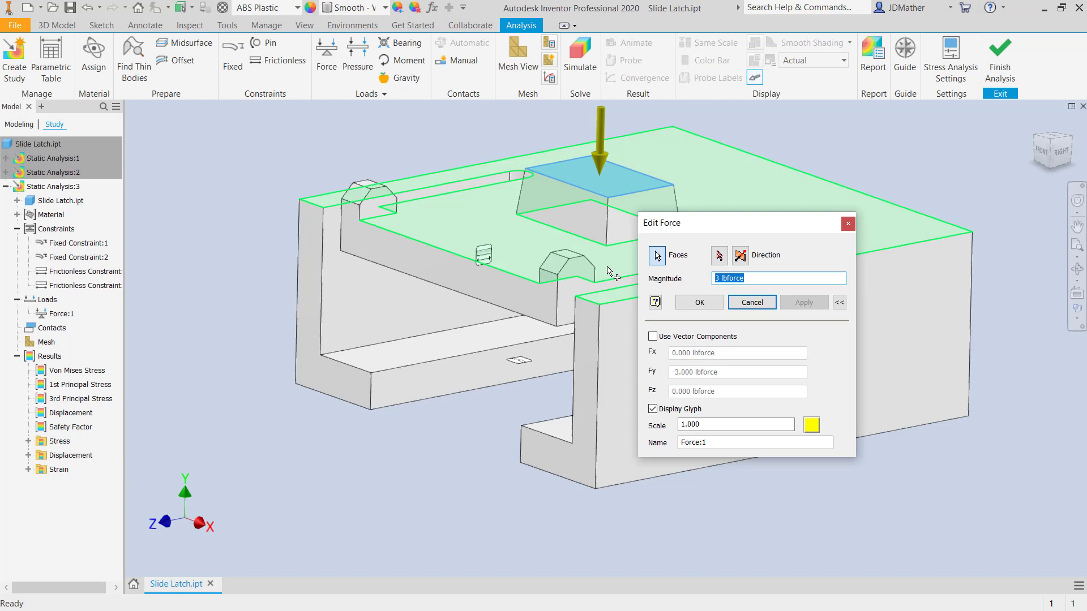
type("4")
key("Return")
Rerun the third study's simulation and inspect the tab displacement from the right side
left_click(570, 59)
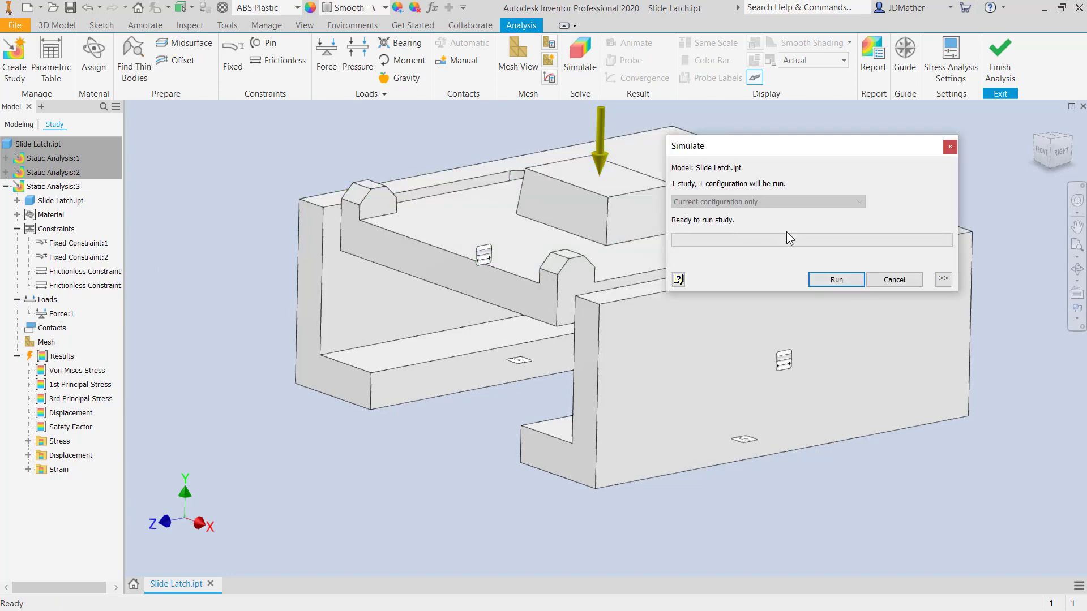
left_click(836, 280)
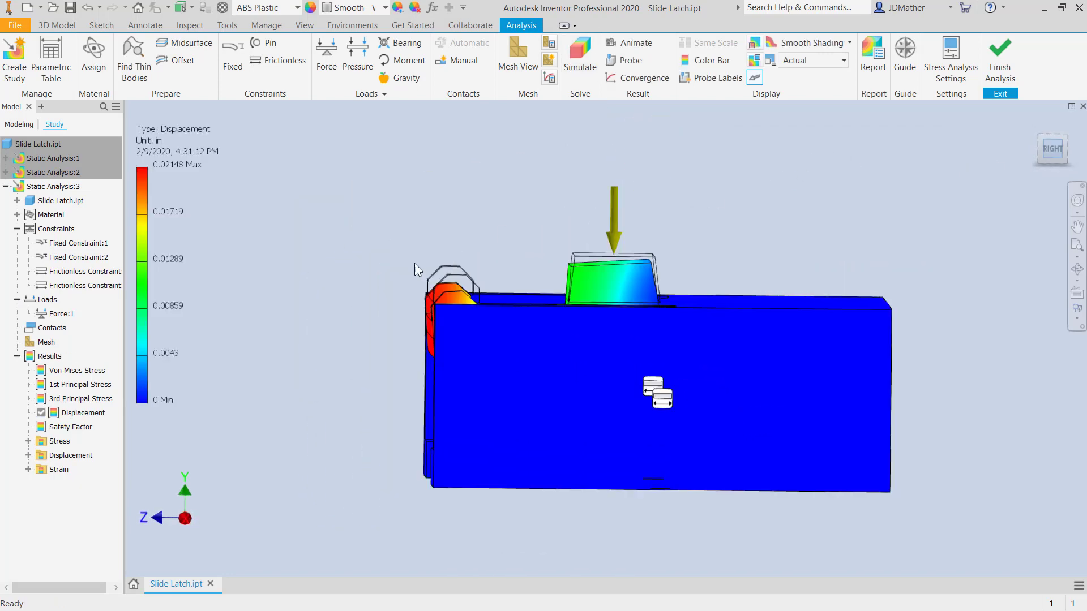
scroll(604, 356, "down", 3)
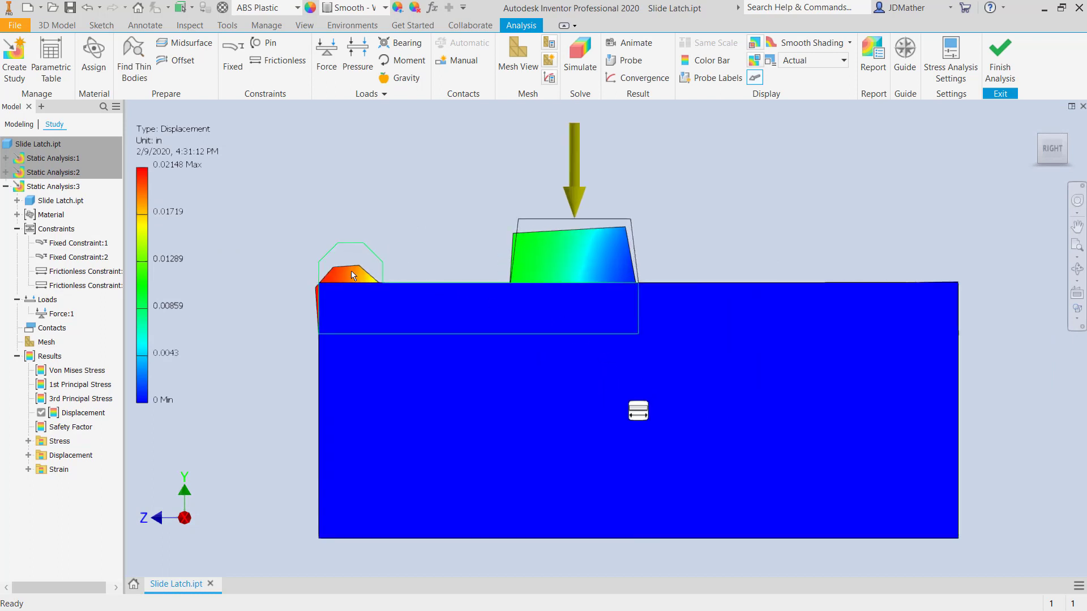
scroll(328, 300, "down", 1)
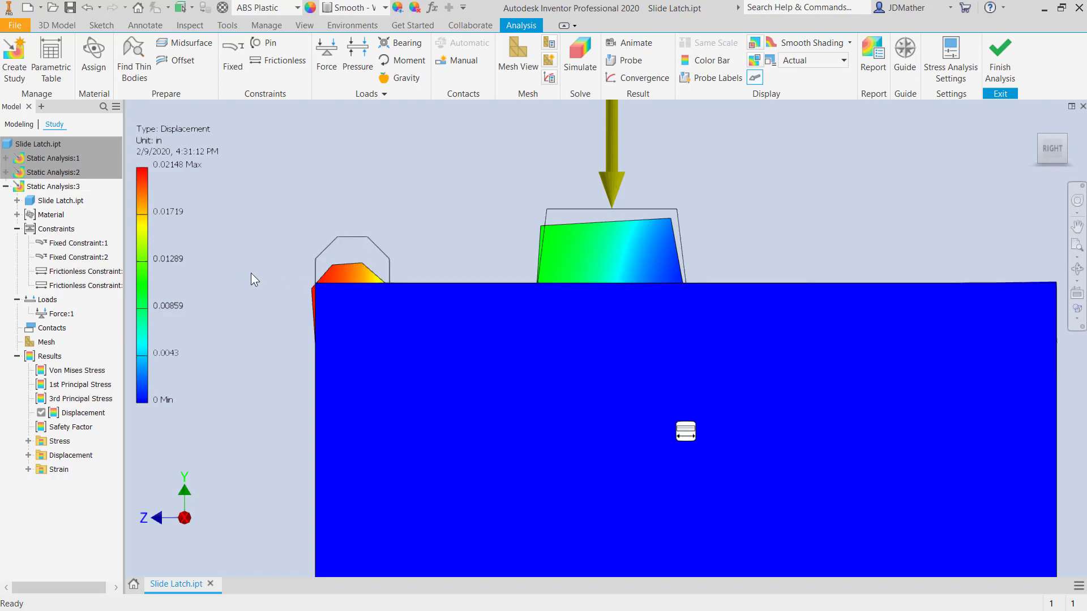
key("F6")
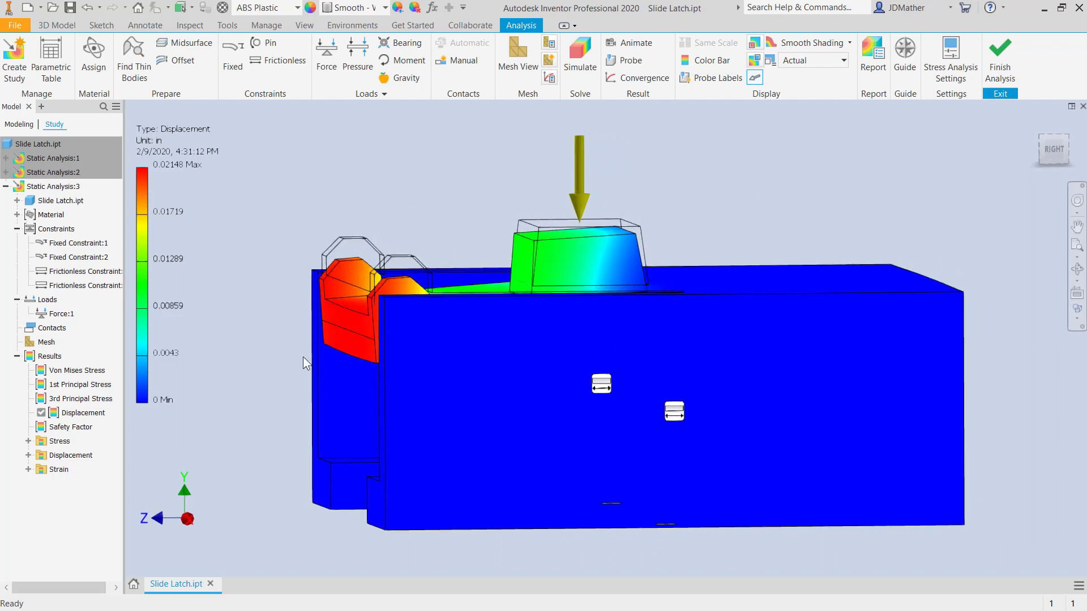
Copy Static Analysis:3 and set the copied study's design objective to Parametric Dimension
right_click(41, 189)
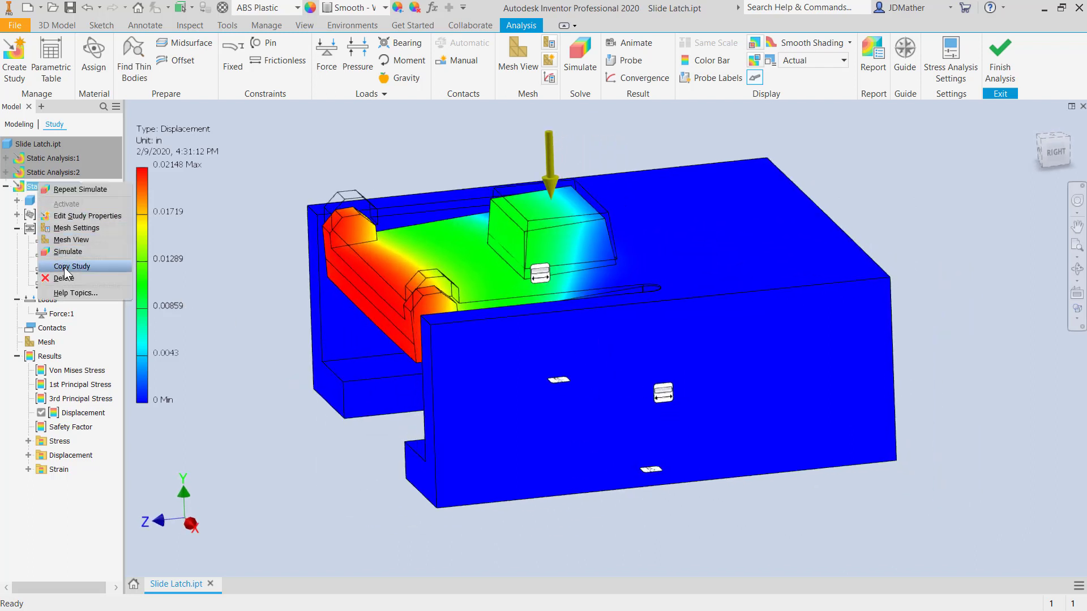
left_click(65, 266)
right_click(42, 203)
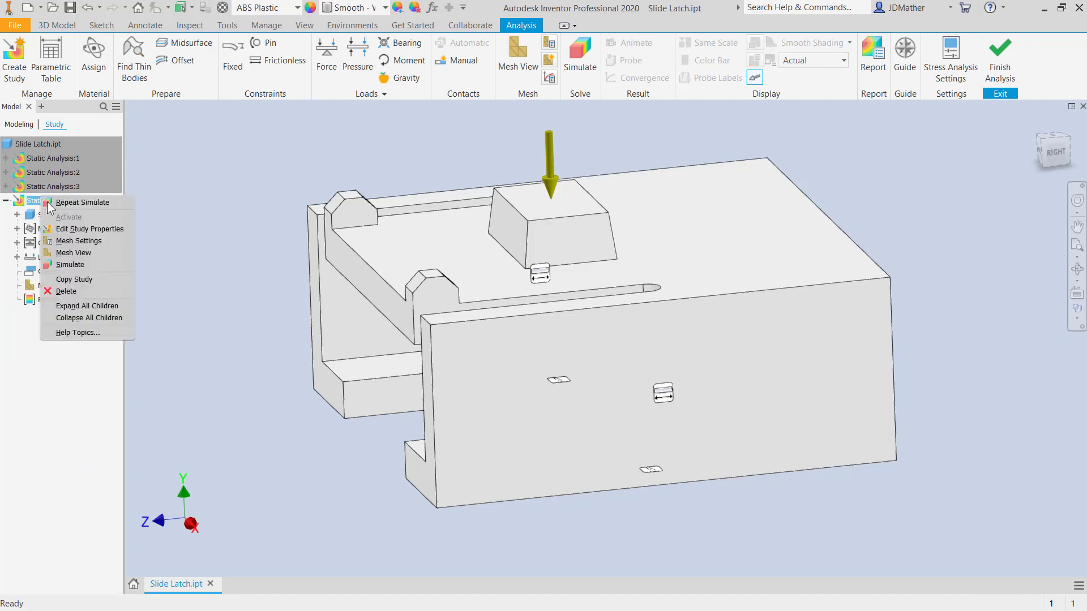
left_click(73, 230)
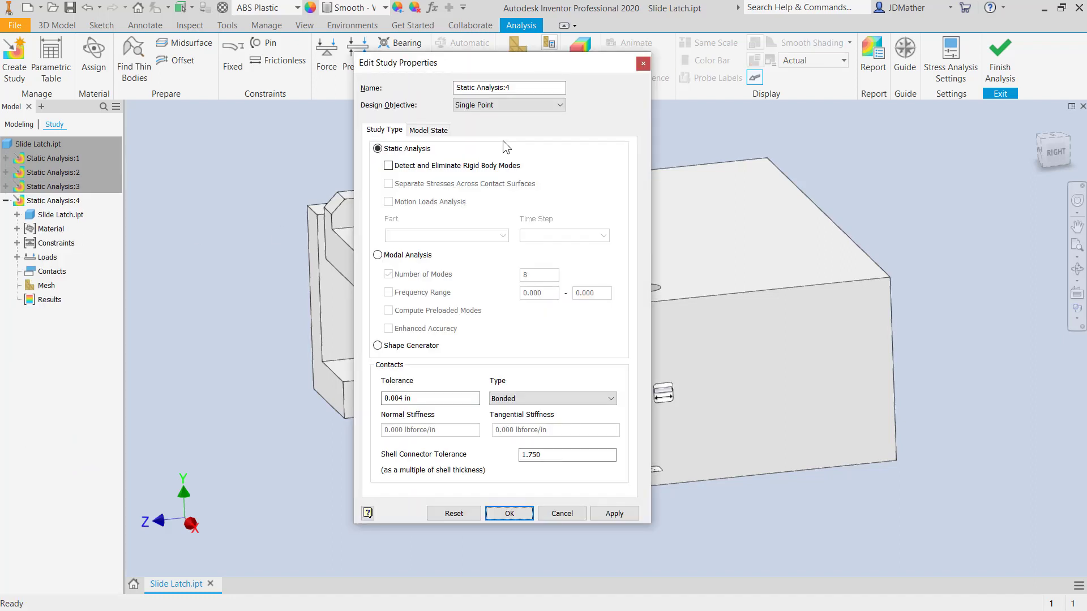
left_click(522, 105)
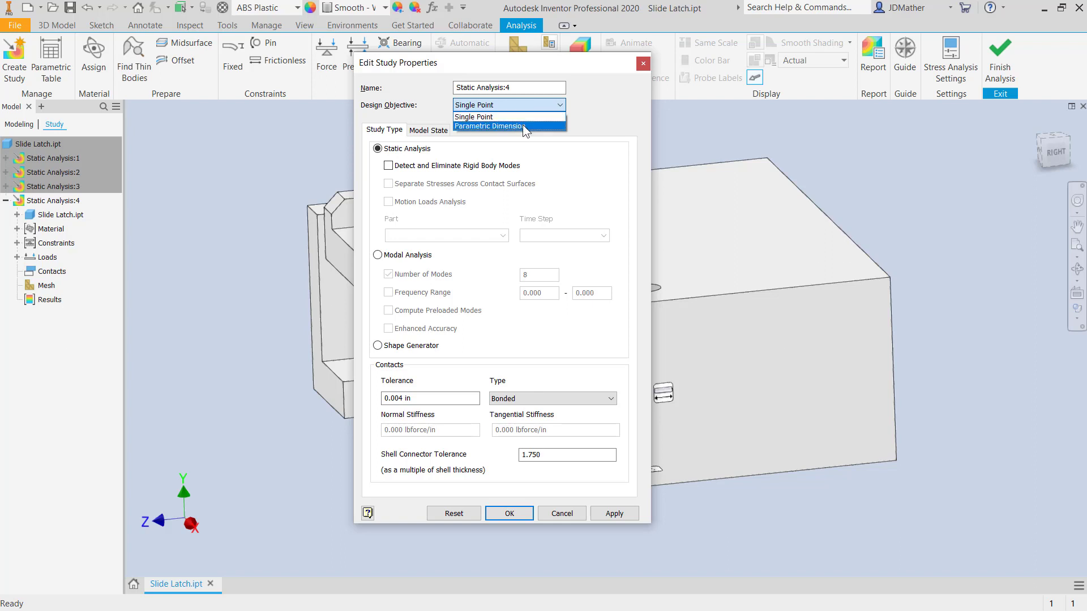
left_click(522, 124)
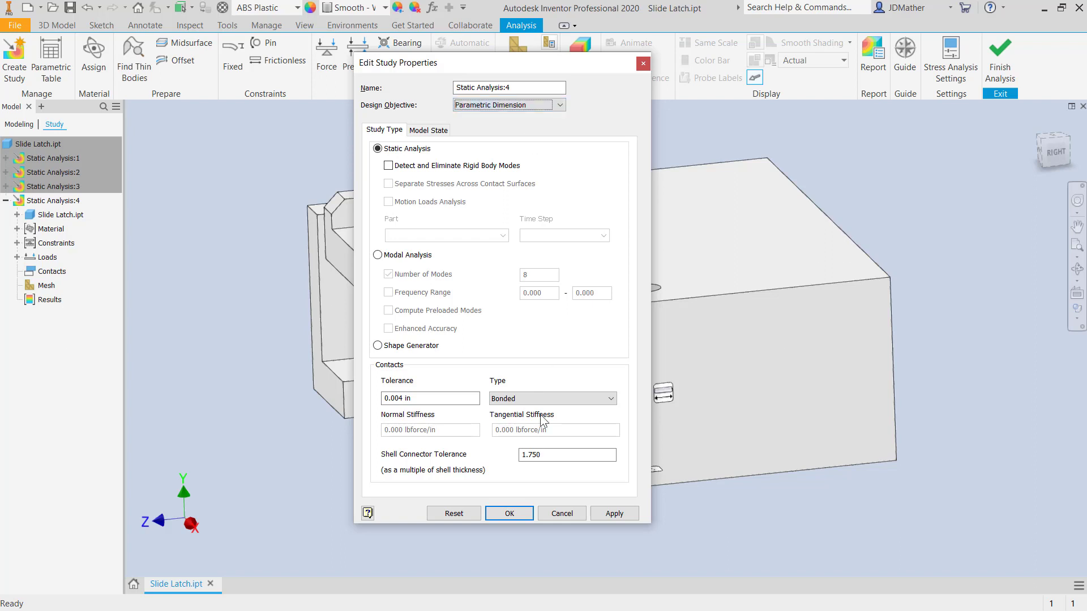
left_click(509, 514)
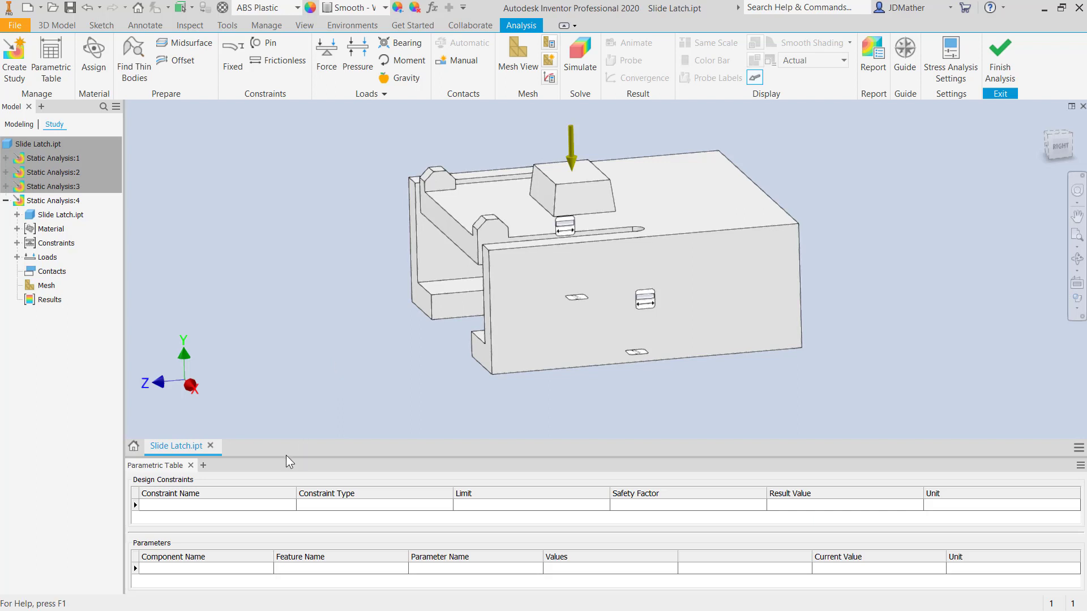
Add Volume as a design constraint in the parametric table of the fourth study
right_click(205, 512)
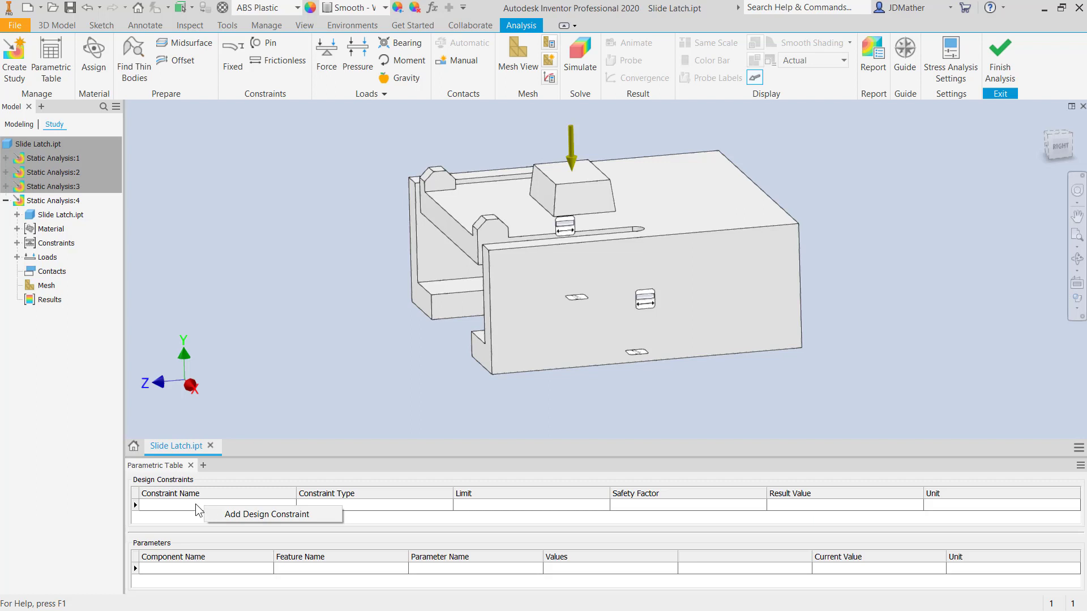
left_click(229, 514)
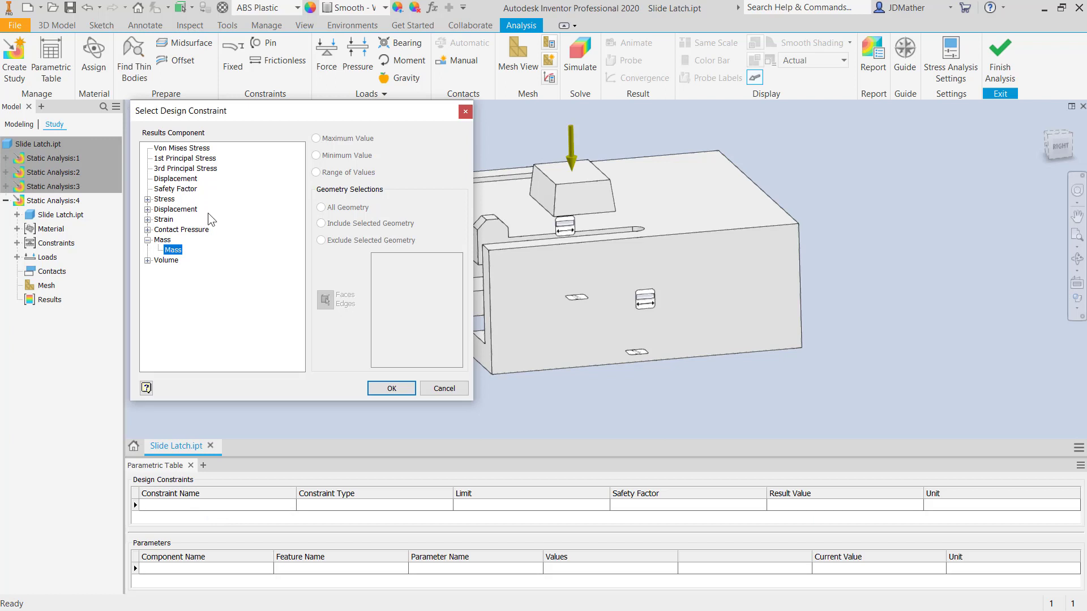
left_click(148, 261)
left_click(176, 270)
left_click(387, 389)
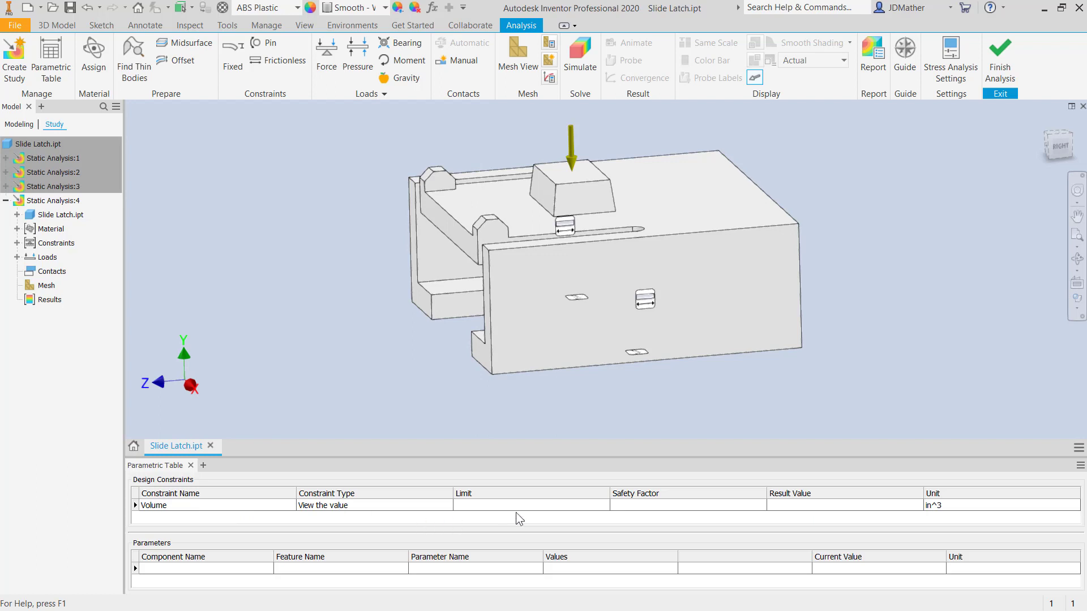
Add a design constraint for the minimum safety factor across all geometry
right_click(175, 505)
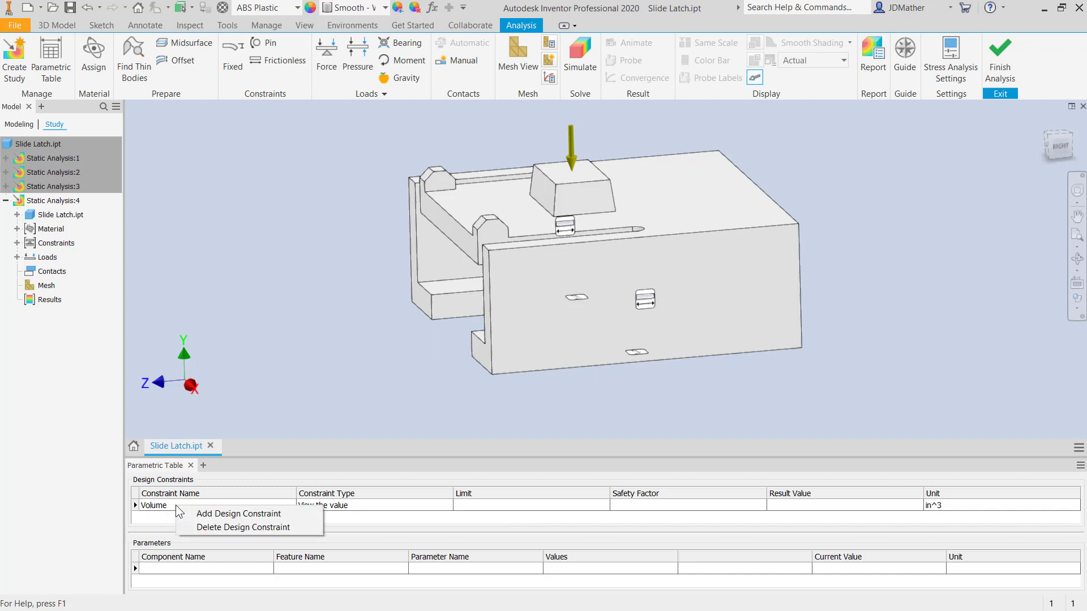
left_click(224, 514)
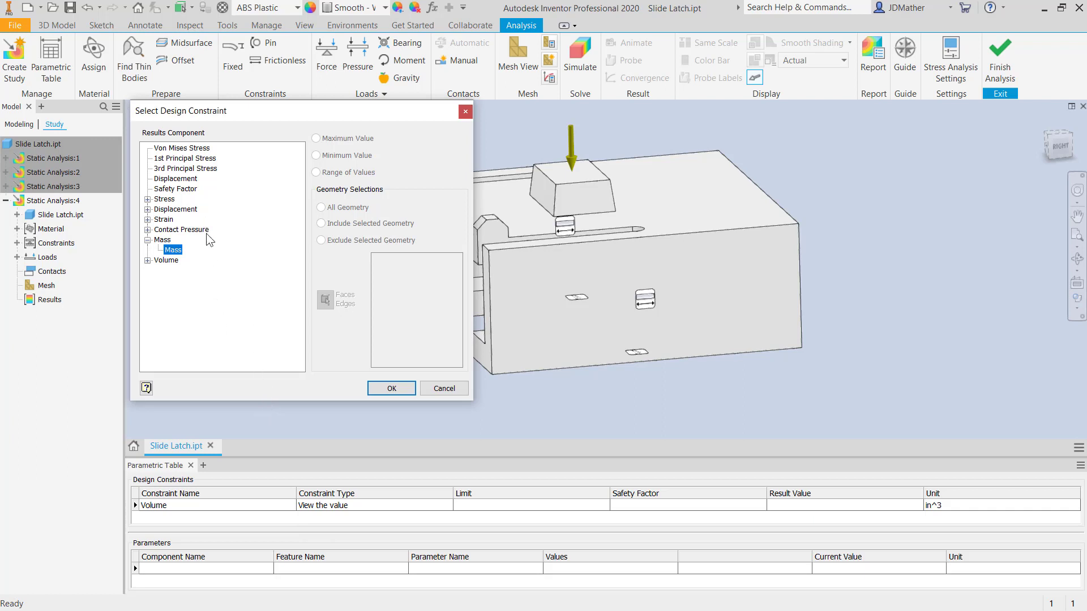
left_click(171, 192)
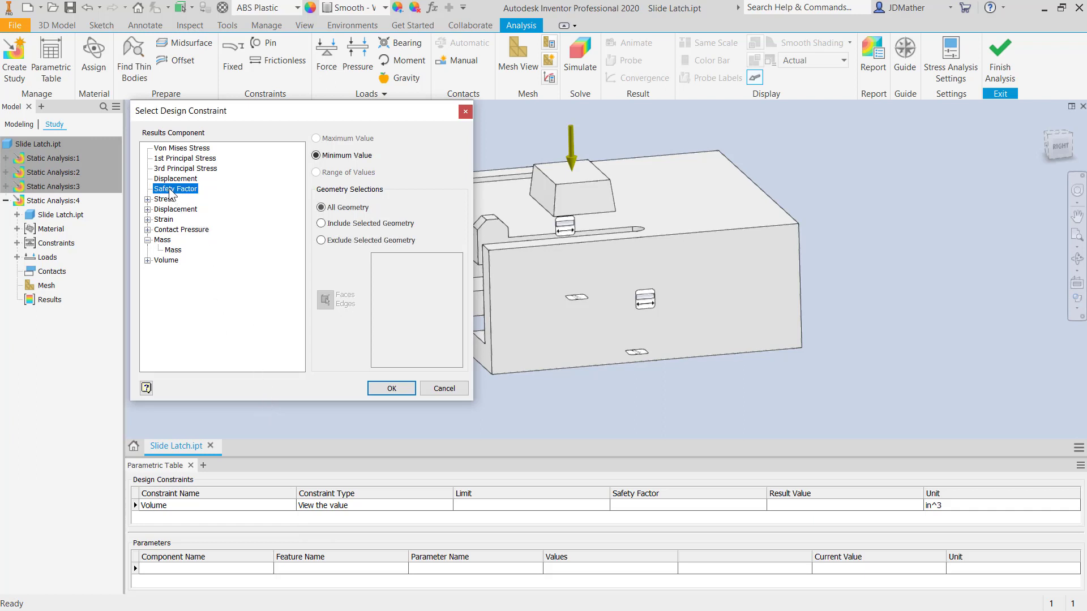
left_click(390, 389)
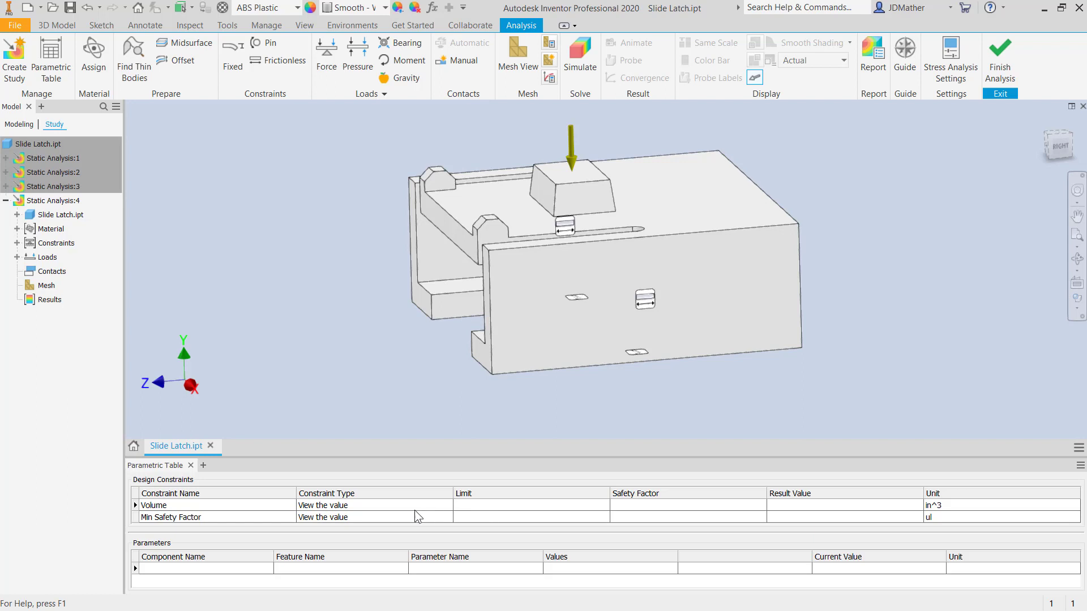
Set the constraint type of the minimum safety factor to Lower limit in the design constraints
left_click(385, 518)
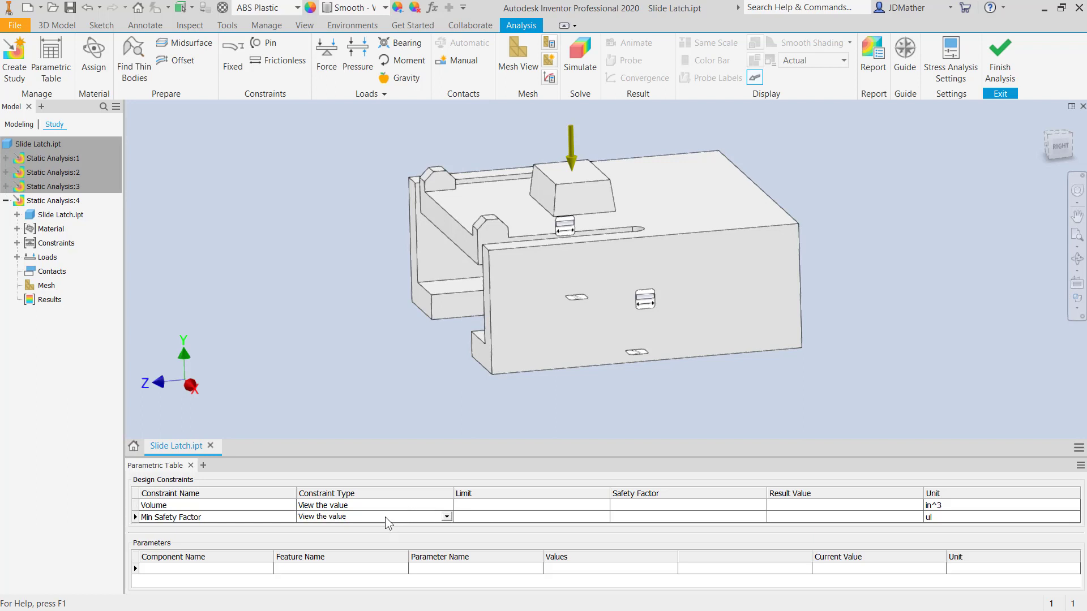
left_click(447, 517)
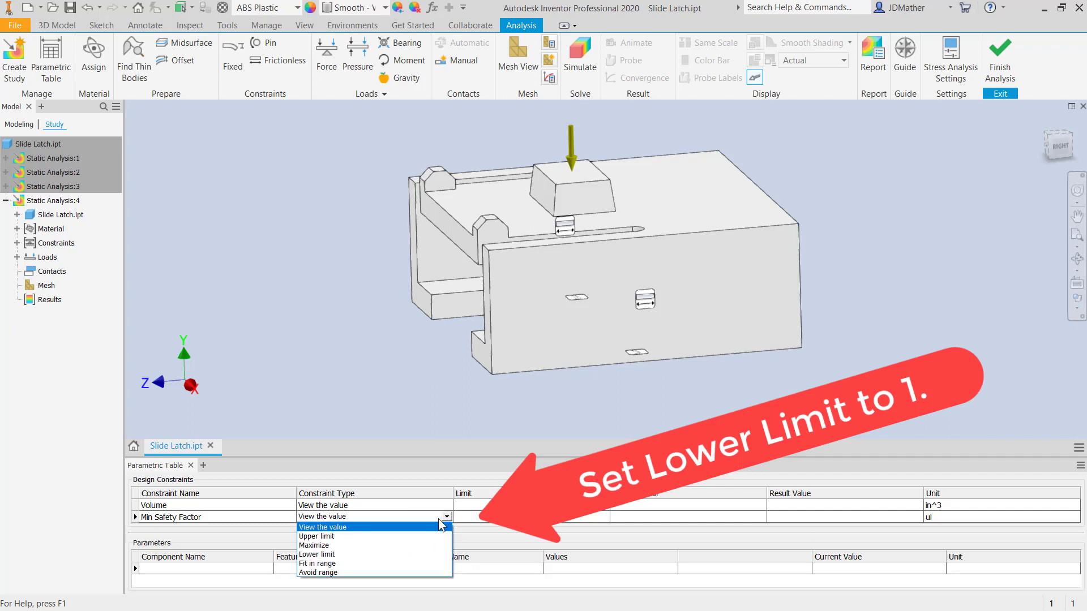
left_click(364, 555)
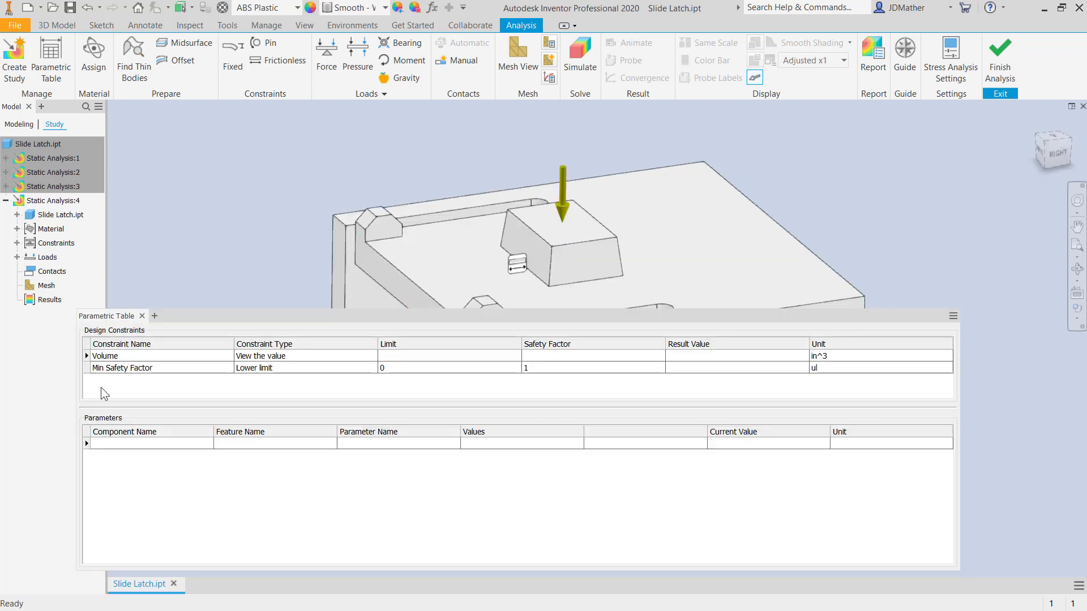
Add the maximum Y Displacement as another design constraint of the fourth study
right_click(124, 370)
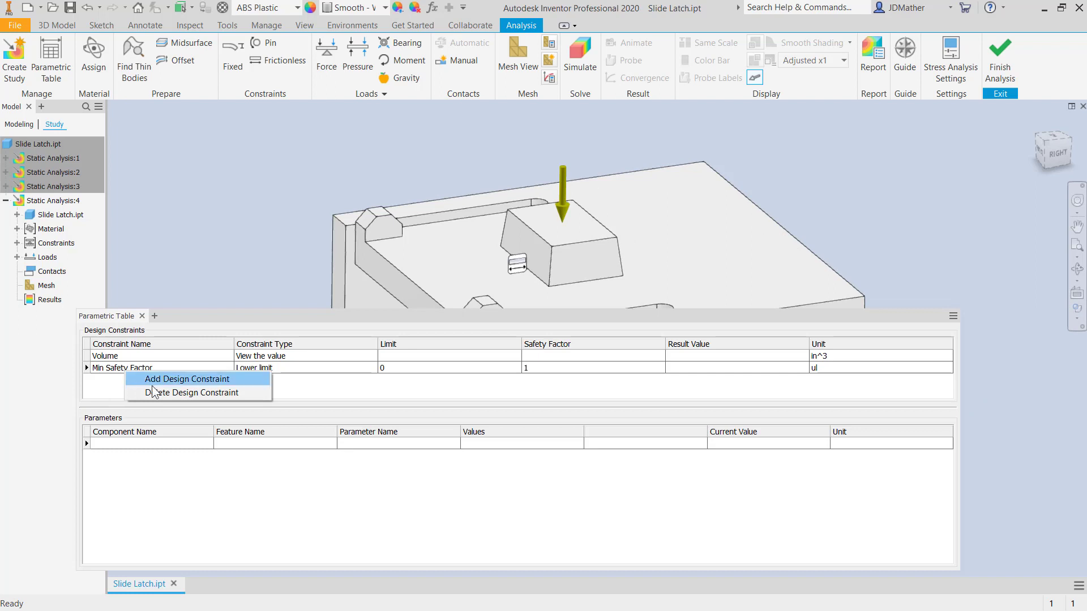
left_click(187, 377)
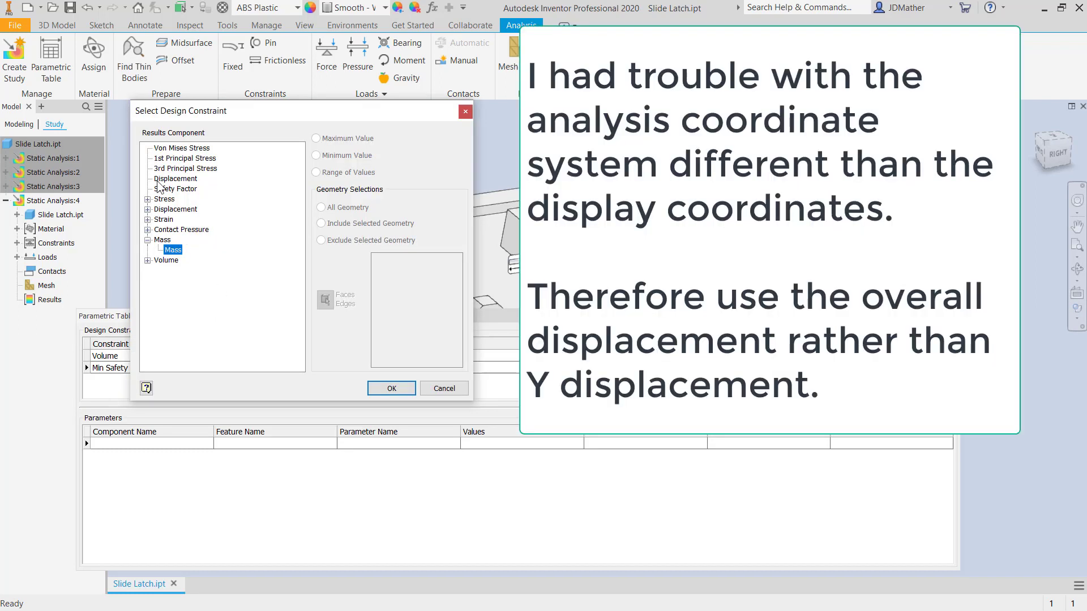
left_click(148, 209)
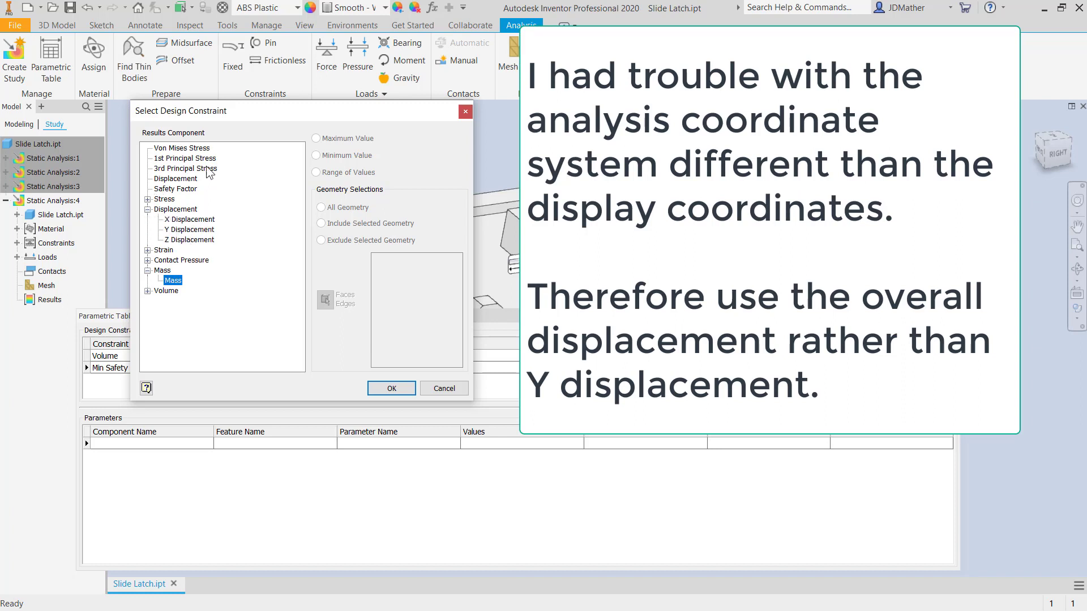
left_click_drag(239, 111, 498, 139)
left_click_drag(257, 324, 401, 304)
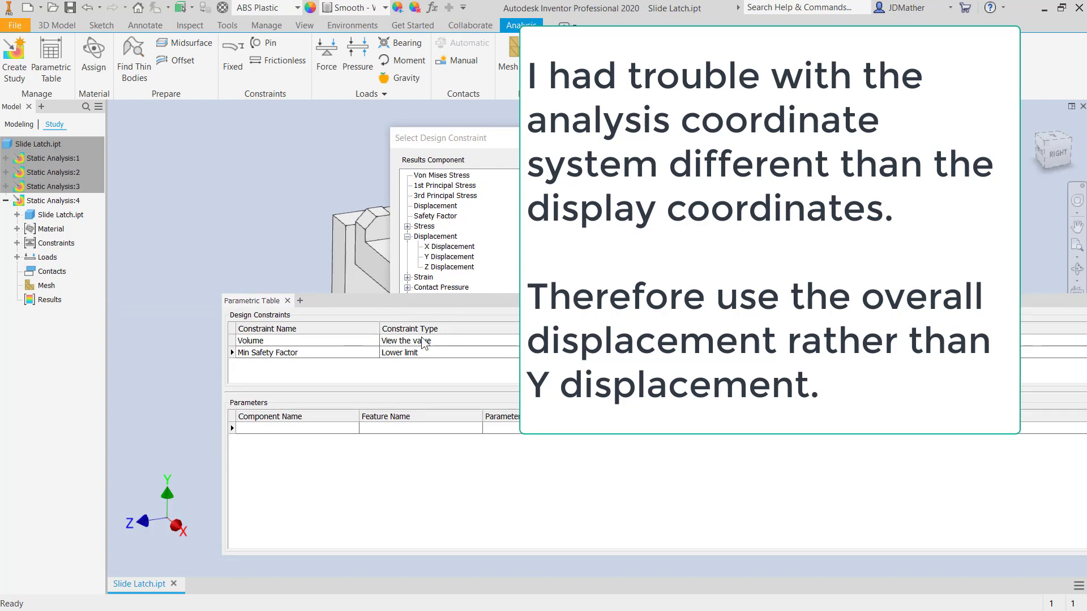
left_click(451, 257)
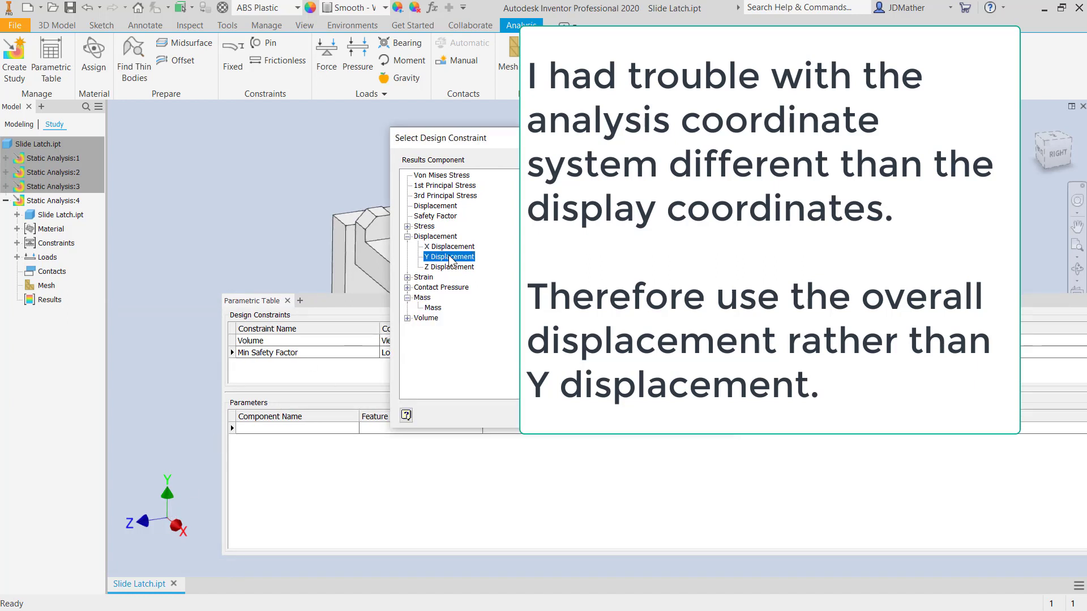
double_click(450, 257)
Set the Max Y Displacement constraint to Lower limit with a limit of 0.031 in
left_click(420, 361)
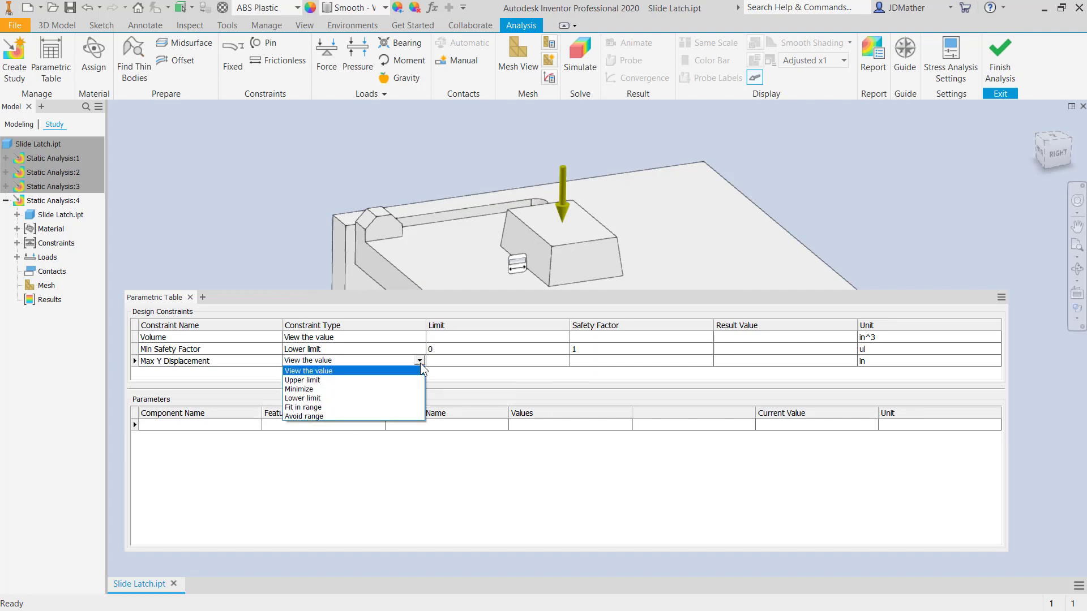
left_click(321, 398)
type(".031")
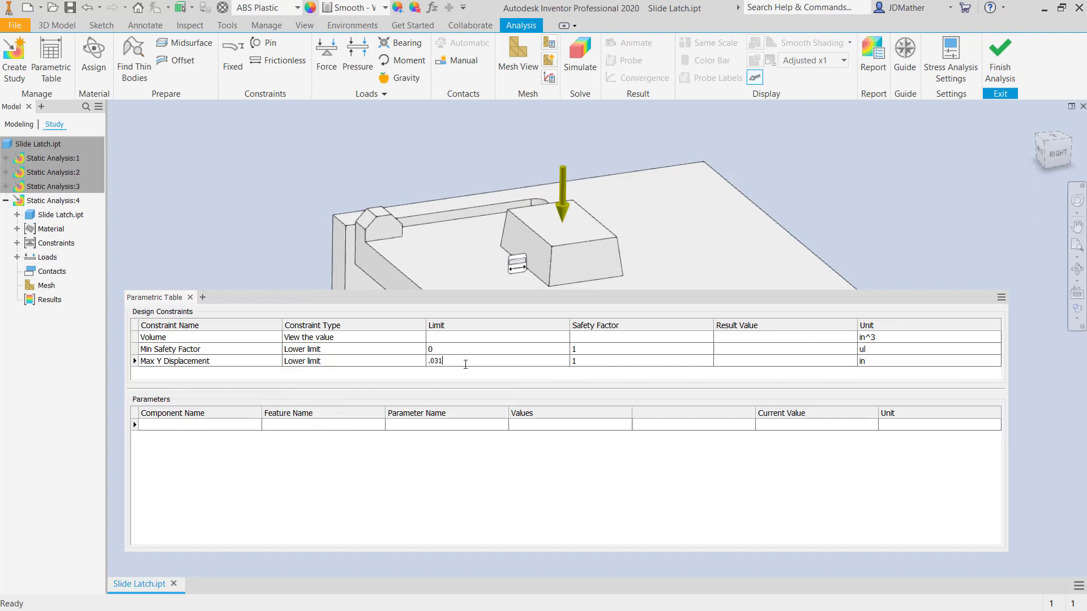
left_click(420, 360)
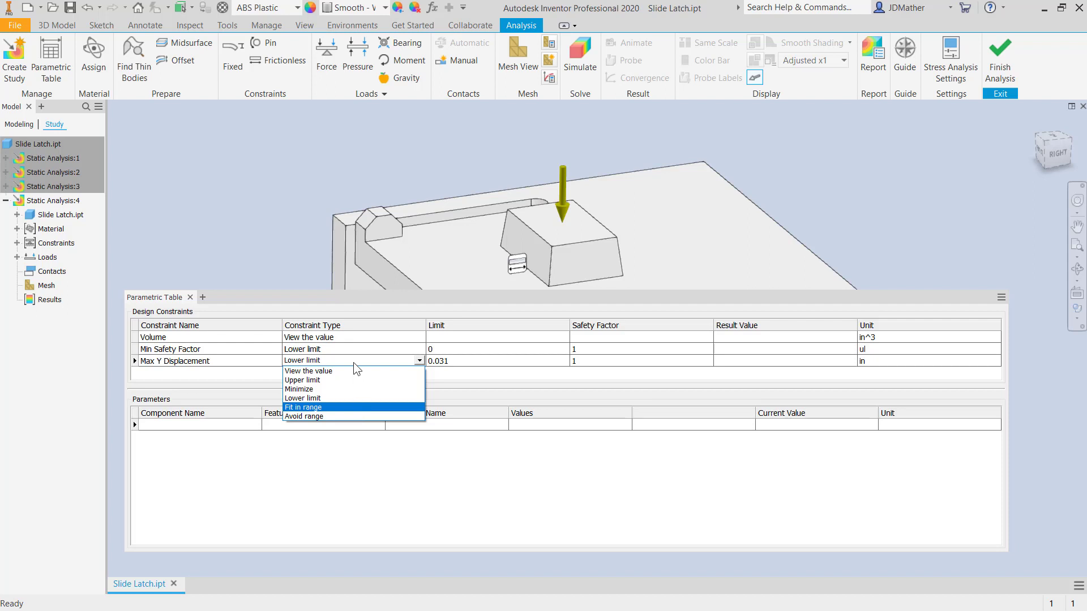
left_click(348, 294)
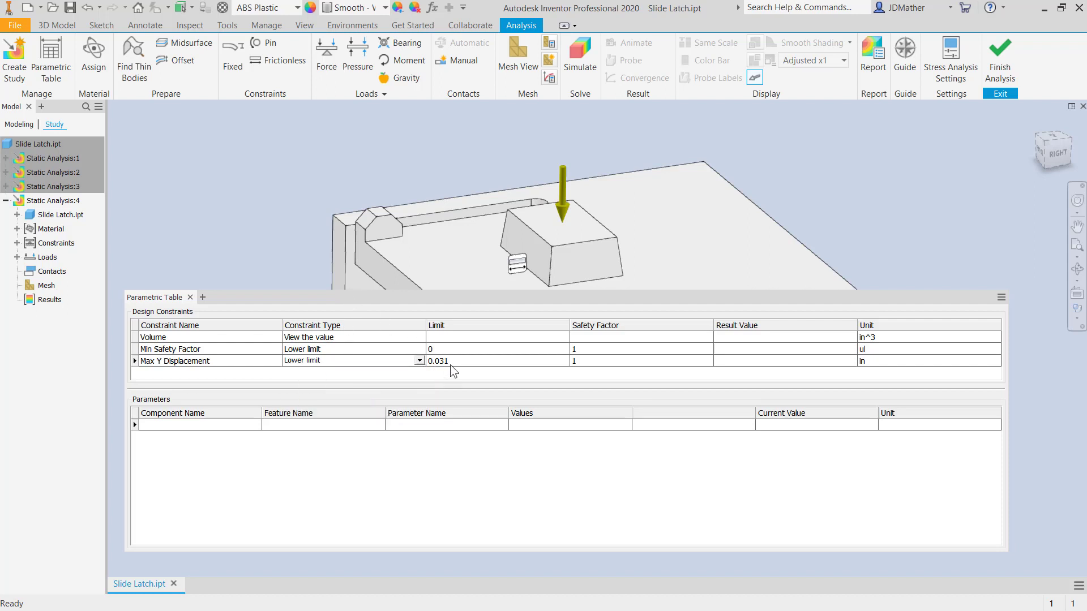
left_click_drag(417, 298, 414, 318)
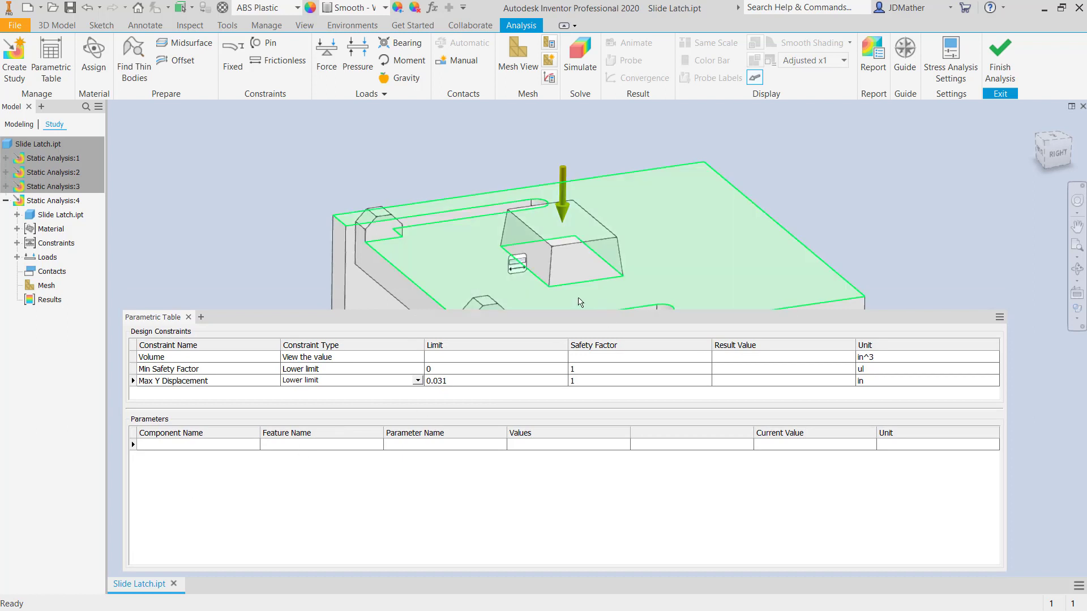
Add the part parameters Slot_Width, Slot_Length and Thumb_Position to the fourth study's parametric table
left_click(17, 214)
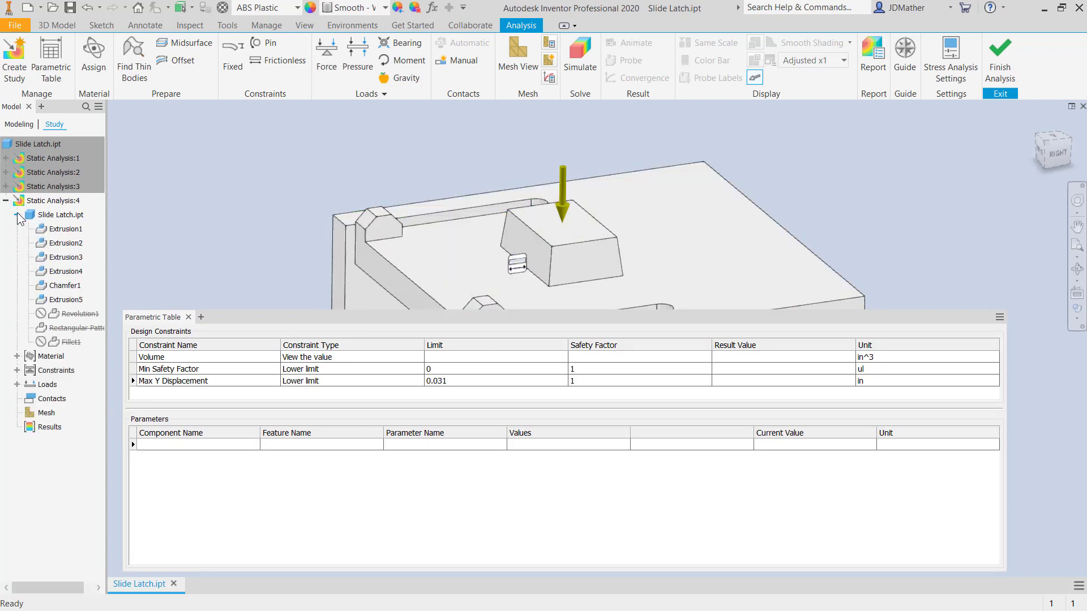
right_click(62, 215)
left_click(81, 235)
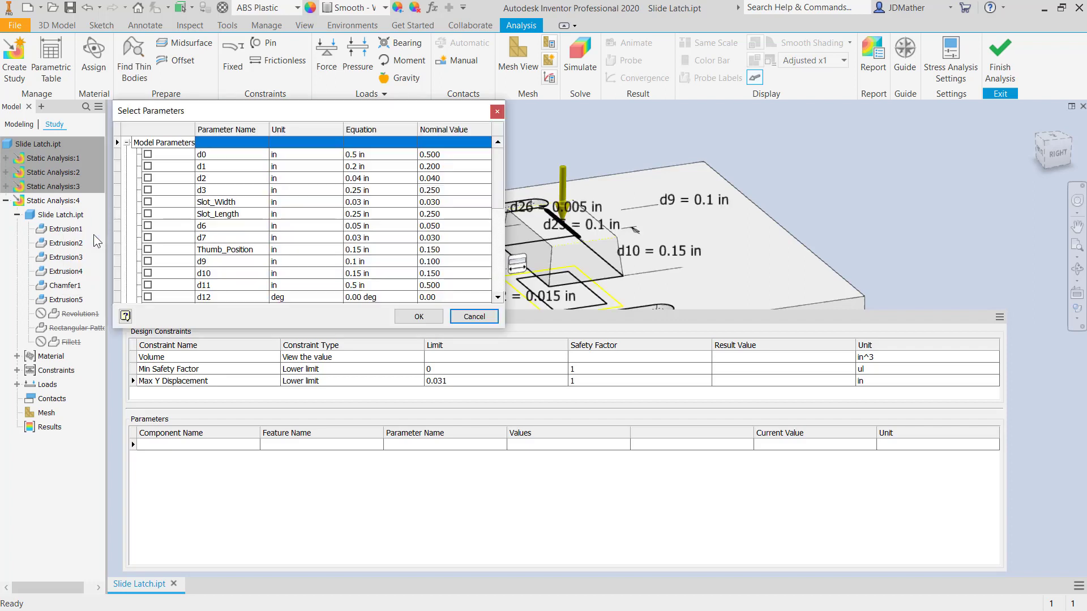
left_click_drag(505, 266, 669, 266)
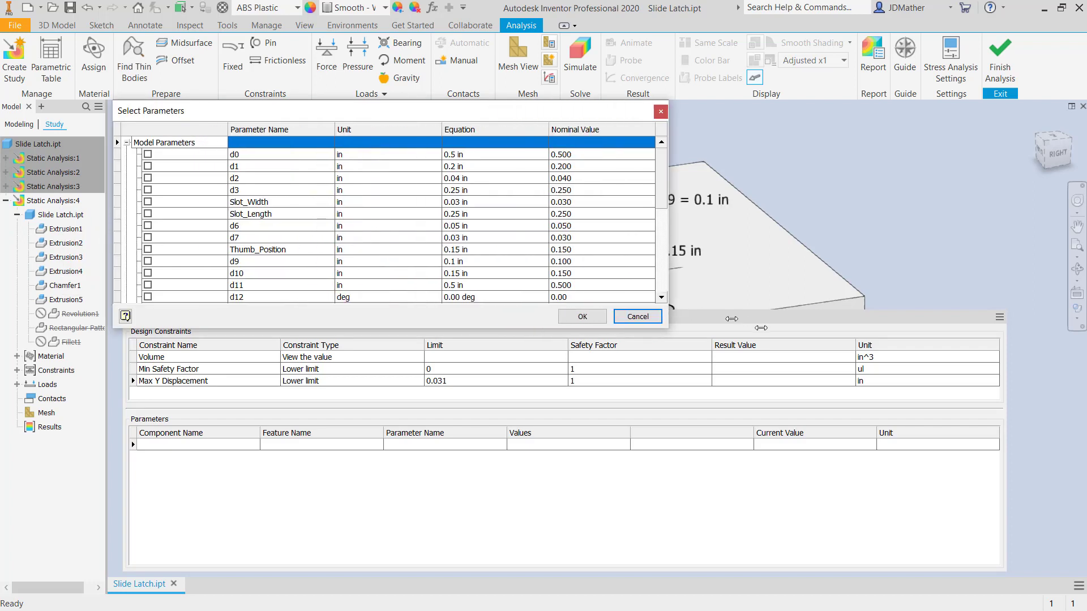
left_click(148, 201)
left_click(148, 213)
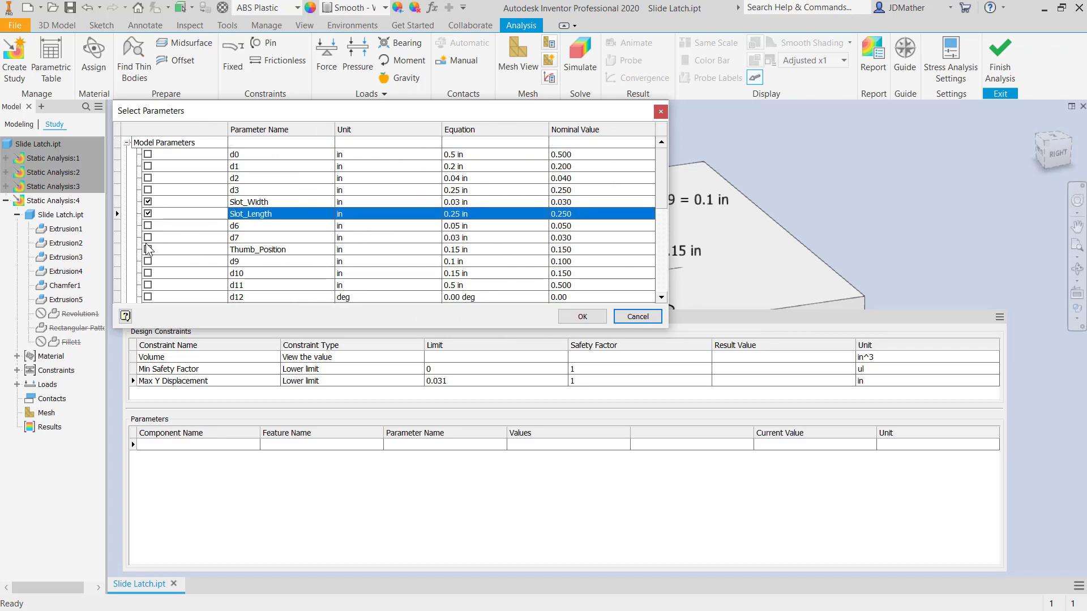
left_click(148, 250)
scroll(170, 244, "down", 1)
scroll(170, 244, "down", 6)
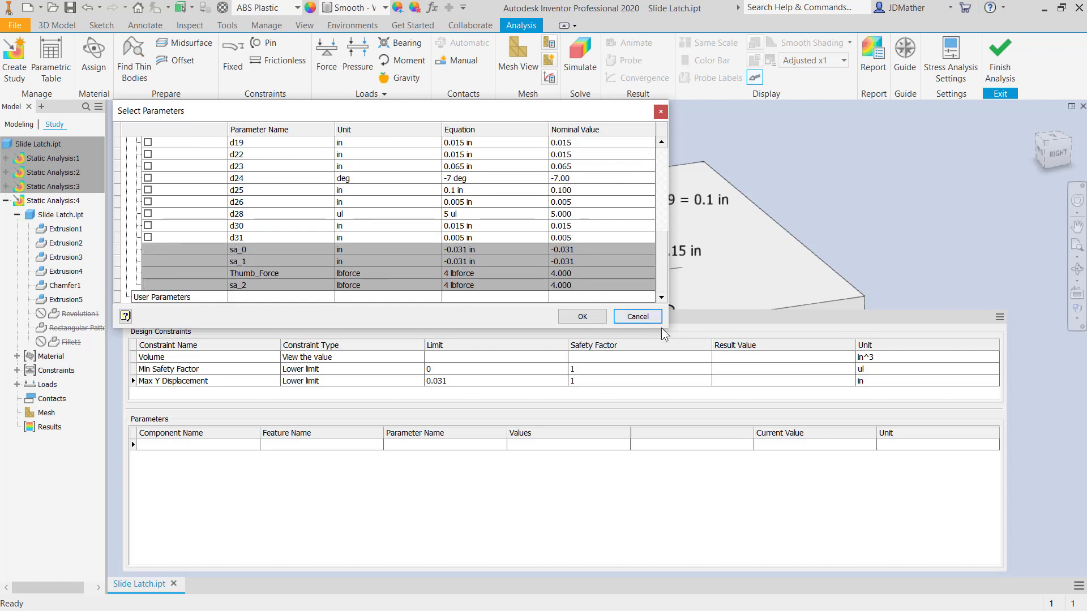
left_click_drag(667, 328, 774, 371)
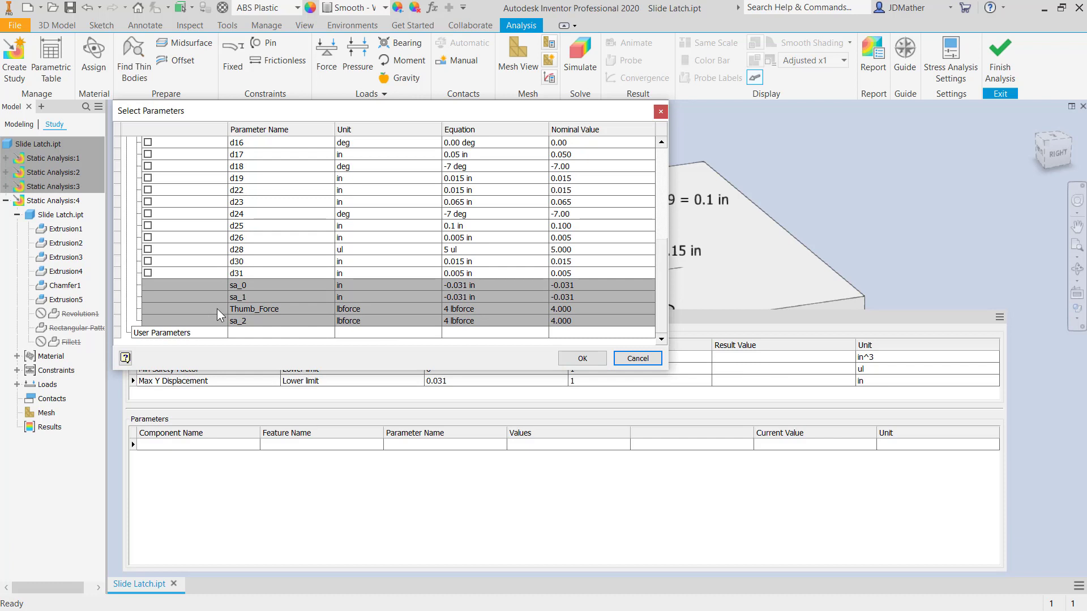
left_click(582, 358)
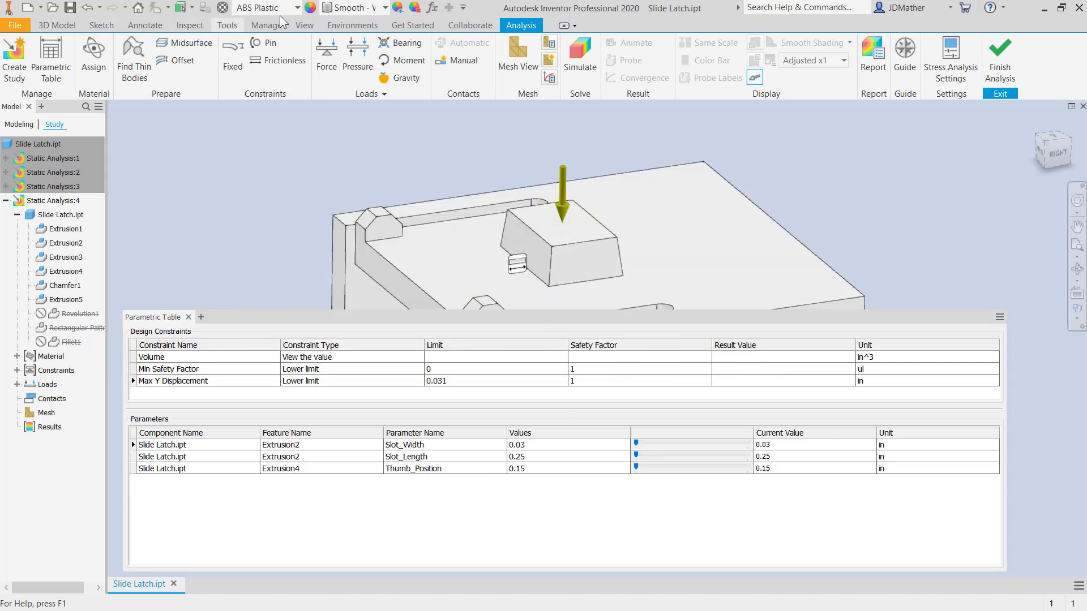
Mark the Thumb_Force model parameter as a key and export parameter
left_click(436, 10)
scroll(340, 295, "down", 10)
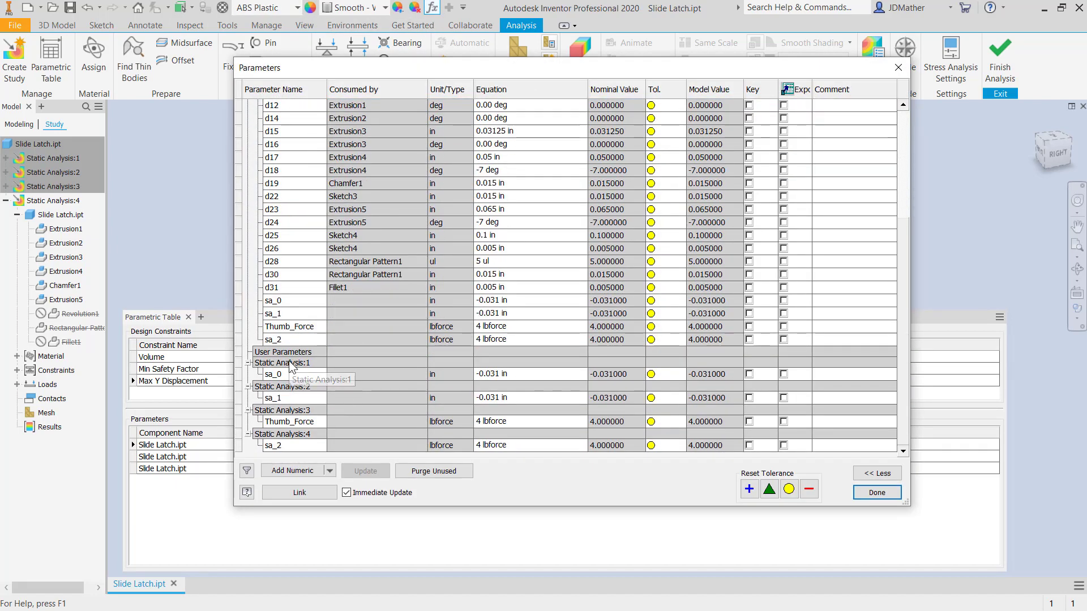
left_click(749, 326)
left_click(785, 327)
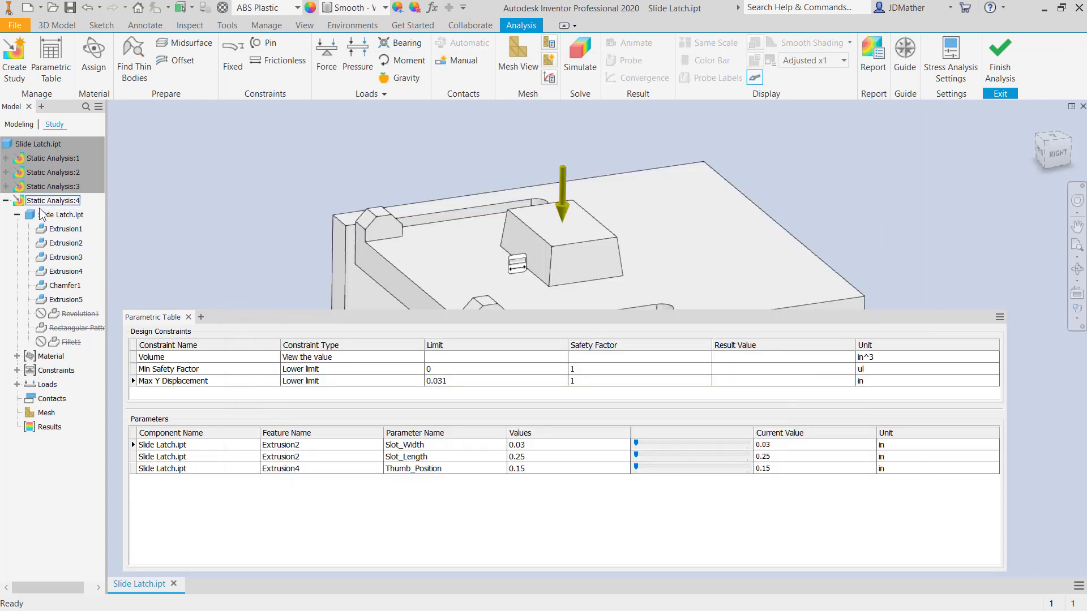
Check in the part's parameter selection whether Thumb_Force can be chosen for the parametric study
right_click(43, 202)
right_click(31, 215)
left_click(70, 236)
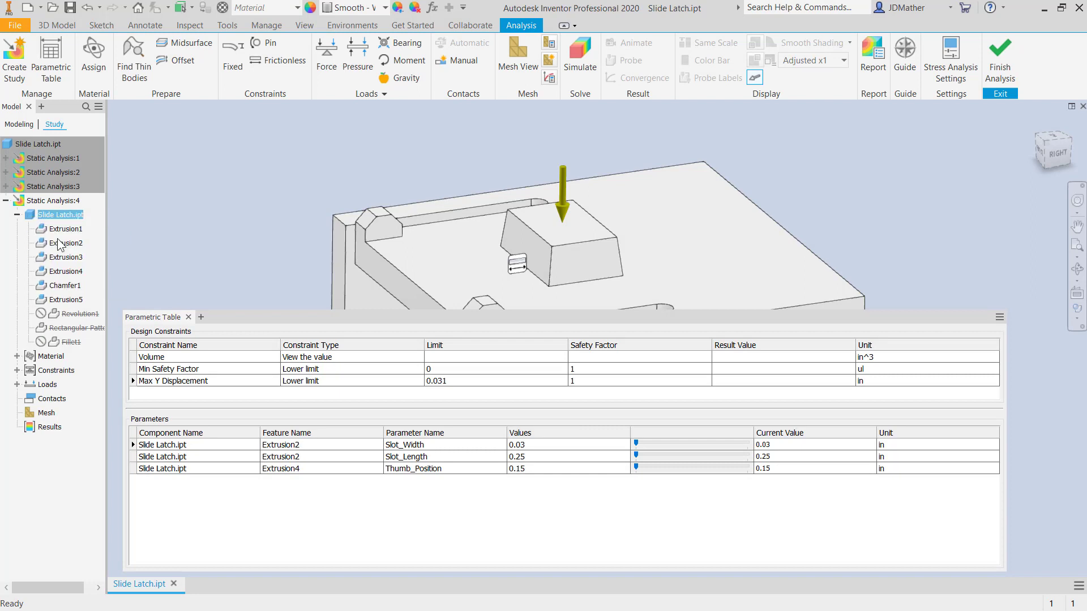
scroll(170, 294, "down", 5)
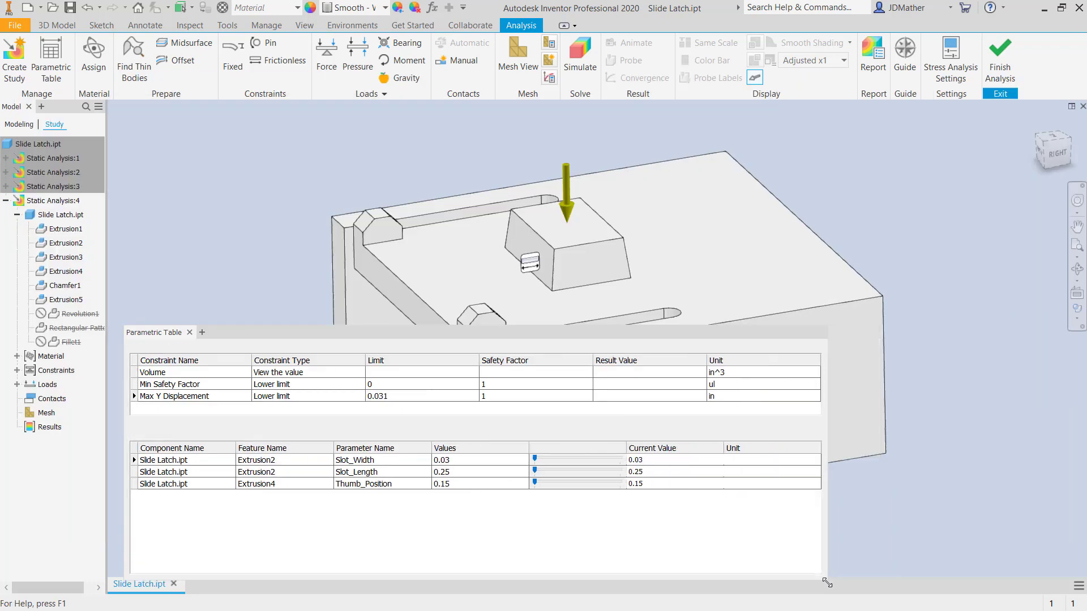
Set the Slot_Width values to 0.03,0.062,0.125 in the parametric table
left_click_drag(654, 524, 615, 509)
left_click_drag(383, 333, 620, 323)
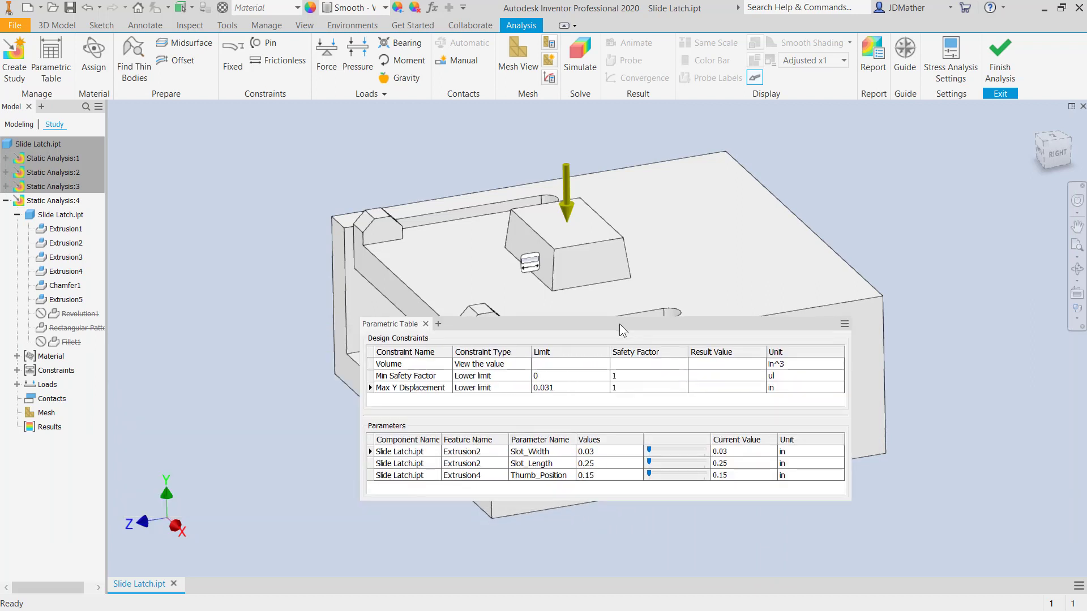
left_click_drag(525, 324, 388, 321)
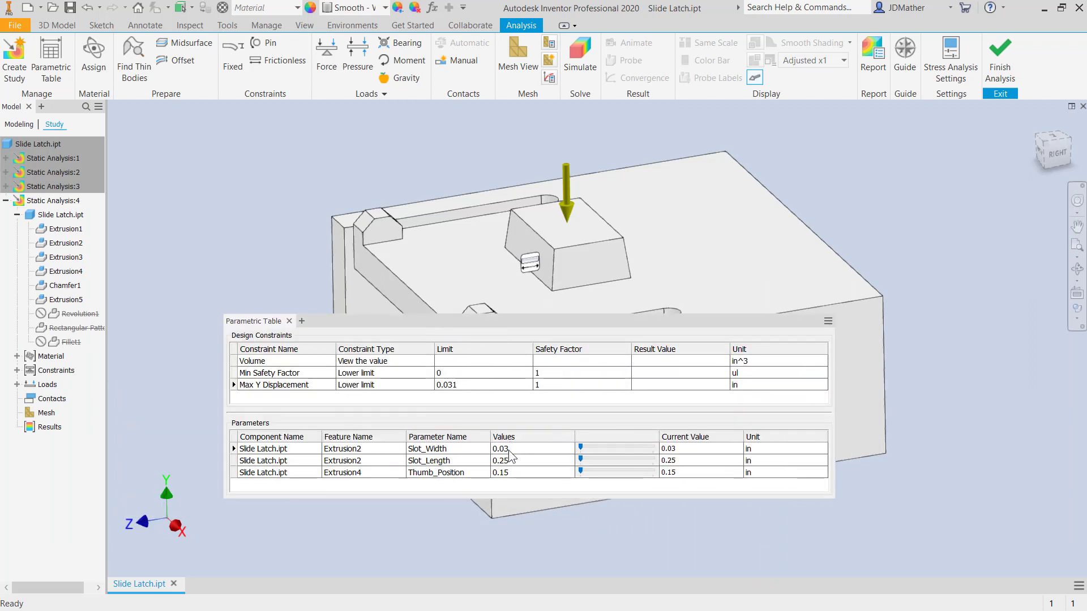
double_click(510, 450)
left_click(515, 450)
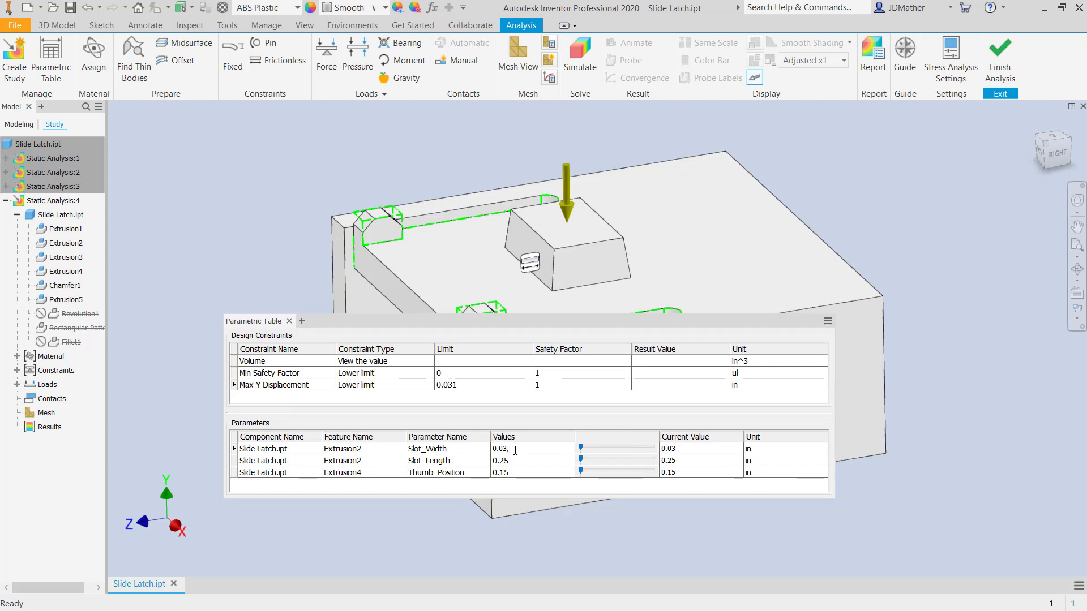
type(",0.062,0")
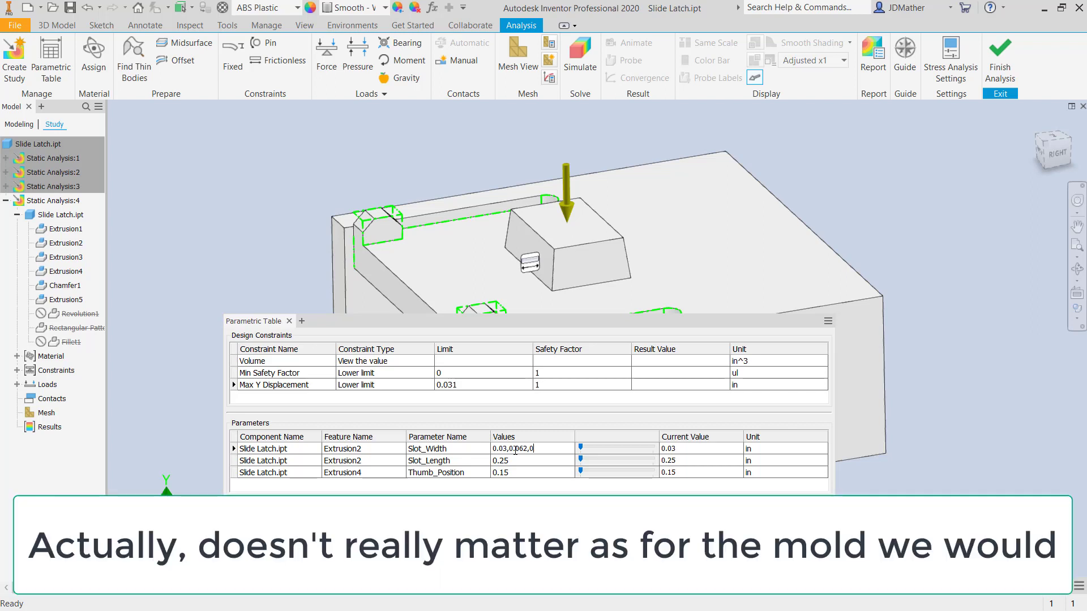
type(".125")
Set the Slot_Length values to the range 0.25-0.4:5 in the parametric table
left_click(515, 464)
left_click(515, 463)
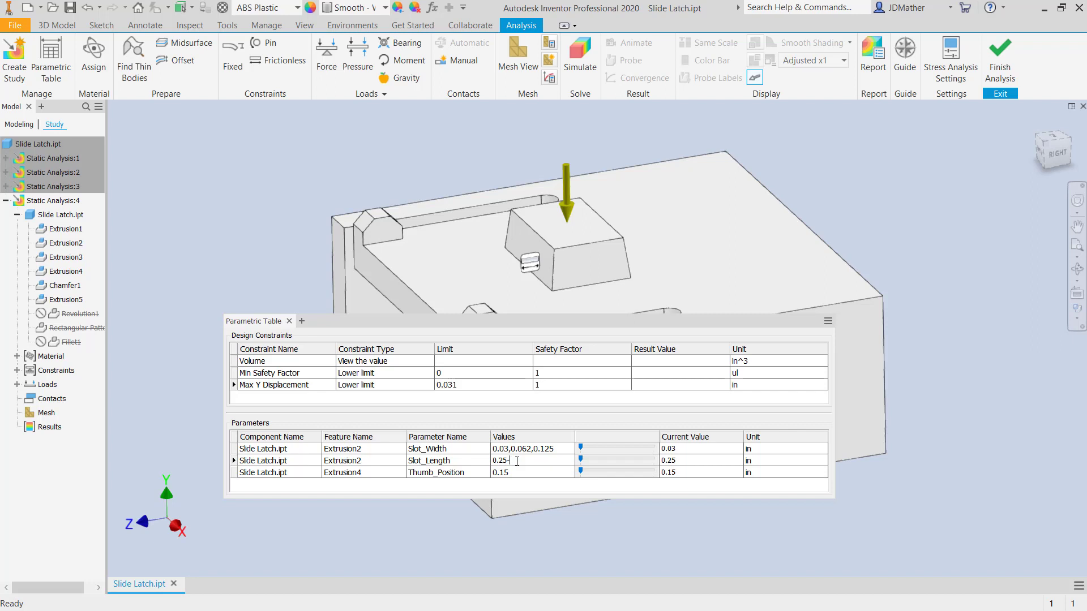
type("-0")
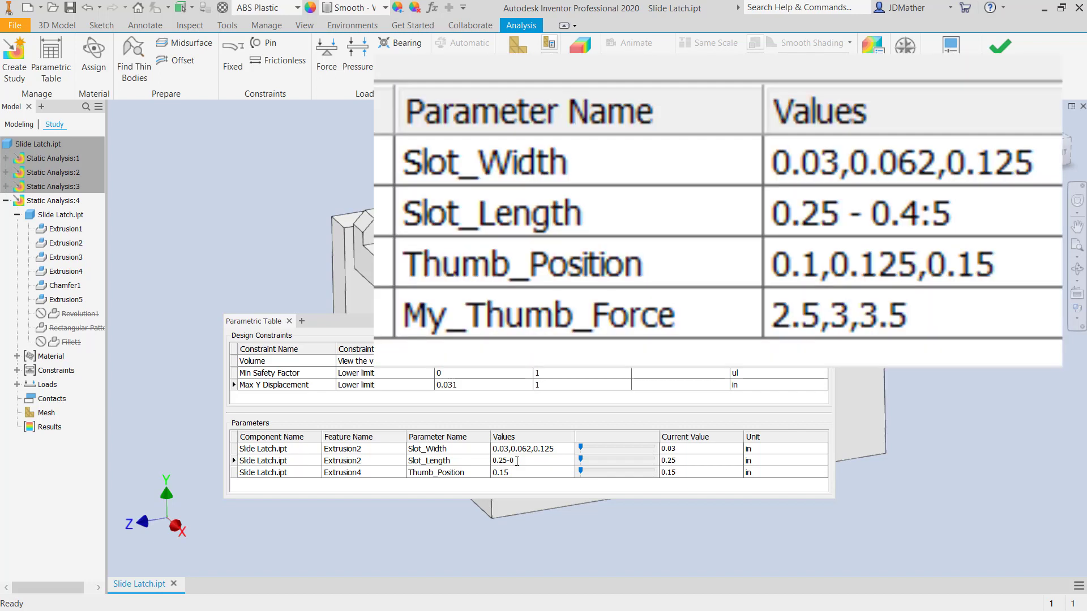
type(".4:5")
Set the Thumb_Position values to 0.1,0.125,0.15 in the parametric table
left_click(526, 476)
left_click(493, 474)
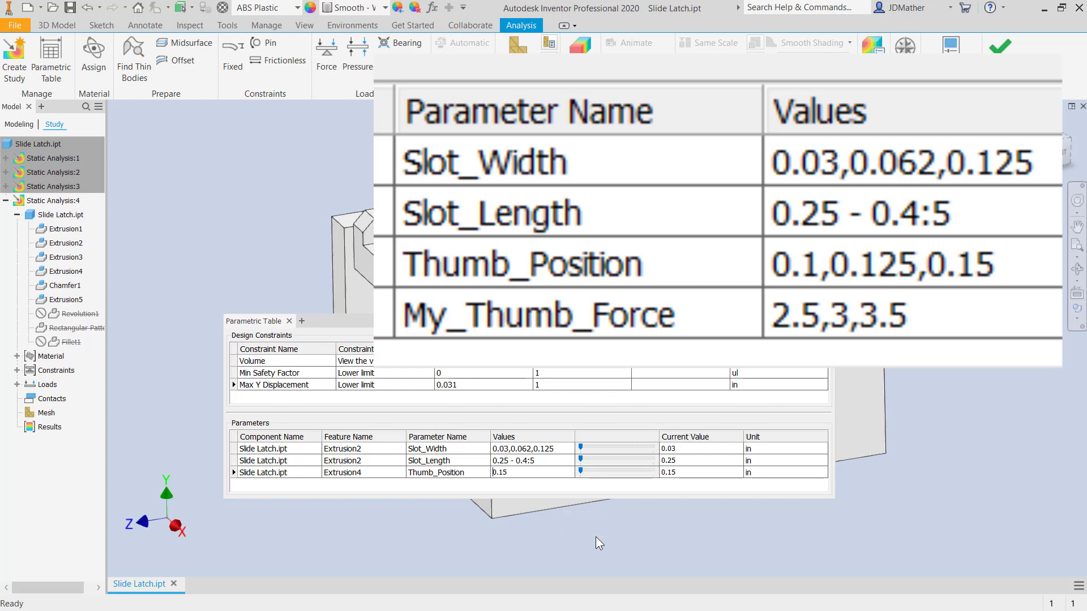
type("0.1,")
type("0.125,")
type(",")
key("Return")
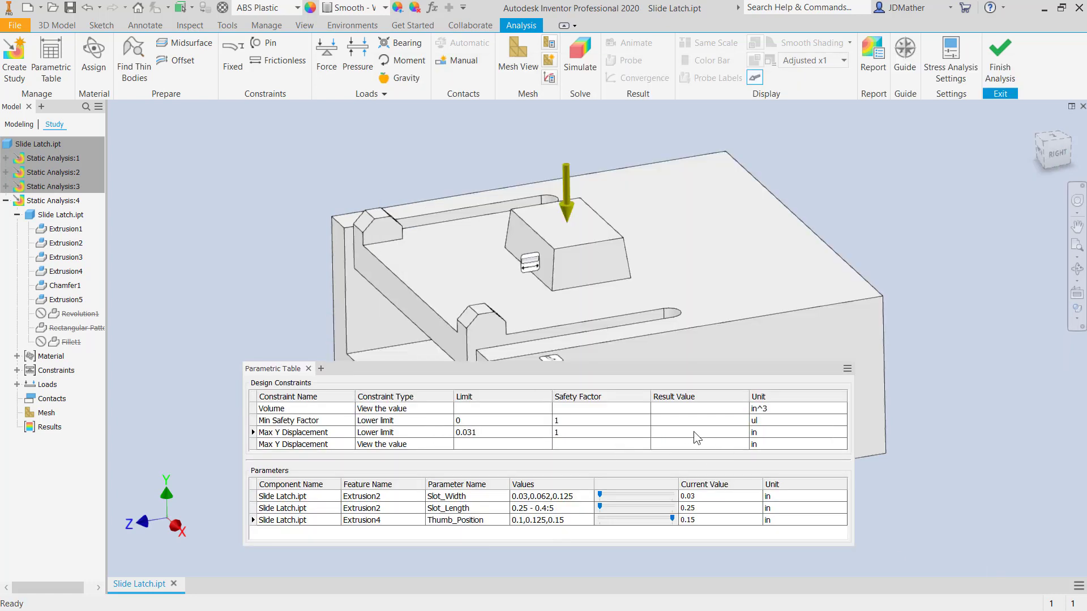
Generate all configurations from the parametric table, review the configuration set choices for the simulation, and close it without running
right_click(497, 496)
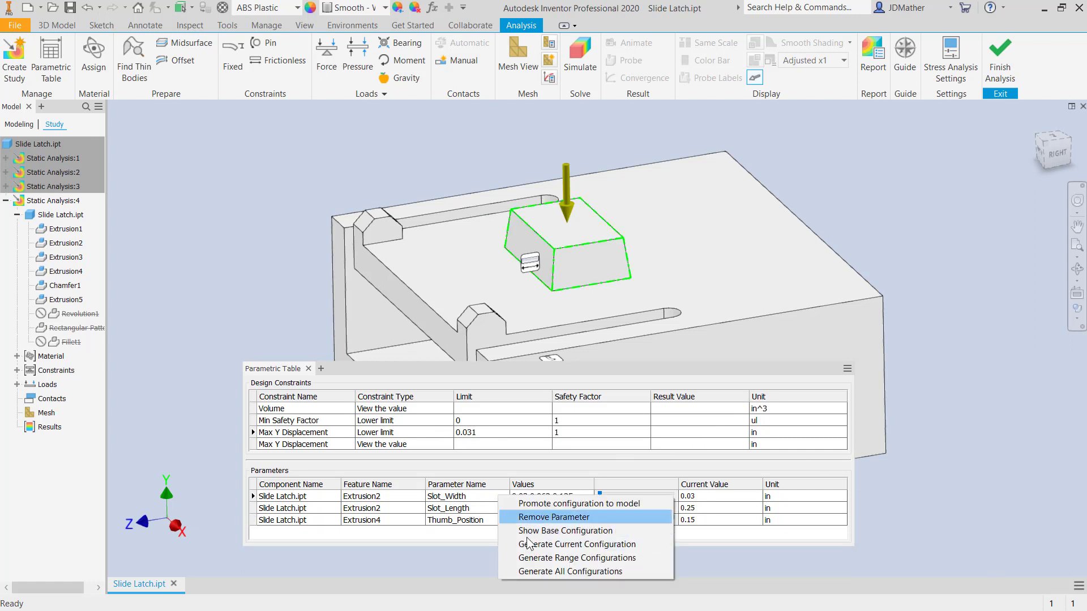
left_click(541, 571)
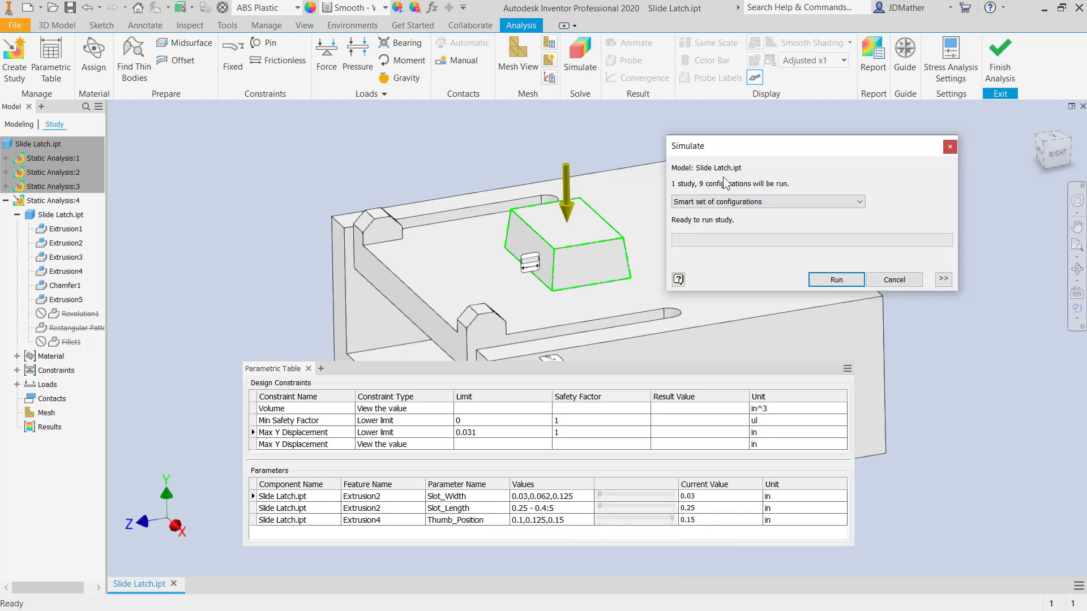
left_click_drag(746, 151, 573, 169)
left_click(596, 219)
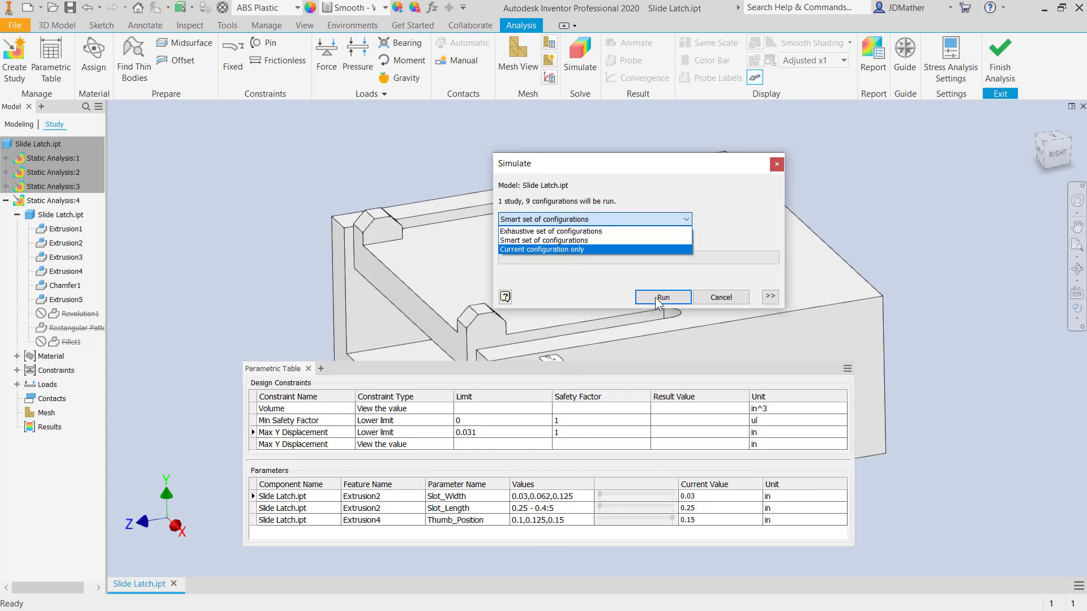
left_click(796, 182)
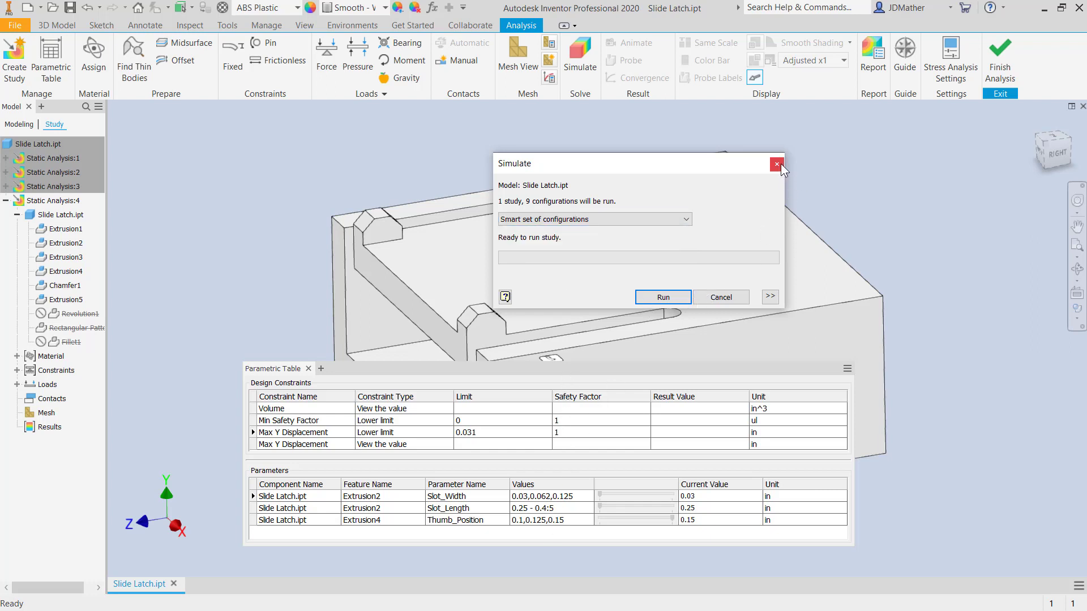
left_click(777, 164)
Generate all configurations of the slot and thumb parameters and simulate the study with the smart set of configurations
right_click(530, 504)
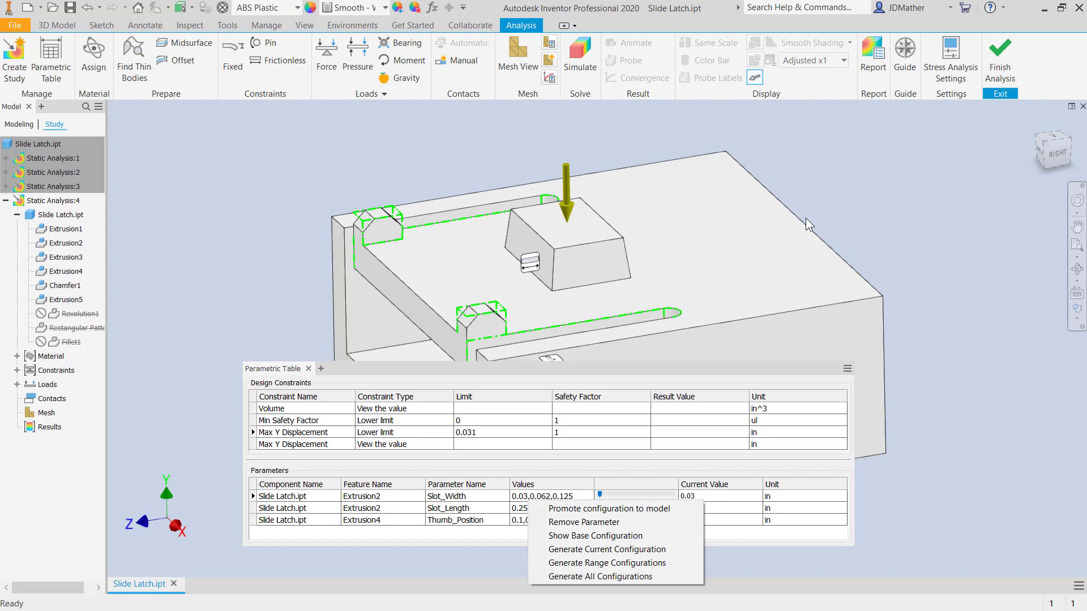
left_click(595, 576)
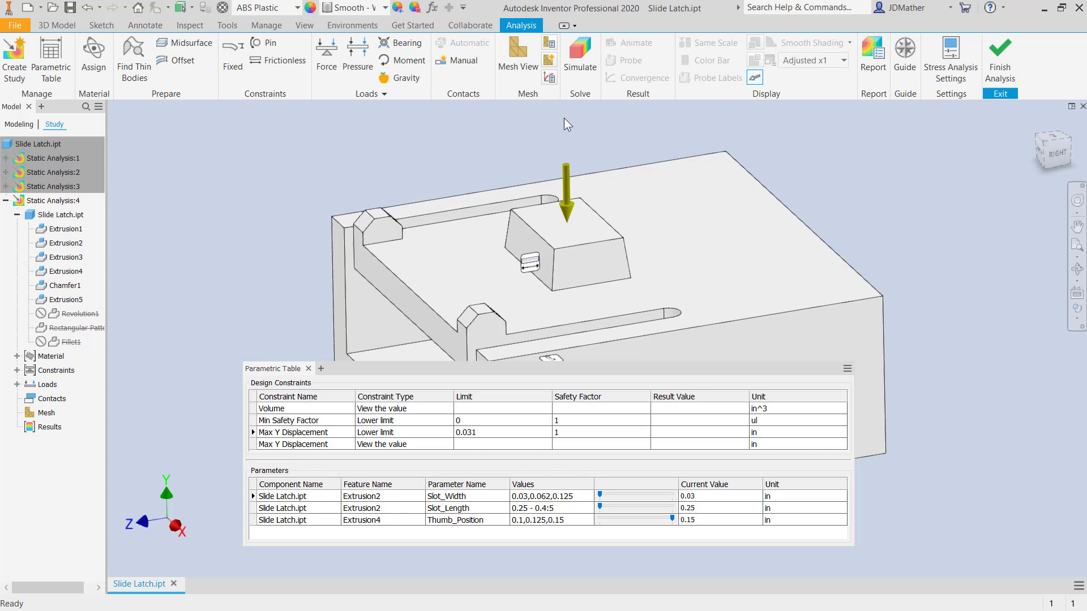
left_click(581, 68)
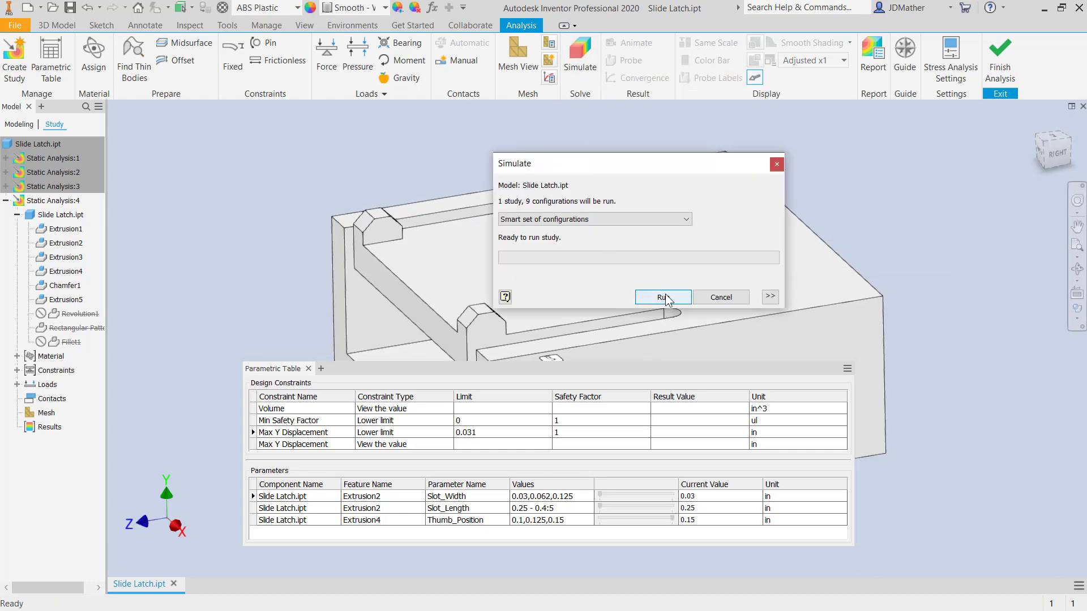
left_click(665, 296)
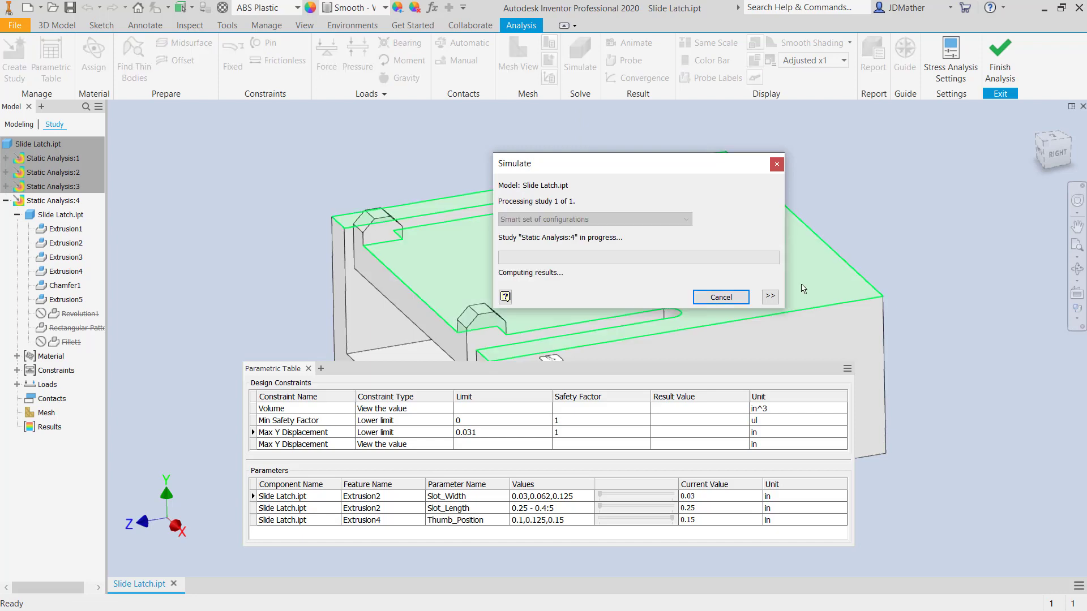
left_click(771, 298)
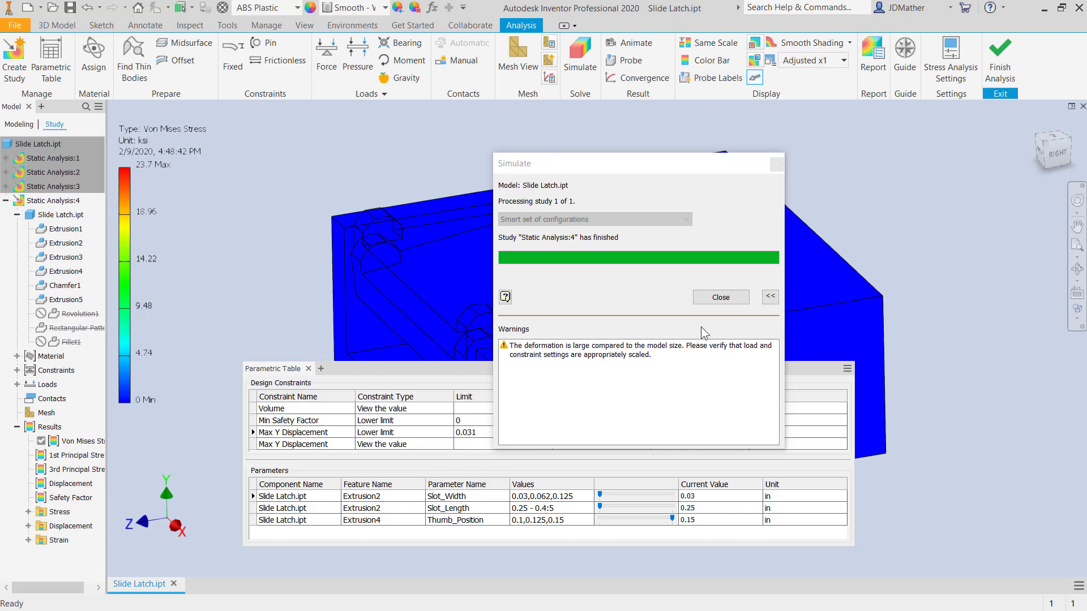
left_click(716, 300)
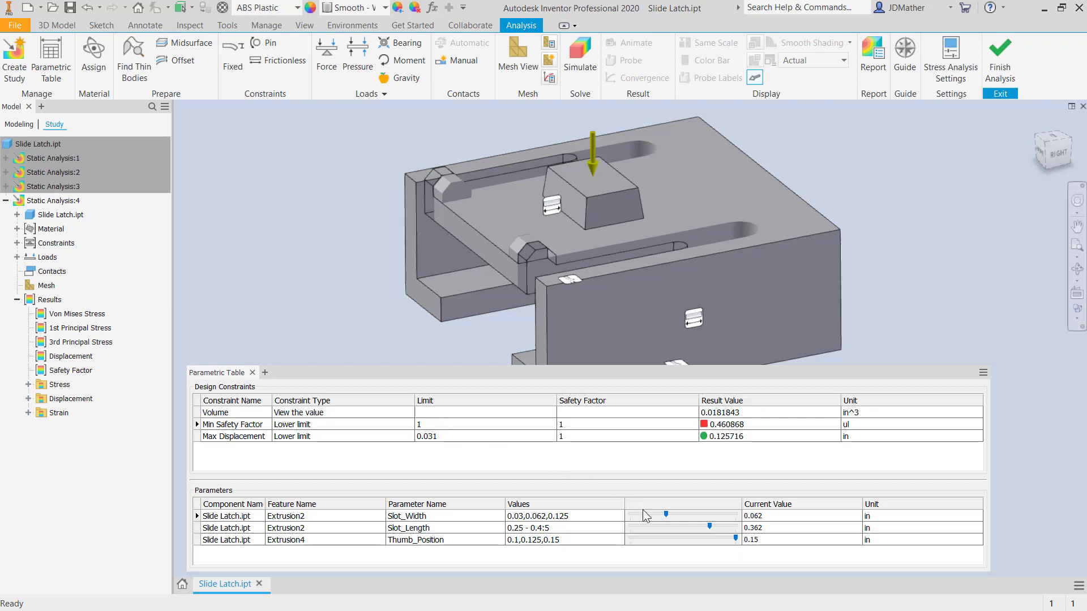
Switch the parametric table to the configuration with Slot_Width 0.03, Slot_Length 0.25 and Thumb_Position 0.1
left_click_drag(665, 514, 631, 514)
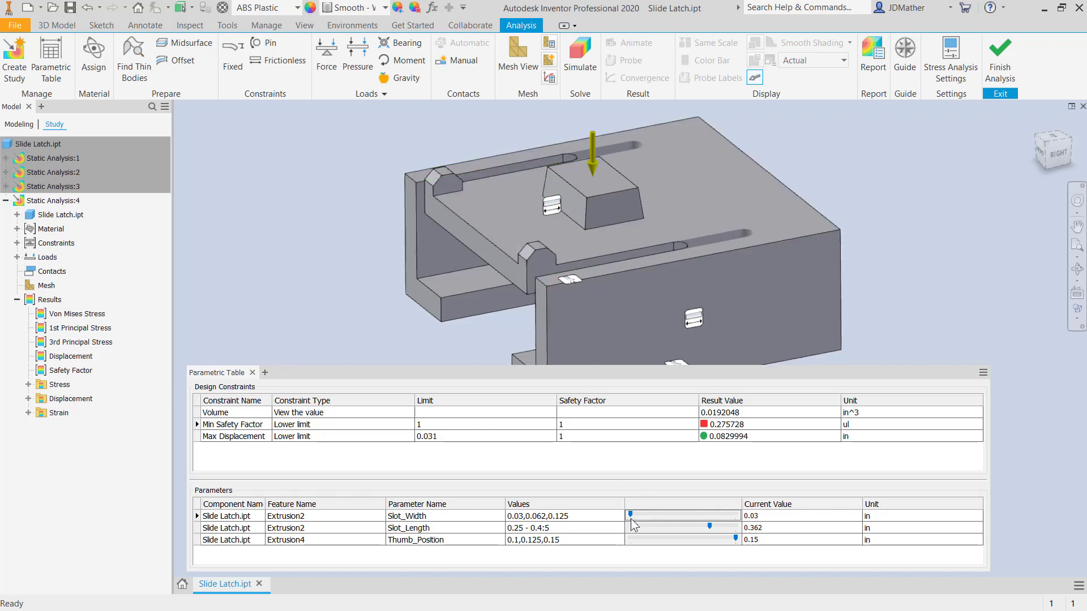
left_click_drag(711, 526, 631, 527)
left_click_drag(701, 550, 638, 553)
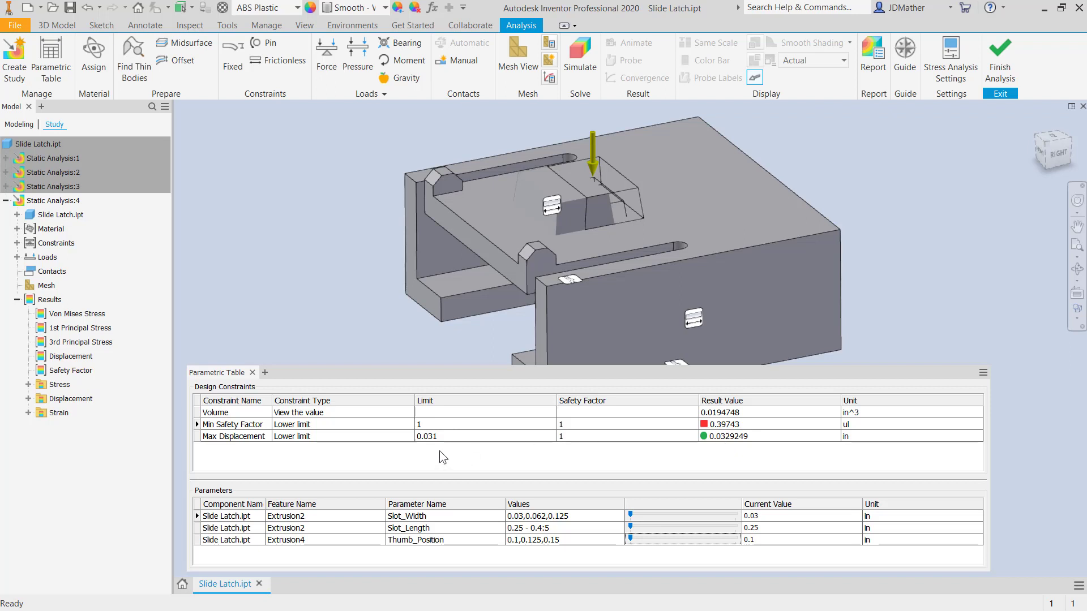
Change Slot_Width to 0.062 and examine its effect on the volume, safety factor and displacement results
left_click(631, 515)
left_click_drag(632, 514, 666, 514)
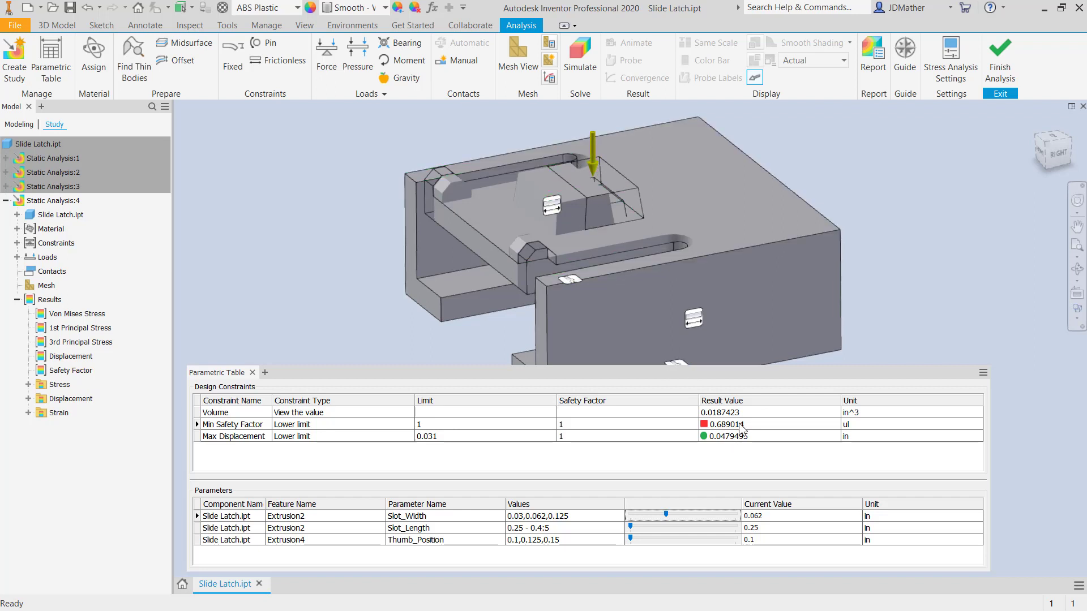
left_click(888, 325)
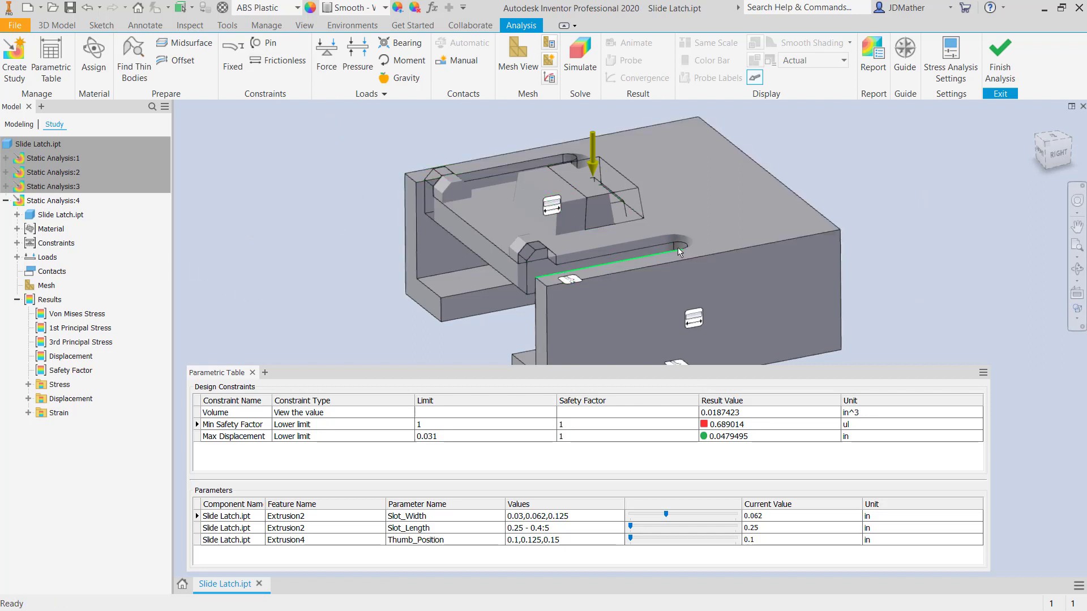
left_click(74, 323)
Set Slot_Length to 0.325 and compare Thumb_Position 0.125 and 0.15, returning the position to 0.125
left_click_drag(631, 528, 669, 531)
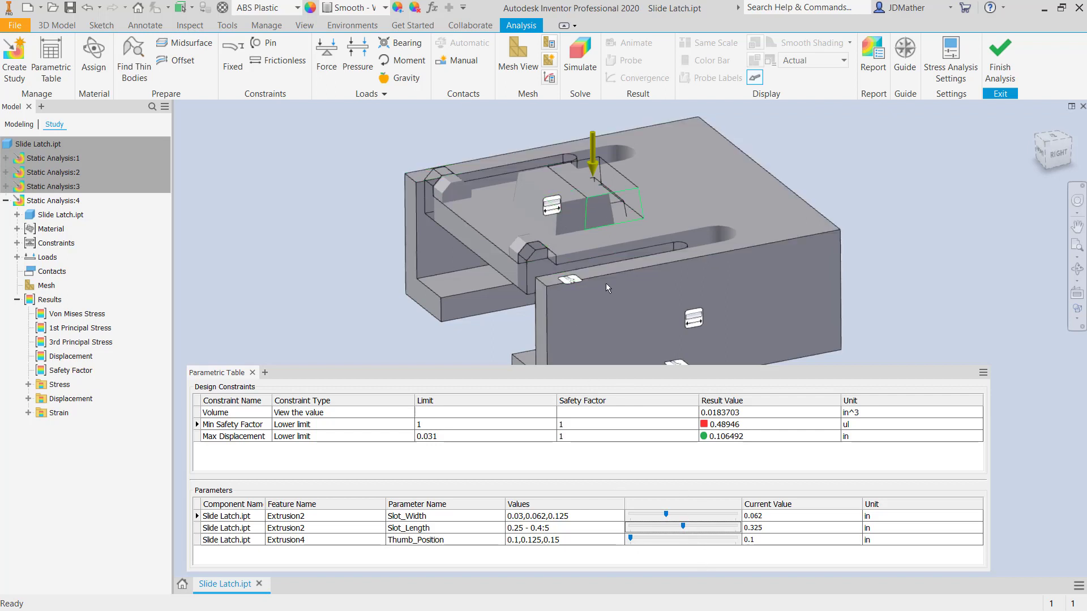
left_click(635, 539)
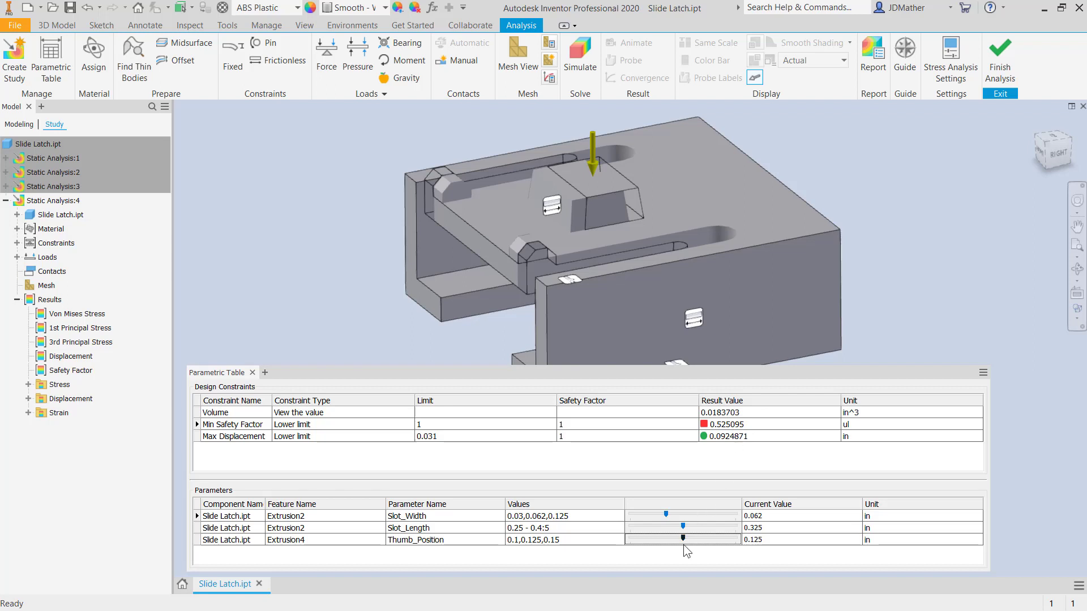
left_click_drag(683, 540, 728, 545)
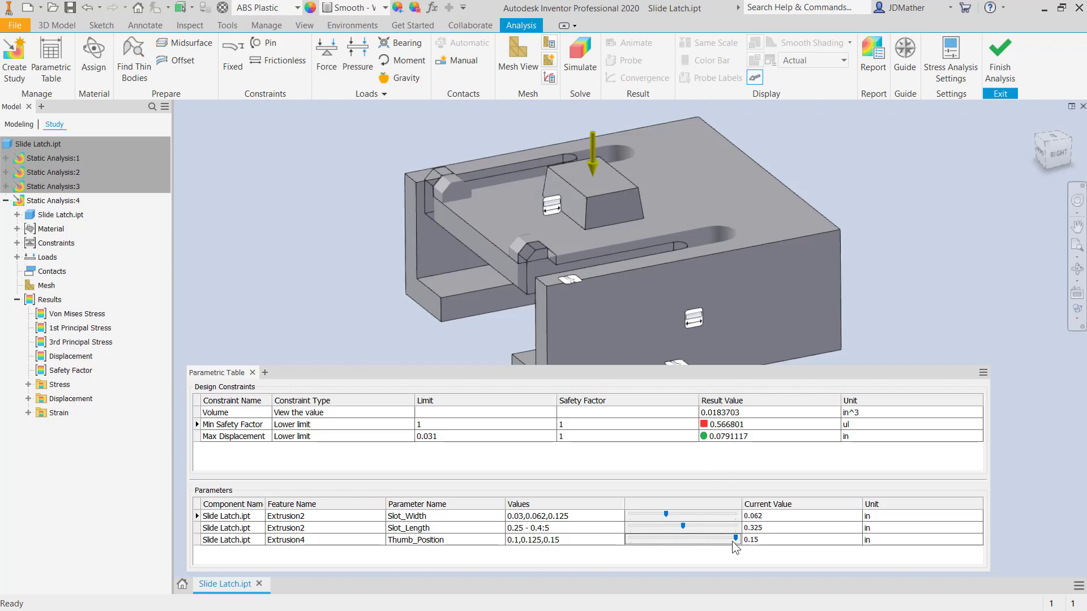
left_click_drag(735, 539, 707, 546)
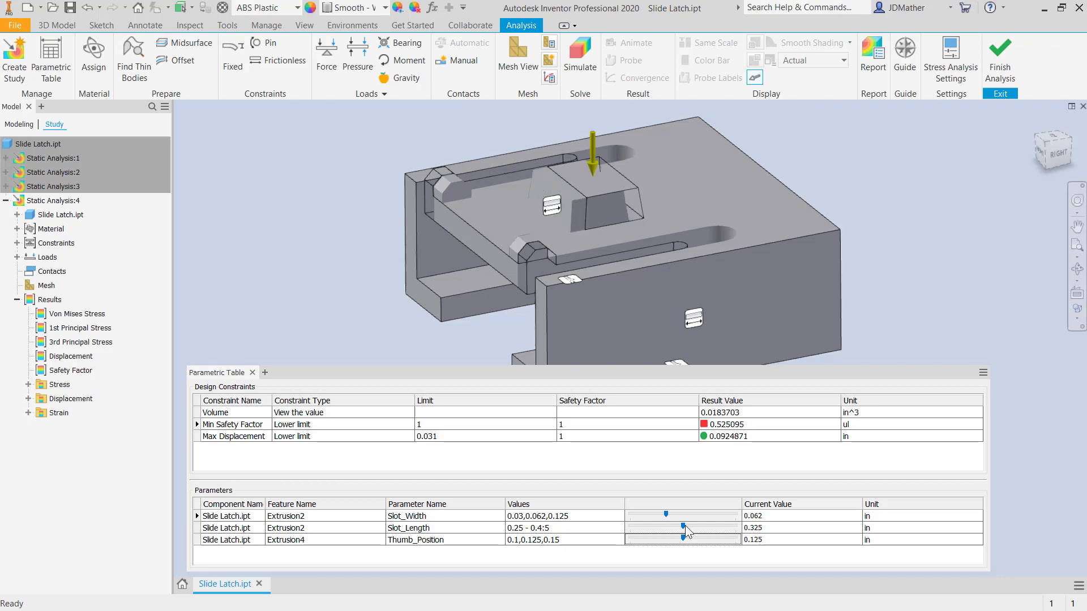
Compare Slot_Width 0.125 with 0.062, keep the width at 0.062, and reduce Slot_Length to 0.287
left_click_drag(668, 516, 716, 520)
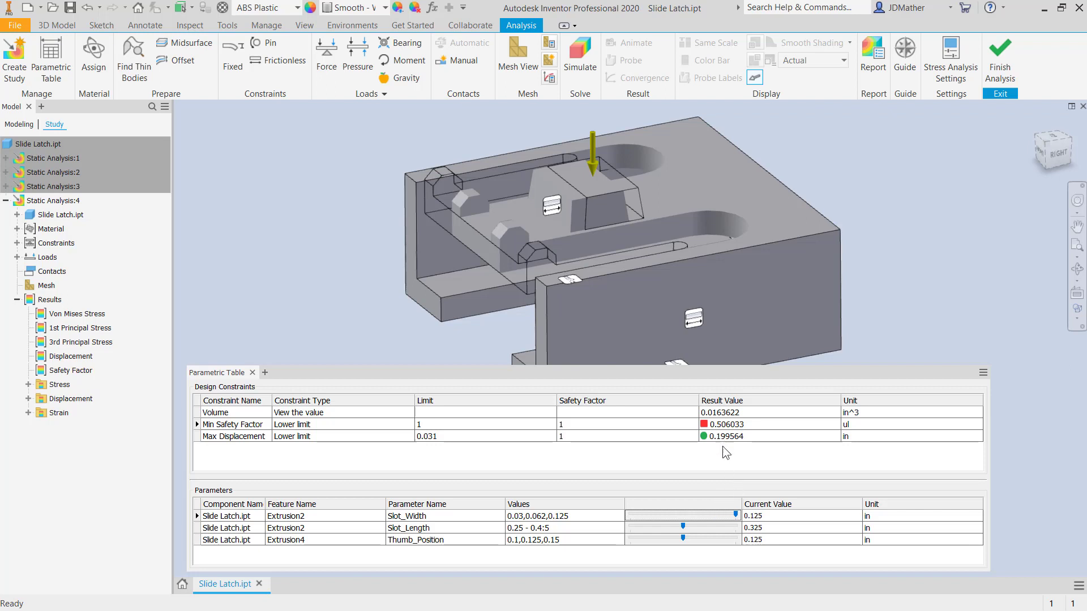
left_click_drag(734, 511, 685, 525)
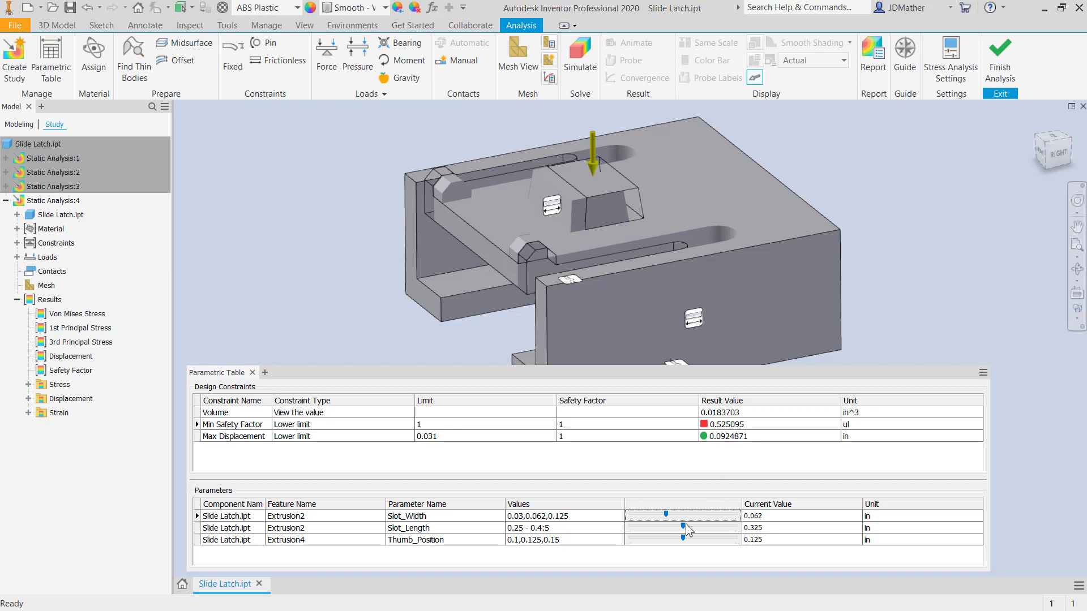
left_click(683, 530)
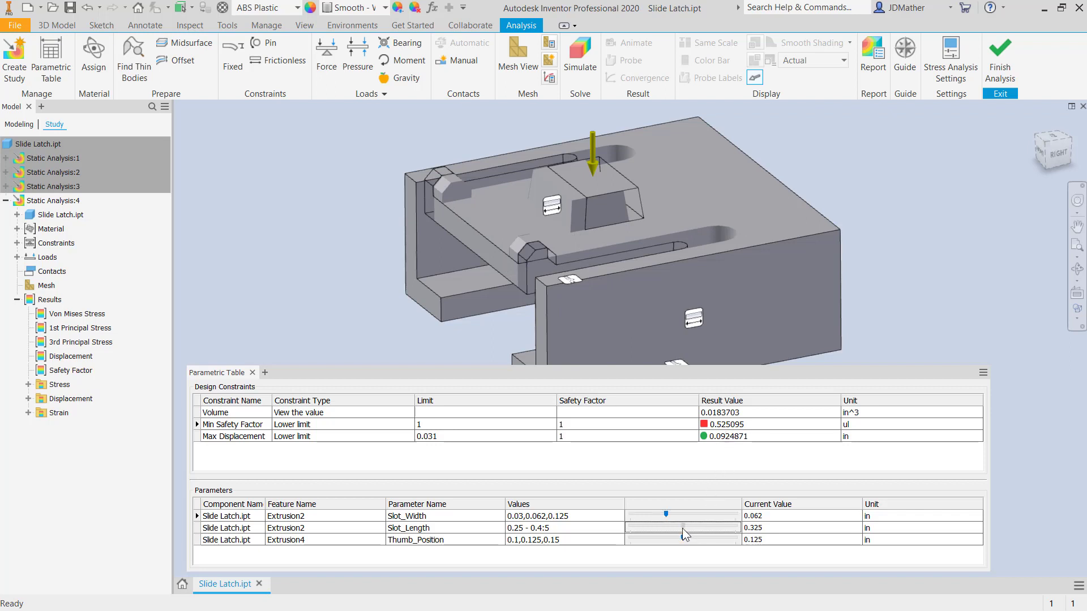
left_click_drag(683, 529, 656, 523)
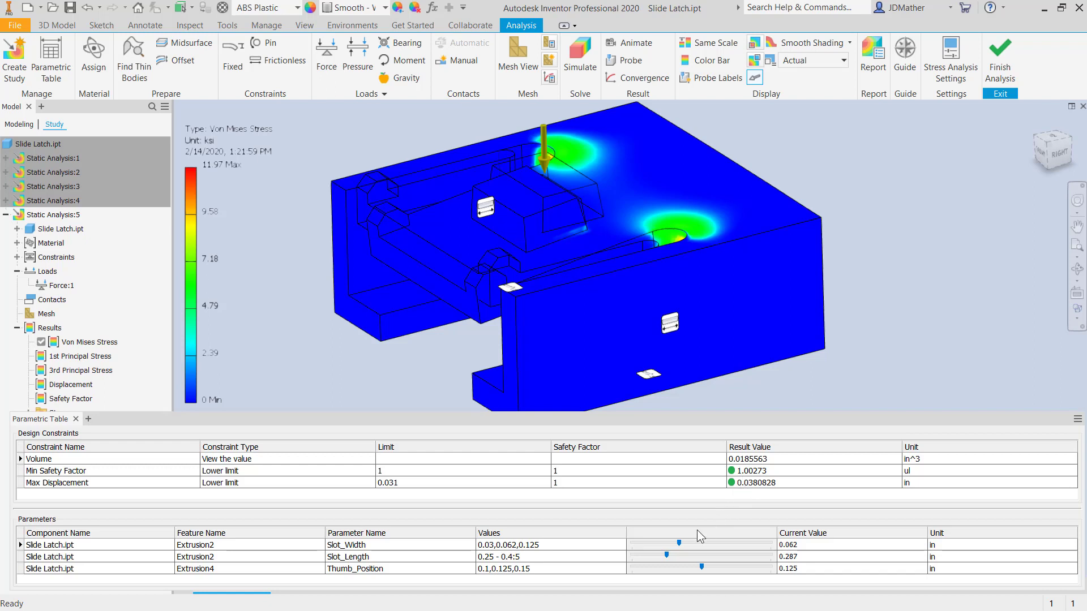
Check the stress and design constraint results at Slot_Width 0.125, and return the width to 0.062
mouse_move(679, 543)
left_mouse_down()
mouse_move(633, 543)
mouse_move(684, 547)
left_mouse_up()
left_click_drag(701, 546, 776, 547)
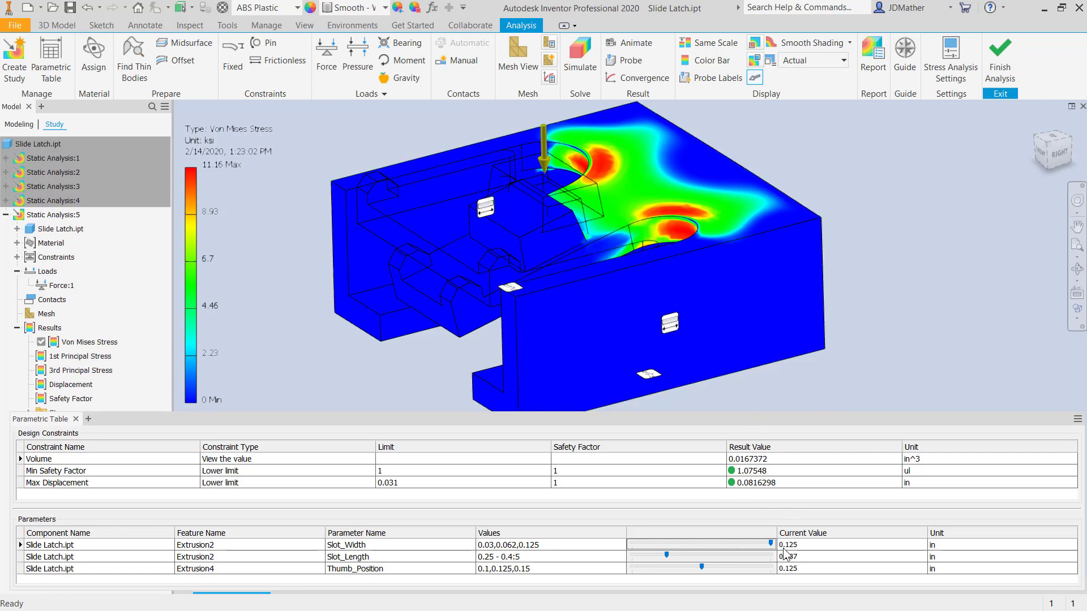
left_click_drag(771, 544, 709, 546)
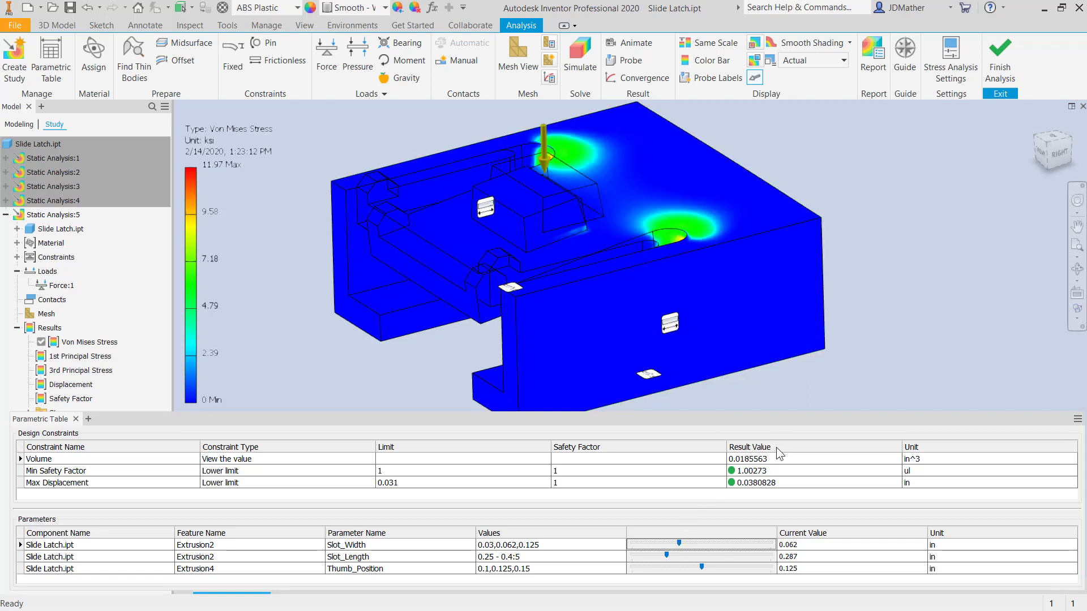
Compare the results at Slot_Length 0.25 and 0.325, return it to 0.287, and try Thumb_Position 0.1
left_click_drag(667, 556, 613, 566)
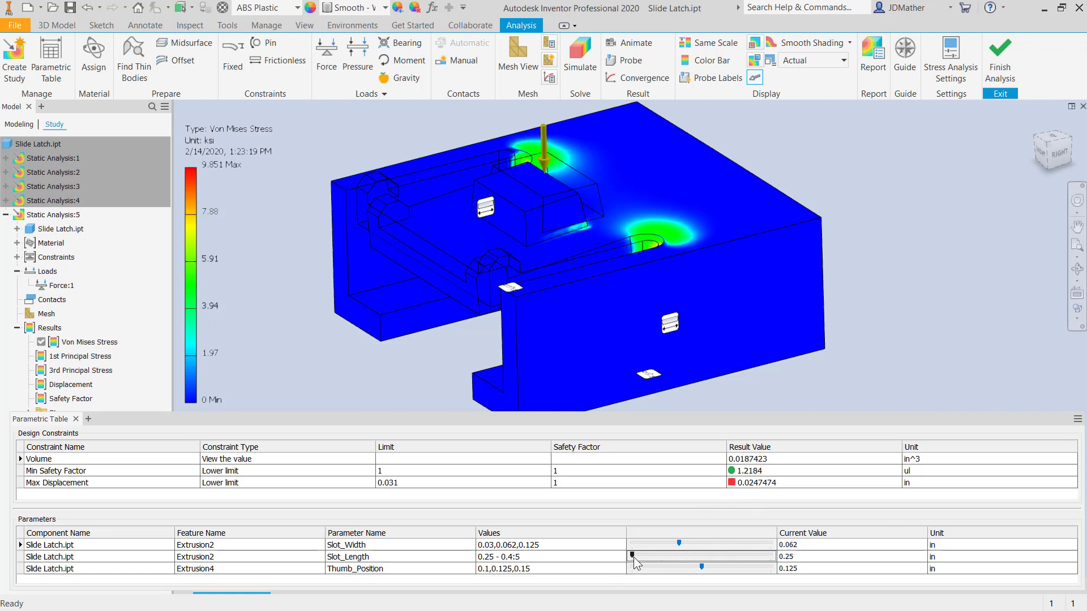
left_click_drag(633, 557, 702, 558)
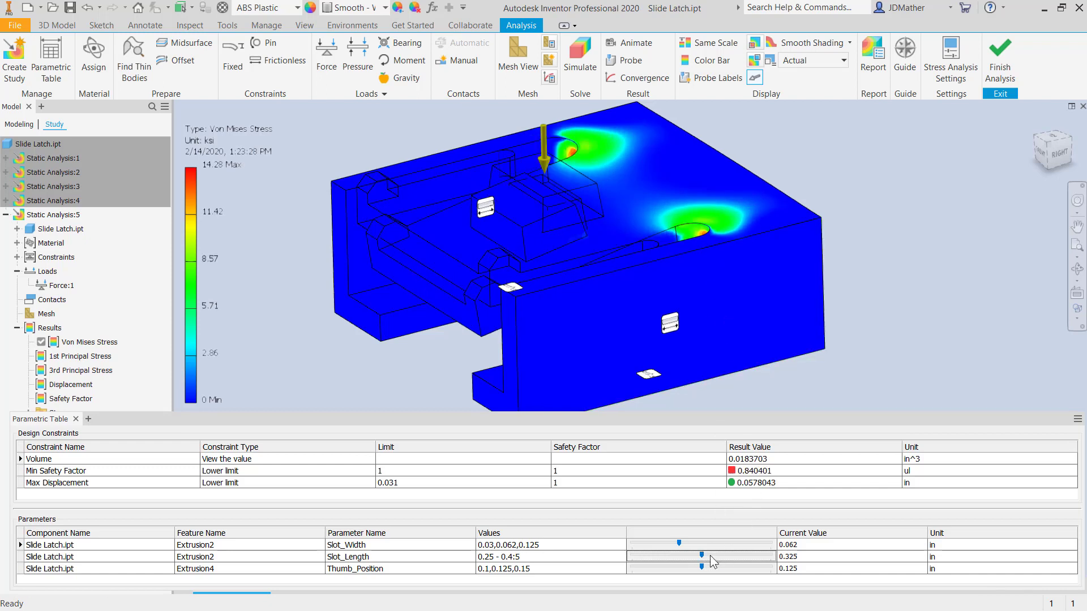
left_click_drag(705, 557, 630, 570)
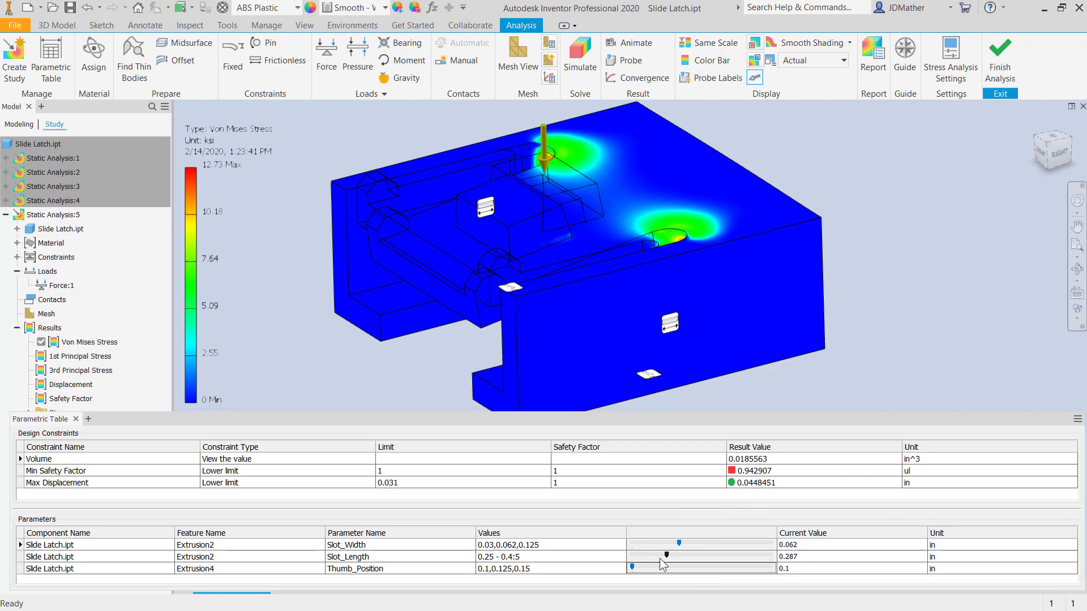
Compare Thumb_Position 0.15 with 0.125 and settle on 0.15 for the configuration
left_click_drag(632, 567, 701, 567)
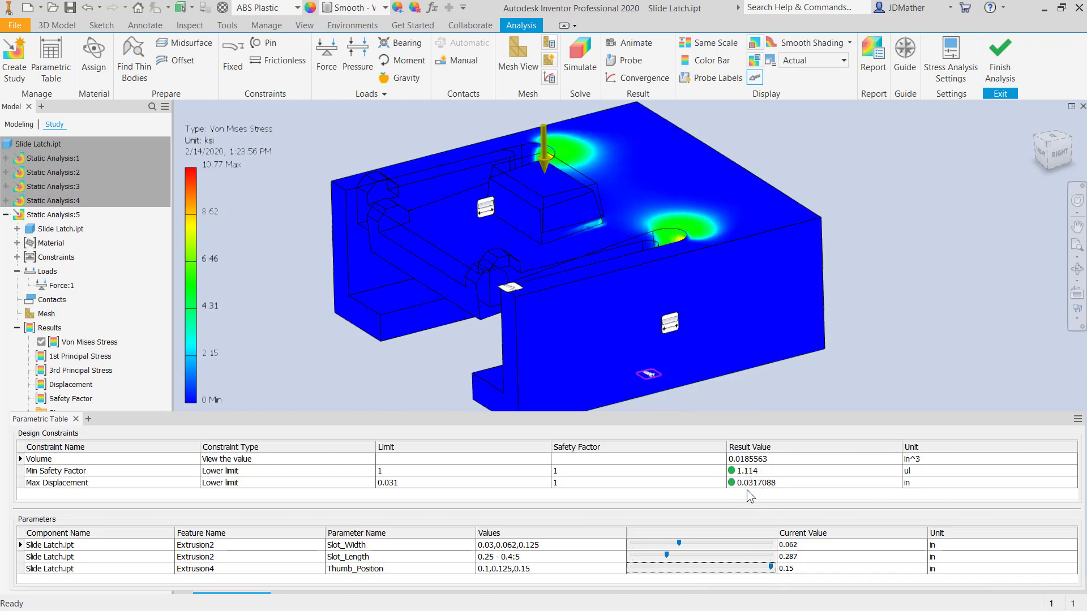
left_click_drag(771, 567, 701, 566)
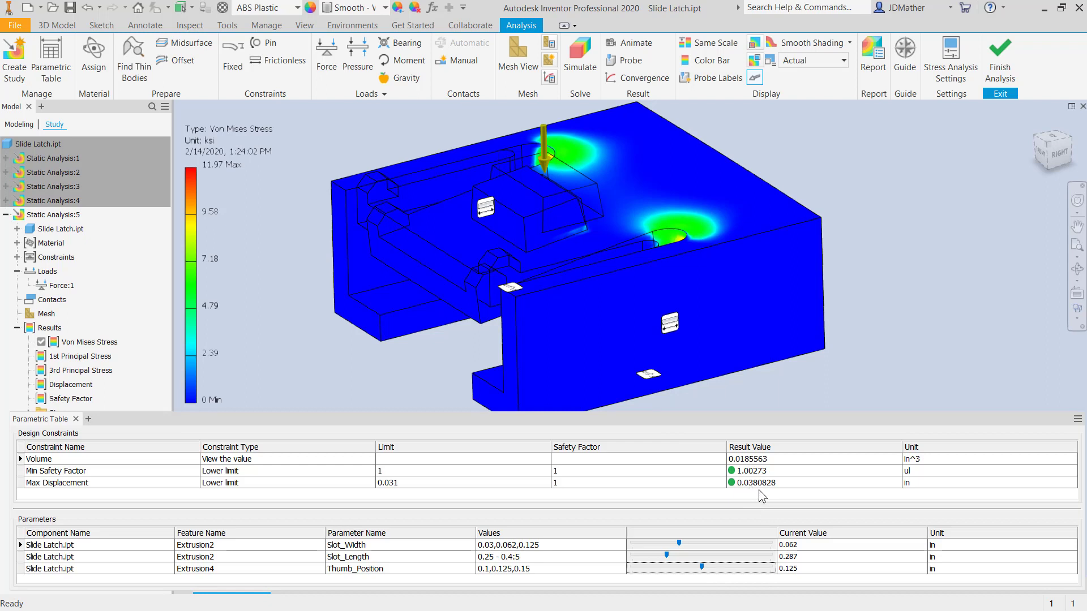
left_click(762, 570)
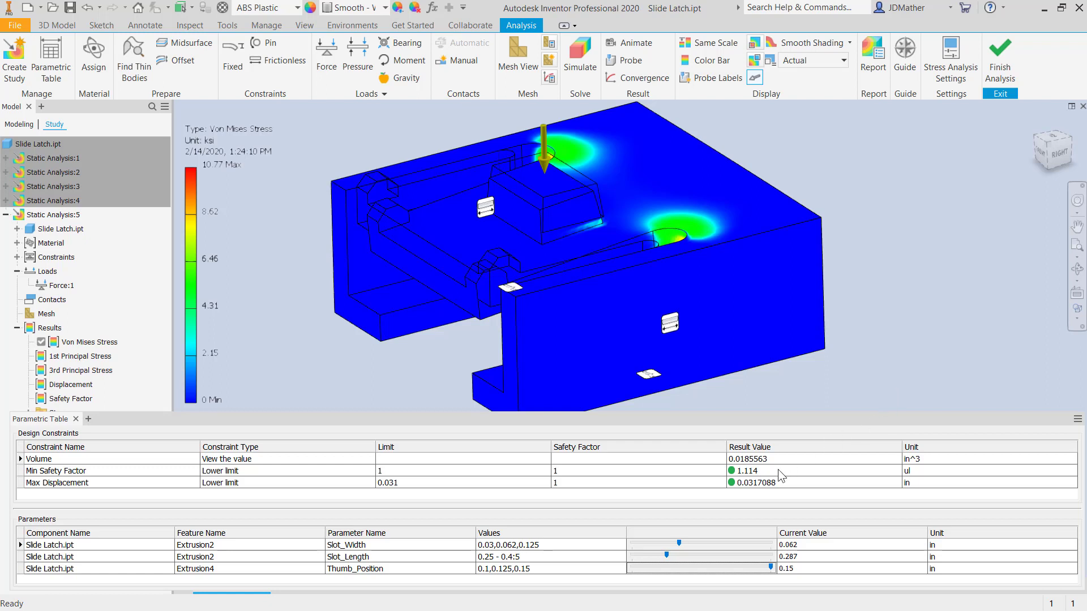
Promote the configuration with Slot_Width 0.062, Slot_Length 0.287 and Thumb_Position 0.15 to the model
right_click(602, 543)
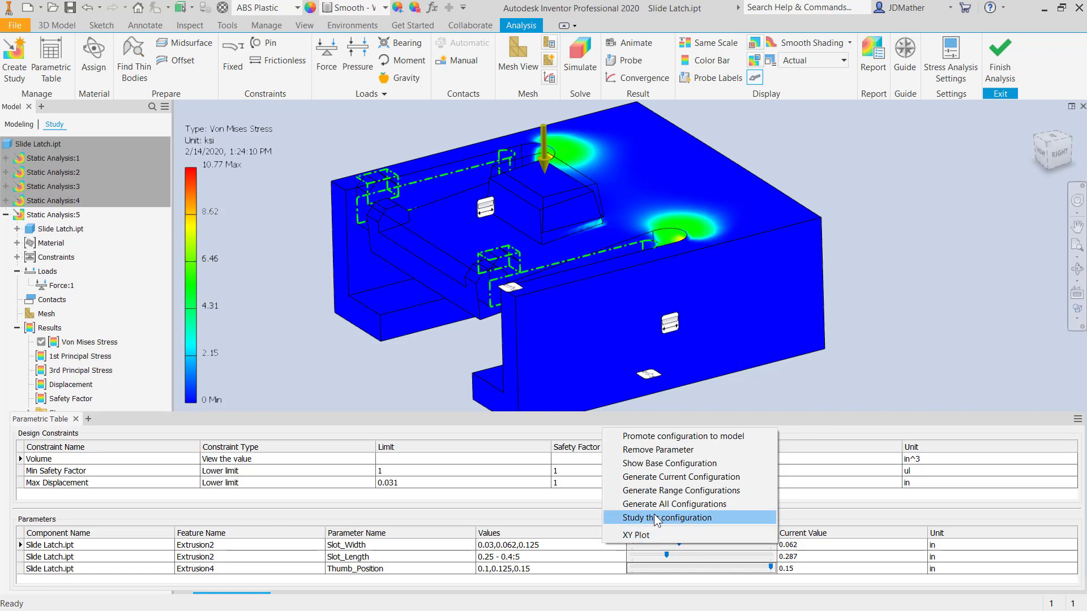
left_click(689, 437)
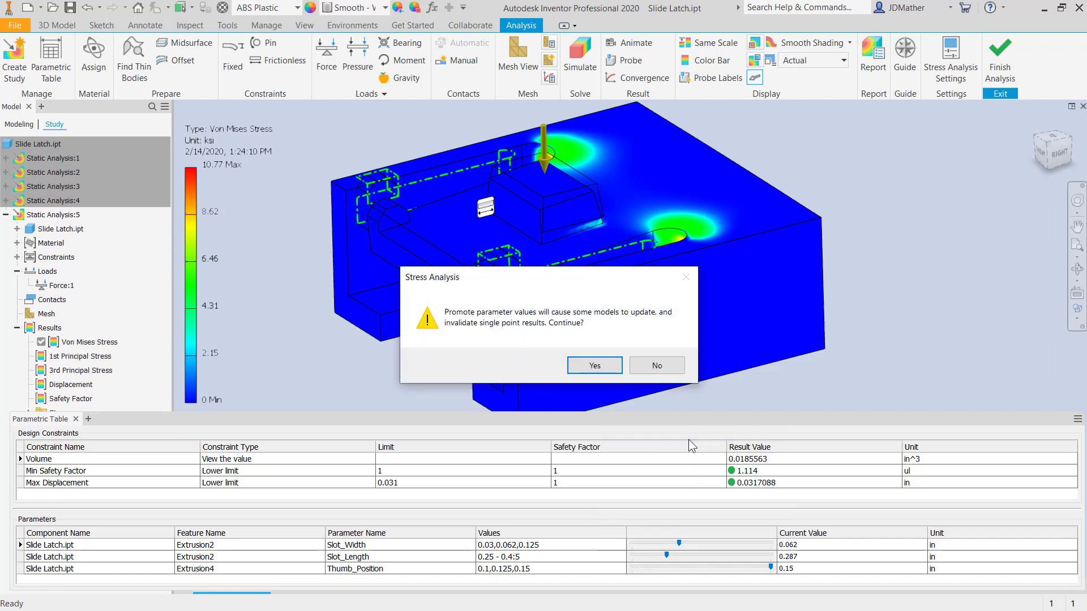
left_click(593, 366)
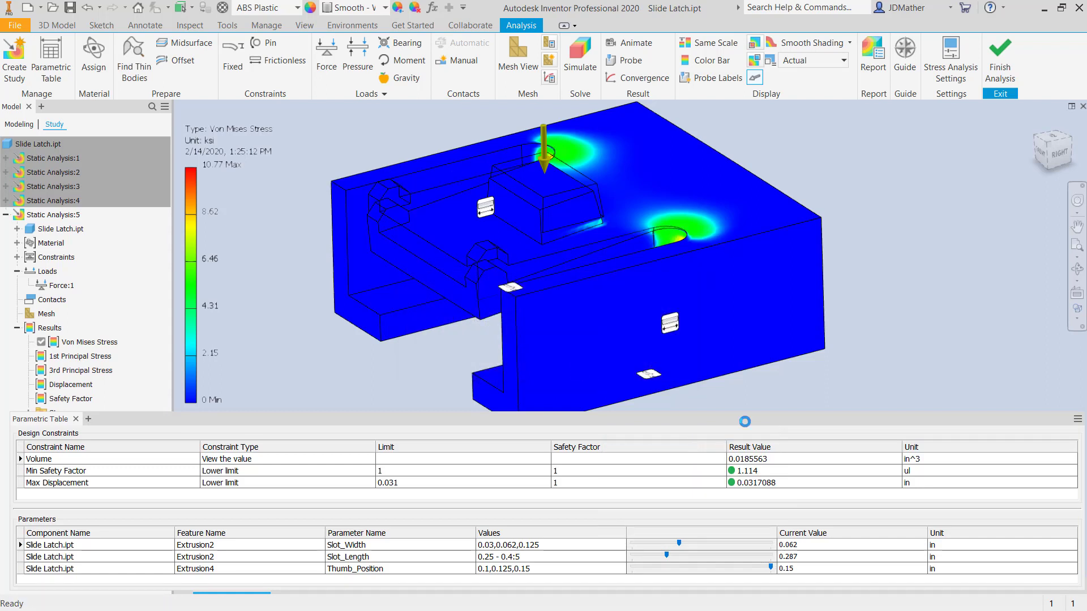